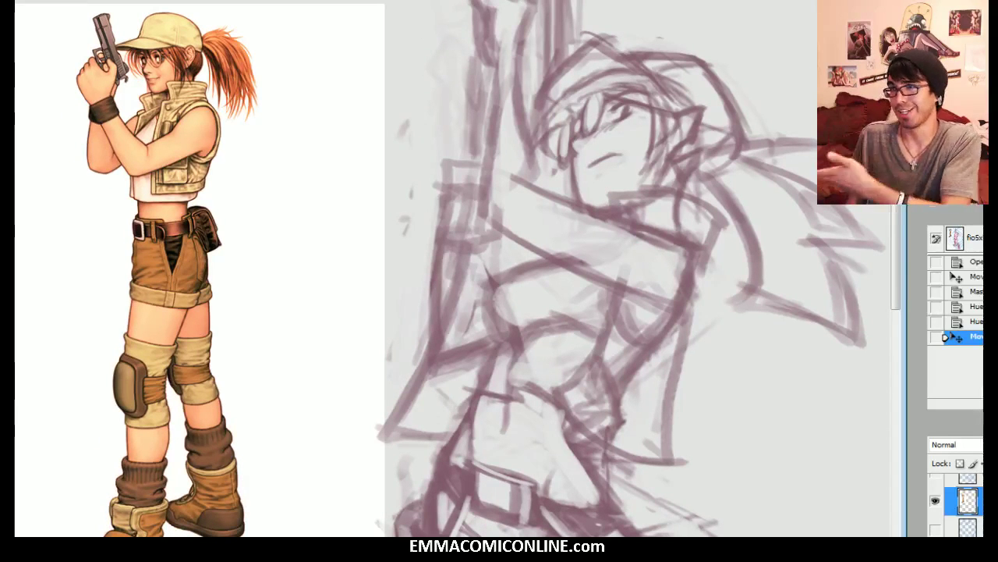
# Step: Examine the rough figure sketch beside the colour reference, from the full figure to a close-up of the head
pyautogui.moveTo(468, 273); pyautogui.dragTo(398, 287)
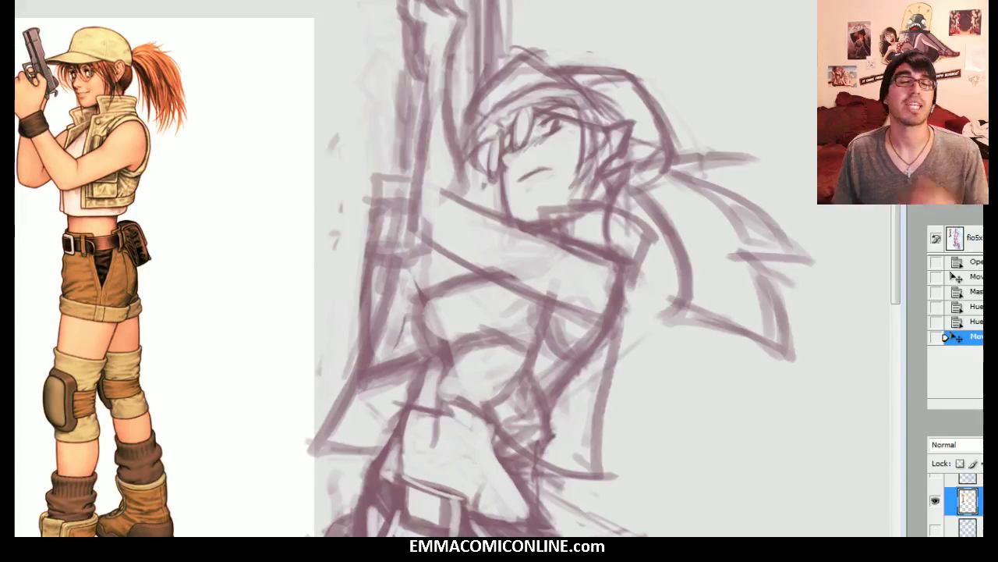
pyautogui.moveTo(276, 159); pyautogui.dragTo(254, 158)
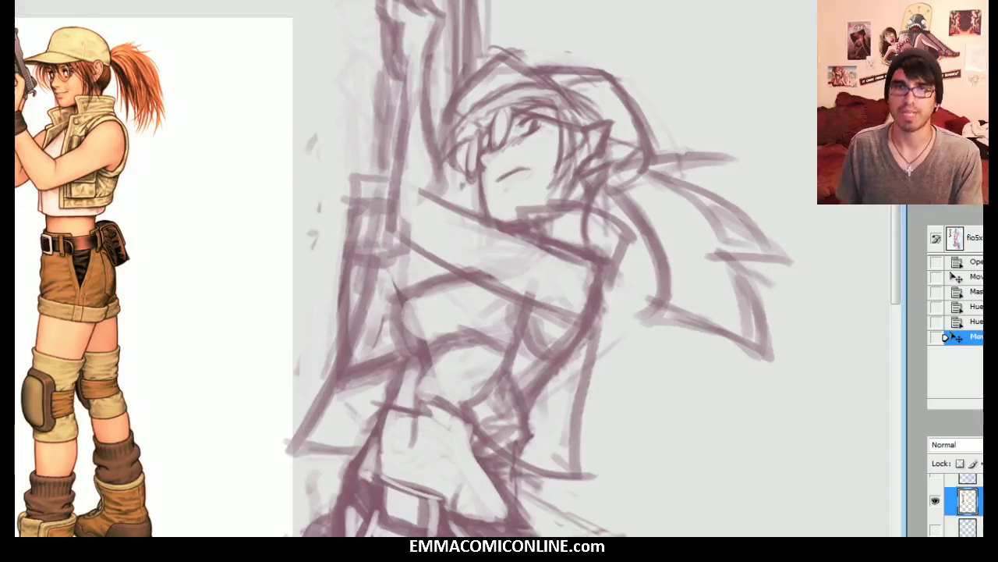
pyautogui.moveTo(483, 297); pyautogui.dragTo(433, 283)
pyautogui.hotkey('ctrl', '+')
pyautogui.moveTo(445, 195); pyautogui.dragTo(400, 409)
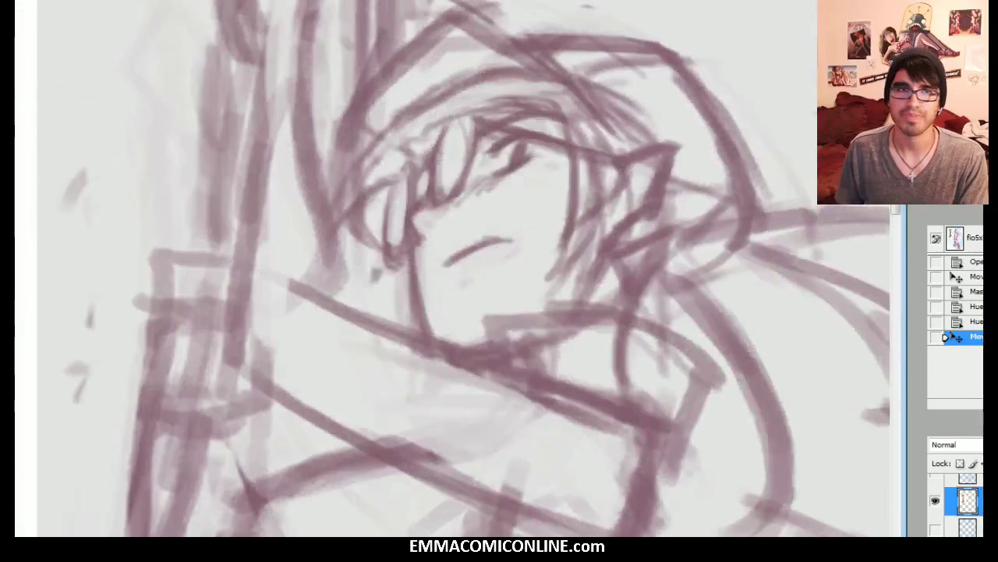
pyautogui.hotkey('ctrl', '-')
pyautogui.hotkey('ctrl', '-')
pyautogui.moveTo(468, 351); pyautogui.dragTo(468, 183)
pyautogui.hotkey('ctrl', '-')
pyautogui.scroll(-2, 405, 268)
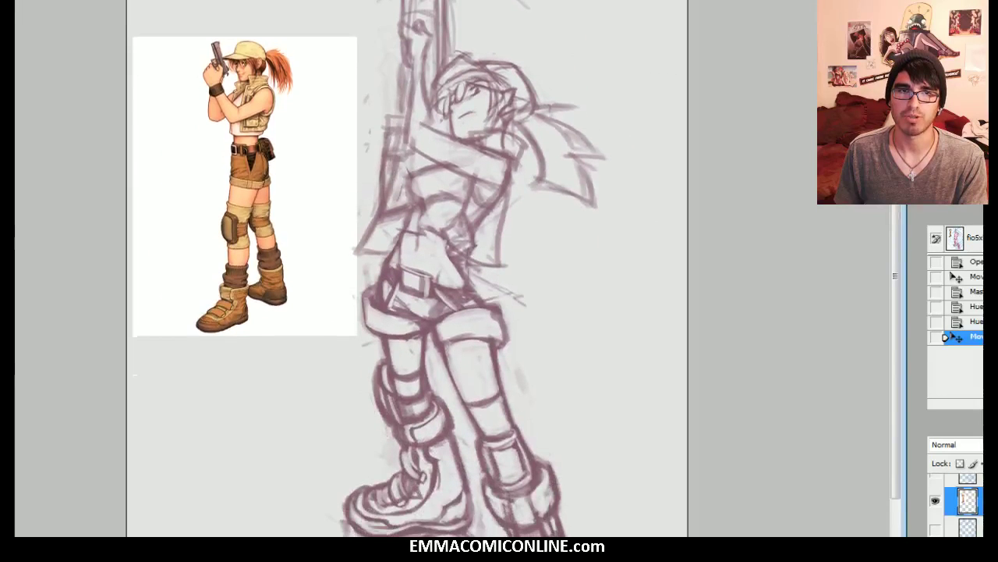
pyautogui.hotkey('ctrl', '-')
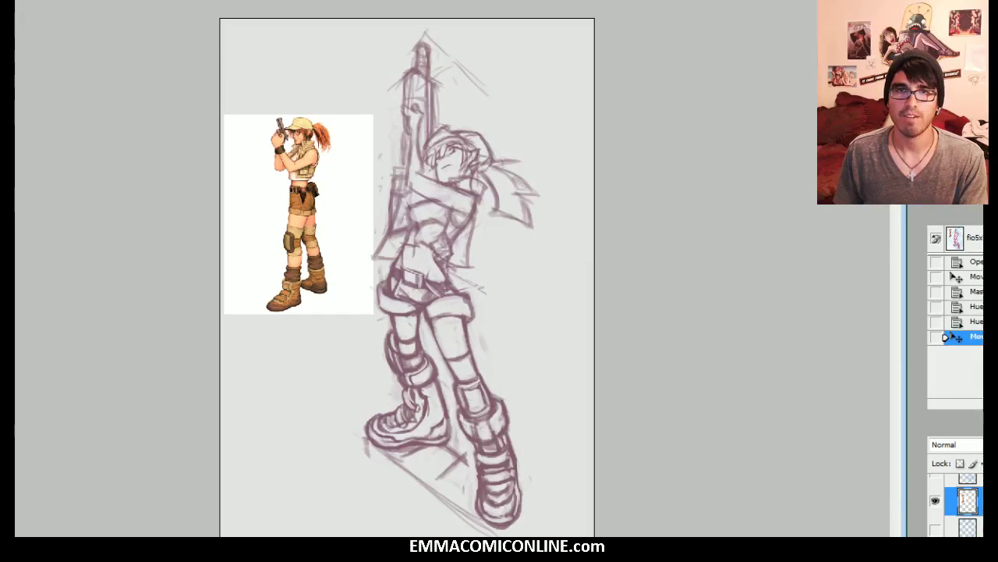
pyautogui.hotkey('ctrl', '+')
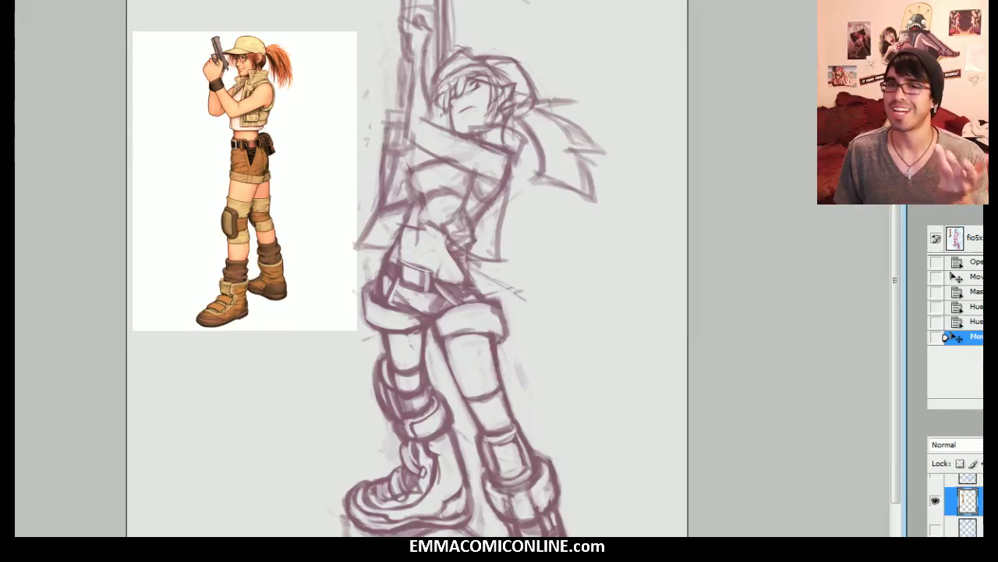
pyautogui.hotkey('ctrl', '+')
pyautogui.hotkey('ctrl', '+')
pyautogui.moveTo(468, 195); pyautogui.dragTo(434, 445)
pyautogui.hotkey('ctrl', '+')
pyautogui.moveTo(499, 234); pyautogui.dragTo(386, 383)
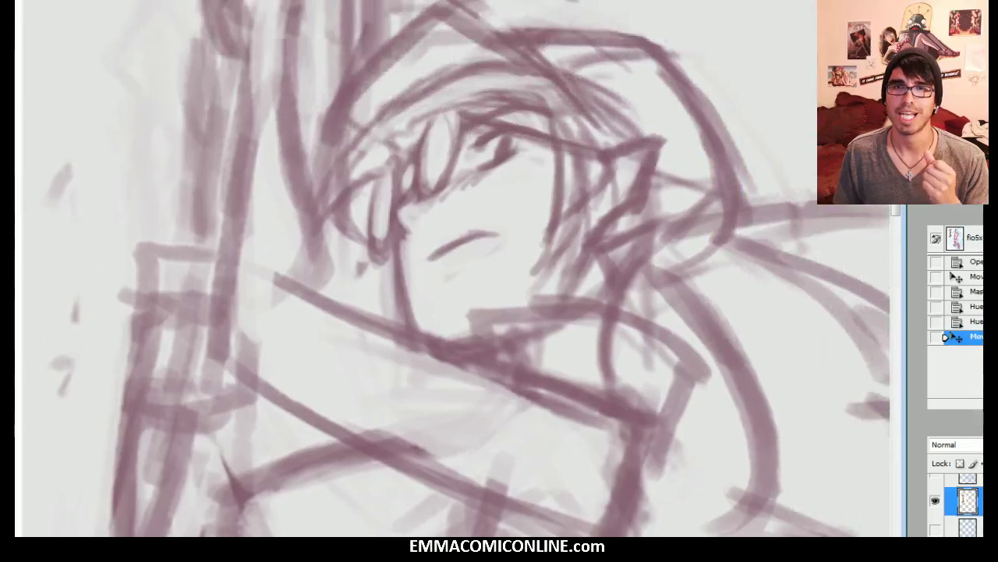
pyautogui.hotkey('ctrl', '-')
pyautogui.moveTo(460, 265); pyautogui.dragTo(501, 217)
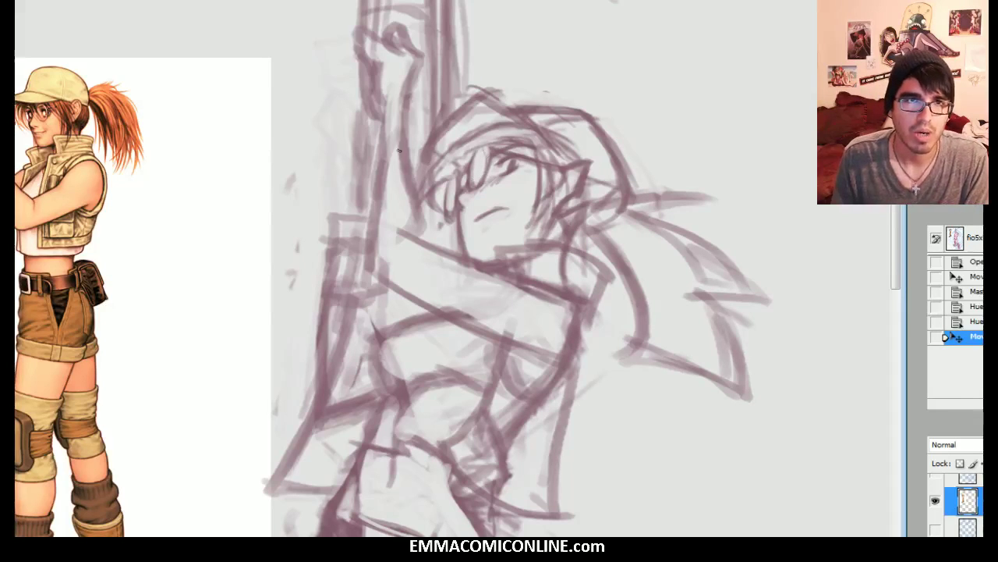
# Step: Redraw the outlines of the raised forearm from the elbow up towards the wrist and erase rough marks inside it
pyautogui.moveTo(373, 271); pyautogui.dragTo(370, 269)
pyautogui.moveTo(418, 298); pyautogui.dragTo(370, 269)
pyautogui.moveTo(370, 265); pyautogui.dragTo(378, 204)
pyautogui.moveTo(371, 242)
pyautogui.mouseDown()
pyautogui.moveTo(389, 92)
pyautogui.moveTo(395, 105)
pyautogui.moveTo(382, 135)
pyautogui.moveTo(385, 95)
pyautogui.moveTo(384, 134)
pyautogui.mouseUp()
pyautogui.moveTo(402, 117); pyautogui.dragTo(413, 175)
pyautogui.moveTo(406, 233); pyautogui.dragTo(414, 225)
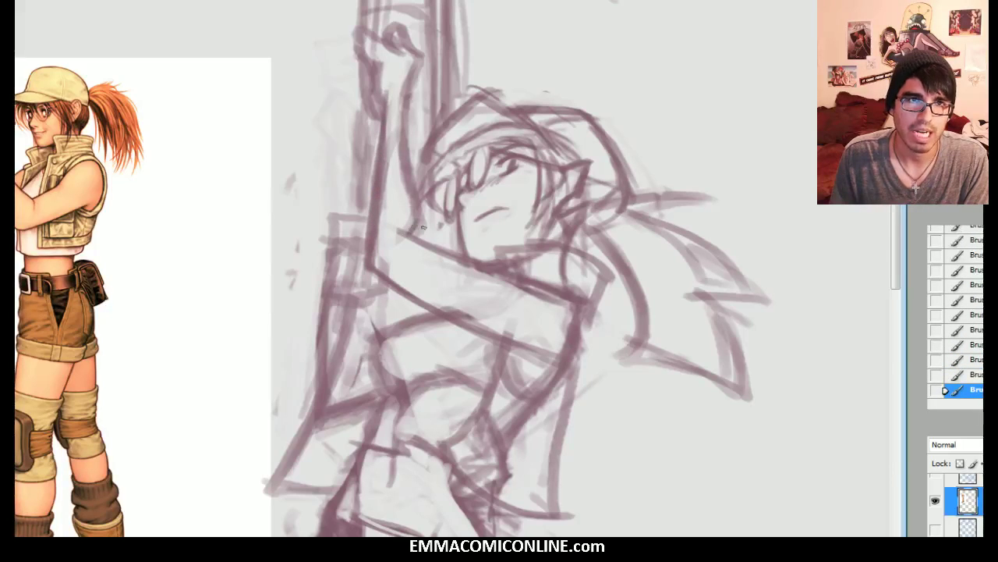
pyautogui.moveTo(409, 86); pyautogui.dragTo(404, 144)
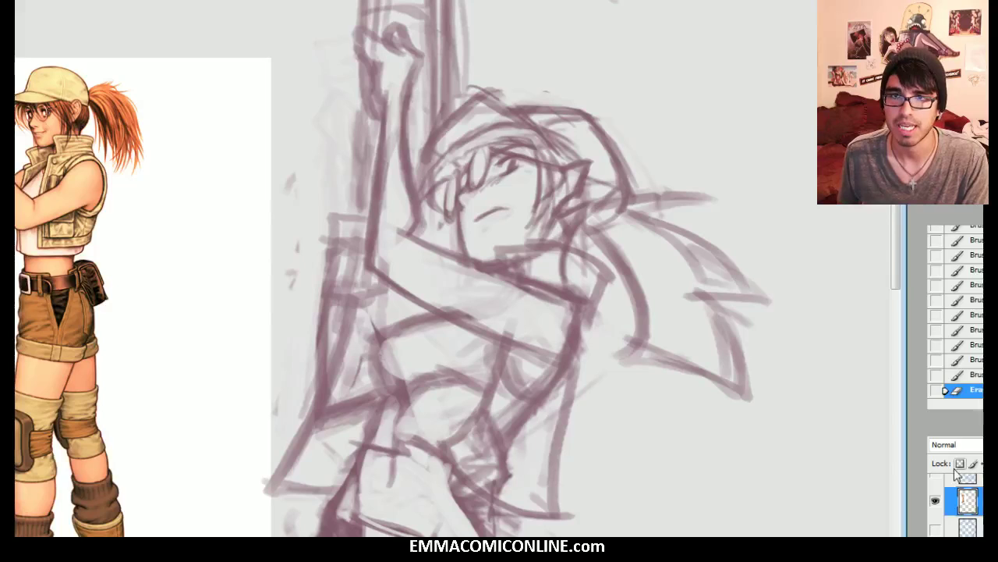
# Step: Compare the forearm with its original sketch by stepping back to before the brush strokes and restoring them
pyautogui.scroll(4, 950, 278)
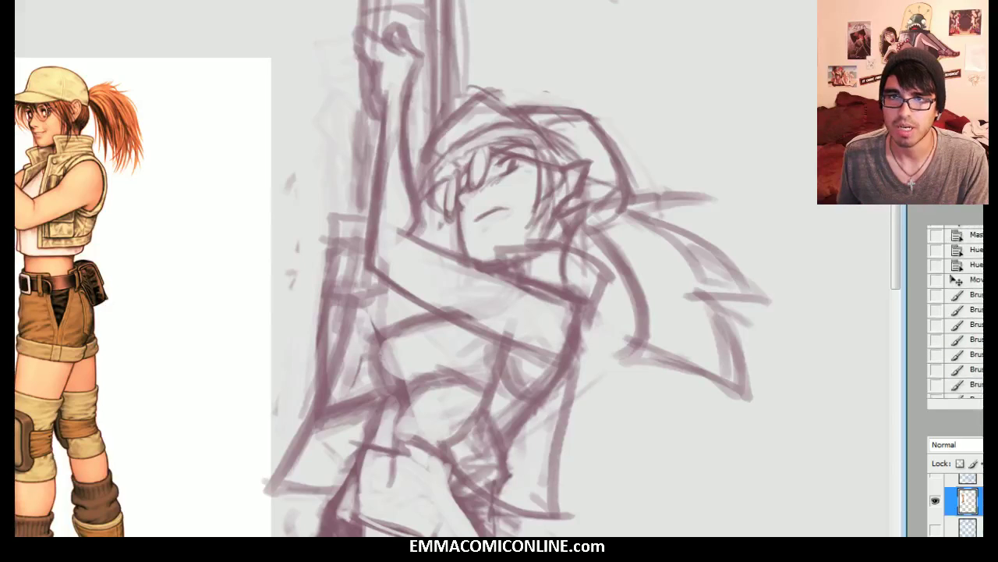
pyautogui.click(953, 279)
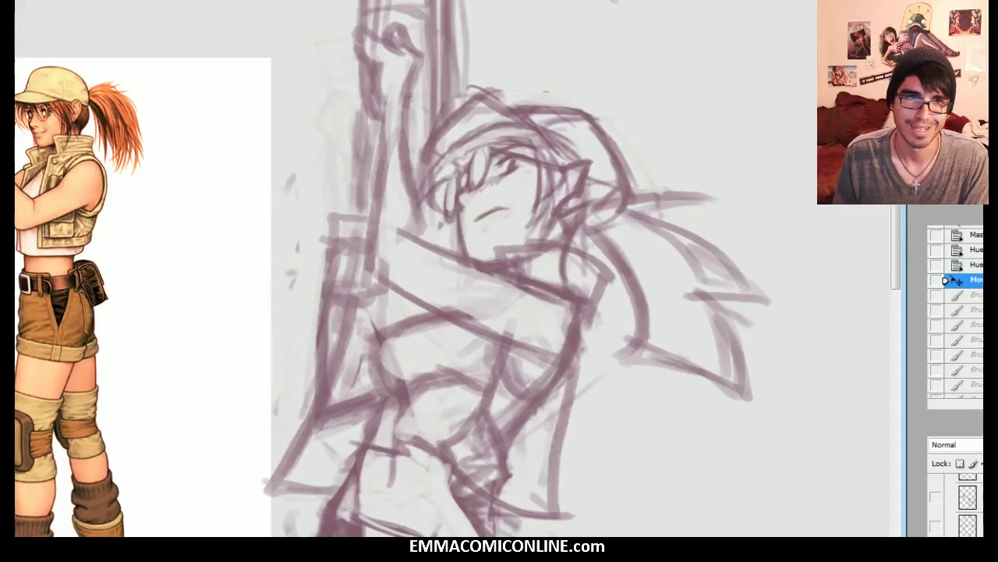
pyautogui.hotkey('ctrl', 'shift', 'z')
pyautogui.hotkey('ctrl', 'shift', 'z')
pyautogui.hotkey('ctrl', 'shift', 'z')
pyautogui.hotkey('ctrl', 'shift', 'z')
pyautogui.hotkey('ctrl', 'shift', 'z')
pyautogui.hotkey('ctrl', 'shift', 'z')
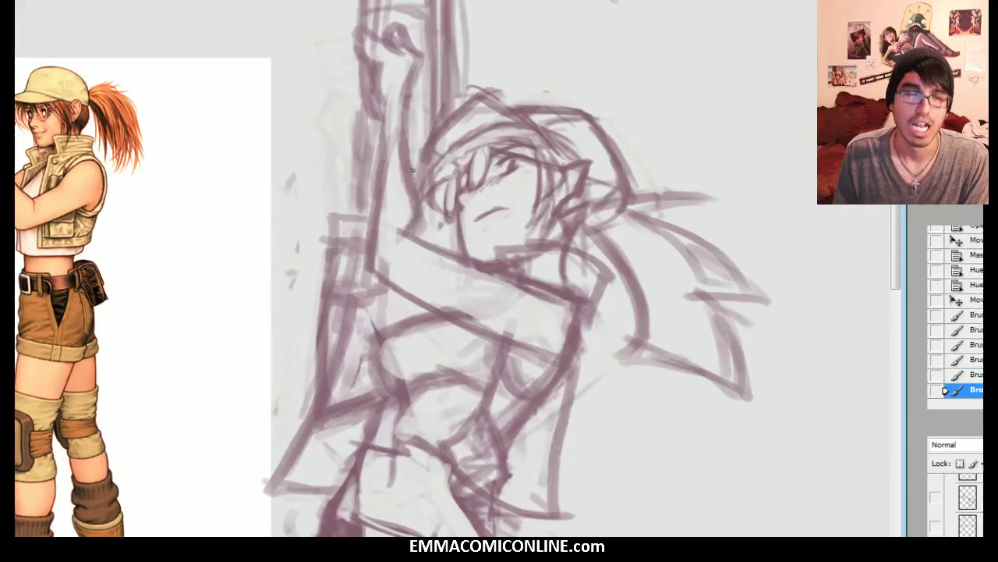
pyautogui.hotkey('ctrl', 'shift', 'z')
pyautogui.hotkey('ctrl', 'shift', 'z')
pyautogui.hotkey('ctrl', 'shift', 'z')
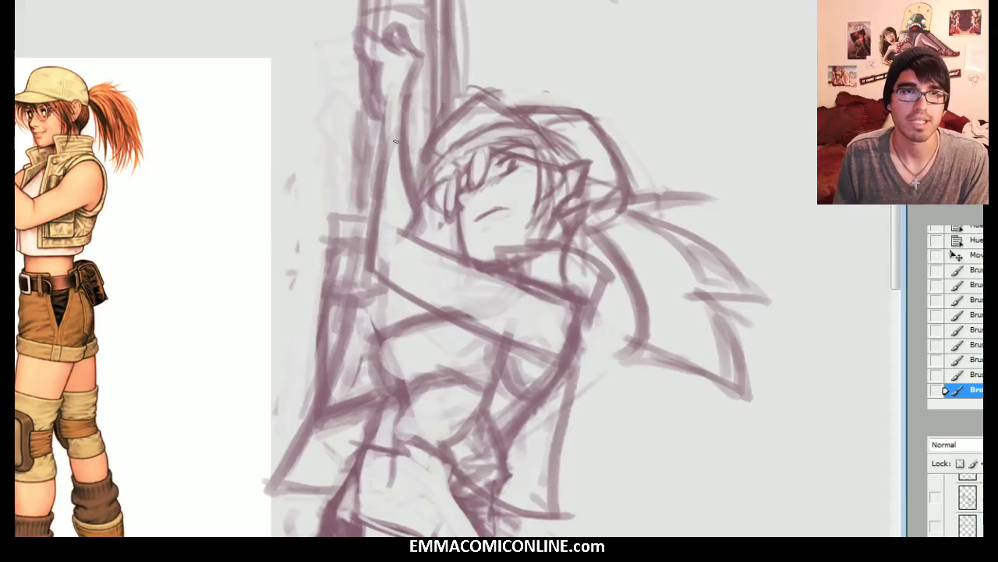
# Step: Erase the rough marks inside the raised forearm and strengthen both of its contours up to the wrist
pyautogui.press('e')
pyautogui.moveTo(397, 156); pyautogui.dragTo(397, 111)
pyautogui.moveTo(394, 149)
pyautogui.mouseDown()
pyautogui.moveTo(384, 127)
pyautogui.moveTo(381, 173)
pyautogui.mouseUp()
pyautogui.press('b')
pyautogui.moveTo(386, 114); pyautogui.dragTo(382, 186)
pyautogui.moveTo(380, 89); pyautogui.dragTo(383, 150)
pyautogui.moveTo(409, 100); pyautogui.dragTo(405, 131)
pyautogui.moveTo(414, 75); pyautogui.dragTo(405, 123)
pyautogui.moveTo(420, 53); pyautogui.dragTo(409, 90)
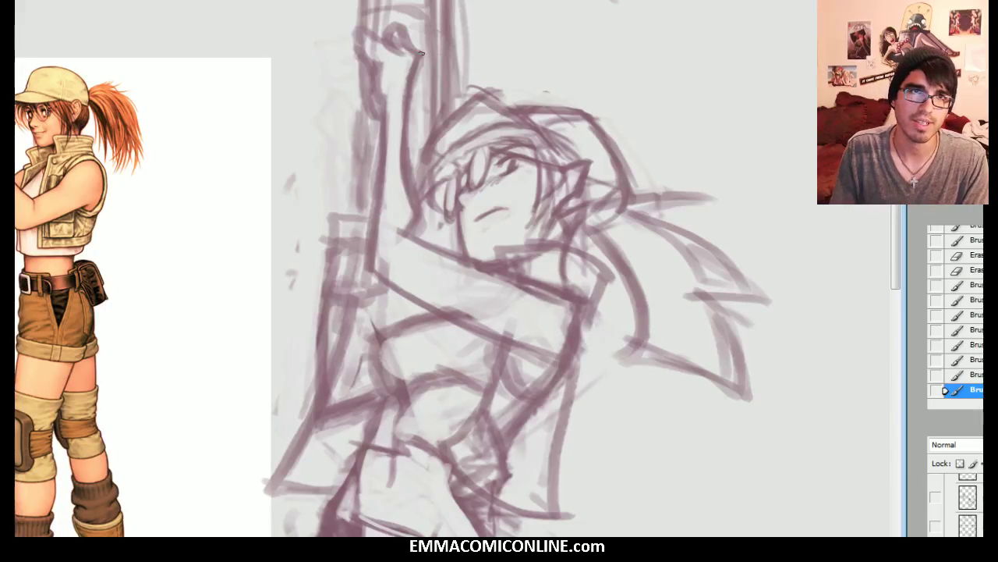
# Step: Draw a wavy test stroke in the empty area above the head to examine the brush texture, and undo it
pyautogui.moveTo(560, 46)
pyautogui.mouseDown()
pyautogui.moveTo(622, 87)
pyautogui.moveTo(686, 116)
pyautogui.moveTo(767, 119)
pyautogui.moveTo(838, 211)
pyautogui.mouseUp()
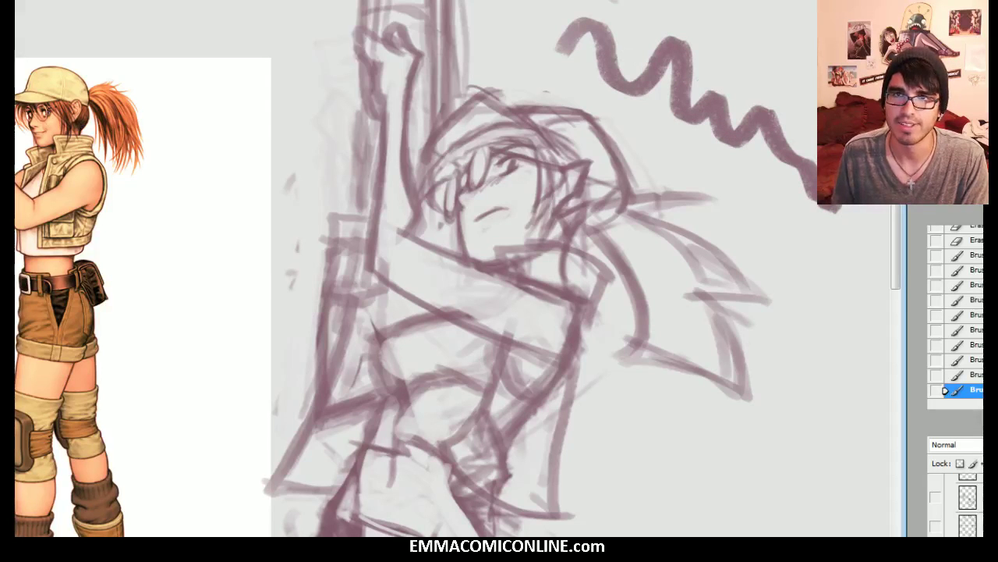
pyautogui.hotkey('ctrl', '+')
pyautogui.moveTo(593, 156); pyautogui.dragTo(244, 424)
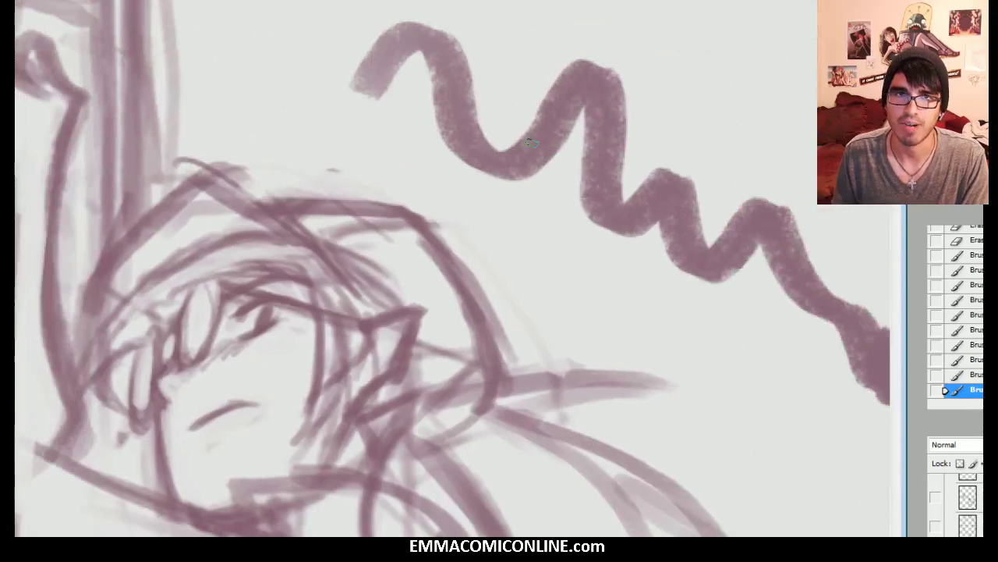
pyautogui.scroll(-5, 452, 268)
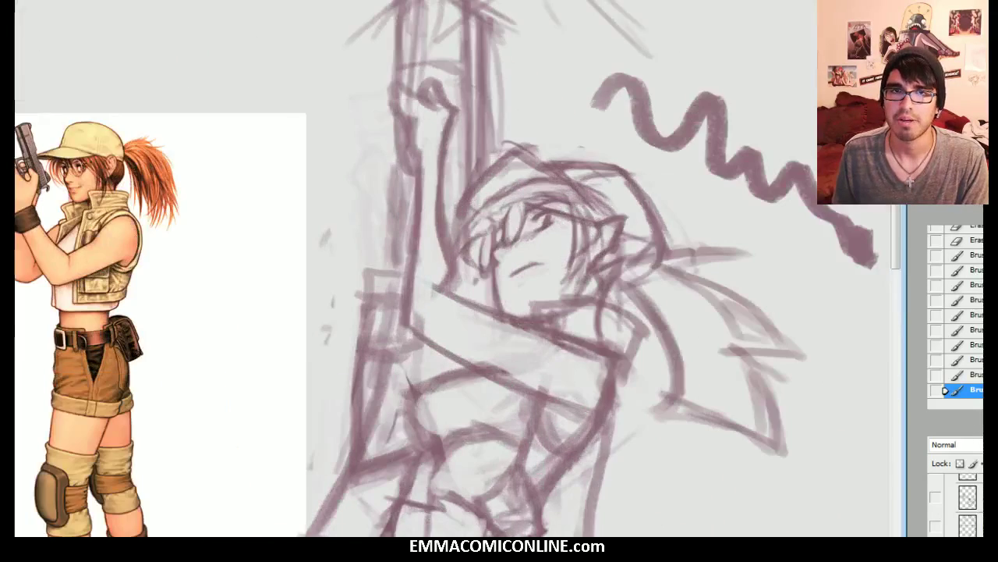
pyautogui.moveTo(484, 468); pyautogui.dragTo(462, 377)
pyautogui.click(978, 375)
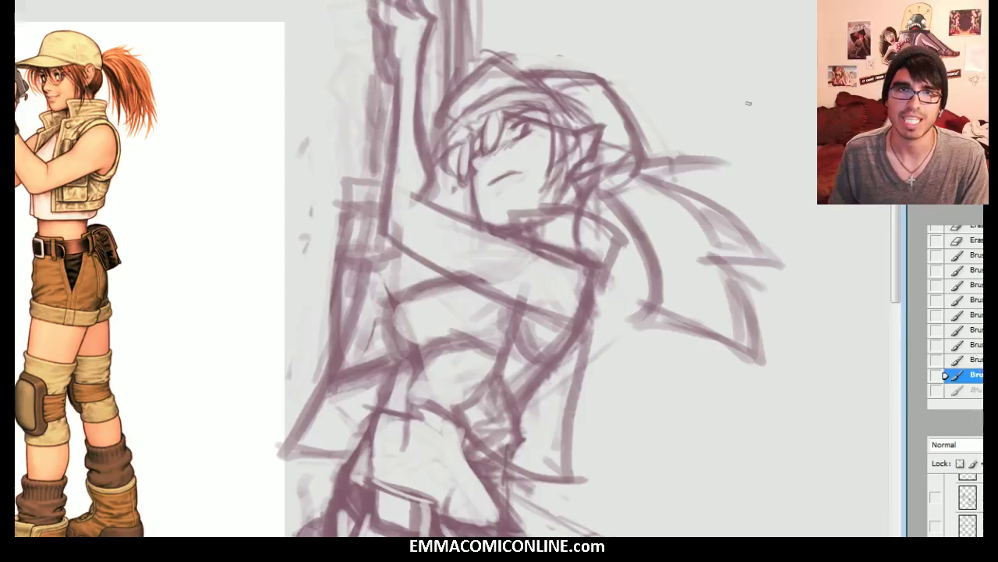
# Step: Refine the contour of the wrist and base of the thumb on the raised arm, erasing stray marks inside
pyautogui.scroll(3, 705, 156)
pyautogui.moveTo(427, 171); pyautogui.dragTo(431, 173)
pyautogui.moveTo(420, 144); pyautogui.dragTo(425, 162)
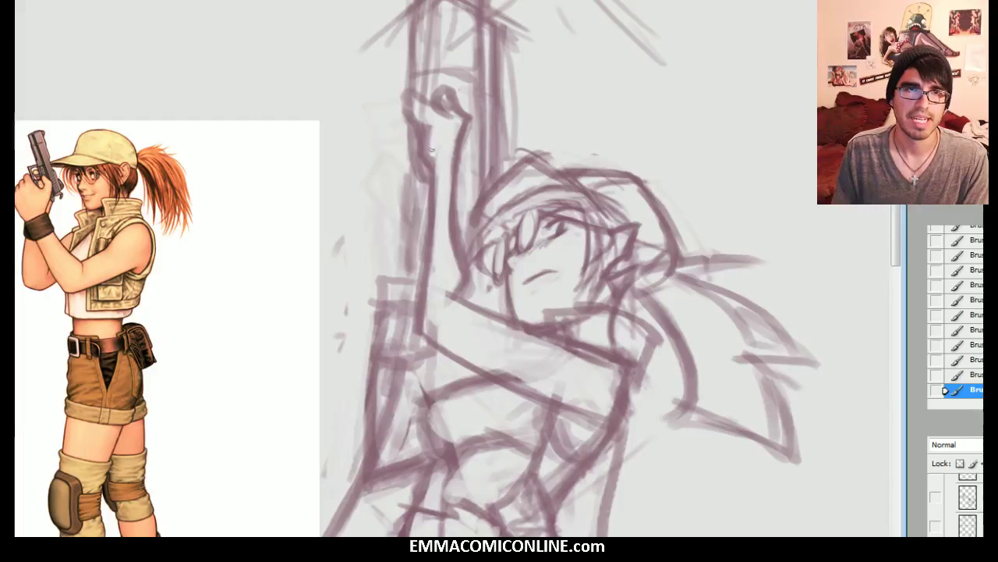
pyautogui.click(428, 125)
pyautogui.click(412, 108)
pyautogui.moveTo(428, 119); pyautogui.dragTo(436, 128)
# Step: Try the K Hard brush with a thick wavy stroke in the empty area above the head, and undo it
pyautogui.rightClick(675, 125)
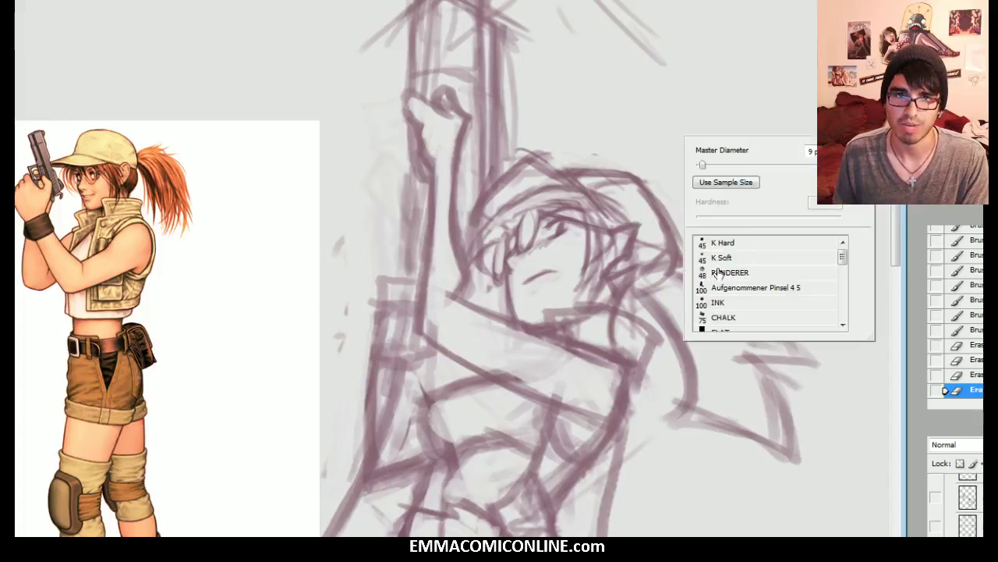
pyautogui.click(726, 243)
pyautogui.press('Return')
pyautogui.moveTo(607, 113)
pyautogui.mouseDown()
pyautogui.moveTo(629, 81)
pyautogui.moveTo(677, 113)
pyautogui.moveTo(796, 39)
pyautogui.moveTo(760, 101)
pyautogui.moveTo(741, 184)
pyautogui.moveTo(794, 186)
pyautogui.mouseUp()
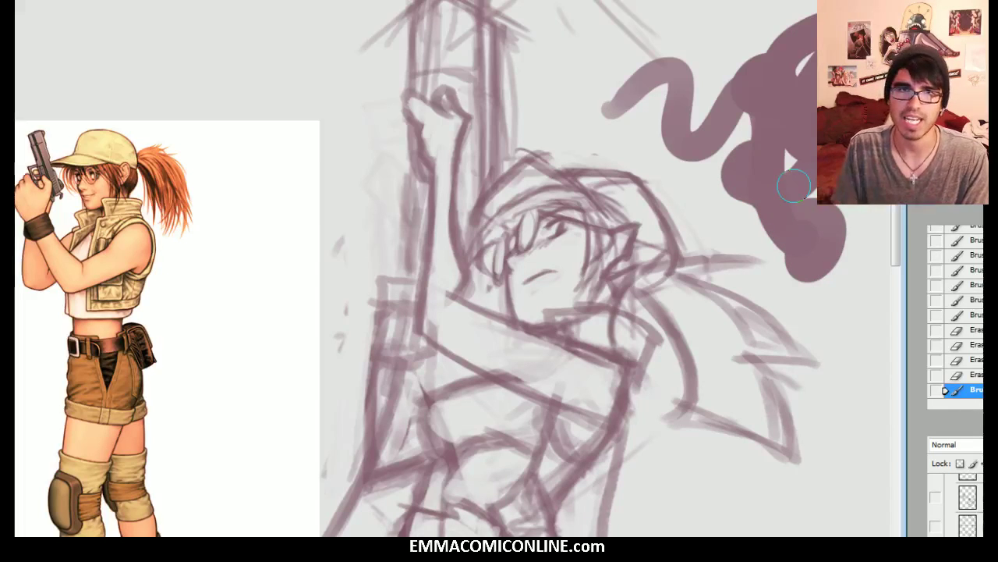
pyautogui.hotkey('ctrl', 'z')
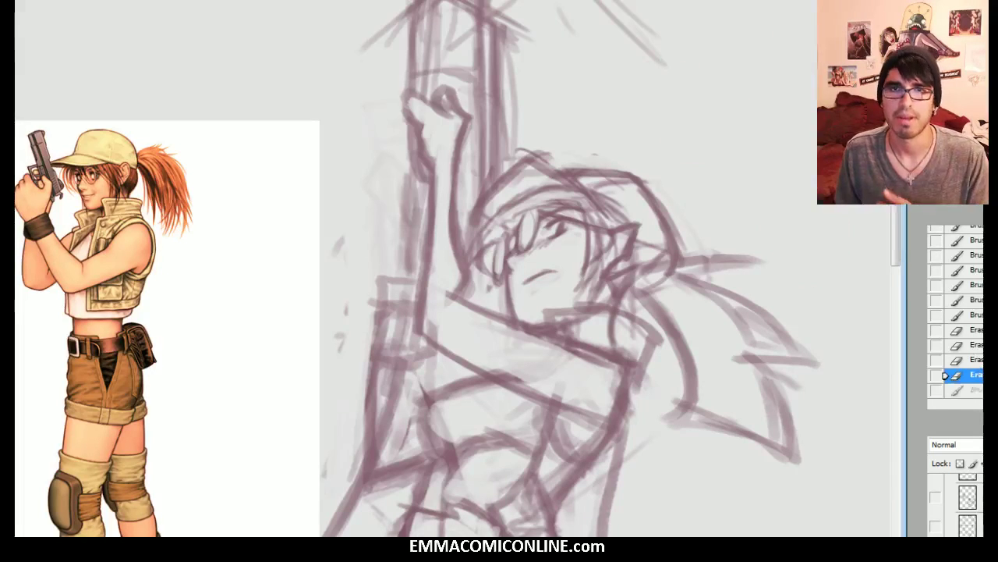
# Step: Switch to the CHALK brush and clean up and redraw the thumb side of the raised fist
pyautogui.scroll(1, 549, 290)
pyautogui.rightClick(549, 289)
pyautogui.click(648, 438)
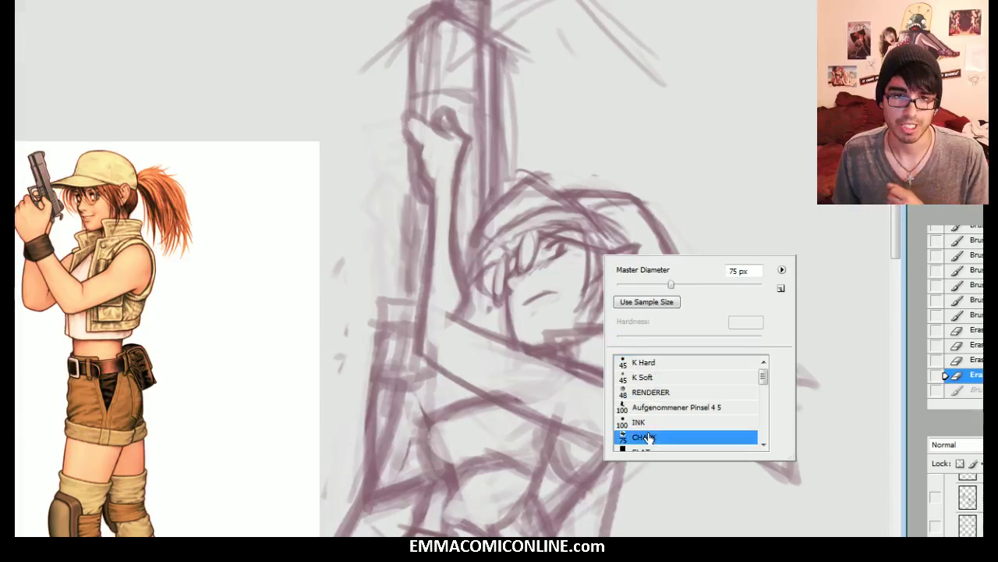
pyautogui.press('Return')
pyautogui.moveTo(727, 192); pyautogui.dragTo(712, 164)
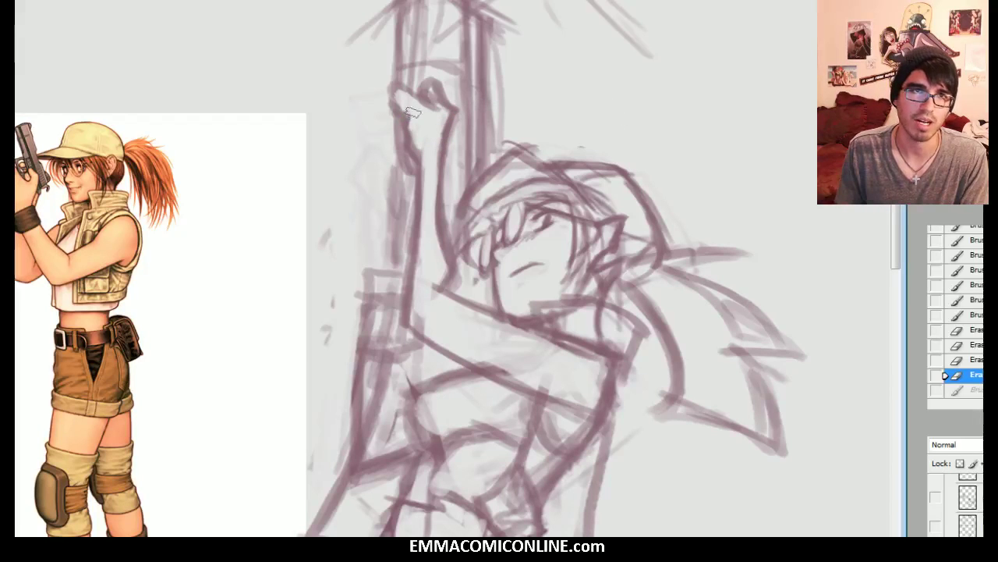
pyautogui.moveTo(408, 116); pyautogui.dragTo(408, 107)
pyautogui.moveTo(406, 107)
pyautogui.mouseDown()
pyautogui.moveTo(409, 118)
pyautogui.moveTo(402, 112)
pyautogui.mouseUp()
pyautogui.moveTo(395, 100); pyautogui.dragTo(399, 108)
pyautogui.moveTo(393, 96); pyautogui.dragTo(395, 103)
pyautogui.moveTo(393, 92)
pyautogui.mouseDown()
pyautogui.moveTo(393, 101)
pyautogui.moveTo(396, 93)
pyautogui.mouseUp()
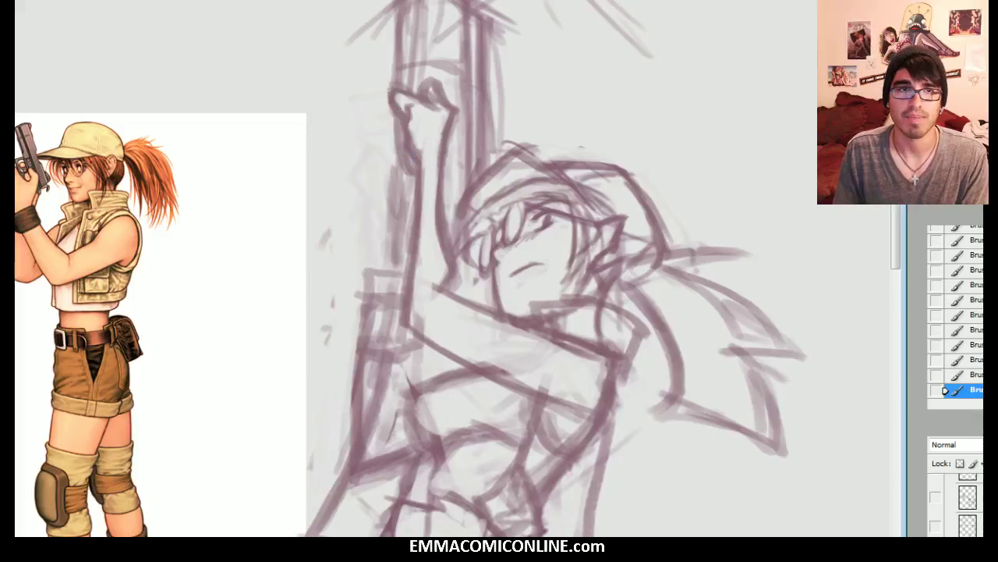
# Step: Erase stray lines above the raised fist and redraw its curled finger and knuckle contour
pyautogui.moveTo(388, 90); pyautogui.dragTo(389, 39)
pyautogui.moveTo(412, 45); pyautogui.dragTo(414, 29)
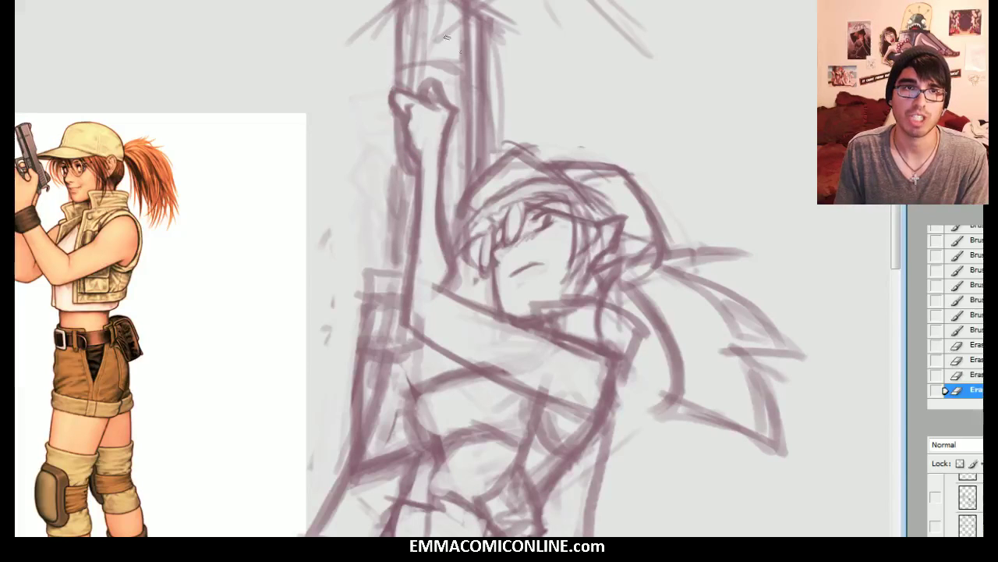
pyautogui.press('b')
pyautogui.moveTo(425, 87); pyautogui.dragTo(438, 86)
pyautogui.moveTo(432, 82); pyautogui.dragTo(442, 95)
pyautogui.moveTo(437, 88)
pyautogui.mouseDown()
pyautogui.moveTo(443, 107)
pyautogui.moveTo(443, 78)
pyautogui.mouseUp()
pyautogui.press('e')
pyautogui.moveTo(444, 81); pyautogui.dragTo(438, 72)
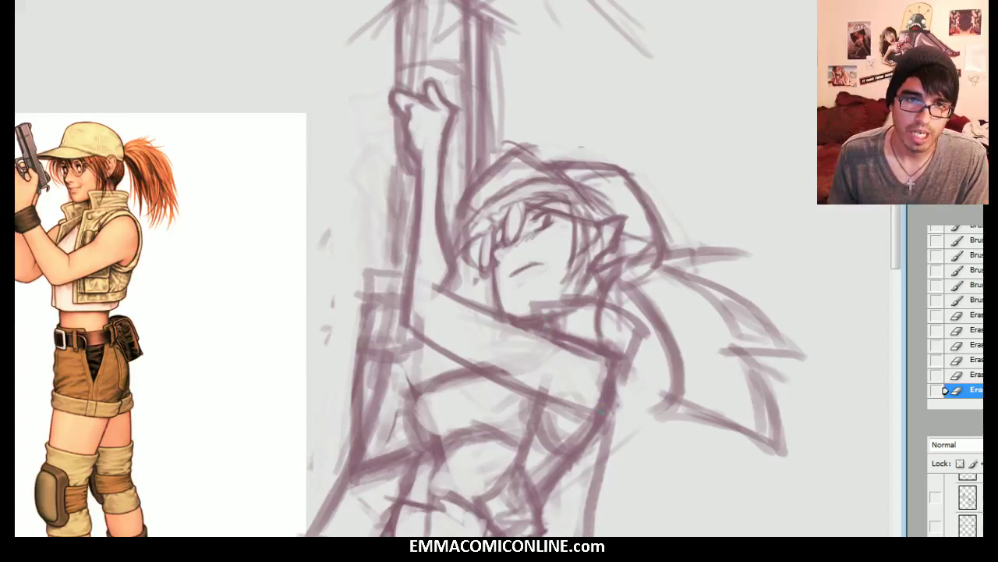
# Step: Strengthen the upper contour of the bent arm from shoulder to elbow crease and erase the rough marks inside the arm
pyautogui.moveTo(576, 345); pyautogui.dragTo(606, 356)
pyautogui.moveTo(546, 333); pyautogui.dragTo(592, 350)
pyautogui.moveTo(499, 315); pyautogui.dragTo(546, 333)
pyautogui.moveTo(454, 297); pyautogui.dragTo(490, 311)
pyautogui.press('e')
pyautogui.moveTo(602, 362)
pyautogui.mouseDown()
pyautogui.moveTo(488, 323)
pyautogui.moveTo(488, 336)
pyautogui.moveTo(468, 331)
pyautogui.moveTo(573, 393)
pyautogui.mouseUp()
pyautogui.moveTo(424, 329); pyautogui.dragTo(437, 152)
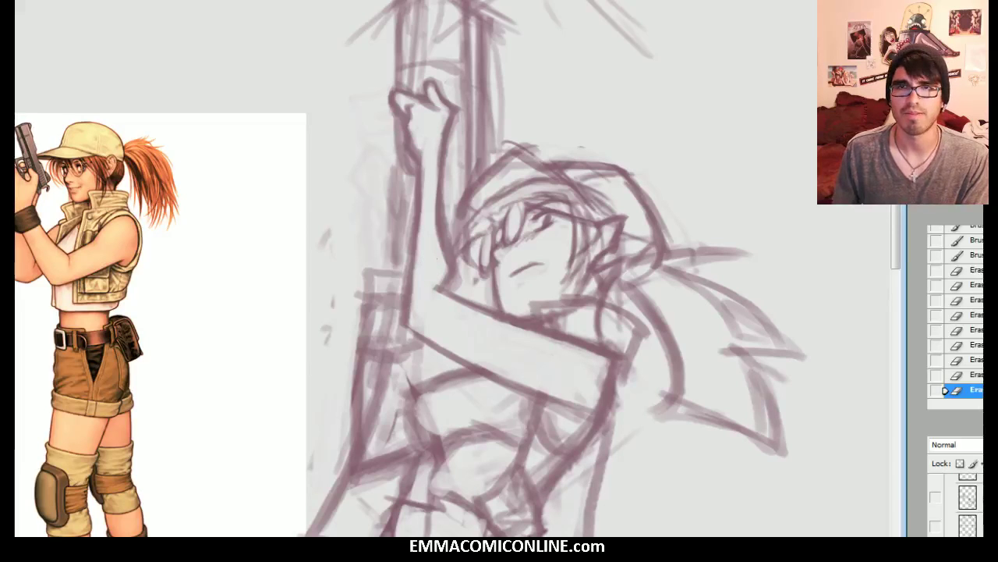
# Step: Clean up the elbow crease below the face and redraw the lower contour of the upper arm
pyautogui.scroll(-5, 459, 184)
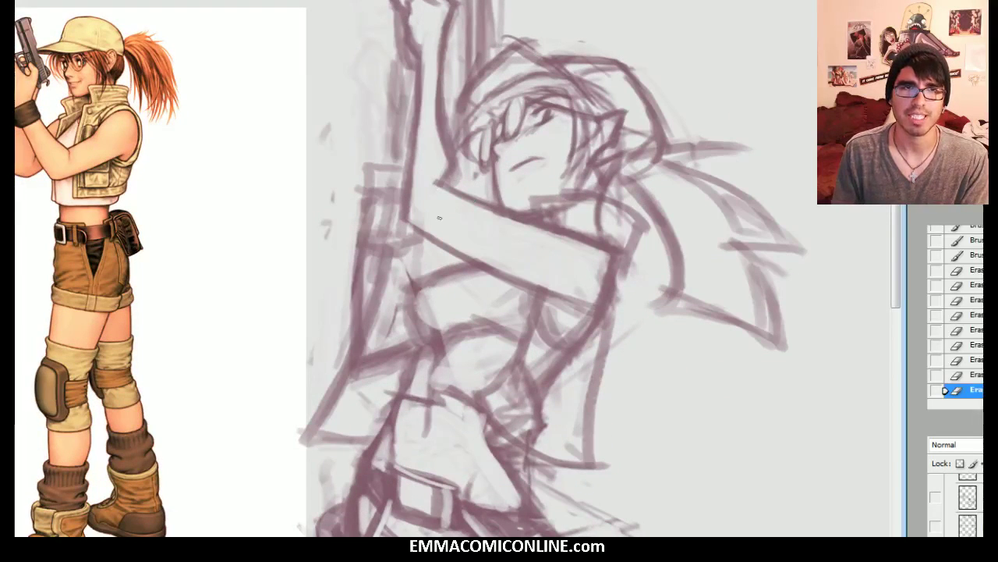
pyautogui.moveTo(438, 175)
pyautogui.mouseDown()
pyautogui.moveTo(423, 186)
pyautogui.moveTo(452, 190)
pyautogui.moveTo(447, 179)
pyautogui.mouseUp()
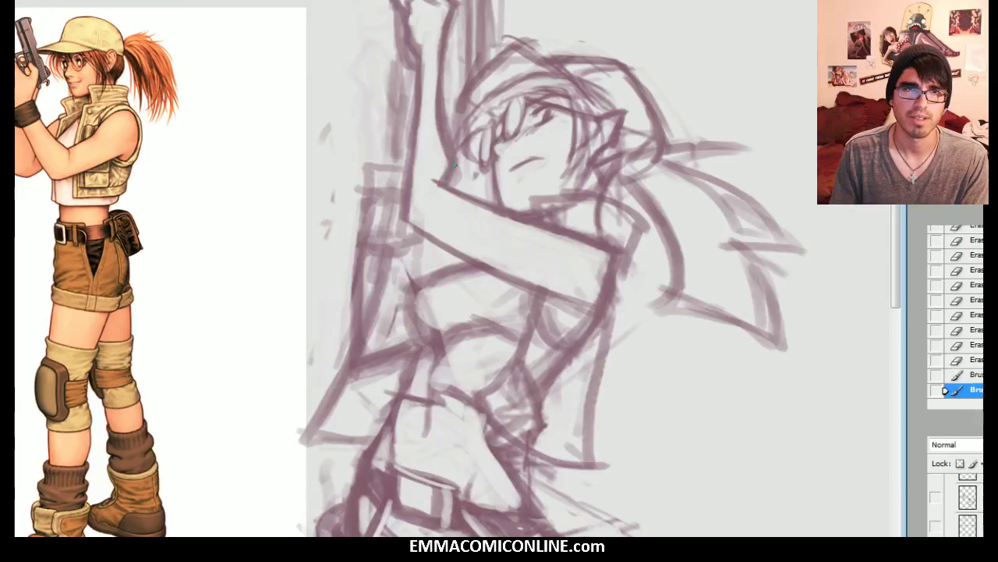
pyautogui.moveTo(443, 173)
pyautogui.mouseDown()
pyautogui.moveTo(441, 195)
pyautogui.moveTo(484, 244)
pyautogui.mouseUp()
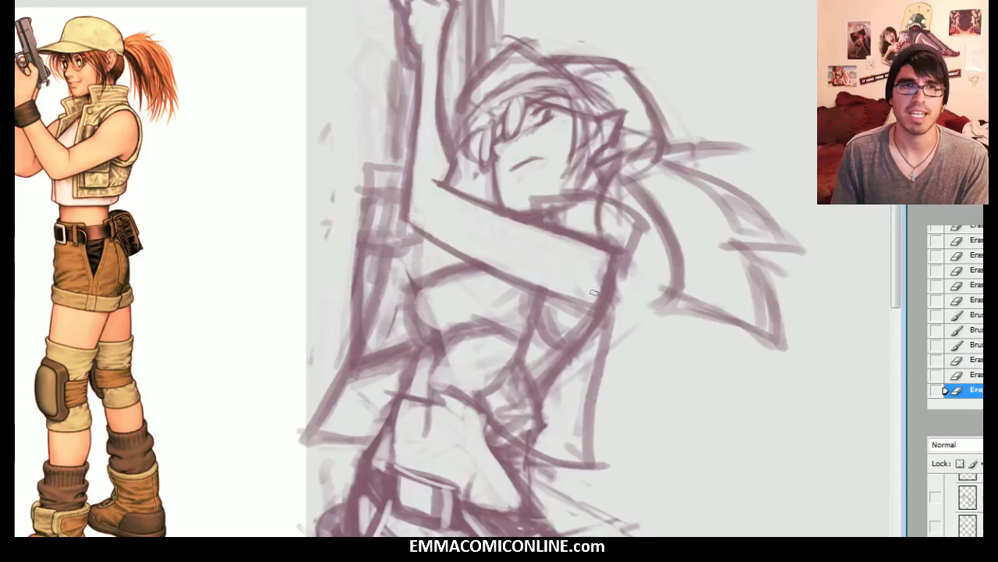
pyautogui.moveTo(540, 288); pyautogui.dragTo(573, 302)
pyautogui.moveTo(546, 292); pyautogui.dragTo(586, 306)
pyautogui.moveTo(542, 290)
pyautogui.mouseDown()
pyautogui.moveTo(583, 305)
pyautogui.moveTo(574, 301)
pyautogui.mouseUp()
pyautogui.moveTo(500, 272); pyautogui.dragTo(538, 286)
pyautogui.moveTo(471, 257); pyautogui.dragTo(546, 286)
pyautogui.moveTo(423, 229); pyautogui.dragTo(490, 263)
# Step: Erase overlapping lines around the upper arm, shoulder and side of the vest, and redraw the curve beneath the armpit
pyautogui.press('e')
pyautogui.moveTo(553, 314)
pyautogui.mouseDown()
pyautogui.moveTo(591, 298)
pyautogui.moveTo(575, 321)
pyautogui.moveTo(552, 314)
pyautogui.moveTo(598, 259)
pyautogui.moveTo(597, 273)
pyautogui.mouseUp()
pyautogui.moveTo(586, 310); pyautogui.dragTo(481, 269)
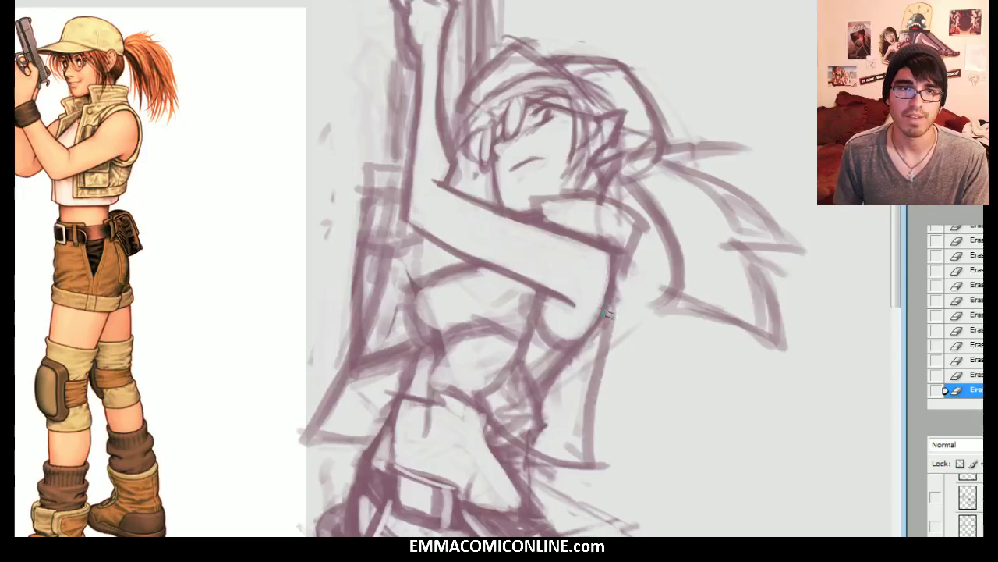
pyautogui.moveTo(543, 393)
pyautogui.mouseDown()
pyautogui.moveTo(557, 344)
pyautogui.moveTo(556, 387)
pyautogui.moveTo(549, 340)
pyautogui.moveTo(542, 363)
pyautogui.moveTo(526, 347)
pyautogui.moveTo(564, 332)
pyautogui.mouseUp()
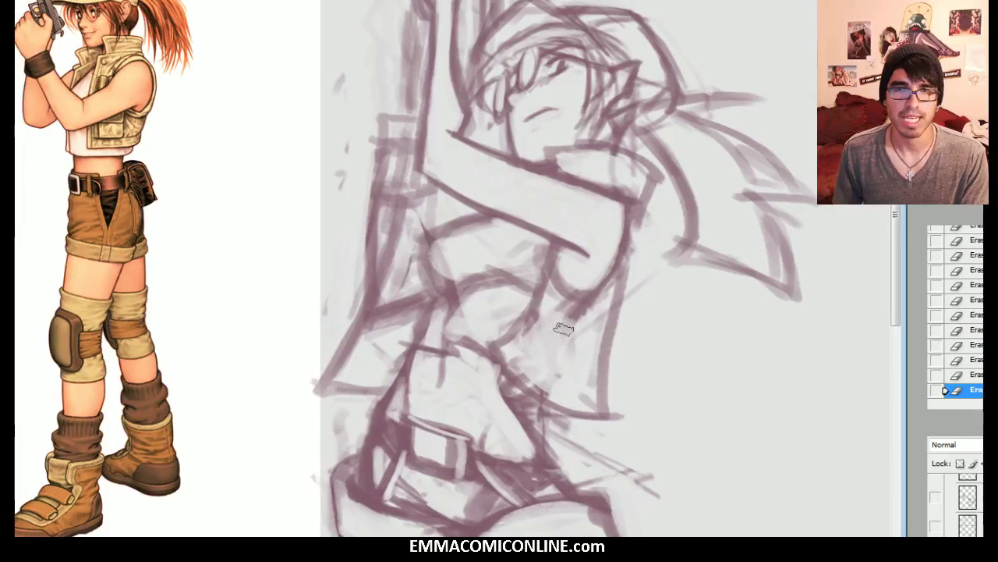
pyautogui.moveTo(581, 315)
pyautogui.mouseDown()
pyautogui.moveTo(588, 310)
pyautogui.moveTo(572, 313)
pyautogui.moveTo(619, 273)
pyautogui.mouseUp()
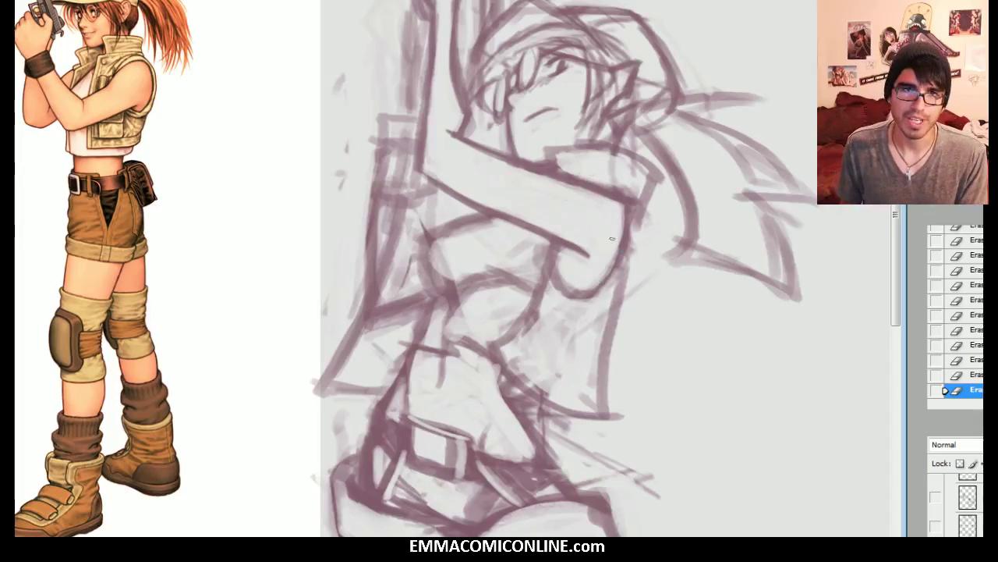
pyautogui.moveTo(625, 248); pyautogui.dragTo(610, 274)
pyautogui.moveTo(624, 254); pyautogui.dragTo(580, 308)
pyautogui.moveTo(616, 273); pyautogui.dragTo(539, 389)
pyautogui.moveTo(557, 336); pyautogui.dragTo(540, 392)
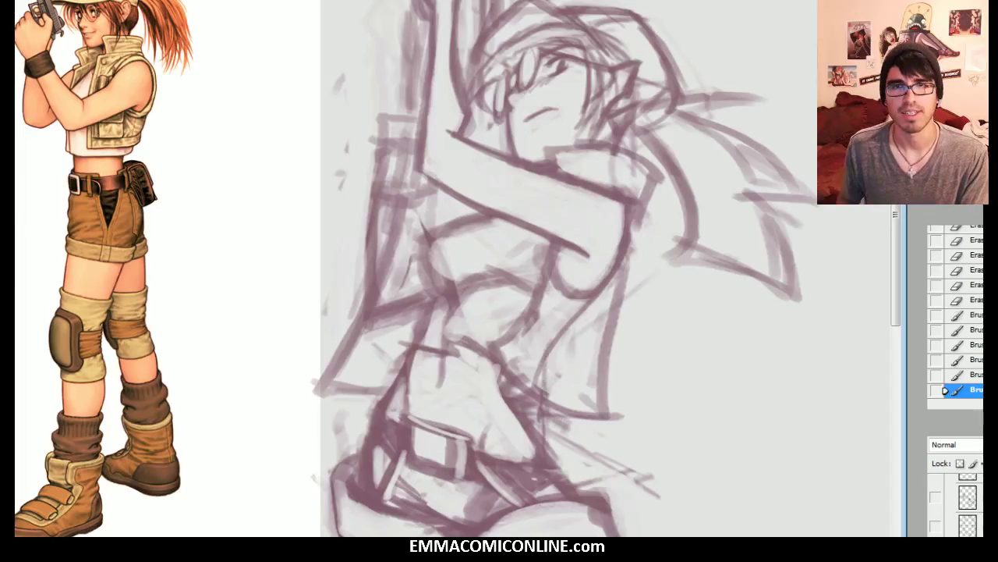
pyautogui.click(975, 300)
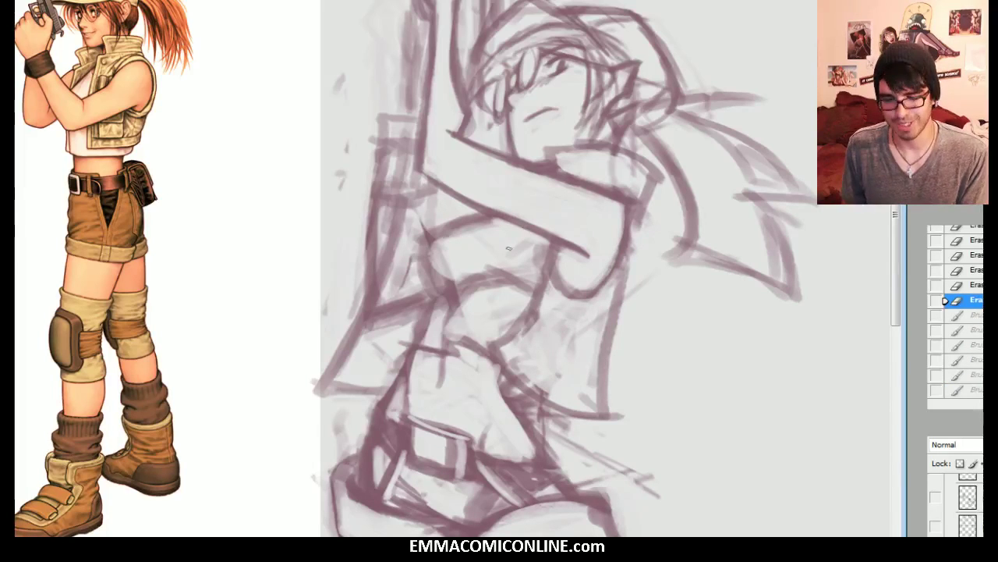
# Step: Trim the end of the upper arm's lower line and draw the vest's armhole curve beneath the armpit
pyautogui.moveTo(591, 250); pyautogui.dragTo(571, 234)
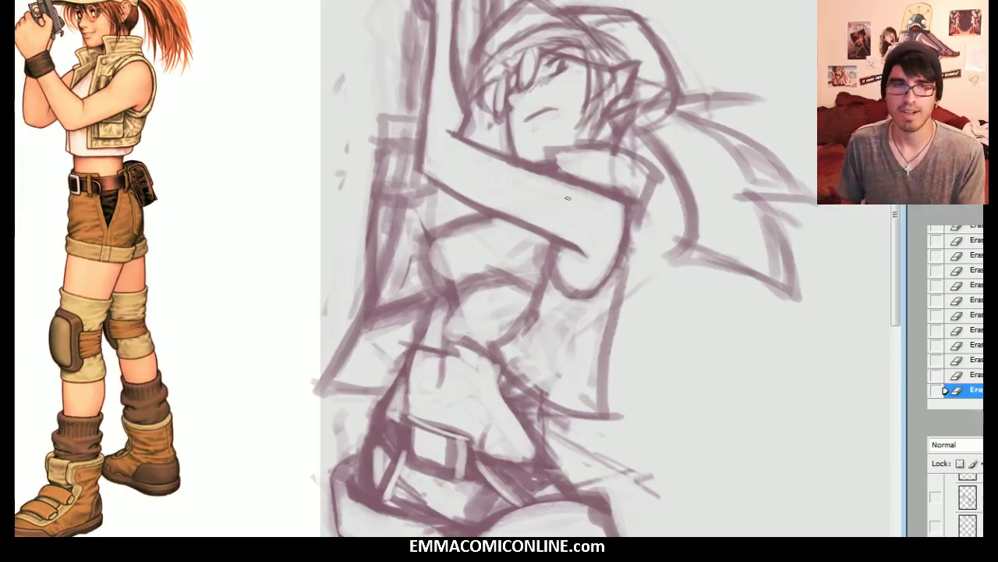
pyautogui.press('b')
pyautogui.moveTo(590, 292)
pyautogui.mouseDown()
pyautogui.moveTo(566, 273)
pyautogui.moveTo(585, 291)
pyautogui.mouseUp()
pyautogui.moveTo(563, 250)
pyautogui.mouseDown()
pyautogui.moveTo(580, 292)
pyautogui.moveTo(593, 294)
pyautogui.mouseUp()
pyautogui.moveTo(614, 273)
pyautogui.mouseDown()
pyautogui.moveTo(570, 281)
pyautogui.moveTo(557, 262)
pyautogui.mouseUp()
pyautogui.moveTo(559, 262); pyautogui.dragTo(571, 286)
pyautogui.moveTo(566, 281)
pyautogui.mouseDown()
pyautogui.moveTo(584, 299)
pyautogui.moveTo(559, 272)
pyautogui.moveTo(612, 287)
pyautogui.mouseUp()
pyautogui.moveTo(589, 297); pyautogui.dragTo(622, 269)
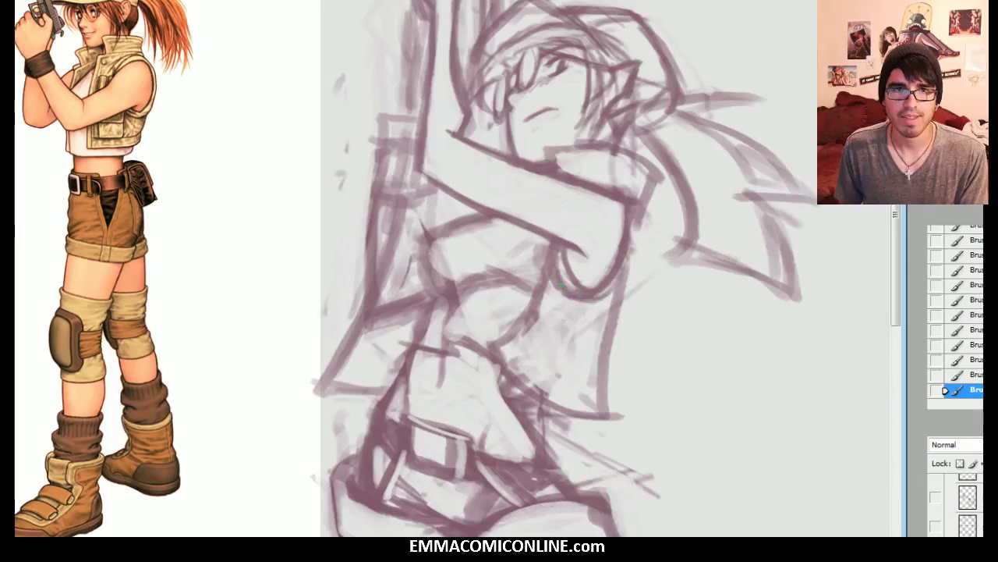
# Step: Erase the rough overlaps along the armhole curve and the stray marks inside the vest
pyautogui.press('e')
pyautogui.moveTo(572, 289)
pyautogui.mouseDown()
pyautogui.moveTo(556, 253)
pyautogui.moveTo(558, 265)
pyautogui.mouseUp()
pyautogui.moveTo(559, 276); pyautogui.dragTo(585, 296)
pyautogui.moveTo(590, 295); pyautogui.dragTo(554, 276)
pyautogui.moveTo(554, 278)
pyautogui.mouseDown()
pyautogui.moveTo(577, 309)
pyautogui.moveTo(539, 317)
pyautogui.moveTo(525, 362)
pyautogui.moveTo(579, 392)
pyautogui.moveTo(598, 309)
pyautogui.moveTo(630, 248)
pyautogui.mouseUp()
pyautogui.press(']')
pyautogui.press(']')
# Step: Strengthen the back edge of the armhole beside the upper arm and thin the bottom of its curve
pyautogui.press('b')
pyautogui.moveTo(623, 282); pyautogui.dragTo(630, 248)
pyautogui.moveTo(634, 258); pyautogui.dragTo(628, 226)
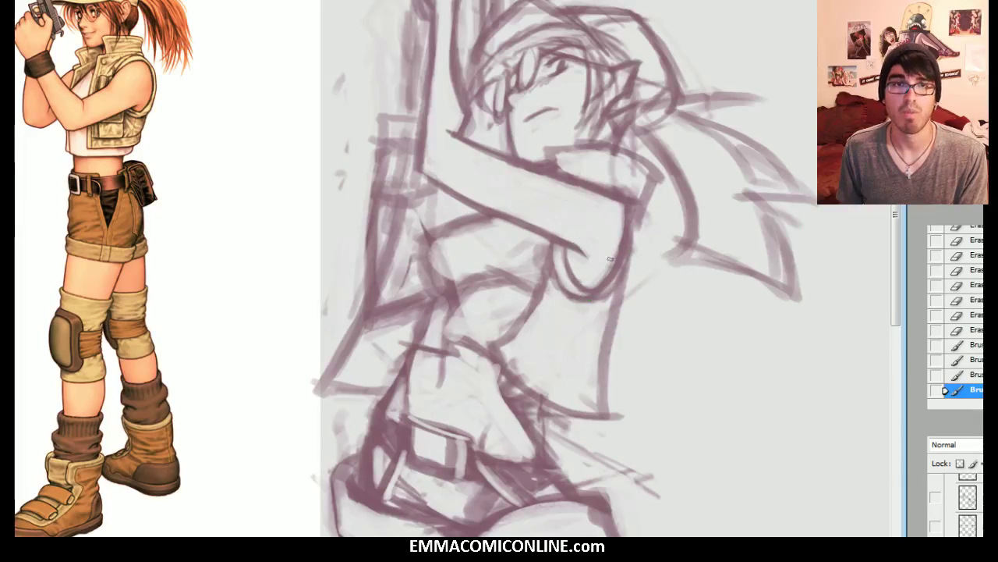
pyautogui.press('e')
pyautogui.moveTo(601, 292); pyautogui.dragTo(586, 295)
pyautogui.moveTo(588, 295); pyautogui.dragTo(604, 290)
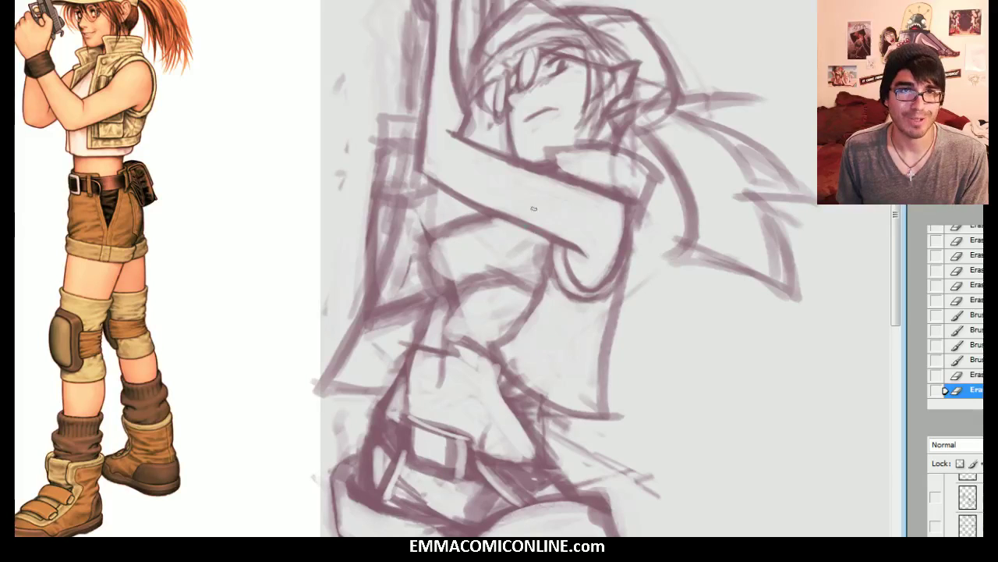
# Step: Draw the vest's front edge from the arm down to the waist and erase the old torso lines inside it
pyautogui.moveTo(524, 226)
pyautogui.mouseDown()
pyautogui.moveTo(518, 273)
pyautogui.moveTo(515, 241)
pyautogui.moveTo(508, 250)
pyautogui.mouseUp()
pyautogui.moveTo(506, 262)
pyautogui.mouseDown()
pyautogui.moveTo(512, 234)
pyautogui.moveTo(508, 273)
pyautogui.mouseUp()
pyautogui.moveTo(512, 281); pyautogui.dragTo(500, 357)
pyautogui.moveTo(509, 243)
pyautogui.mouseDown()
pyautogui.moveTo(502, 334)
pyautogui.moveTo(517, 229)
pyautogui.moveTo(508, 342)
pyautogui.moveTo(494, 364)
pyautogui.moveTo(516, 322)
pyautogui.moveTo(513, 347)
pyautogui.moveTo(511, 324)
pyautogui.moveTo(502, 326)
pyautogui.moveTo(508, 345)
pyautogui.moveTo(524, 318)
pyautogui.moveTo(530, 252)
pyautogui.moveTo(538, 285)
pyautogui.moveTo(543, 250)
pyautogui.mouseUp()
pyautogui.moveTo(533, 305); pyautogui.dragTo(552, 286)
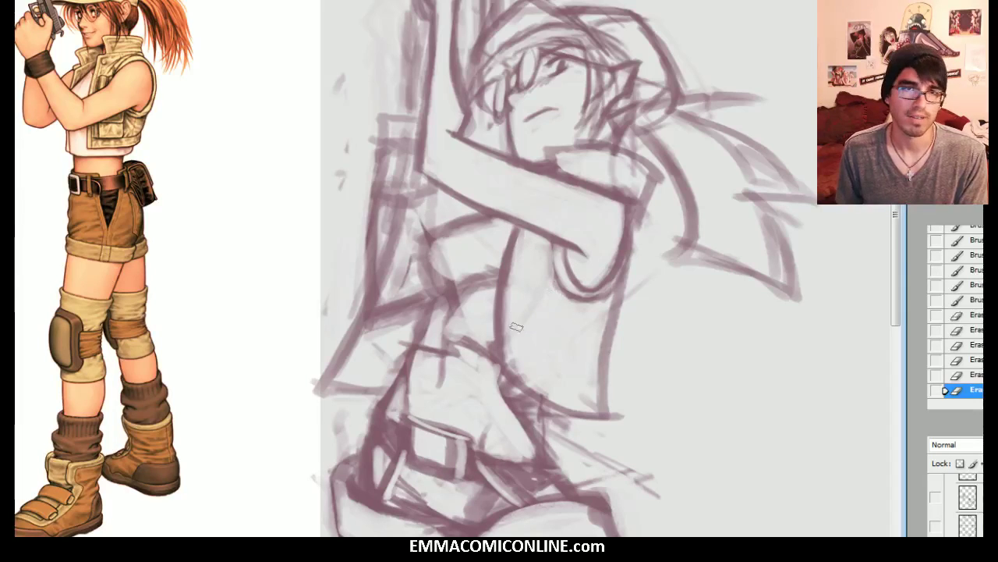
pyautogui.moveTo(521, 358)
pyautogui.mouseDown()
pyautogui.moveTo(576, 401)
pyautogui.moveTo(560, 377)
pyautogui.mouseUp()
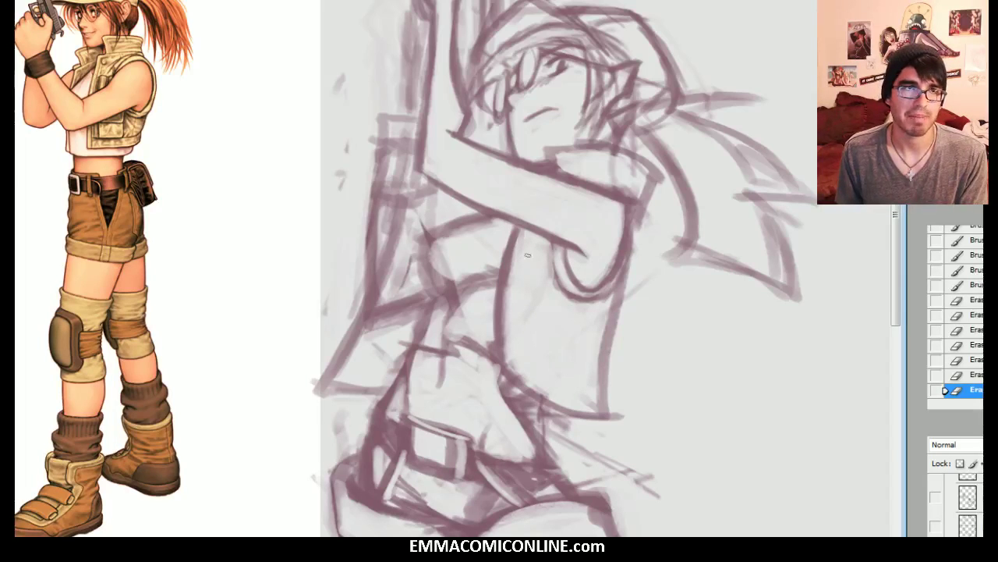
# Step: Draw a small tab on the vest's upper front below the arm and revert the surplus last stroke
pyautogui.press('b')
pyautogui.moveTo(525, 230); pyautogui.dragTo(522, 254)
pyautogui.moveTo(523, 243); pyautogui.dragTo(537, 262)
pyautogui.moveTo(536, 262)
pyautogui.mouseDown()
pyautogui.moveTo(543, 235)
pyautogui.moveTo(538, 265)
pyautogui.mouseUp()
pyautogui.moveTo(544, 251)
pyautogui.mouseDown()
pyautogui.moveTo(526, 267)
pyautogui.moveTo(516, 261)
pyautogui.mouseUp()
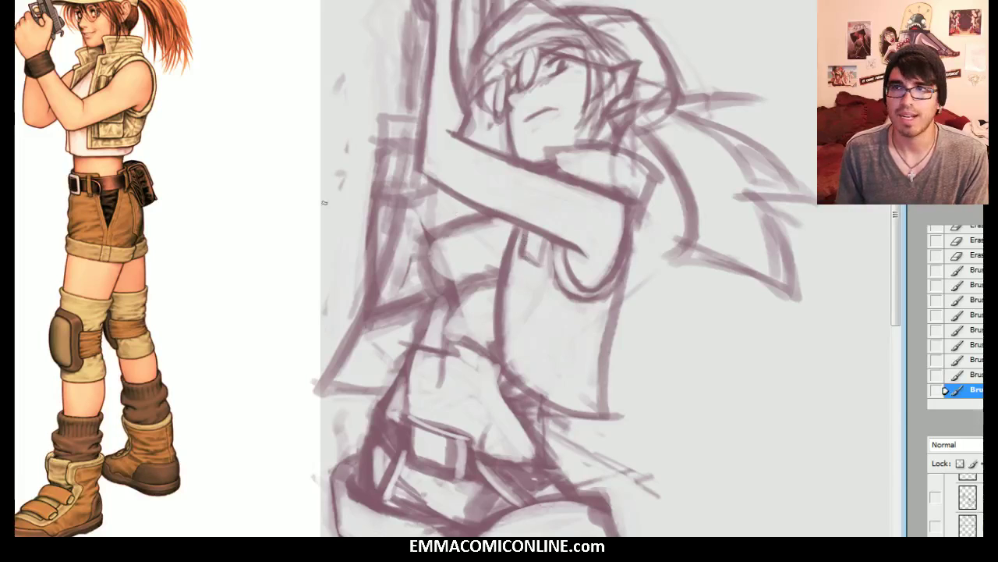
pyautogui.moveTo(100, 77)
pyautogui.mouseDown()
pyautogui.moveTo(90, 145)
pyautogui.moveTo(127, 76)
pyautogui.mouseUp()
pyautogui.click(980, 374)
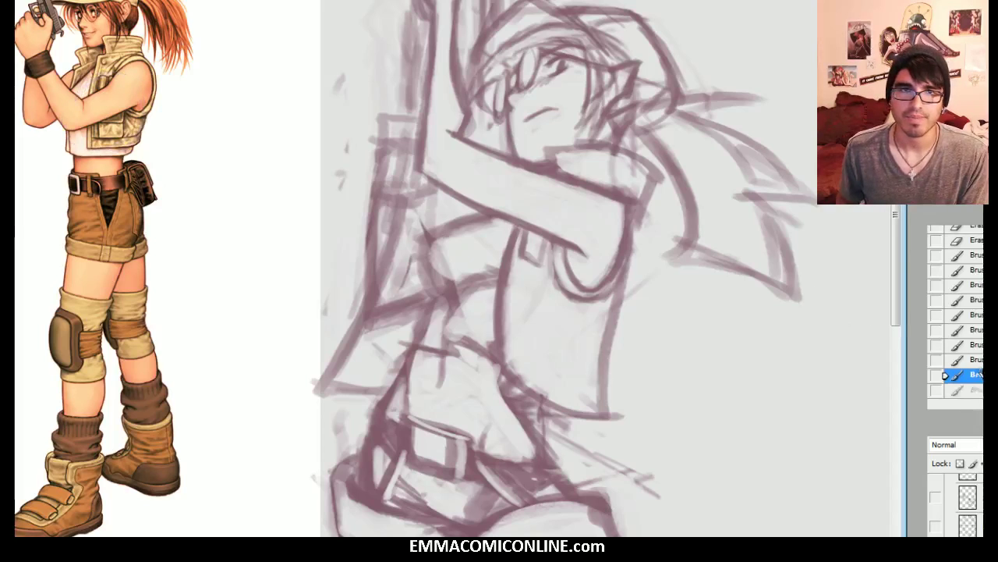
# Step: Draw the vest's inner front trim, its flapped chest pocket, and the seams beside and below the pocket
pyautogui.moveTo(523, 262); pyautogui.dragTo(518, 375)
pyautogui.moveTo(516, 283); pyautogui.dragTo(515, 341)
pyautogui.moveTo(522, 259)
pyautogui.mouseDown()
pyautogui.moveTo(564, 323)
pyautogui.moveTo(564, 308)
pyautogui.moveTo(525, 300)
pyautogui.moveTo(531, 277)
pyautogui.moveTo(525, 338)
pyautogui.moveTo(525, 315)
pyautogui.moveTo(535, 365)
pyautogui.moveTo(562, 378)
pyautogui.moveTo(563, 322)
pyautogui.moveTo(564, 336)
pyautogui.moveTo(540, 307)
pyautogui.moveTo(565, 326)
pyautogui.moveTo(570, 298)
pyautogui.mouseUp()
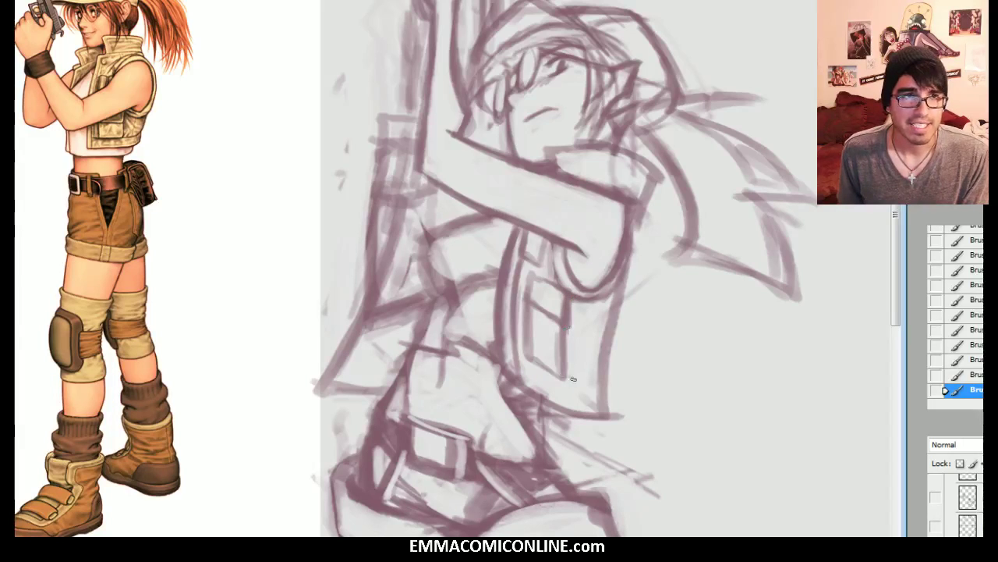
pyautogui.moveTo(563, 375); pyautogui.dragTo(597, 381)
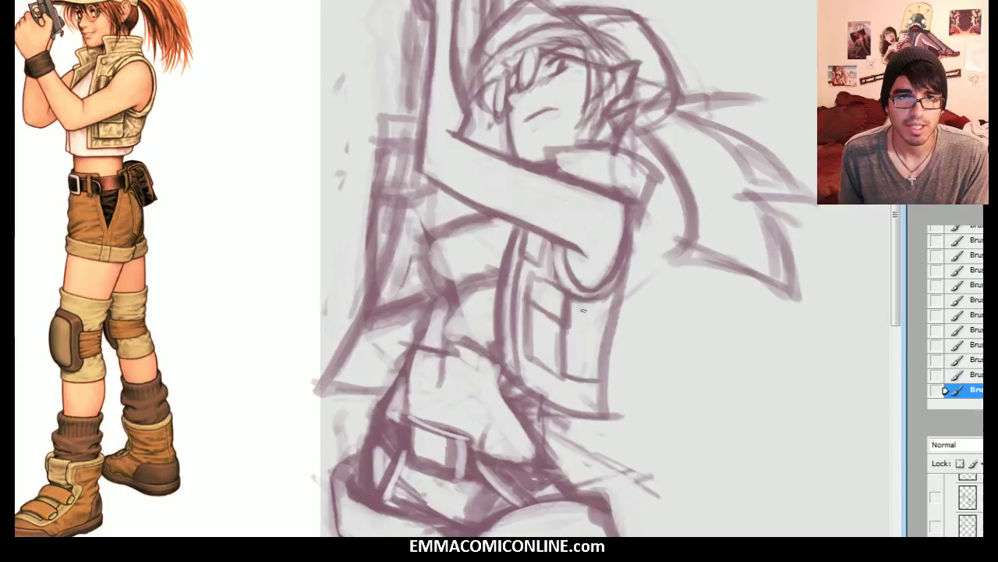
pyautogui.moveTo(587, 309)
pyautogui.mouseDown()
pyautogui.moveTo(577, 376)
pyautogui.moveTo(600, 413)
pyautogui.moveTo(595, 374)
pyautogui.moveTo(624, 284)
pyautogui.mouseUp()
# Step: Trim stray lines behind the vest and redraw its outline from the back edge over the shoulder to the collar
pyautogui.press('e')
pyautogui.moveTo(613, 414)
pyautogui.mouseDown()
pyautogui.moveTo(630, 298)
pyautogui.moveTo(654, 273)
pyautogui.mouseUp()
pyautogui.moveTo(757, 215); pyautogui.dragTo(759, 201)
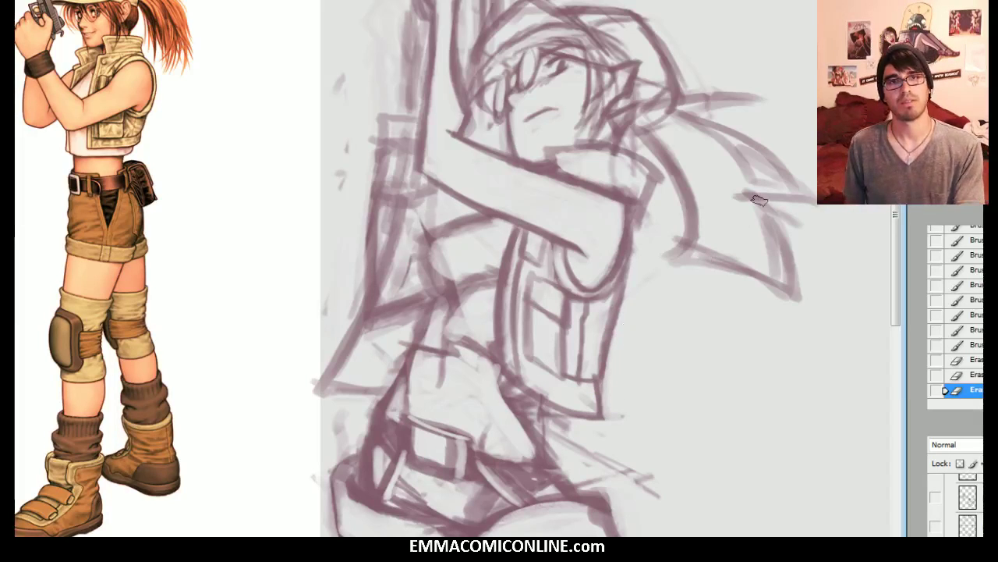
pyautogui.press('b')
pyautogui.moveTo(628, 268); pyautogui.dragTo(636, 206)
pyautogui.moveTo(636, 215); pyautogui.dragTo(647, 193)
pyautogui.moveTo(644, 203); pyautogui.dragTo(654, 184)
pyautogui.moveTo(649, 193)
pyautogui.mouseDown()
pyautogui.moveTo(640, 159)
pyautogui.moveTo(555, 142)
pyautogui.moveTo(573, 142)
pyautogui.moveTo(550, 150)
pyautogui.mouseUp()
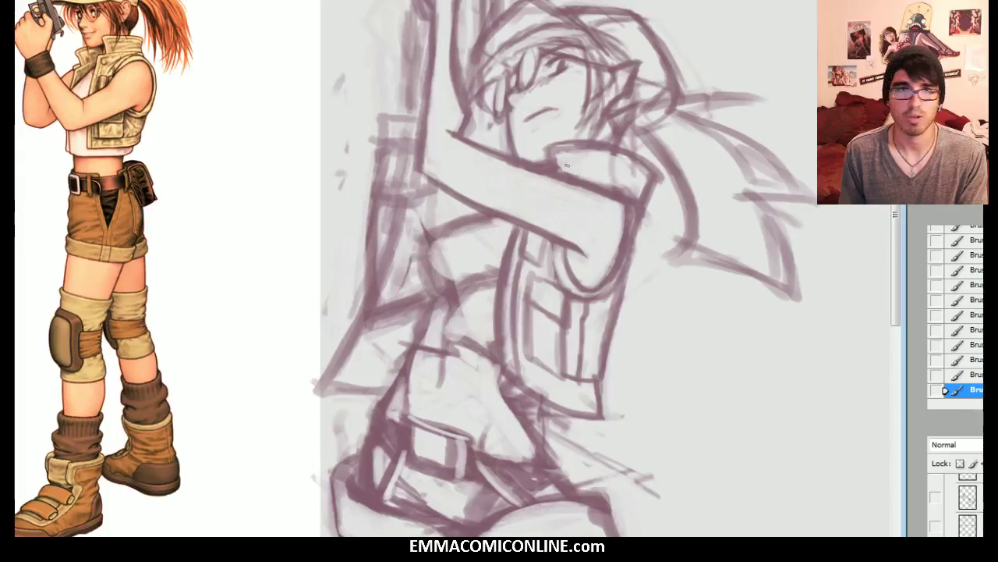
# Step: Add an inner border line along the vest collar and clean up the collar's interior
pyautogui.moveTo(563, 155)
pyautogui.mouseDown()
pyautogui.moveTo(622, 156)
pyautogui.moveTo(598, 199)
pyautogui.moveTo(557, 142)
pyautogui.moveTo(562, 171)
pyautogui.mouseUp()
pyautogui.moveTo(562, 154)
pyautogui.mouseDown()
pyautogui.moveTo(563, 169)
pyautogui.moveTo(588, 147)
pyautogui.moveTo(614, 153)
pyautogui.mouseUp()
pyautogui.moveTo(570, 149); pyautogui.dragTo(627, 158)
pyautogui.moveTo(584, 147)
pyautogui.mouseDown()
pyautogui.moveTo(647, 174)
pyautogui.moveTo(610, 163)
pyautogui.moveTo(622, 180)
pyautogui.mouseUp()
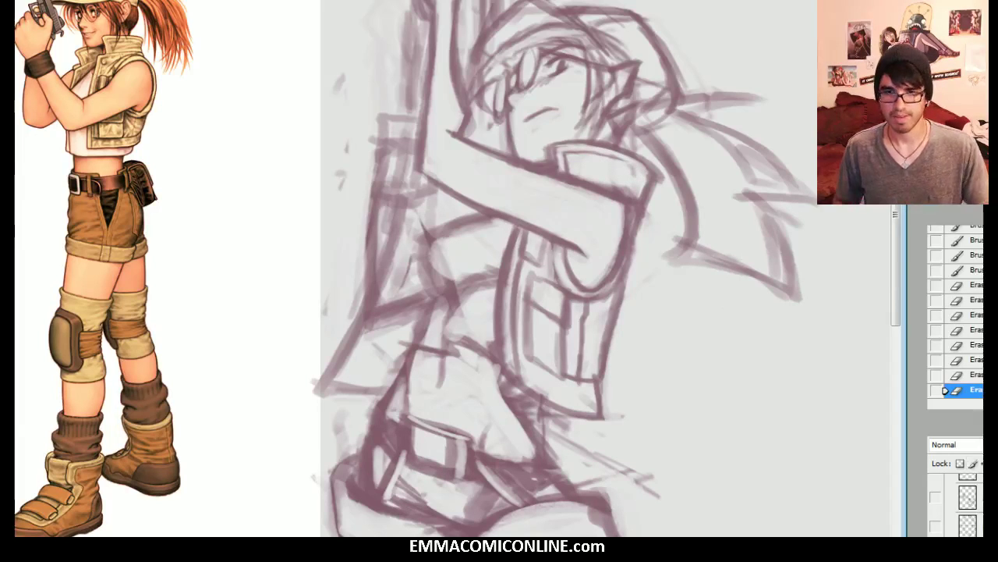
# Step: Duplicate the sketch layer and hide the original layer beneath it
pyautogui.hotkey('ctrl', 'j')
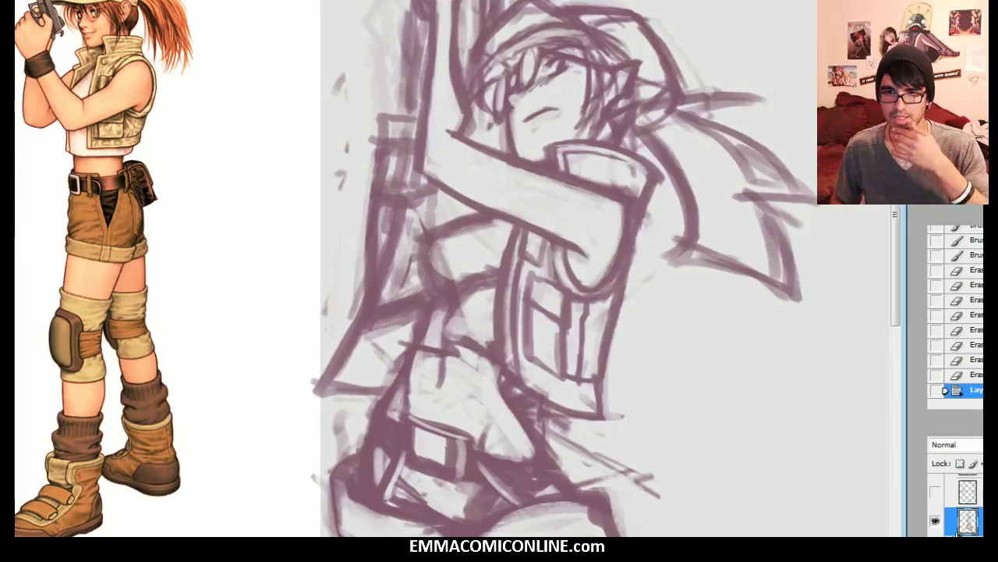
pyautogui.click(935, 548)
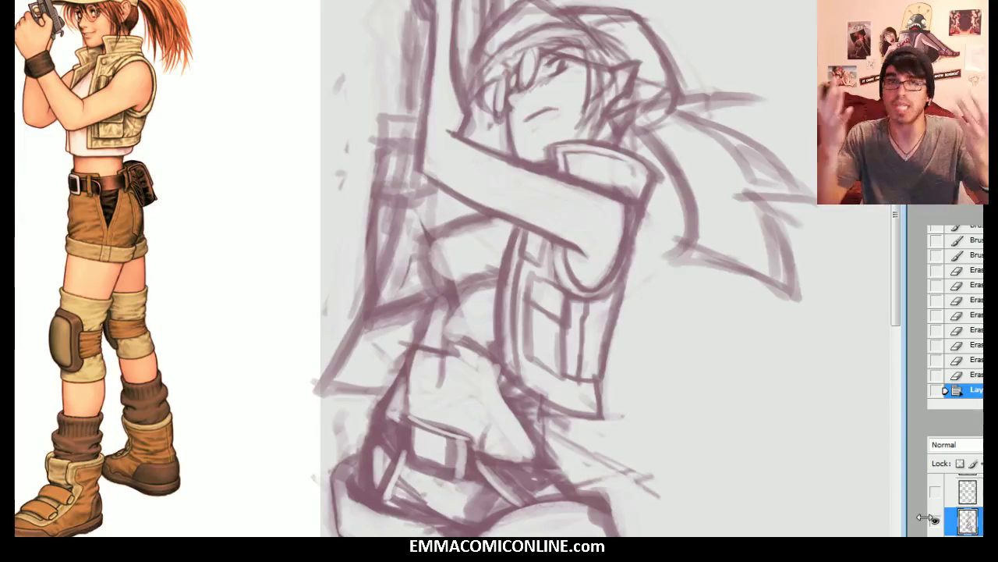
# Step: Erase the rough construction lines across the chest and stomach in front of the vest
pyautogui.moveTo(741, 66); pyautogui.dragTo(763, 65)
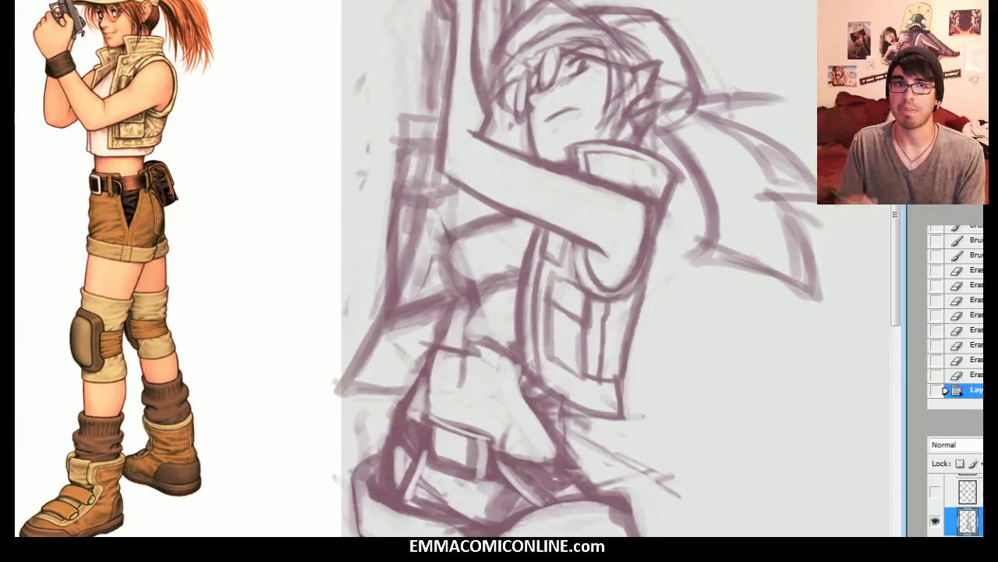
pyautogui.moveTo(474, 275)
pyautogui.mouseDown()
pyautogui.moveTo(462, 248)
pyautogui.moveTo(519, 228)
pyautogui.mouseUp()
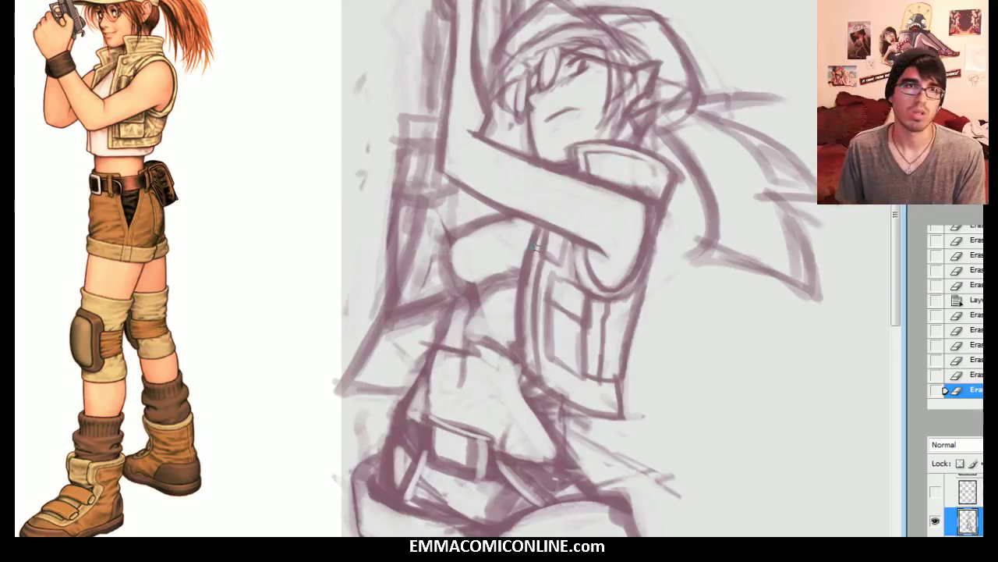
pyautogui.moveTo(483, 309)
pyautogui.mouseDown()
pyautogui.moveTo(508, 269)
pyautogui.moveTo(462, 334)
pyautogui.moveTo(461, 281)
pyautogui.moveTo(468, 304)
pyautogui.moveTo(492, 266)
pyautogui.moveTo(475, 263)
pyautogui.moveTo(457, 323)
pyautogui.mouseUp()
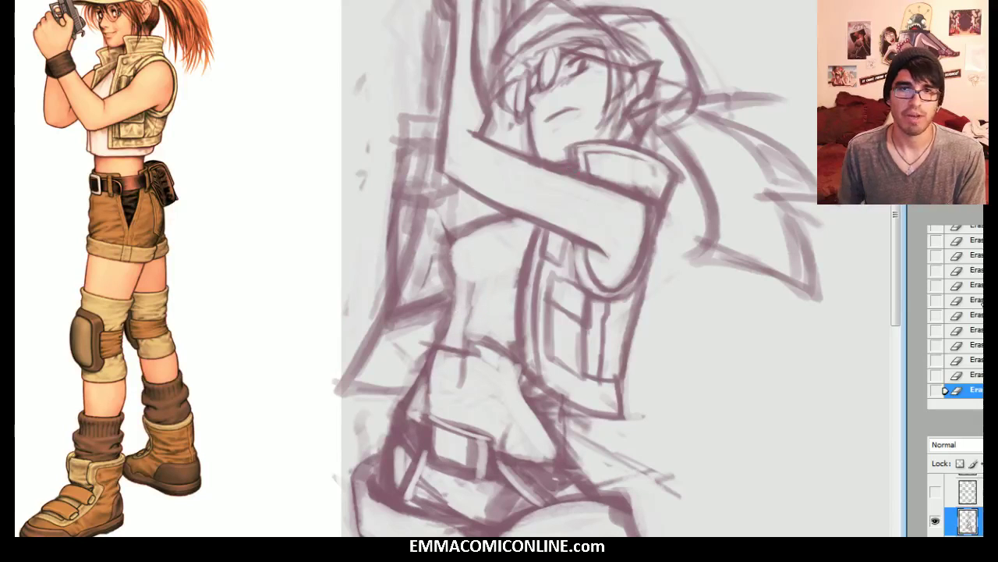
# Step: Undo the last six erasures on the torso and redraw the curve under the chest
pyautogui.hotkey('ctrl', 'alt', 'z')
pyautogui.hotkey('ctrl', 'alt', 'z')
pyautogui.hotkey('ctrl', 'alt', 'z')
pyautogui.hotkey('ctrl', 'alt', 'z')
pyautogui.hotkey('ctrl', 'alt', 'z')
pyautogui.hotkey('ctrl', 'alt', 'z')
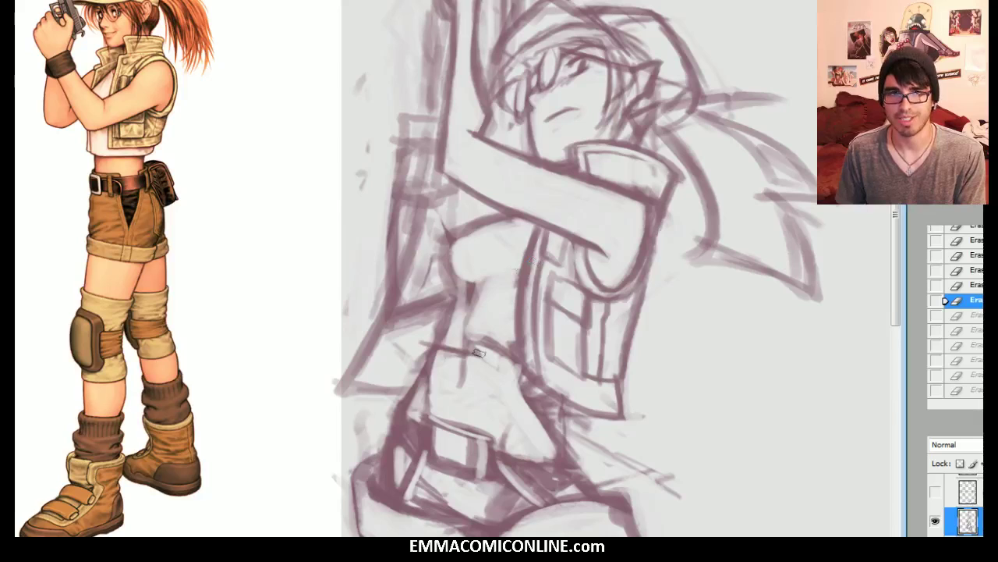
pyautogui.moveTo(493, 281)
pyautogui.mouseDown()
pyautogui.moveTo(476, 285)
pyautogui.moveTo(517, 271)
pyautogui.mouseUp()
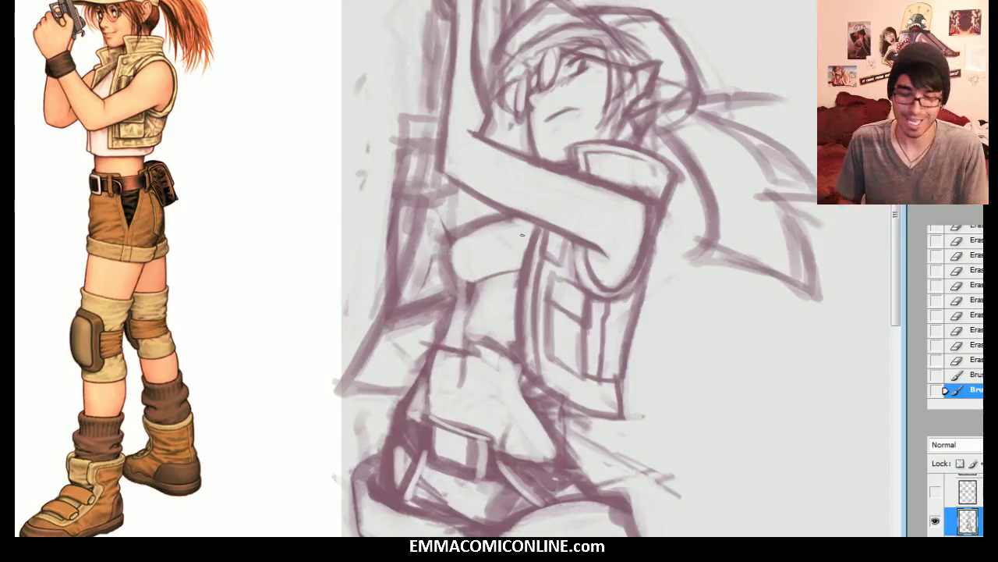
# Step: Erase the heavy curve under the chest and the rough front contour of the torso
pyautogui.moveTo(464, 295); pyautogui.dragTo(473, 287)
pyautogui.moveTo(474, 285)
pyautogui.mouseDown()
pyautogui.moveTo(469, 265)
pyautogui.moveTo(508, 260)
pyautogui.moveTo(507, 290)
pyautogui.moveTo(479, 296)
pyautogui.mouseUp()
pyautogui.moveTo(480, 282); pyautogui.dragTo(460, 310)
pyautogui.moveTo(458, 263); pyautogui.dragTo(459, 276)
pyautogui.moveTo(455, 253)
pyautogui.mouseDown()
pyautogui.moveTo(460, 302)
pyautogui.moveTo(458, 249)
pyautogui.moveTo(448, 301)
pyautogui.mouseUp()
# Step: Redraw the front contour of the chest and stomach, and revert the surplus last strokes
pyautogui.press('b')
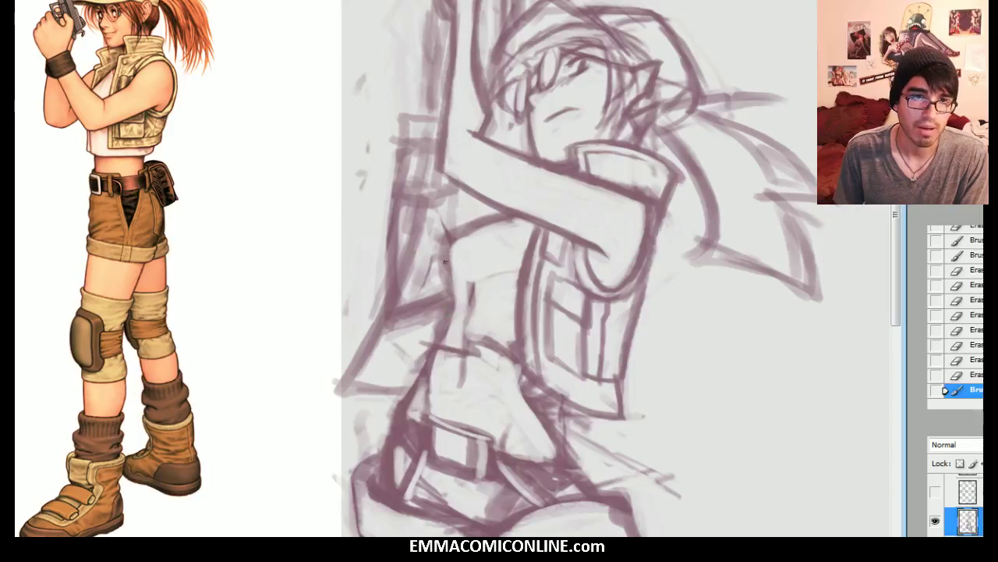
pyautogui.moveTo(459, 248); pyautogui.dragTo(442, 303)
pyautogui.moveTo(460, 235)
pyautogui.mouseDown()
pyautogui.moveTo(446, 262)
pyautogui.moveTo(453, 285)
pyautogui.moveTo(466, 259)
pyautogui.moveTo(512, 268)
pyautogui.moveTo(518, 261)
pyautogui.moveTo(499, 240)
pyautogui.moveTo(526, 244)
pyautogui.mouseUp()
pyautogui.click(977, 315)
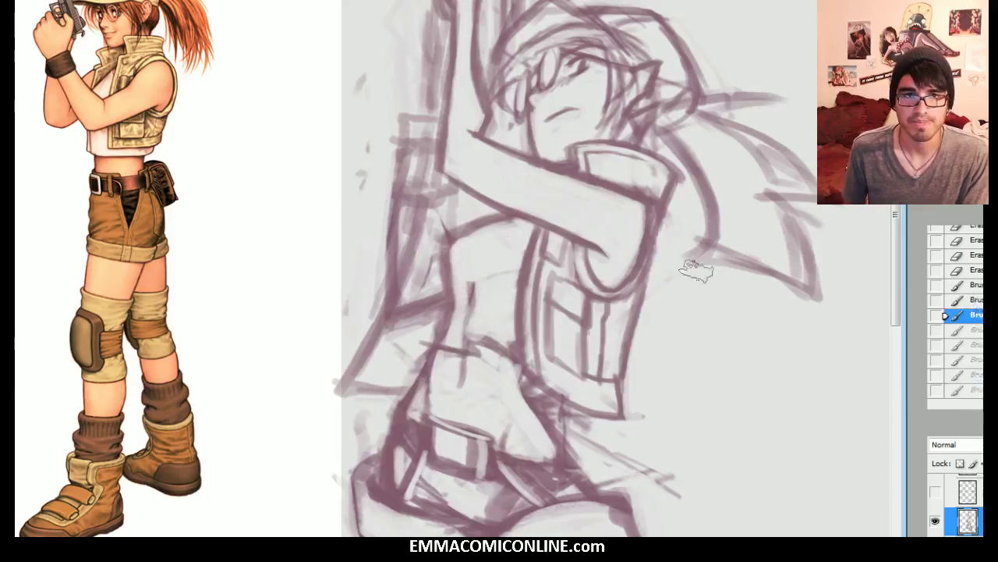
# Step: Shade a broad band across the chest between the front contour and the vest, reverting the first attempt
pyautogui.moveTo(457, 280); pyautogui.dragTo(554, 261)
pyautogui.click(976, 374)
pyautogui.moveTo(467, 276); pyautogui.dragTo(524, 261)
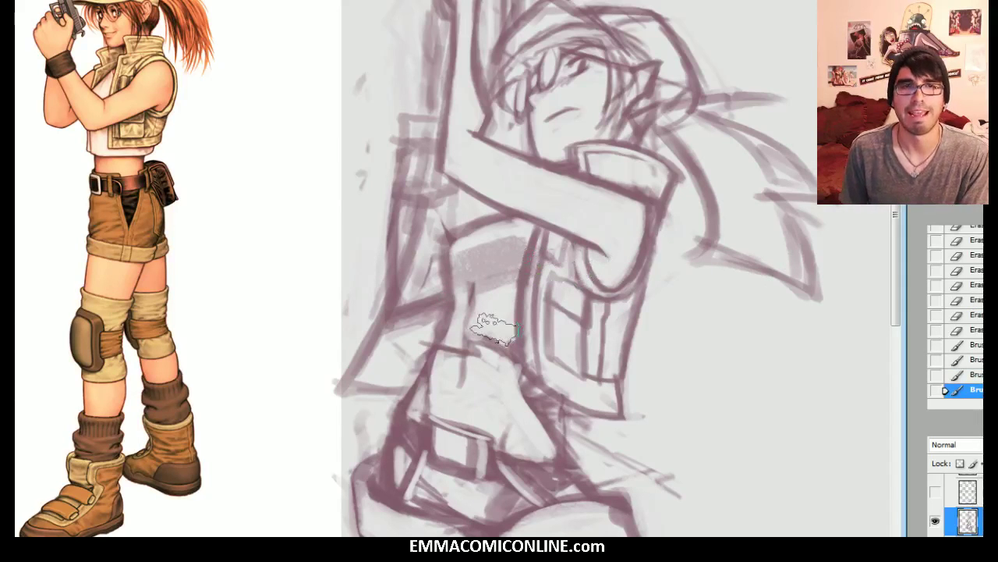
# Step: Erase the shading spill along the upper chest contour and clean up the stomach lines above the waist
pyautogui.press('e')
pyautogui.moveTo(459, 243); pyautogui.dragTo(529, 217)
pyautogui.moveTo(478, 319); pyautogui.dragTo(469, 330)
pyautogui.moveTo(476, 306)
pyautogui.mouseDown()
pyautogui.moveTo(474, 334)
pyautogui.moveTo(511, 350)
pyautogui.moveTo(477, 337)
pyautogui.mouseUp()
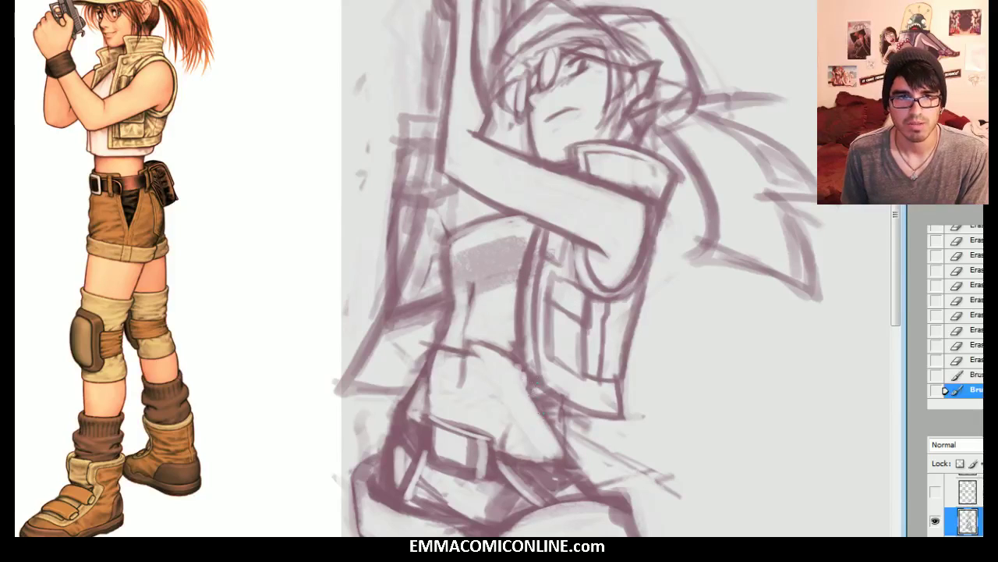
# Step: Redraw the diagonal back contour of the hip below the vest and clean up the hip's front edge
pyautogui.moveTo(582, 467); pyautogui.dragTo(568, 447)
pyautogui.moveTo(579, 460); pyautogui.dragTo(531, 386)
pyautogui.moveTo(523, 451)
pyautogui.mouseDown()
pyautogui.moveTo(549, 438)
pyautogui.moveTo(537, 402)
pyautogui.mouseUp()
pyautogui.moveTo(556, 436)
pyautogui.mouseDown()
pyautogui.moveTo(522, 387)
pyautogui.moveTo(524, 410)
pyautogui.moveTo(493, 357)
pyautogui.mouseUp()
pyautogui.moveTo(437, 392); pyautogui.dragTo(437, 401)
pyautogui.moveTo(437, 358); pyautogui.dragTo(434, 385)
pyautogui.moveTo(436, 376); pyautogui.dragTo(412, 403)
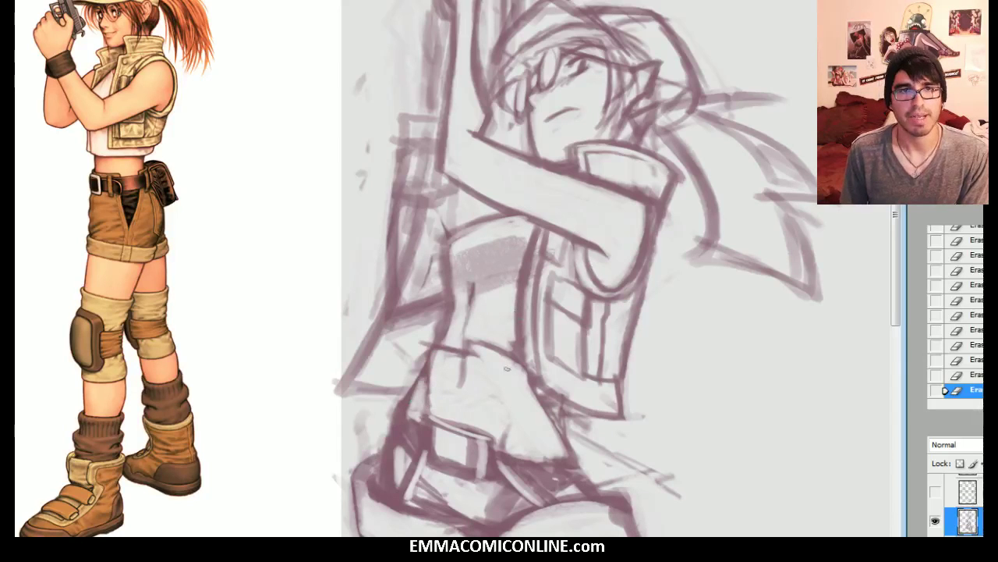
# Step: Redraw the waistline across the top of the hips and refine the lower stomach contour above it
pyautogui.moveTo(457, 384); pyautogui.dragTo(460, 386)
pyautogui.moveTo(464, 359)
pyautogui.mouseDown()
pyautogui.moveTo(460, 386)
pyautogui.moveTo(460, 355)
pyautogui.moveTo(477, 355)
pyautogui.mouseUp()
pyautogui.press('e')
pyautogui.press('b')
pyautogui.moveTo(476, 344)
pyautogui.mouseDown()
pyautogui.moveTo(476, 353)
pyautogui.moveTo(477, 343)
pyautogui.moveTo(431, 338)
pyautogui.moveTo(441, 342)
pyautogui.mouseUp()
pyautogui.moveTo(450, 344); pyautogui.dragTo(449, 308)
pyautogui.press('e')
pyautogui.moveTo(453, 316); pyautogui.dragTo(454, 295)
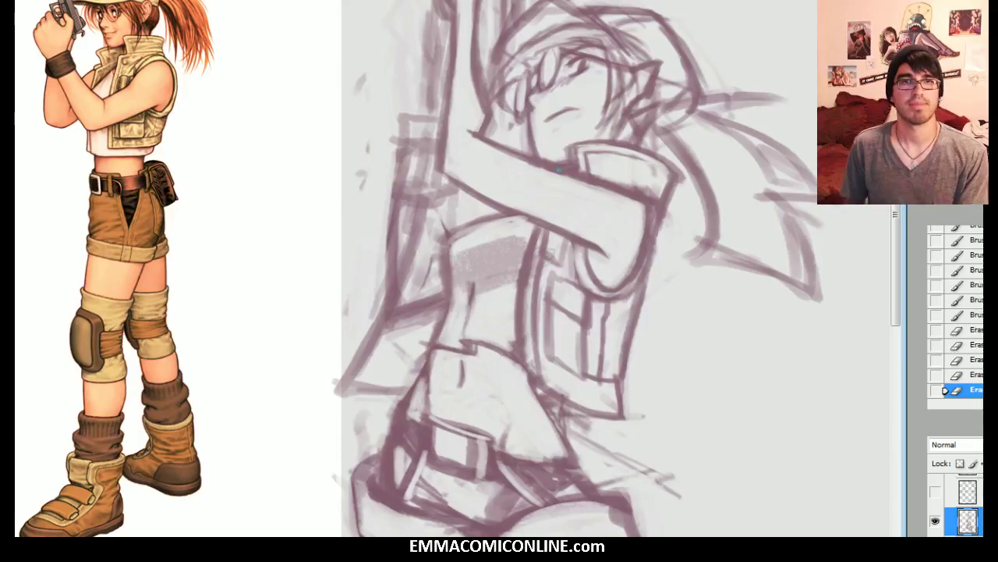
# Step: Refine the jaw and cheek contour of the face and erase stray marks between the chin and the arm
pyautogui.moveTo(468, 257); pyautogui.dragTo(454, 412)
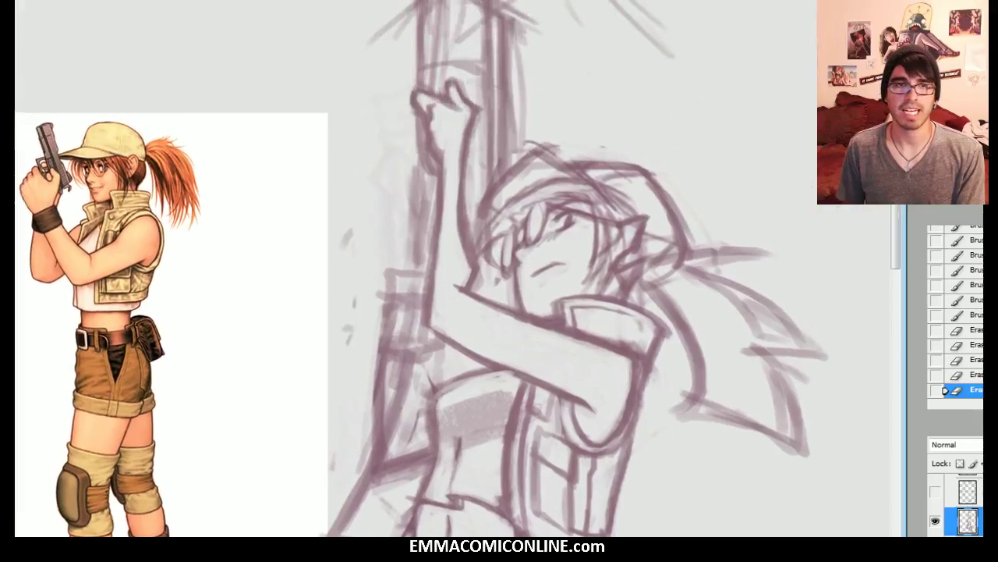
pyautogui.scroll(-2, 577, 268)
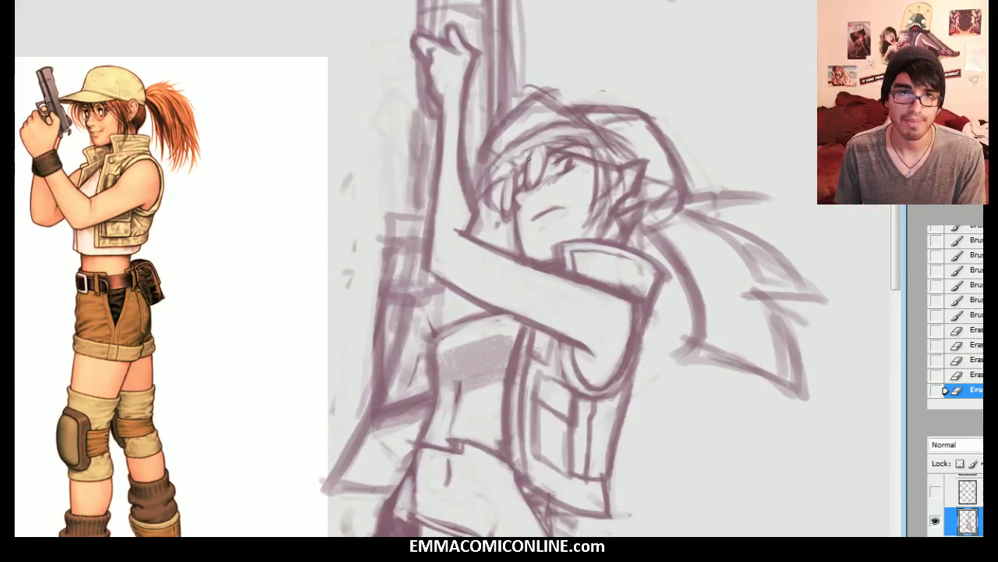
pyautogui.moveTo(523, 250); pyautogui.dragTo(526, 245)
pyautogui.press('e')
pyautogui.moveTo(522, 231)
pyautogui.mouseDown()
pyautogui.moveTo(525, 243)
pyautogui.moveTo(521, 234)
pyautogui.mouseUp()
pyautogui.moveTo(518, 225)
pyautogui.mouseDown()
pyautogui.moveTo(518, 252)
pyautogui.moveTo(496, 237)
pyautogui.mouseUp()
pyautogui.click(508, 246)
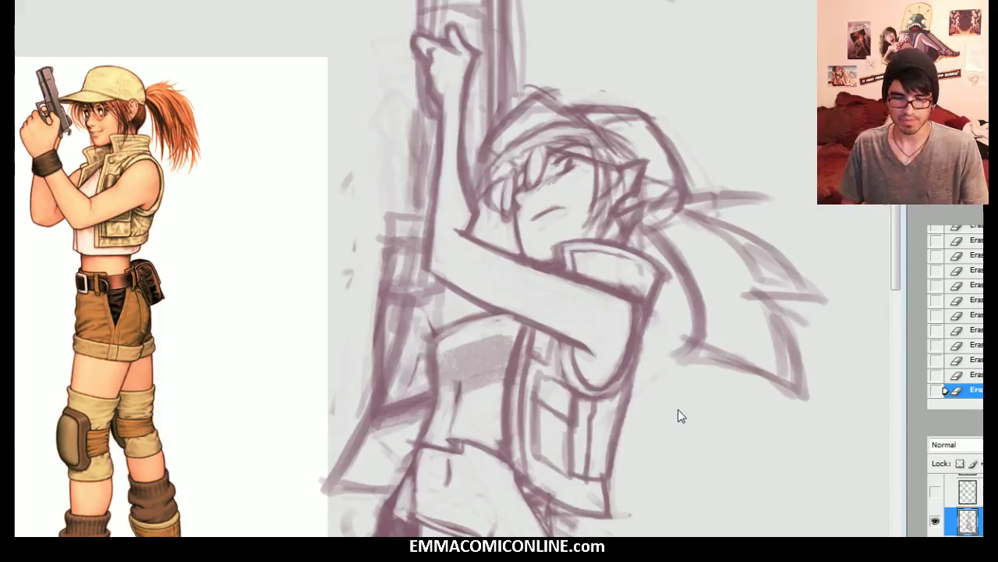
# Step: Preview the sketch layer at 30% opacity and restore it to 100%
pyautogui.moveTo(499, 281)
pyautogui.mouseDown()
pyautogui.moveTo(429, 283)
pyautogui.moveTo(458, 267)
pyautogui.mouseUp()
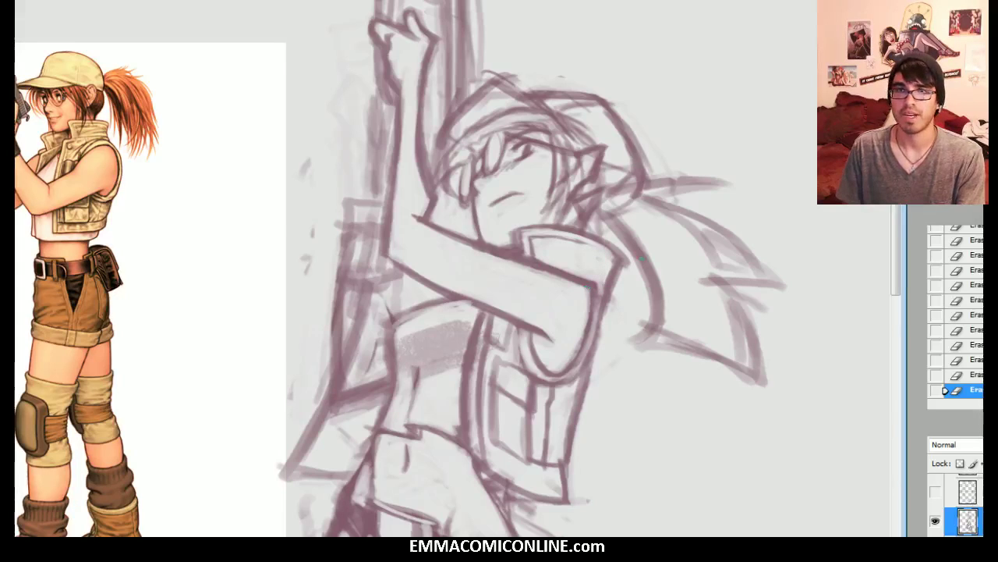
pyautogui.press('3')
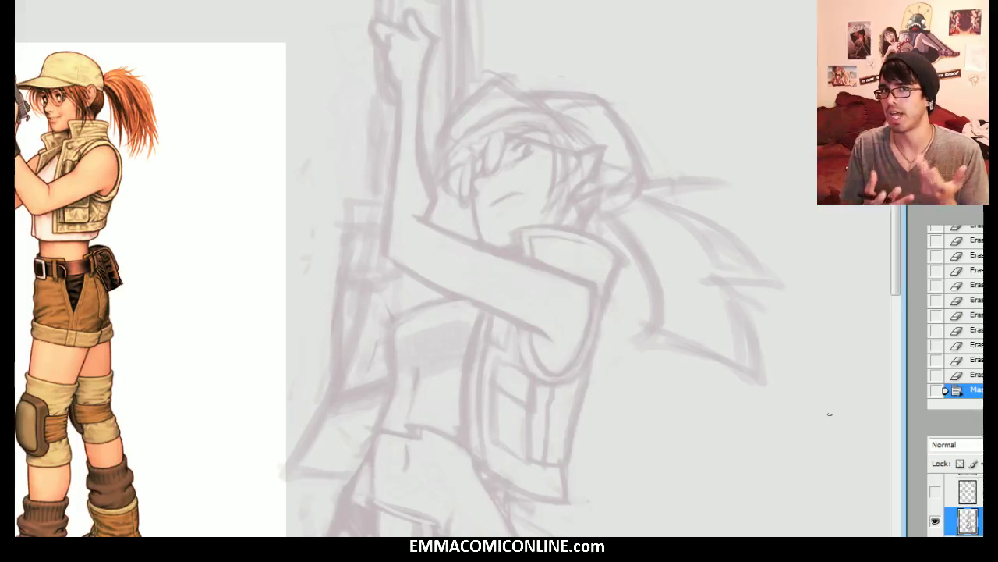
pyautogui.press('0')
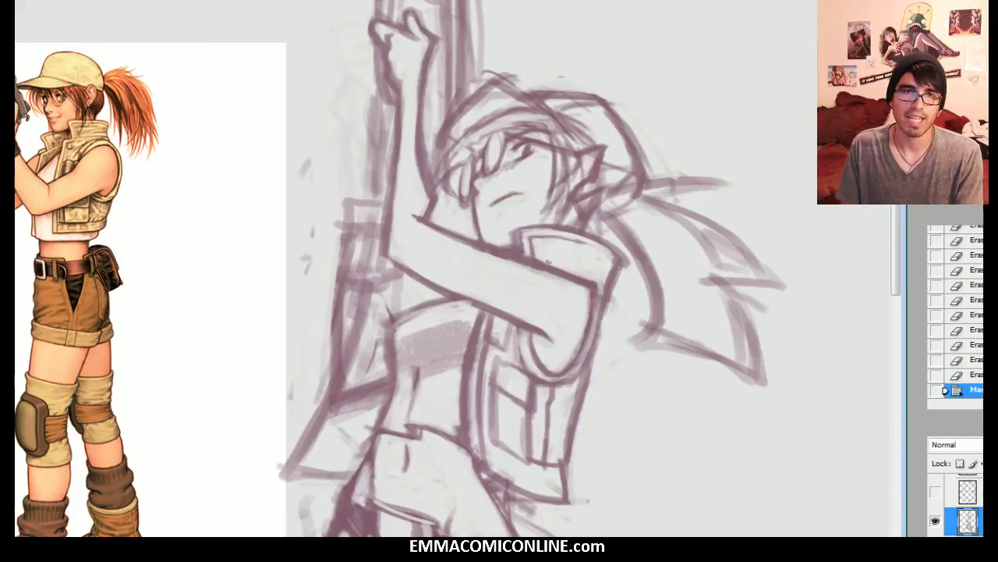
# Step: Erase the rough edges along the upper contour of the bent arm, from the collar to below the chin
pyautogui.moveTo(543, 261); pyautogui.dragTo(532, 256)
pyautogui.moveTo(537, 257)
pyautogui.mouseDown()
pyautogui.moveTo(498, 246)
pyautogui.moveTo(510, 226)
pyautogui.moveTo(495, 246)
pyautogui.moveTo(486, 243)
pyautogui.moveTo(505, 238)
pyautogui.moveTo(470, 225)
pyautogui.mouseUp()
pyautogui.moveTo(473, 231); pyautogui.dragTo(468, 221)
pyautogui.moveTo(470, 226); pyautogui.dragTo(459, 220)
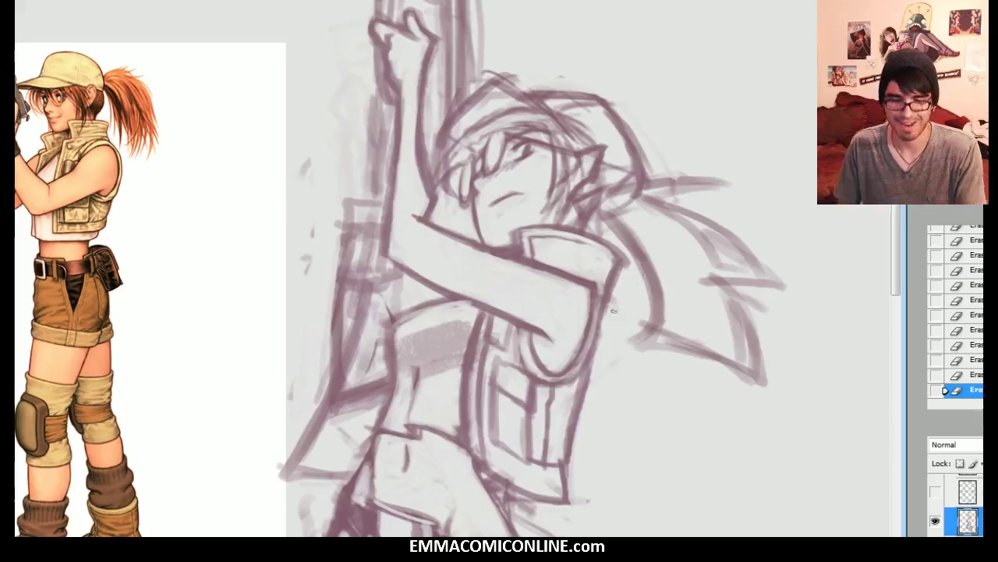
# Step: Redraw the vest collar's front edge and inner fold line, and clean up stray marks around the shoulder
pyautogui.moveTo(593, 280)
pyautogui.mouseDown()
pyautogui.moveTo(548, 260)
pyautogui.moveTo(586, 275)
pyautogui.mouseUp()
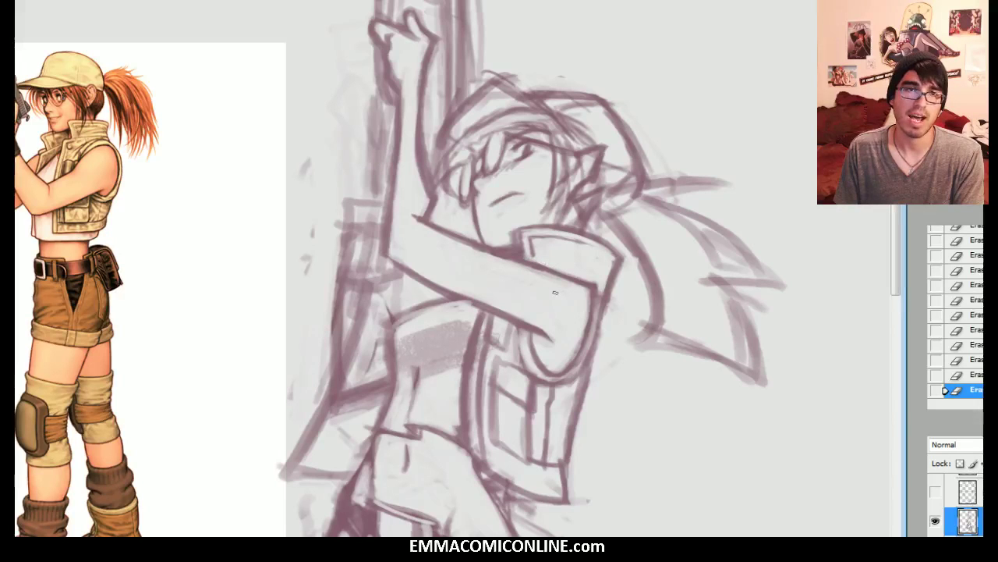
pyautogui.press('b')
pyautogui.moveTo(535, 261); pyautogui.dragTo(519, 244)
pyautogui.press('e')
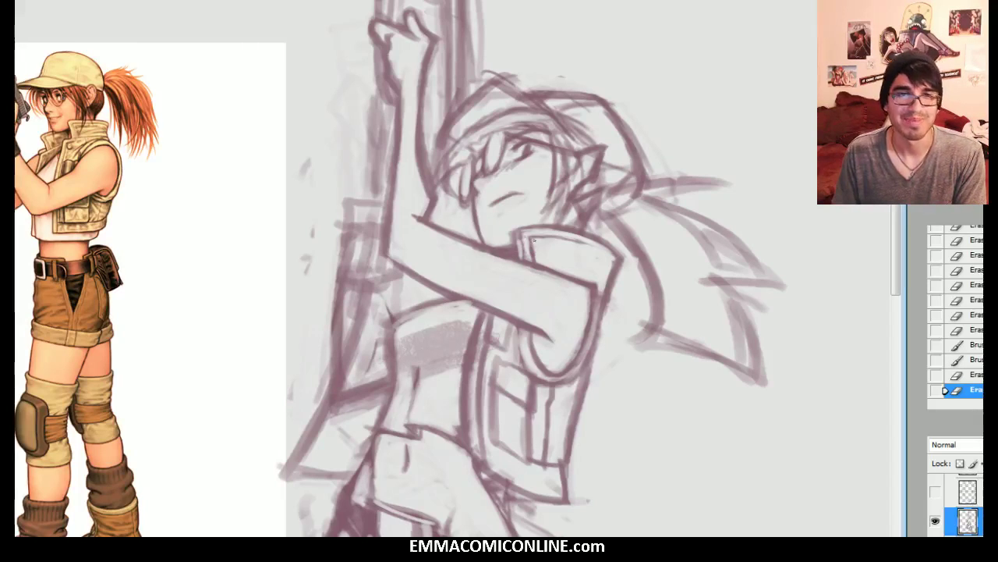
pyautogui.press('b')
pyautogui.moveTo(520, 243); pyautogui.dragTo(524, 256)
pyautogui.moveTo(520, 237); pyautogui.dragTo(524, 257)
pyautogui.moveTo(531, 238); pyautogui.dragTo(533, 257)
pyautogui.moveTo(521, 235)
pyautogui.mouseDown()
pyautogui.moveTo(532, 231)
pyautogui.moveTo(523, 248)
pyautogui.moveTo(591, 287)
pyautogui.mouseUp()
pyautogui.moveTo(538, 268)
pyautogui.mouseDown()
pyautogui.moveTo(577, 282)
pyautogui.moveTo(529, 266)
pyautogui.mouseUp()
pyautogui.moveTo(507, 255); pyautogui.dragTo(538, 267)
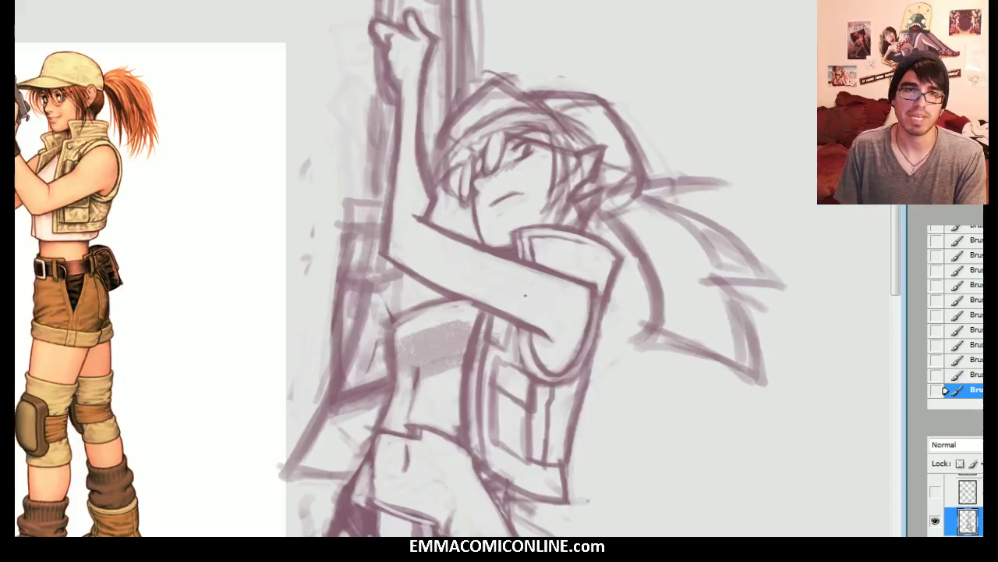
# Step: Clean up the chin contour where it meets the bent arm and the vest collar
pyautogui.scroll(-2, 517, 205)
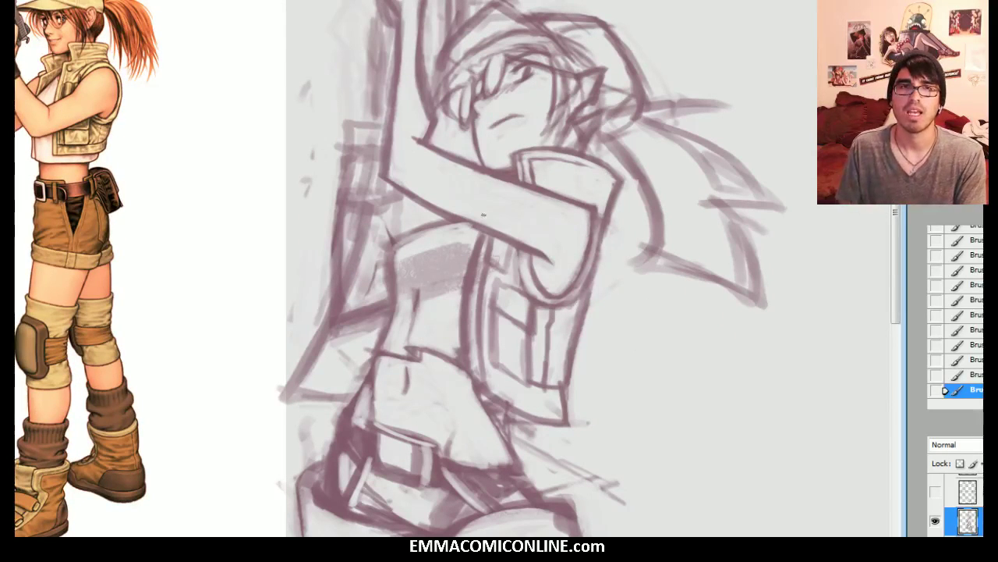
pyautogui.press('e')
pyautogui.moveTo(488, 165); pyautogui.dragTo(504, 165)
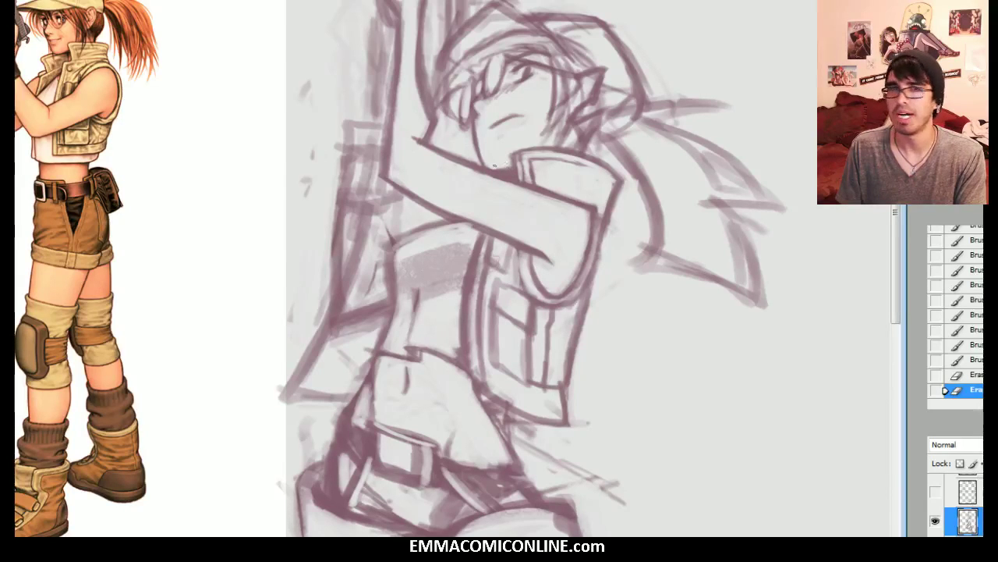
pyautogui.moveTo(510, 157)
pyautogui.mouseDown()
pyautogui.moveTo(474, 159)
pyautogui.moveTo(487, 146)
pyautogui.moveTo(485, 167)
pyautogui.mouseUp()
pyautogui.moveTo(482, 165); pyautogui.dragTo(491, 164)
pyautogui.press('e')
pyautogui.moveTo(485, 156); pyautogui.dragTo(491, 165)
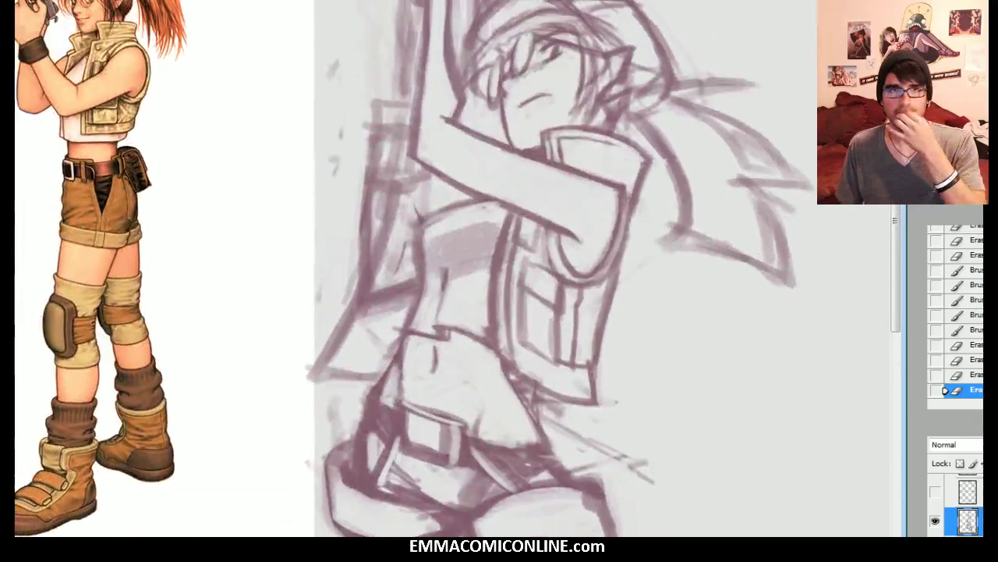
# Step: Compare the drawing with its original opened state in the history, and return to the latest state
pyautogui.scroll(5, 956, 312)
pyautogui.click(953, 236)
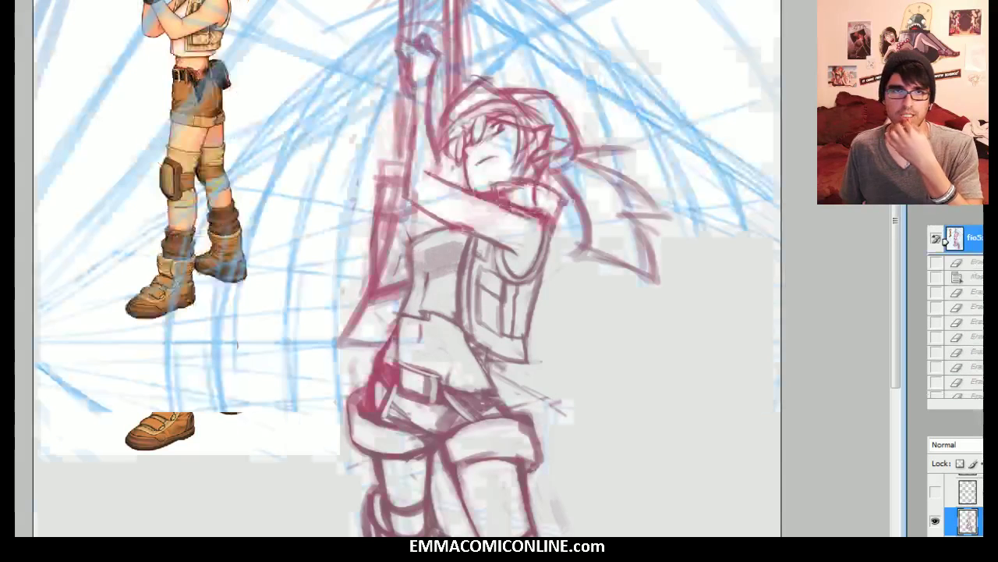
pyautogui.scroll(-5, 956, 312)
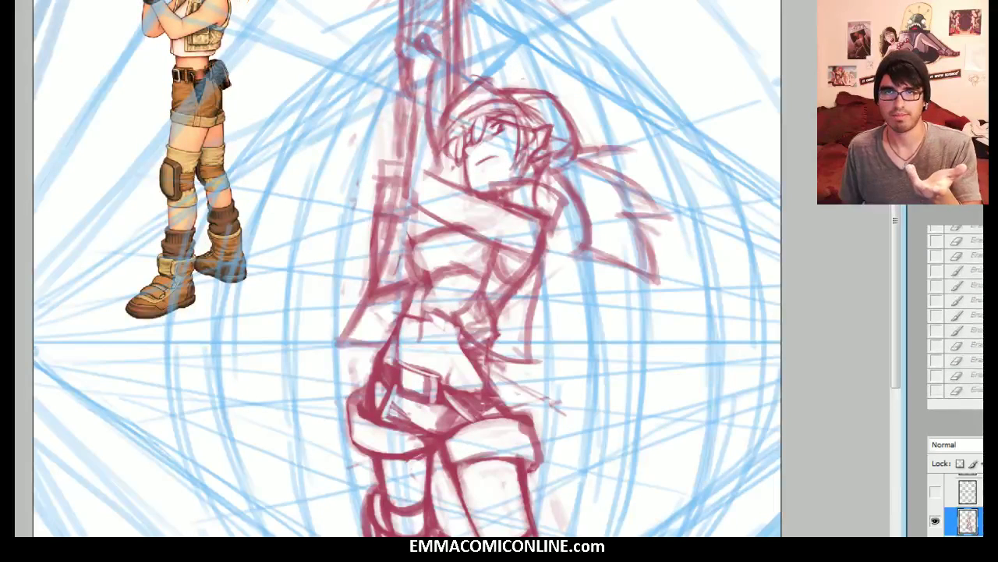
pyautogui.click(946, 390)
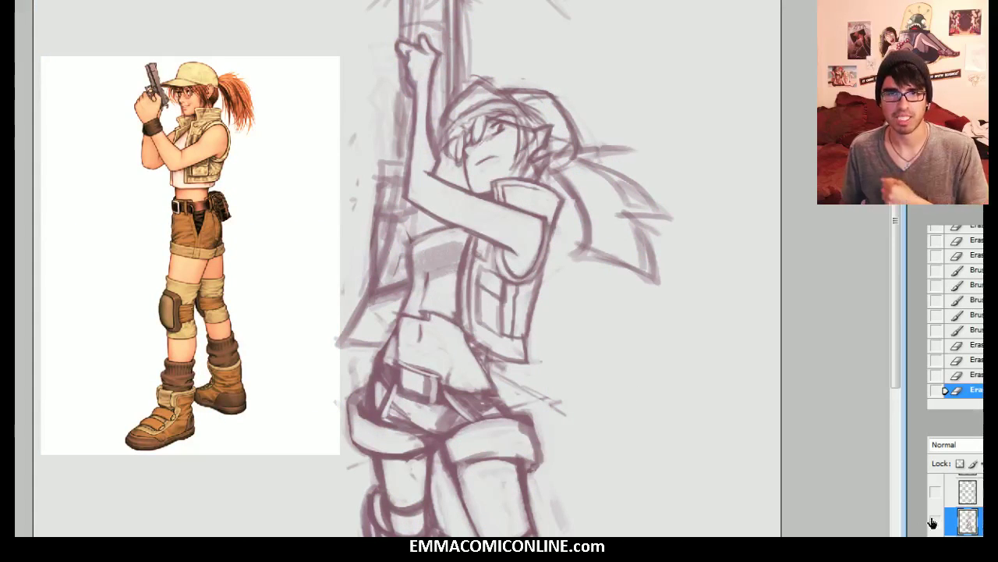
# Step: Compare the refined sketch layer with the older hidden version by switching their visibility, and restore the refined layer
pyautogui.click(935, 520)
pyautogui.scroll(-1, 965, 507)
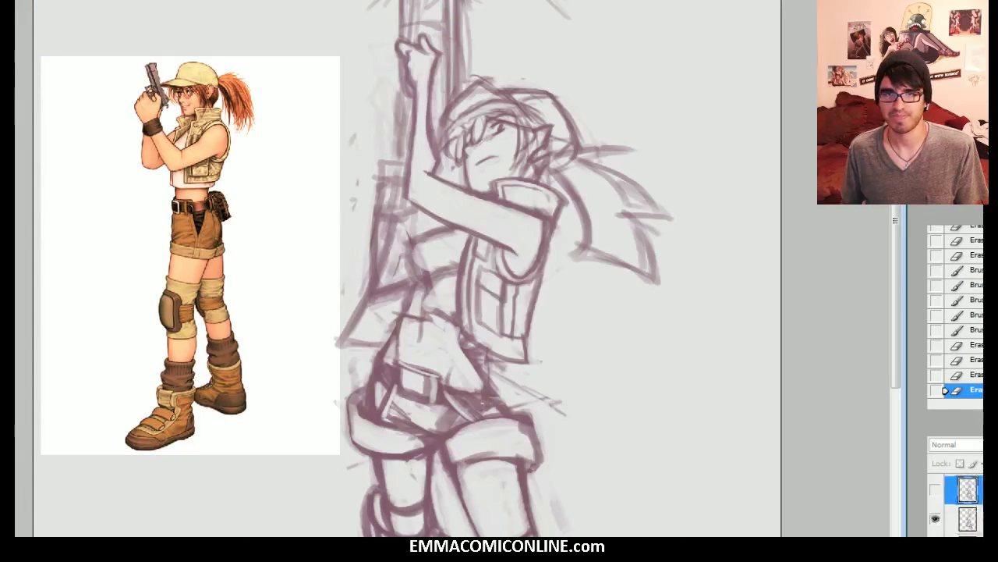
pyautogui.click(936, 520)
pyautogui.click(936, 494)
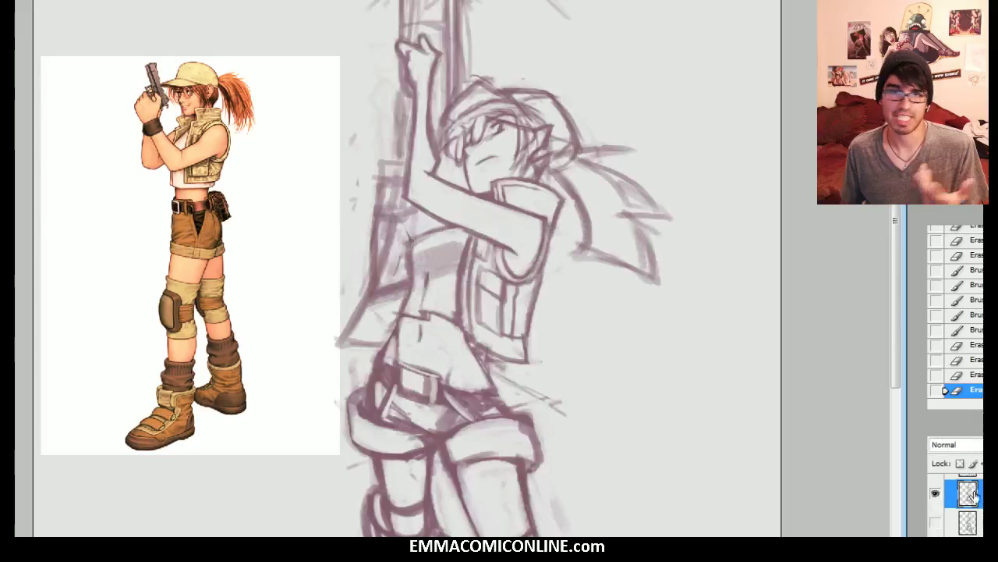
pyautogui.scroll(1, 468, 268)
pyautogui.scroll(3, 499, 268)
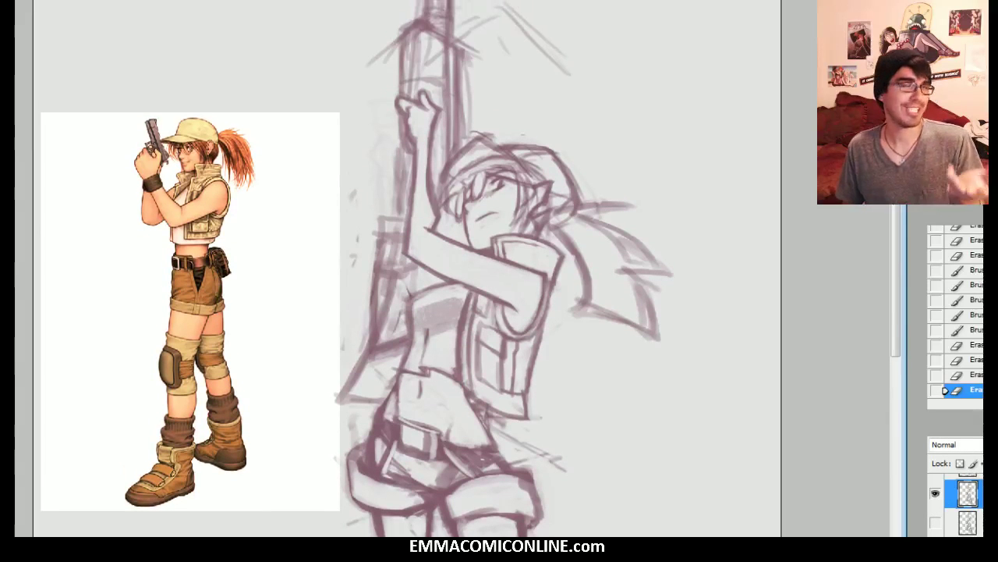
# Step: Inspect the line quality around the bent arm, face and torso at closer magnification
pyautogui.hotkey('ctrl', '+')
pyautogui.hotkey('ctrl', '+')
pyautogui.hotkey('ctrl', '+')
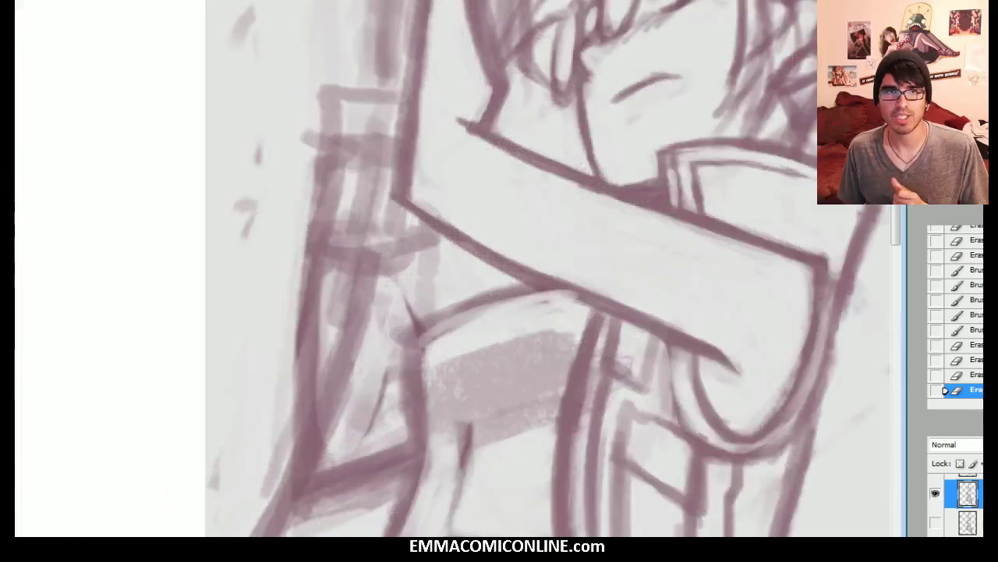
pyautogui.moveTo(562, 188); pyautogui.dragTo(335, 371)
pyautogui.hotkey('ctrl', '-')
pyautogui.scroll(-3, 452, 268)
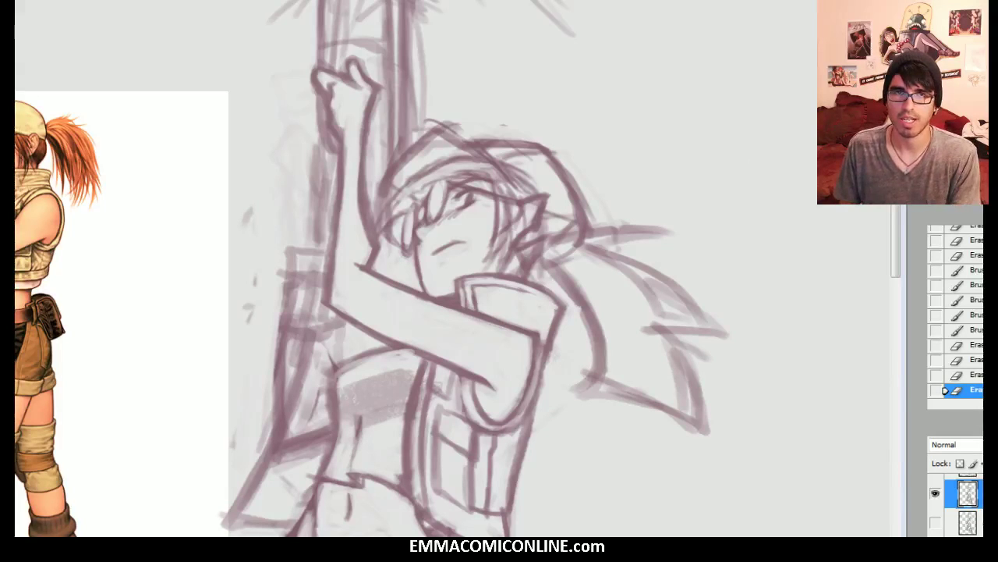
pyautogui.scroll(-1, 460, 312)
pyautogui.hotkey('ctrl', '+')
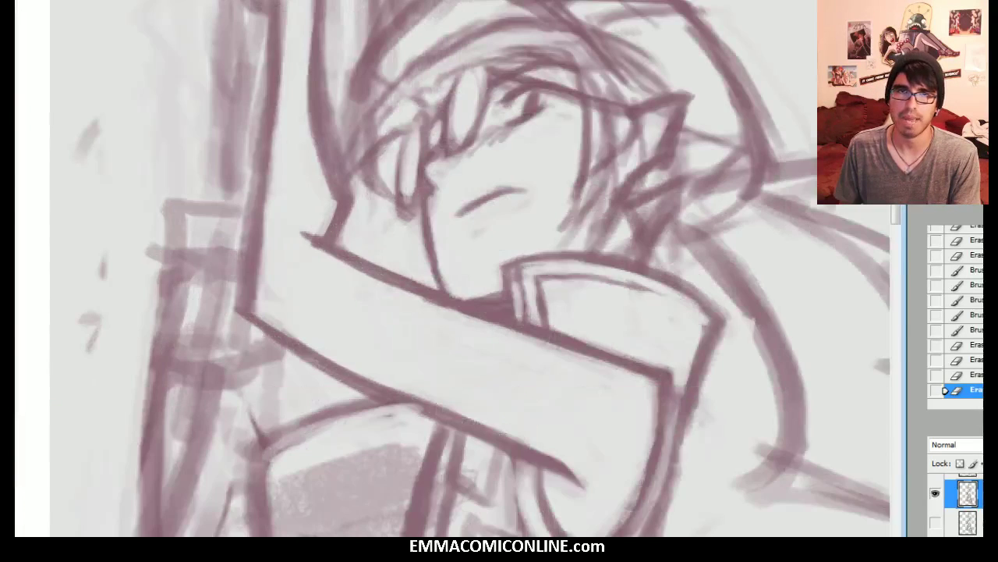
pyautogui.moveTo(436, 234); pyautogui.dragTo(433, 331)
pyautogui.hotkey('ctrl', '-')
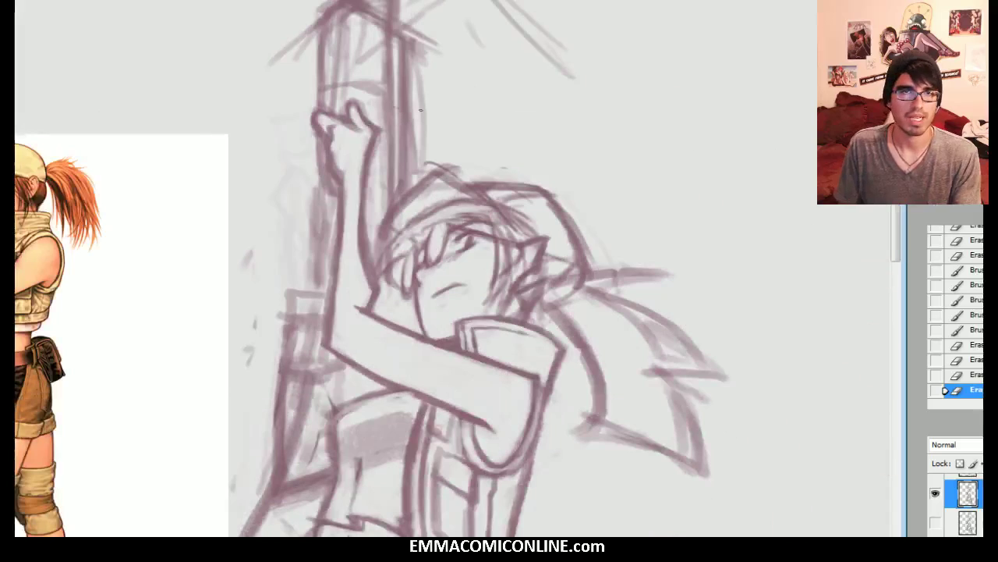
# Step: Resample the whole image to a higher resolution through Image Size
pyautogui.hotkey('alt', 'i')
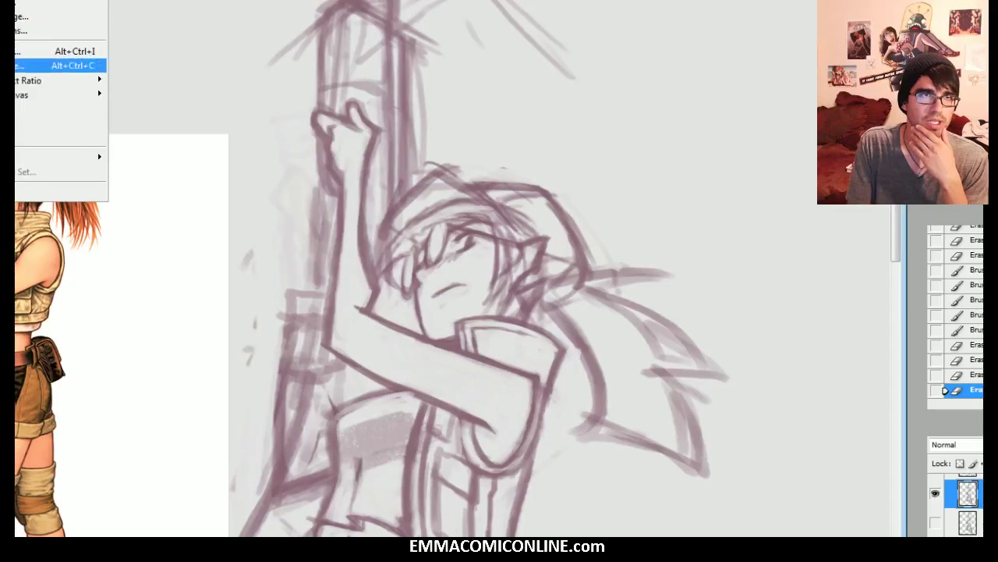
pyautogui.click(24, 51)
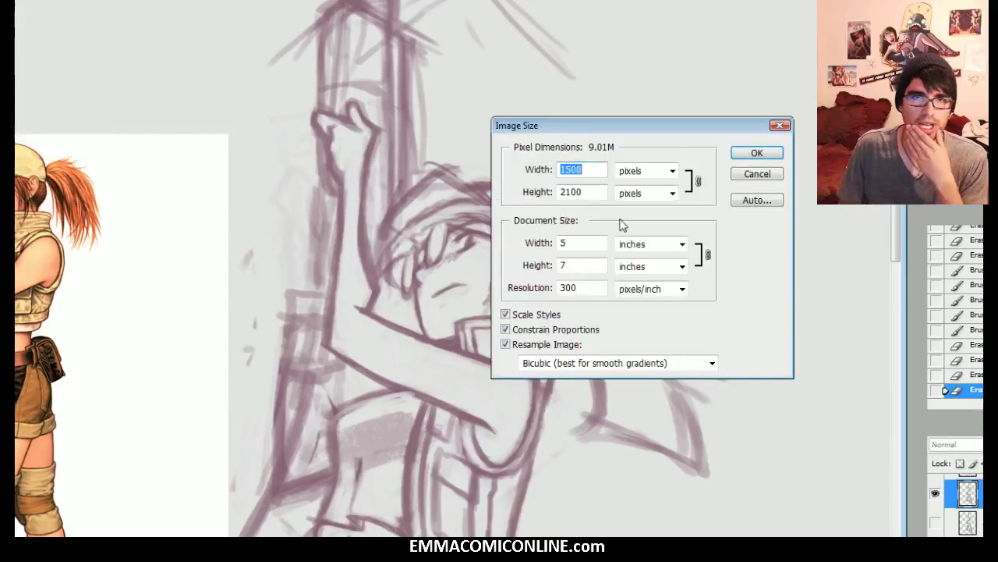
pyautogui.moveTo(590, 288); pyautogui.dragTo(528, 285)
pyautogui.click(585, 244)
pyautogui.doubleClick(581, 289)
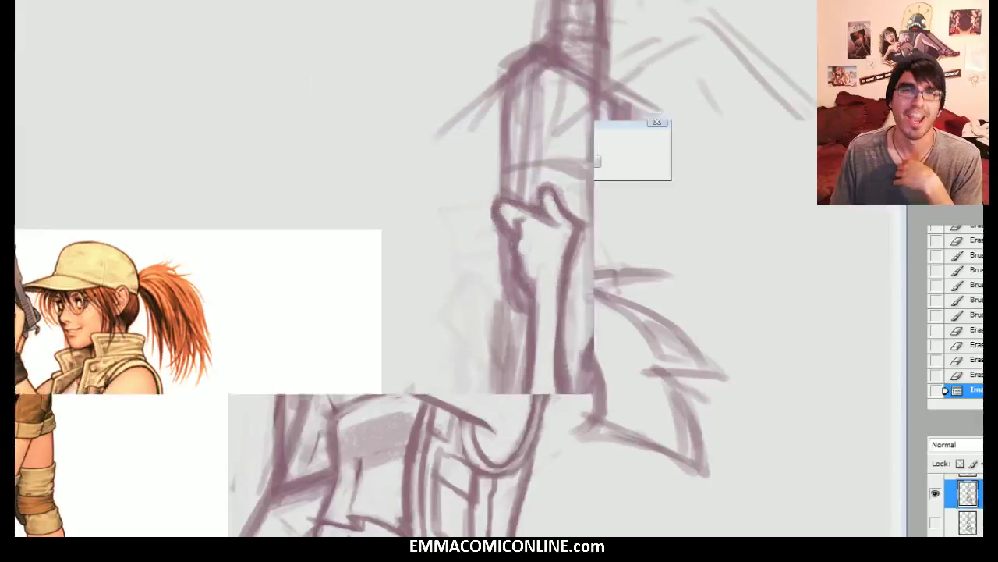
# Step: Clean up the cheek and the side hair in front of the ear, and refine the ear's lower contour
pyautogui.moveTo(577, 359); pyautogui.dragTo(324, 181)
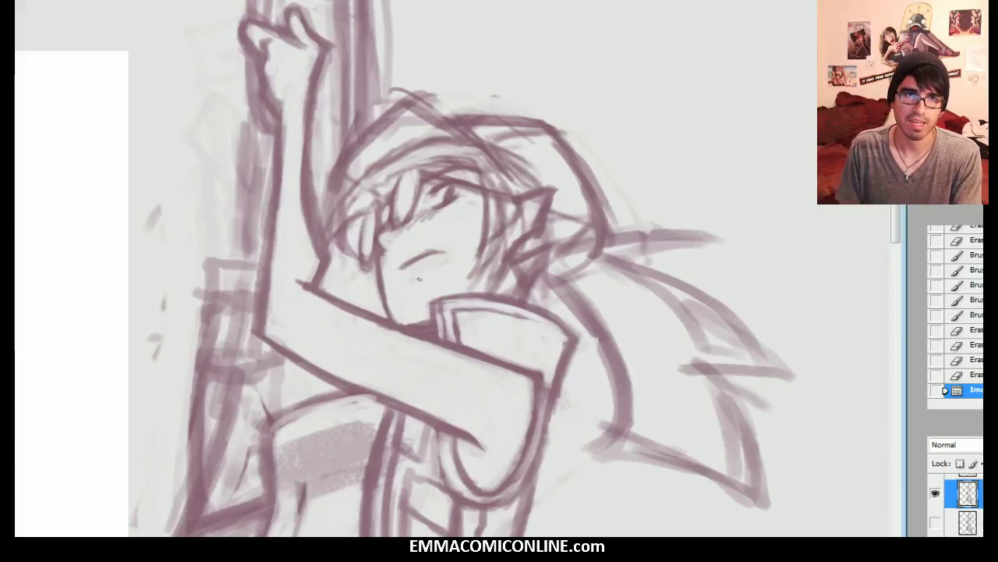
pyautogui.moveTo(446, 263); pyautogui.dragTo(450, 257)
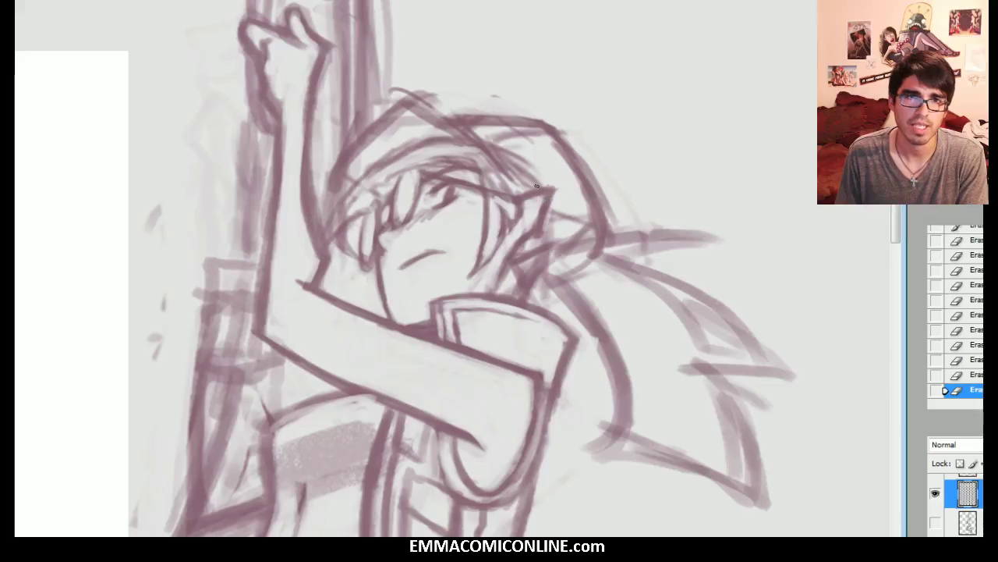
pyautogui.moveTo(537, 185); pyautogui.dragTo(521, 168)
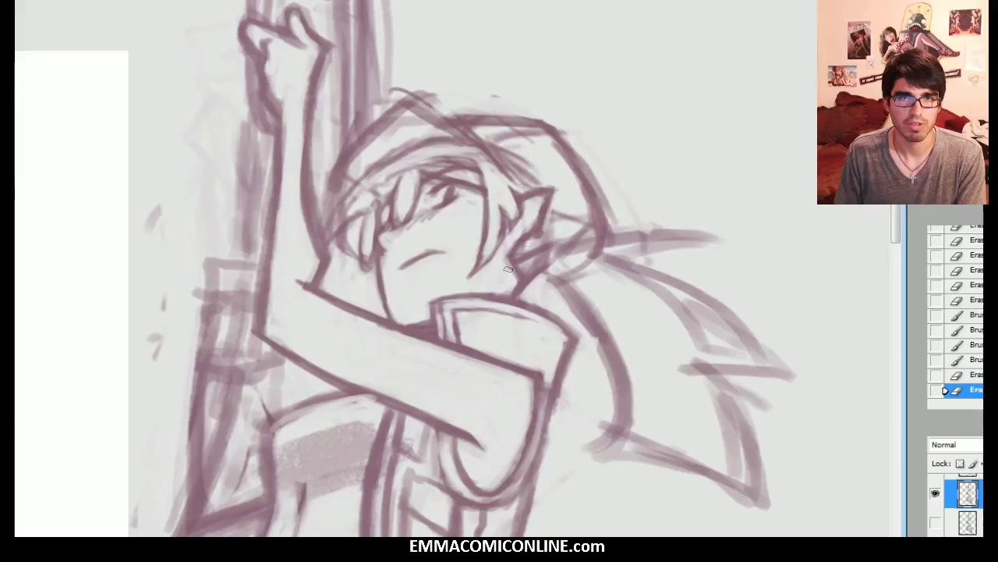
pyautogui.moveTo(510, 243); pyautogui.dragTo(534, 227)
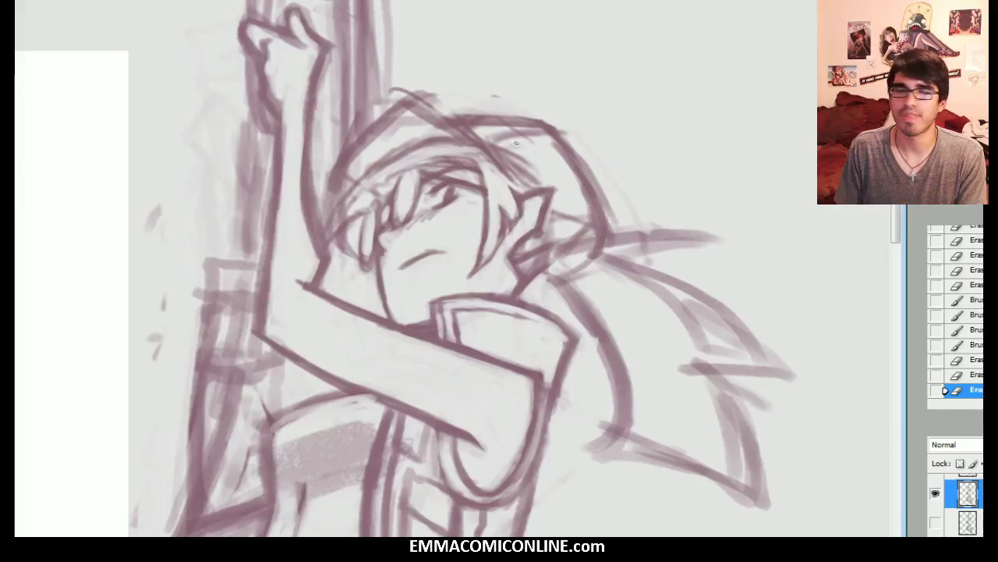
# Step: Redraw the cap's lower edge above the side hair and erase the rough strokes beneath it
pyautogui.moveTo(312, 265); pyautogui.dragTo(396, 265)
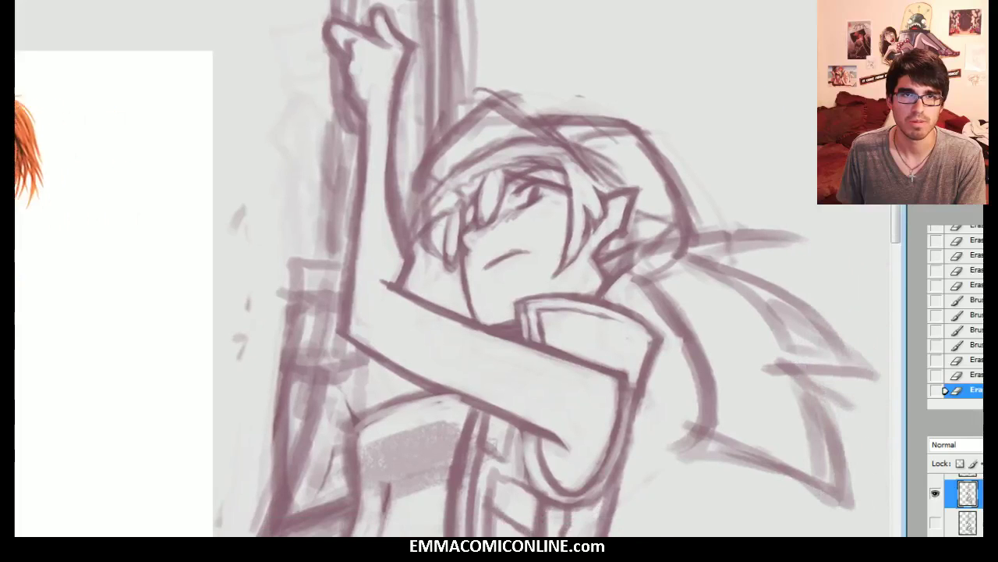
pyautogui.press('b')
pyautogui.moveTo(565, 154)
pyautogui.mouseDown()
pyautogui.moveTo(613, 193)
pyautogui.moveTo(573, 160)
pyautogui.mouseUp()
pyautogui.moveTo(552, 145)
pyautogui.mouseDown()
pyautogui.moveTo(573, 159)
pyautogui.moveTo(564, 153)
pyautogui.mouseUp()
pyautogui.moveTo(533, 144); pyautogui.dragTo(582, 174)
pyautogui.press('e')
pyautogui.moveTo(528, 151); pyautogui.dragTo(574, 165)
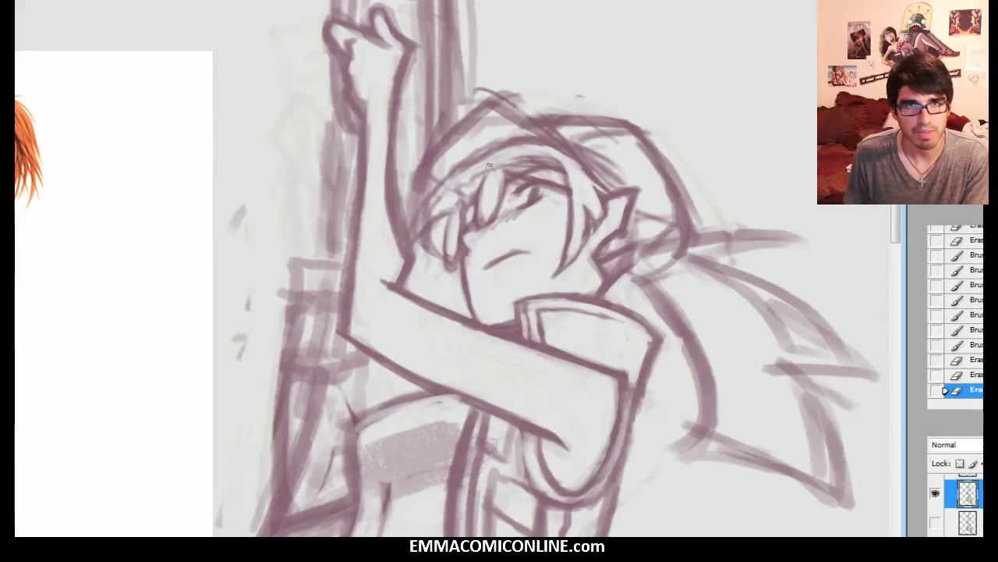
# Step: Redraw the cap's brim line over the fringe, curving down toward the raised arm
pyautogui.press('b')
pyautogui.moveTo(503, 156); pyautogui.dragTo(458, 165)
pyautogui.moveTo(484, 150); pyautogui.dragTo(429, 201)
pyautogui.moveTo(544, 161)
pyautogui.mouseDown()
pyautogui.moveTo(565, 166)
pyautogui.moveTo(480, 173)
pyautogui.moveTo(529, 153)
pyautogui.mouseUp()
pyautogui.press('e')
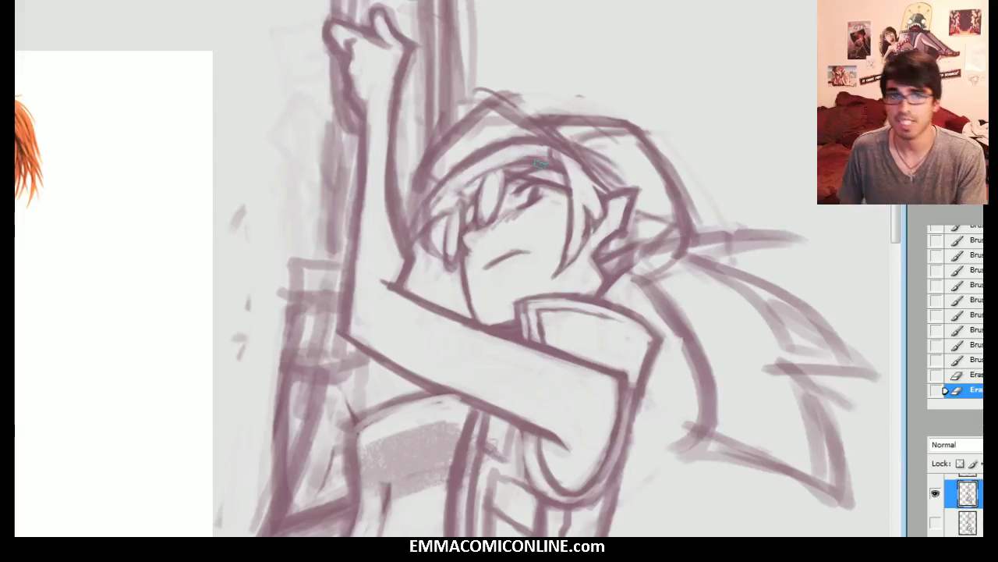
# Step: Undo the last eight brush and eraser strokes
pyautogui.hotkey('ctrl', 'alt', 'z')
pyautogui.hotkey('ctrl', 'alt', 'z')
pyautogui.hotkey('ctrl', 'alt', 'z')
pyautogui.hotkey('ctrl', 'alt', 'z')
pyautogui.hotkey('ctrl', 'alt', 'z')
pyautogui.hotkey('ctrl', 'alt', 'z')
pyautogui.hotkey('ctrl', 'alt', 'z')
pyautogui.hotkey('ctrl', 'alt', 'z')
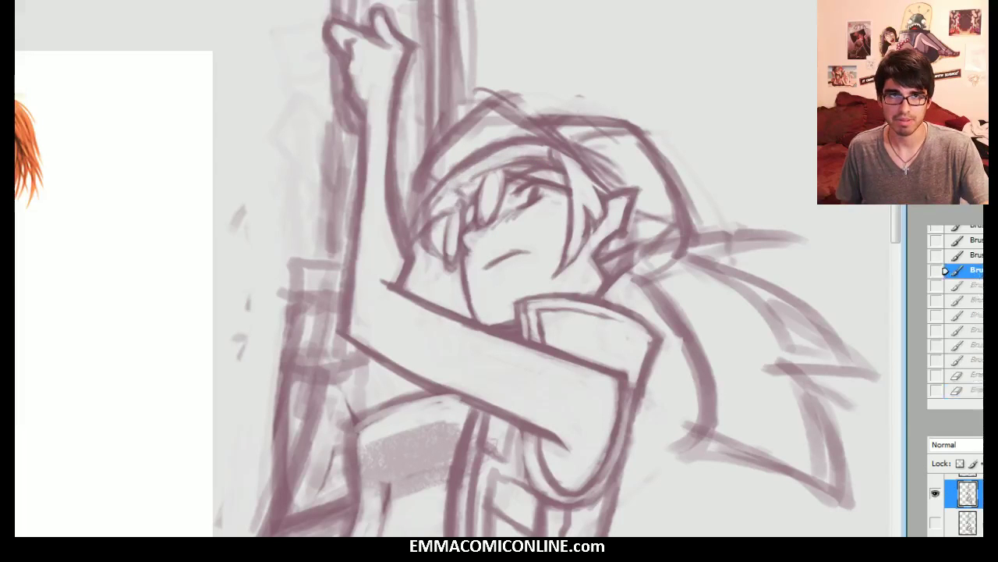
# Step: Duplicate the sketch layer, hide the copy beneath it, and nudge the new layer slightly to the left
pyautogui.hotkey('ctrl', 'j')
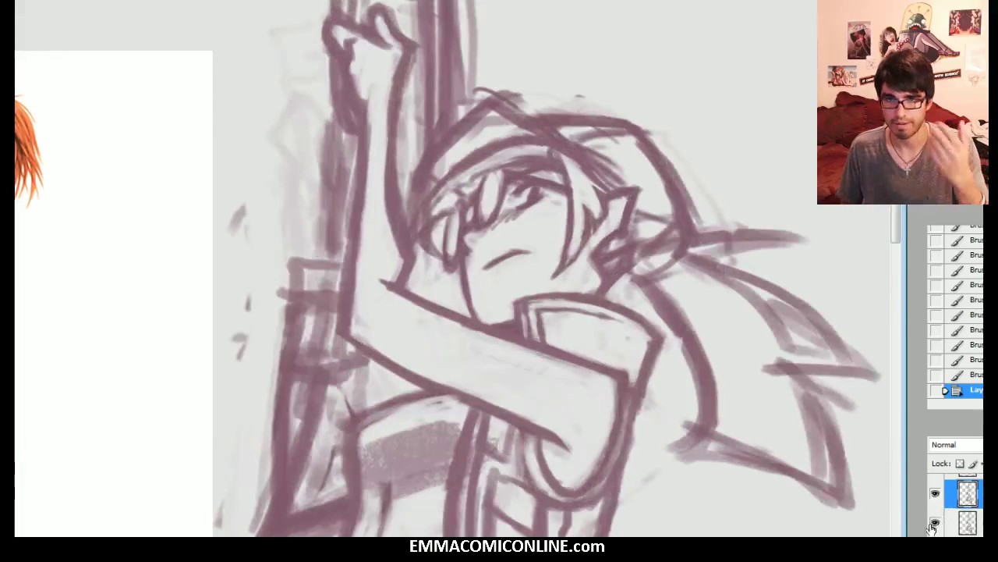
pyautogui.click(935, 524)
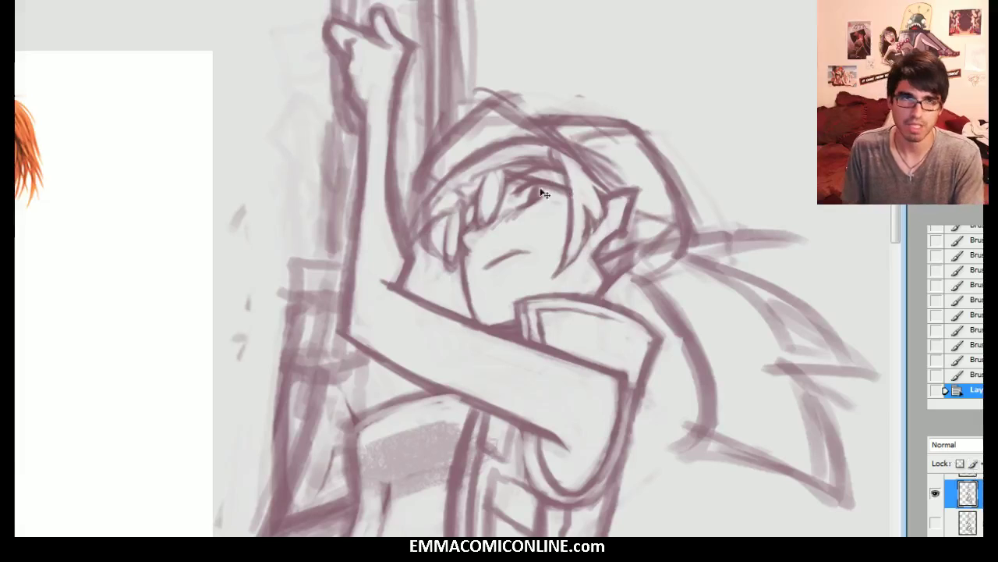
pyautogui.moveTo(432, 197); pyautogui.dragTo(428, 196)
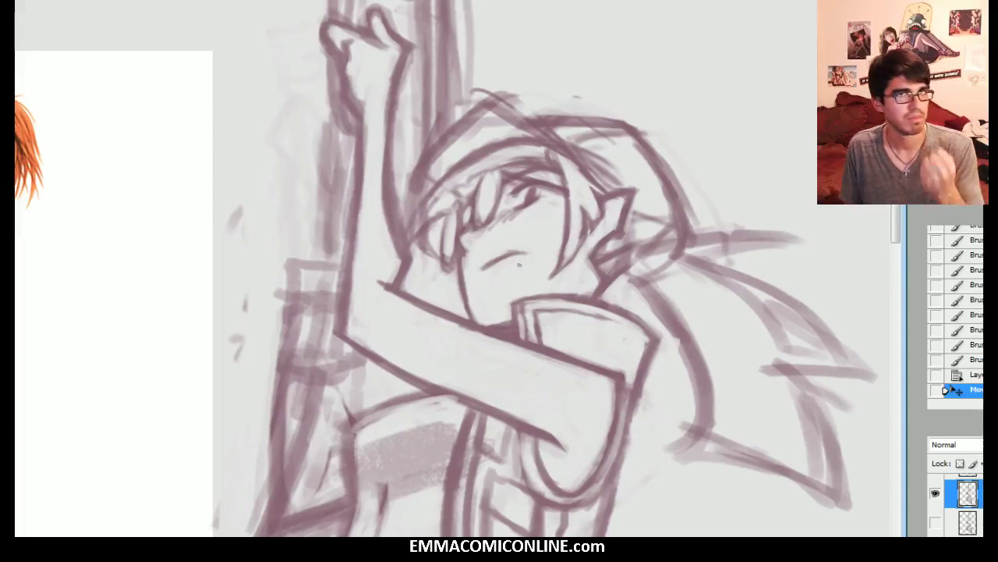
# Step: Redraw the outer hair contour beside the raised arm and erase the excess lines between it and the brim
pyautogui.moveTo(446, 185); pyautogui.dragTo(414, 227)
pyautogui.moveTo(440, 187)
pyautogui.mouseDown()
pyautogui.moveTo(413, 225)
pyautogui.moveTo(432, 214)
pyautogui.moveTo(408, 238)
pyautogui.moveTo(439, 212)
pyautogui.moveTo(413, 237)
pyautogui.mouseUp()
pyautogui.moveTo(439, 213); pyautogui.dragTo(412, 241)
pyautogui.moveTo(423, 229)
pyautogui.mouseDown()
pyautogui.moveTo(450, 269)
pyautogui.moveTo(424, 226)
pyautogui.moveTo(443, 266)
pyautogui.moveTo(427, 271)
pyautogui.moveTo(407, 228)
pyautogui.moveTo(438, 242)
pyautogui.moveTo(446, 273)
pyautogui.moveTo(447, 247)
pyautogui.moveTo(452, 276)
pyautogui.moveTo(454, 267)
pyautogui.moveTo(441, 268)
pyautogui.moveTo(417, 226)
pyautogui.mouseUp()
pyautogui.press('e')
pyautogui.moveTo(449, 192)
pyautogui.mouseDown()
pyautogui.moveTo(403, 245)
pyautogui.moveTo(413, 225)
pyautogui.mouseUp()
pyautogui.moveTo(451, 181)
pyautogui.mouseDown()
pyautogui.moveTo(499, 154)
pyautogui.moveTo(470, 159)
pyautogui.mouseUp()
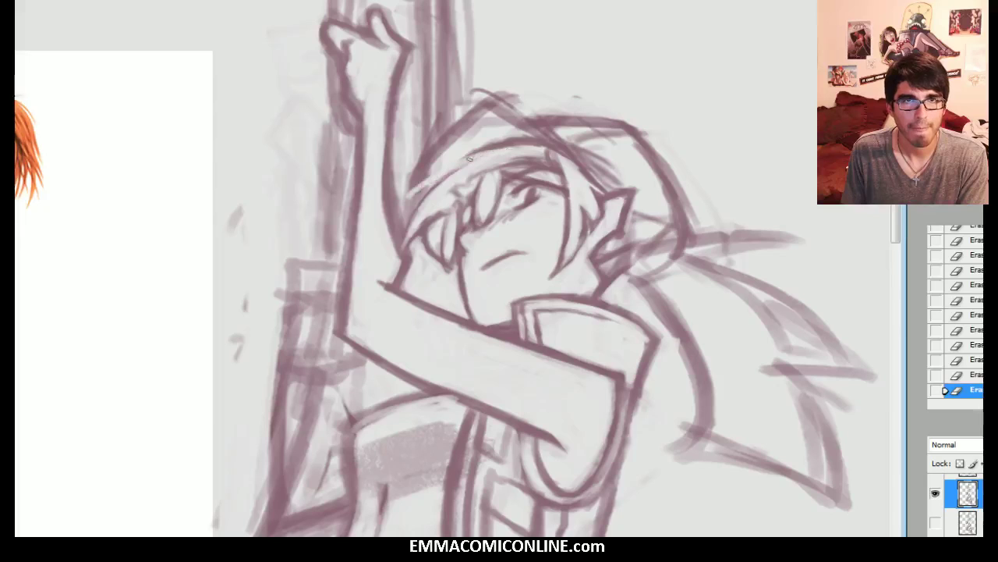
# Step: Redraw the front edge of the cap's brim, sweeping down to the raised arm
pyautogui.moveTo(403, 243); pyautogui.dragTo(402, 248)
pyautogui.moveTo(454, 170); pyautogui.dragTo(400, 207)
pyautogui.moveTo(475, 152); pyautogui.dragTo(405, 205)
pyautogui.moveTo(407, 202); pyautogui.dragTo(400, 209)
pyautogui.moveTo(468, 154); pyautogui.dragTo(432, 180)
# Step: Draw and shade the underside of the cap's brim above the fringe, trimming the excess strokes
pyautogui.moveTo(428, 218); pyautogui.dragTo(444, 197)
pyautogui.moveTo(428, 216); pyautogui.dragTo(479, 176)
pyautogui.moveTo(467, 178); pyautogui.dragTo(432, 212)
pyautogui.moveTo(430, 216); pyautogui.dragTo(508, 150)
pyautogui.press('e')
pyautogui.moveTo(461, 195); pyautogui.dragTo(425, 220)
pyautogui.moveTo(503, 152)
pyautogui.mouseDown()
pyautogui.moveTo(456, 195)
pyautogui.moveTo(485, 170)
pyautogui.mouseUp()
pyautogui.moveTo(563, 156)
pyautogui.mouseDown()
pyautogui.moveTo(505, 166)
pyautogui.moveTo(577, 186)
pyautogui.mouseUp()
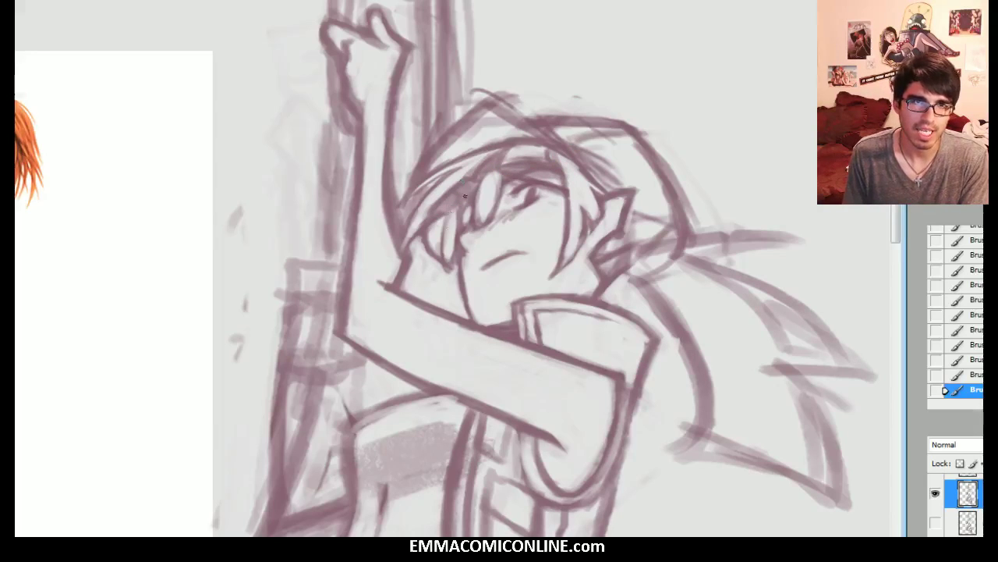
# Step: Erase rough marks around the fringe and along the cap's brim above the eyes
pyautogui.press('e')
pyautogui.moveTo(451, 228)
pyautogui.mouseDown()
pyautogui.moveTo(448, 245)
pyautogui.moveTo(450, 223)
pyautogui.mouseUp()
pyautogui.moveTo(494, 183)
pyautogui.mouseDown()
pyautogui.moveTo(486, 199)
pyautogui.moveTo(492, 158)
pyautogui.mouseUp()
pyautogui.moveTo(482, 159)
pyautogui.mouseDown()
pyautogui.moveTo(499, 148)
pyautogui.moveTo(468, 156)
pyautogui.moveTo(477, 154)
pyautogui.mouseUp()
pyautogui.moveTo(517, 146); pyautogui.dragTo(557, 166)
pyautogui.moveTo(513, 131)
pyautogui.mouseDown()
pyautogui.moveTo(559, 134)
pyautogui.moveTo(541, 149)
pyautogui.mouseUp()
# Step: Redraw the seam line between the cap's crown and brim
pyautogui.press('b')
pyautogui.moveTo(517, 144)
pyautogui.mouseDown()
pyautogui.moveTo(543, 147)
pyautogui.moveTo(505, 142)
pyautogui.mouseUp()
pyautogui.moveTo(506, 142); pyautogui.dragTo(443, 164)
pyautogui.moveTo(479, 151)
pyautogui.mouseDown()
pyautogui.moveTo(444, 162)
pyautogui.moveTo(494, 165)
pyautogui.moveTo(448, 159)
pyautogui.moveTo(483, 120)
pyautogui.moveTo(526, 133)
pyautogui.moveTo(490, 126)
pyautogui.moveTo(424, 174)
pyautogui.moveTo(440, 145)
pyautogui.mouseUp()
# Step: Clean up the cap's crown by erasing the rough lines inside it and thinning its upper contour
pyautogui.press('e')
pyautogui.moveTo(492, 127); pyautogui.dragTo(496, 130)
pyautogui.moveTo(419, 179); pyautogui.dragTo(435, 151)
pyautogui.moveTo(434, 144)
pyautogui.mouseDown()
pyautogui.moveTo(486, 98)
pyautogui.moveTo(541, 121)
pyautogui.mouseUp()
pyautogui.moveTo(498, 95); pyautogui.dragTo(540, 118)
pyautogui.moveTo(507, 97)
pyautogui.mouseDown()
pyautogui.moveTo(544, 120)
pyautogui.moveTo(494, 108)
pyautogui.moveTo(427, 167)
pyautogui.moveTo(460, 126)
pyautogui.moveTo(426, 175)
pyautogui.mouseUp()
pyautogui.press('e')
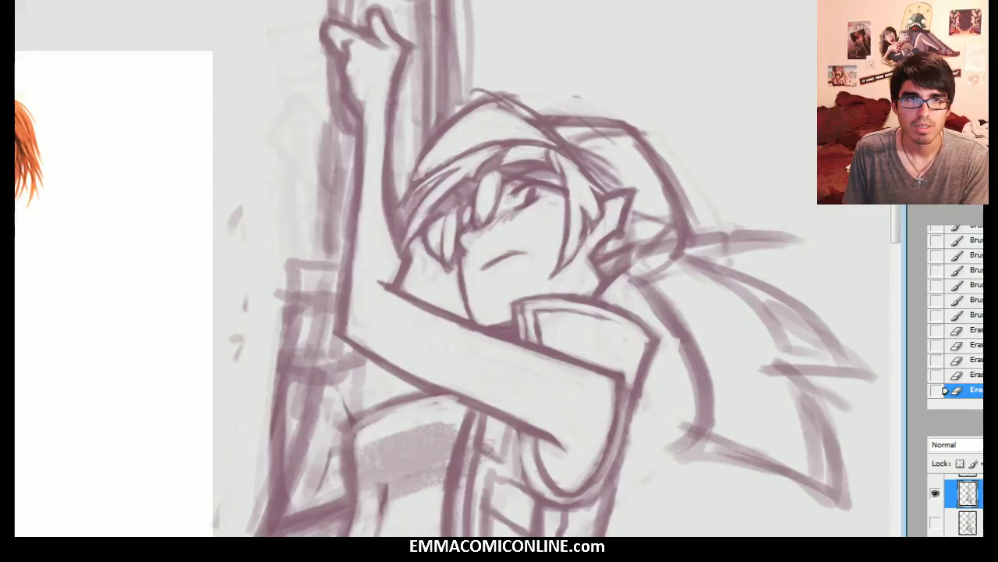
pyautogui.moveTo(545, 130); pyautogui.dragTo(510, 108)
pyautogui.moveTo(567, 148); pyautogui.dragTo(505, 107)
pyautogui.moveTo(507, 108); pyautogui.dragTo(497, 106)
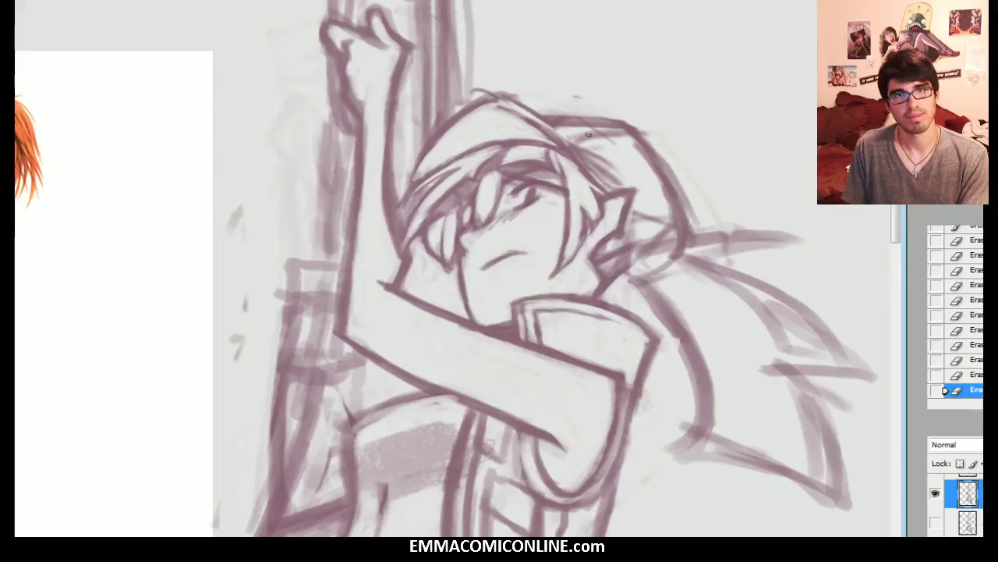
# Step: Redraw the crown's rear edge where it meets the back of the cap above the ear, and erase the overlap
pyautogui.press('b')
pyautogui.moveTo(605, 185); pyautogui.dragTo(590, 171)
pyautogui.moveTo(550, 124); pyautogui.dragTo(569, 145)
pyautogui.moveTo(547, 122)
pyautogui.mouseDown()
pyautogui.moveTo(569, 147)
pyautogui.moveTo(557, 140)
pyautogui.mouseUp()
pyautogui.press('e')
pyautogui.moveTo(526, 114); pyautogui.dragTo(574, 155)
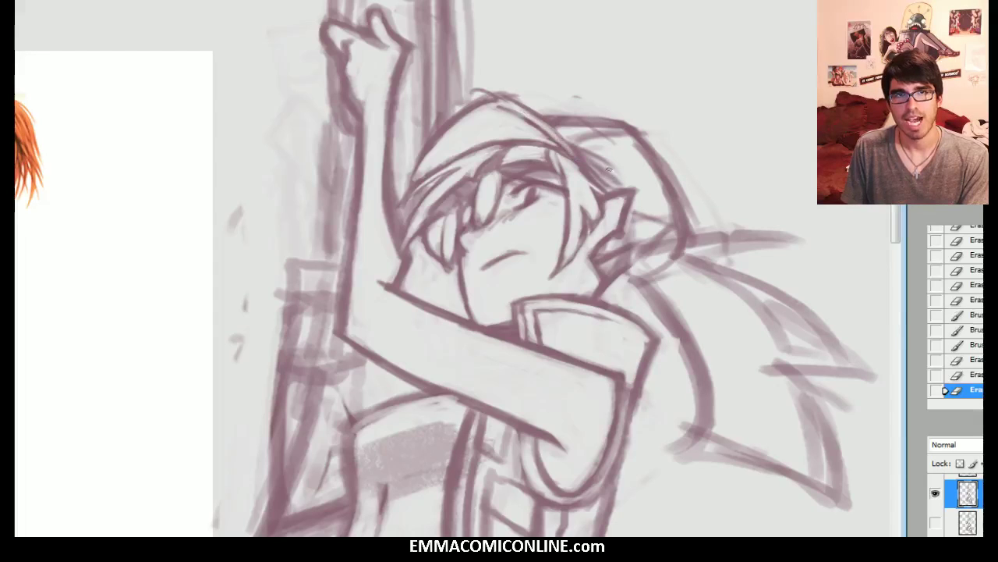
# Step: Erase stray marks inside the cap's peak and along the front of the face around the nose
pyautogui.moveTo(501, 99); pyautogui.dragTo(502, 120)
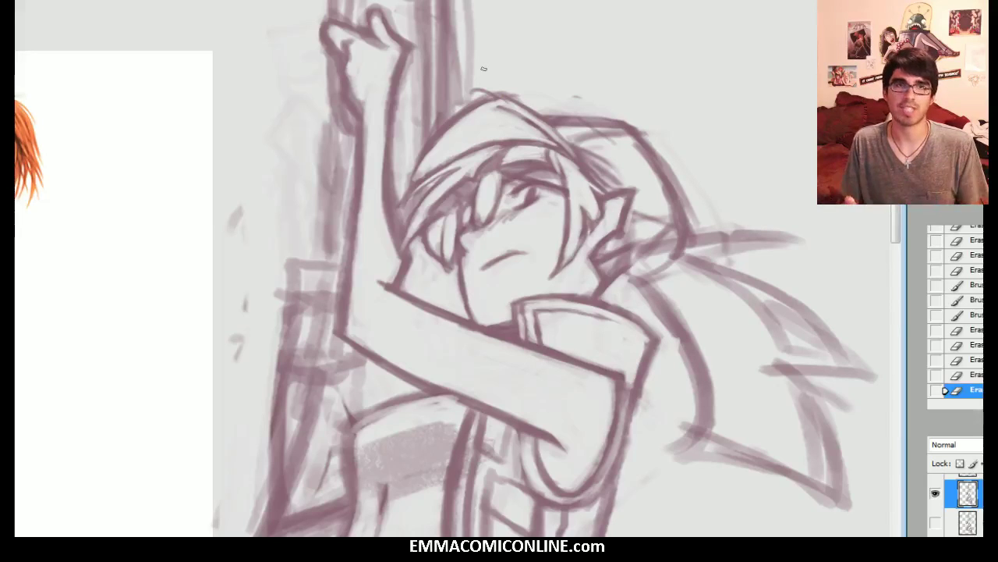
pyautogui.moveTo(468, 268); pyautogui.dragTo(478, 225)
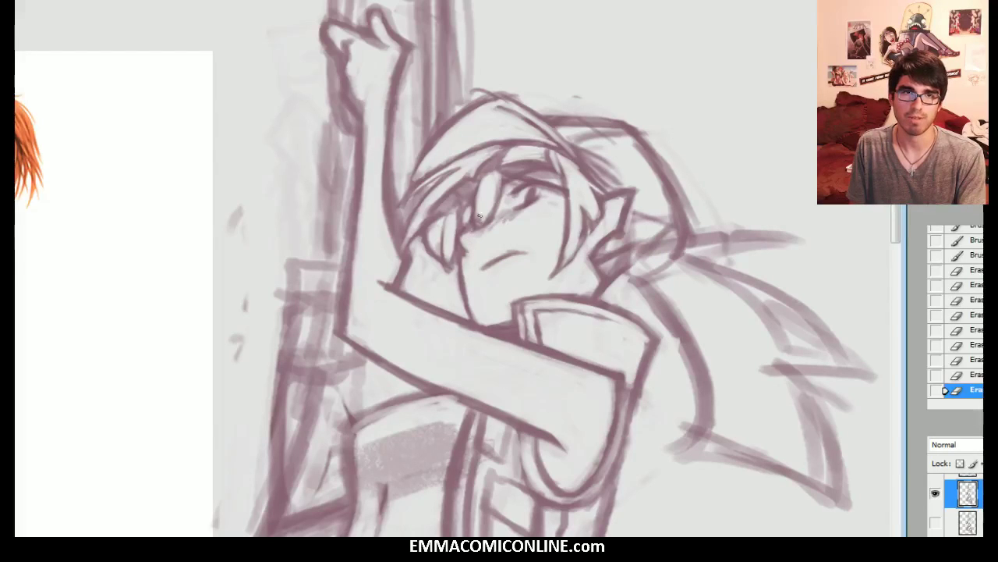
pyautogui.moveTo(487, 219); pyautogui.dragTo(492, 215)
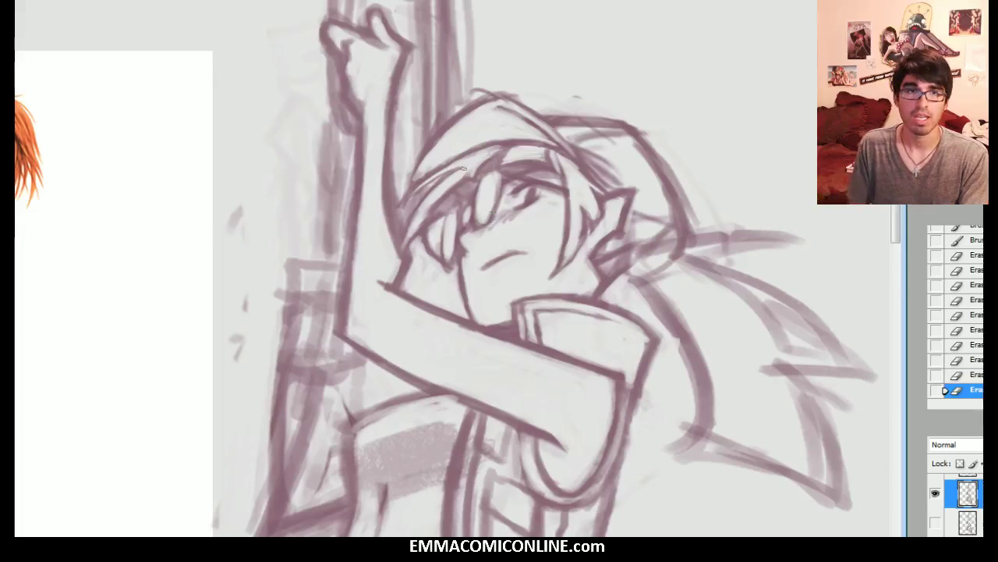
# Step: Redraw the fringe strand hanging over the bridge of the nose and the nose contour beside it, erasing the rough overlaps
pyautogui.press('b')
pyautogui.moveTo(475, 209)
pyautogui.mouseDown()
pyautogui.moveTo(482, 225)
pyautogui.moveTo(493, 212)
pyautogui.mouseUp()
pyautogui.moveTo(491, 216)
pyautogui.mouseDown()
pyautogui.moveTo(497, 200)
pyautogui.moveTo(495, 220)
pyautogui.mouseUp()
pyautogui.press('e')
pyautogui.moveTo(496, 215); pyautogui.dragTo(500, 166)
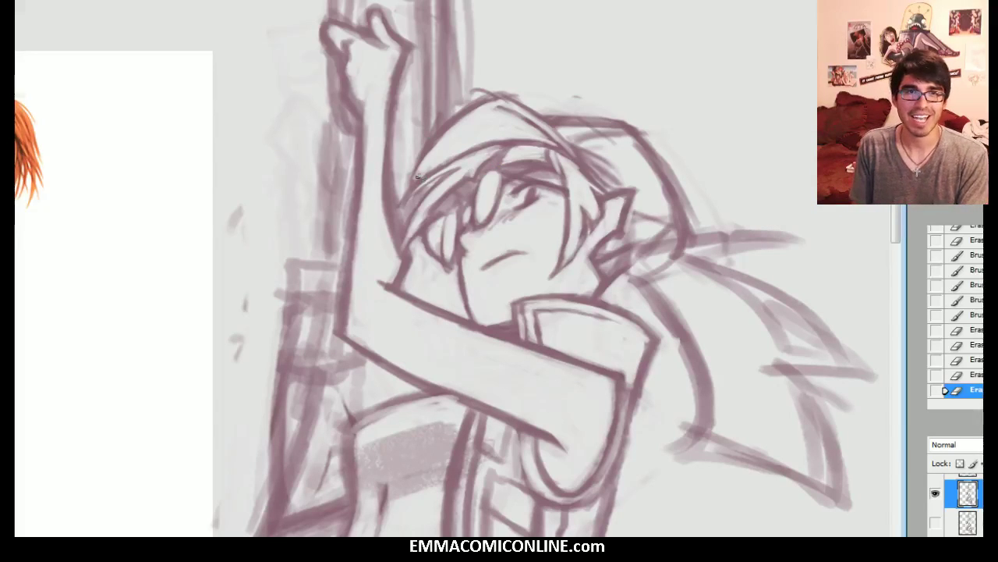
pyautogui.moveTo(435, 160)
pyautogui.mouseDown()
pyautogui.moveTo(457, 164)
pyautogui.moveTo(415, 175)
pyautogui.moveTo(426, 158)
pyautogui.mouseUp()
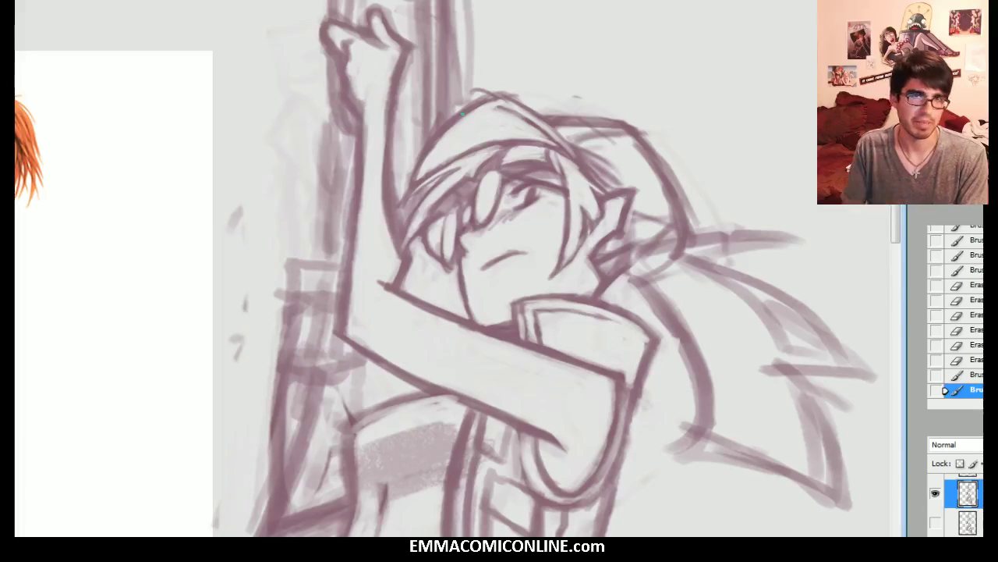
pyautogui.moveTo(466, 212); pyautogui.dragTo(472, 227)
pyautogui.moveTo(468, 228); pyautogui.dragTo(472, 221)
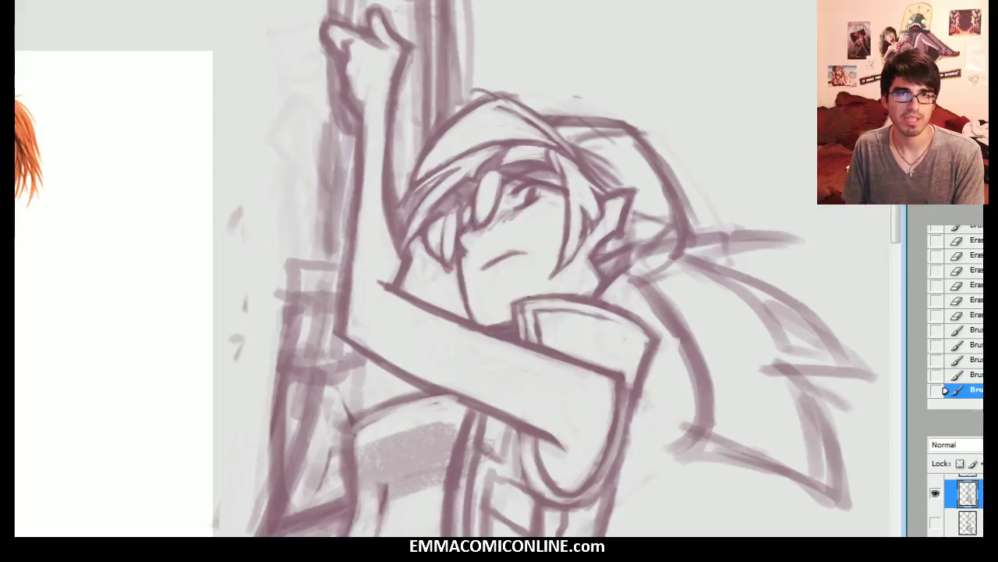
# Step: Redraw the chin line where it meets the raised arm and the collar, and erase the excess beneath it
pyautogui.moveTo(481, 325); pyautogui.dragTo(506, 320)
pyautogui.moveTo(485, 325); pyautogui.dragTo(511, 321)
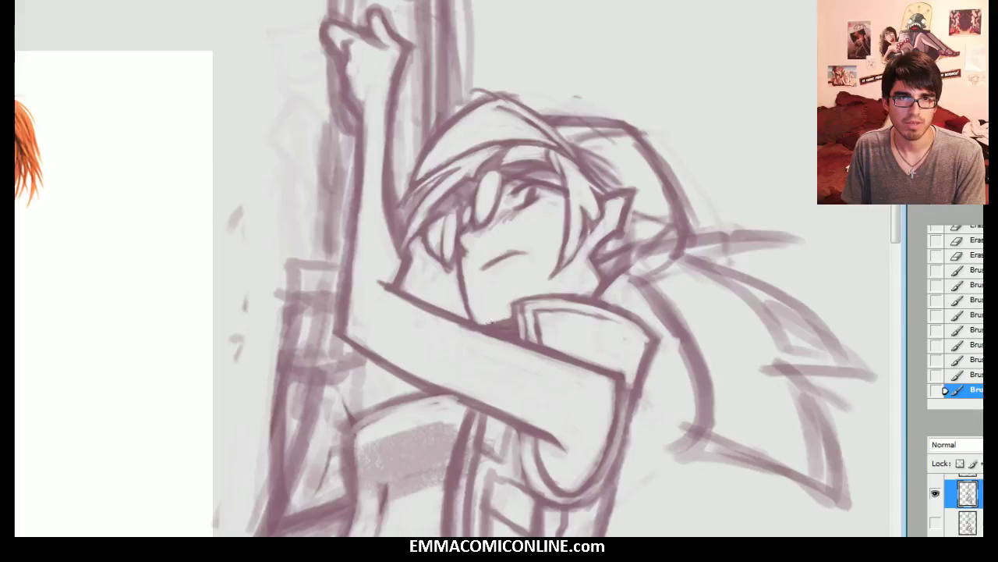
pyautogui.press('e')
pyautogui.moveTo(491, 320); pyautogui.dragTo(497, 339)
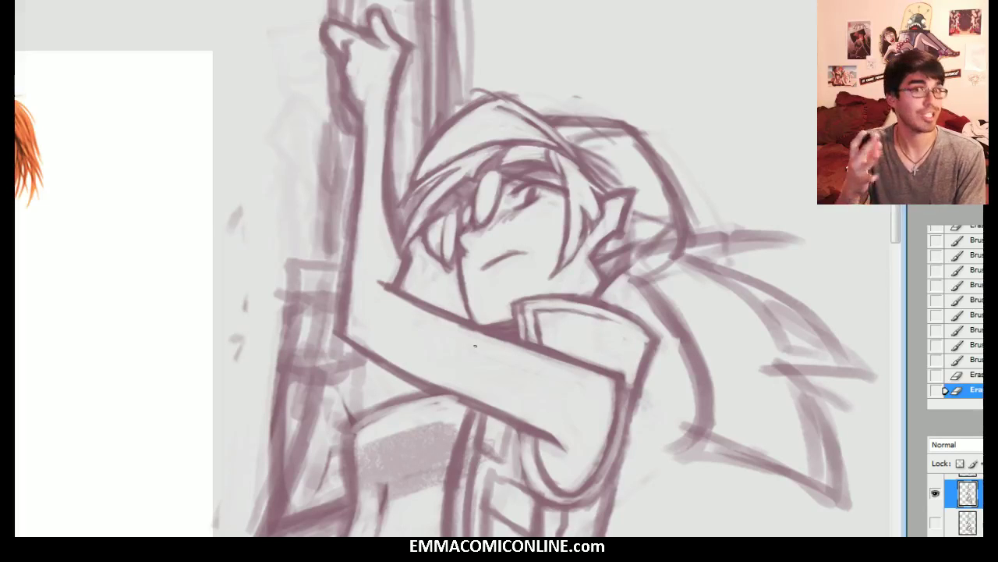
# Step: Reinforce the side lock by the cheek and the fringe strands beneath the cap's brim with fresh brush strokes
pyautogui.press('b')
pyautogui.moveTo(559, 273); pyautogui.dragTo(567, 269)
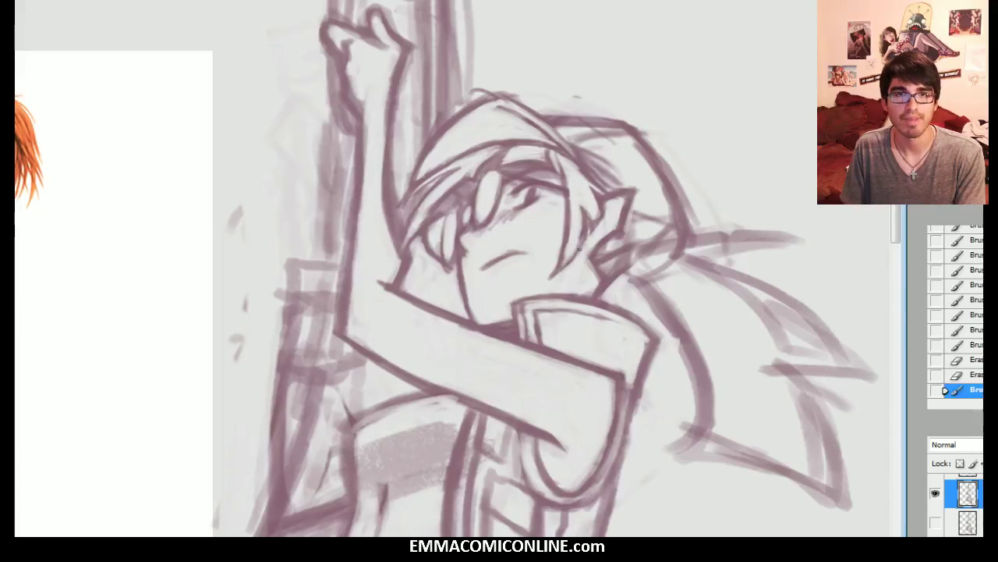
pyautogui.moveTo(584, 232); pyautogui.dragTo(582, 243)
pyautogui.moveTo(511, 151); pyautogui.dragTo(503, 163)
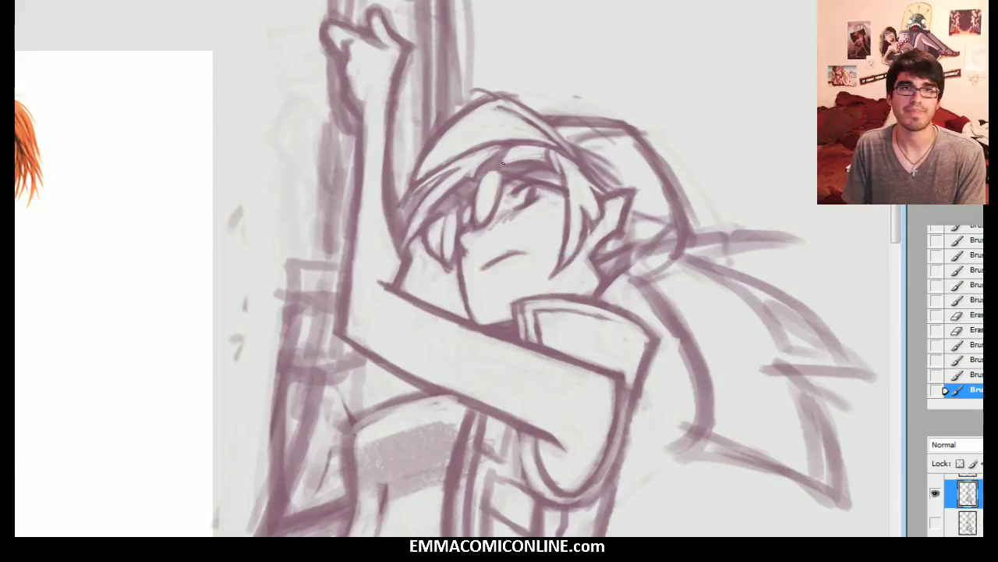
pyautogui.moveTo(456, 212); pyautogui.dragTo(454, 244)
pyautogui.moveTo(474, 195)
pyautogui.mouseDown()
pyautogui.moveTo(472, 220)
pyautogui.moveTo(493, 212)
pyautogui.mouseUp()
pyautogui.moveTo(500, 175); pyautogui.dragTo(494, 203)
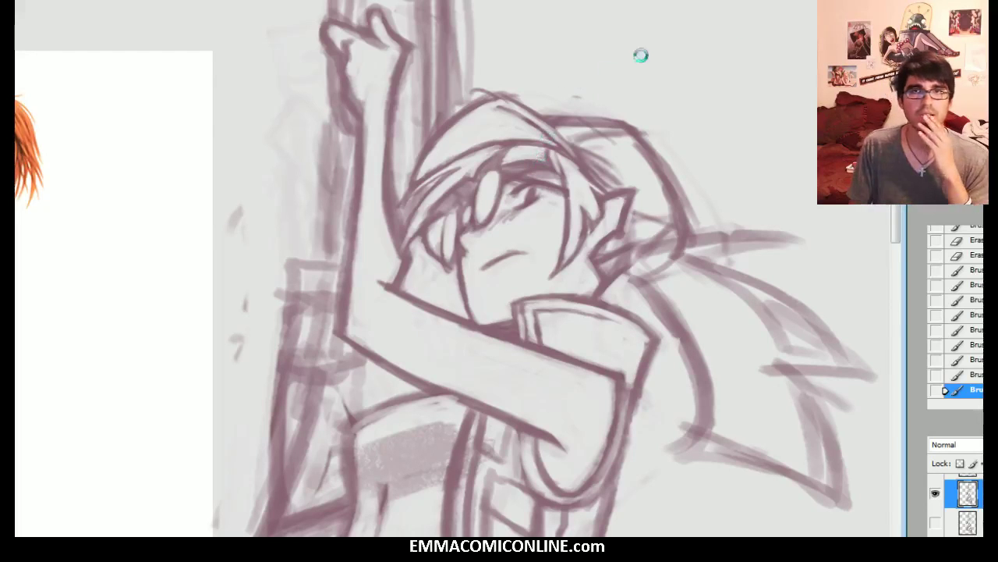
# Step: Flip the canvas horizontally to check the drawing mirrored
pyautogui.hotkey('ctrl', 'shift', 'h')
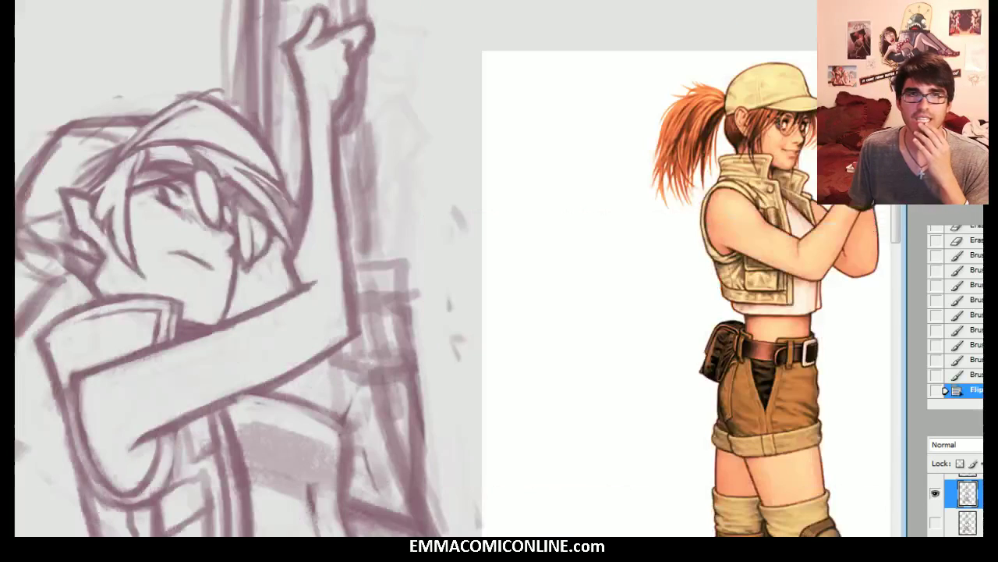
pyautogui.moveTo(312, 312); pyautogui.dragTo(519, 283)
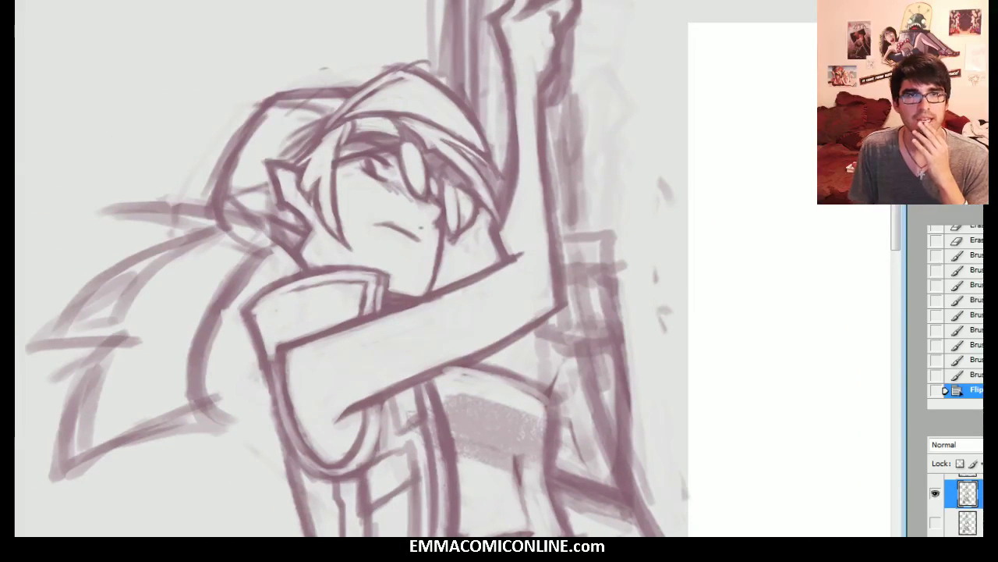
pyautogui.scroll(-5, 964, 506)
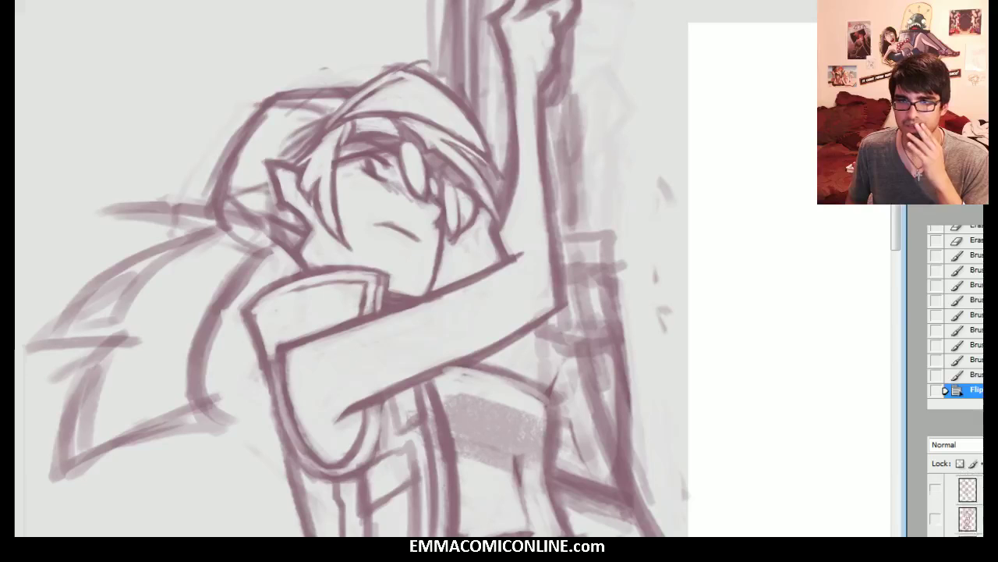
pyautogui.click(968, 511)
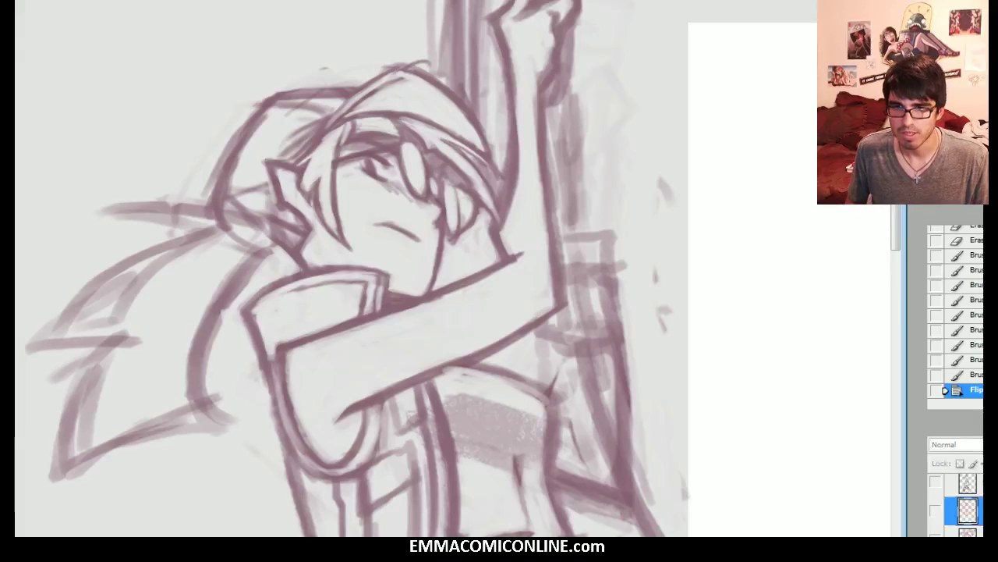
pyautogui.scroll(-5, 968, 511)
pyautogui.scroll(1, 968, 511)
pyautogui.keyDown('shift'); pyautogui.click(975, 515); pyautogui.keyUp('shift')
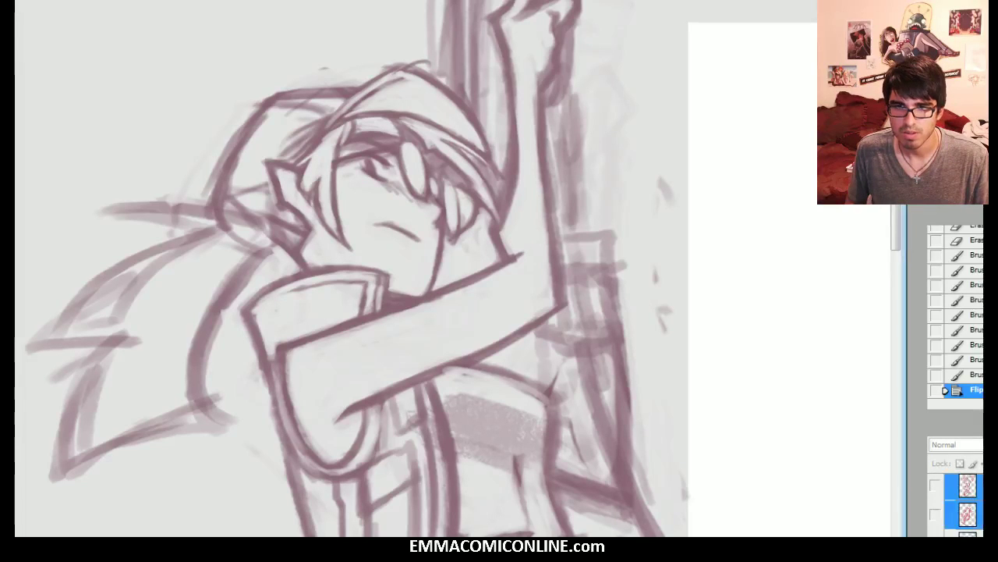
pyautogui.scroll(-5, 964, 503)
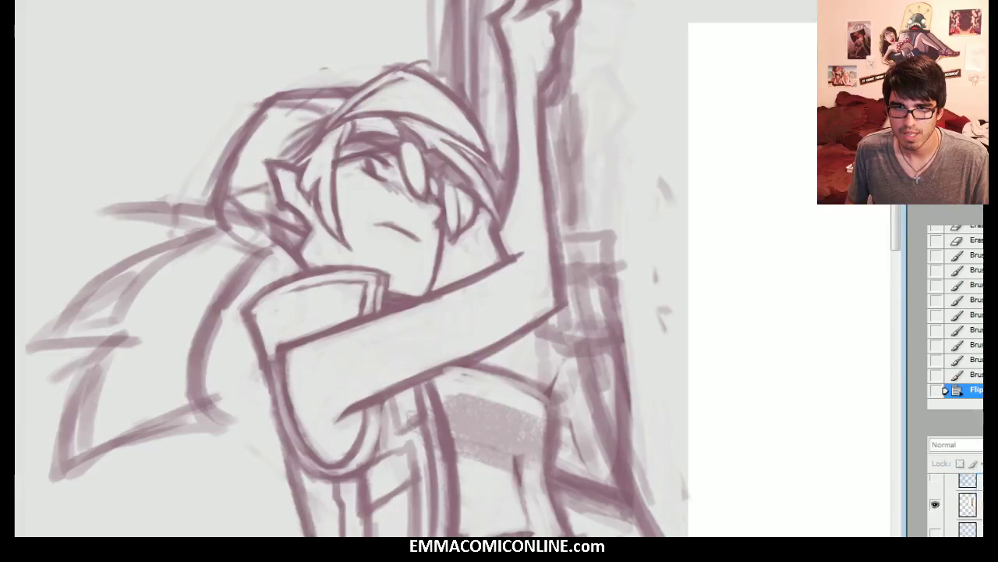
pyautogui.scroll(-6, 964, 503)
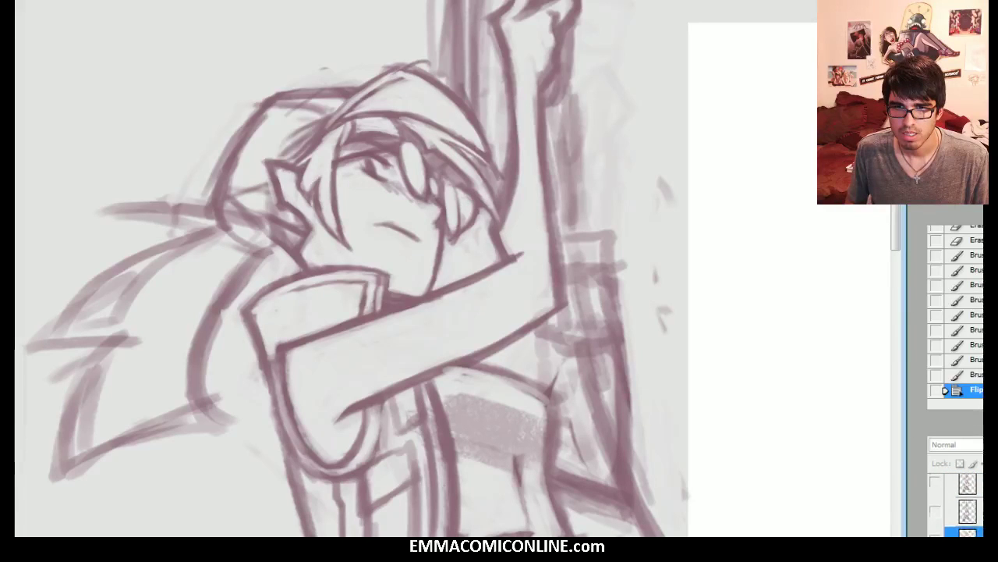
pyautogui.click(969, 521)
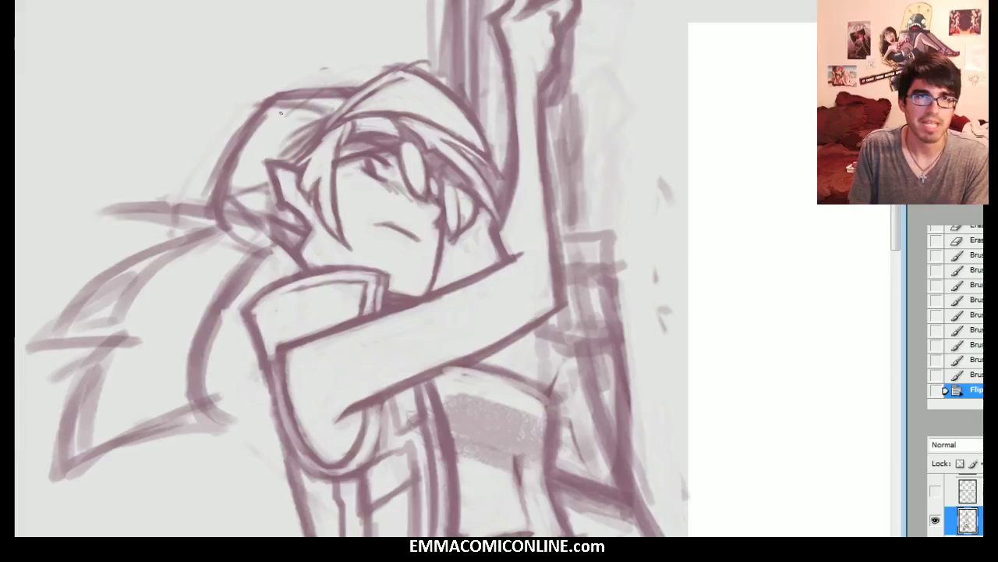
# Step: Redraw the rounded contour at the back of the head behind the ear, and erase the rough lines around it
pyautogui.moveTo(419, 127)
pyautogui.mouseDown()
pyautogui.moveTo(15, 127)
pyautogui.moveTo(296, 116)
pyautogui.moveTo(538, 146)
pyautogui.moveTo(538, 155)
pyautogui.mouseUp()
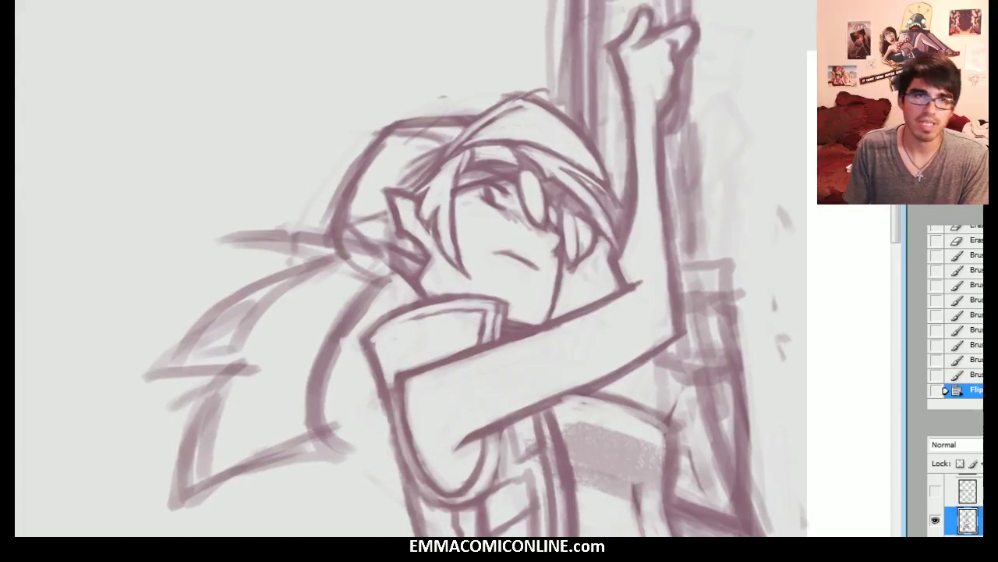
pyautogui.moveTo(392, 259)
pyautogui.mouseDown()
pyautogui.moveTo(421, 294)
pyautogui.moveTo(404, 279)
pyautogui.mouseUp()
pyautogui.moveTo(391, 255)
pyautogui.mouseDown()
pyautogui.moveTo(392, 277)
pyautogui.moveTo(351, 257)
pyautogui.moveTo(387, 273)
pyautogui.mouseUp()
pyautogui.moveTo(348, 206); pyautogui.dragTo(344, 256)
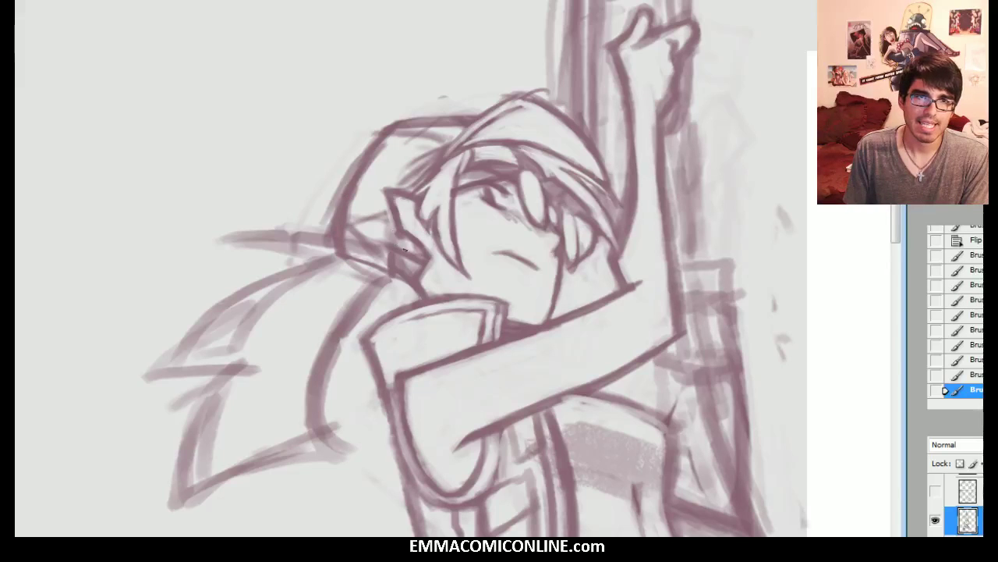
pyautogui.moveTo(400, 249)
pyautogui.mouseDown()
pyautogui.moveTo(402, 267)
pyautogui.moveTo(397, 248)
pyautogui.moveTo(393, 266)
pyautogui.moveTo(387, 210)
pyautogui.moveTo(366, 234)
pyautogui.moveTo(379, 160)
pyautogui.mouseUp()
pyautogui.moveTo(350, 220)
pyautogui.mouseDown()
pyautogui.moveTo(387, 131)
pyautogui.moveTo(446, 141)
pyautogui.mouseUp()
pyautogui.moveTo(410, 133)
pyautogui.mouseDown()
pyautogui.moveTo(448, 141)
pyautogui.moveTo(447, 120)
pyautogui.moveTo(416, 128)
pyautogui.mouseUp()
pyautogui.press('e')
pyautogui.moveTo(415, 125); pyautogui.dragTo(451, 127)
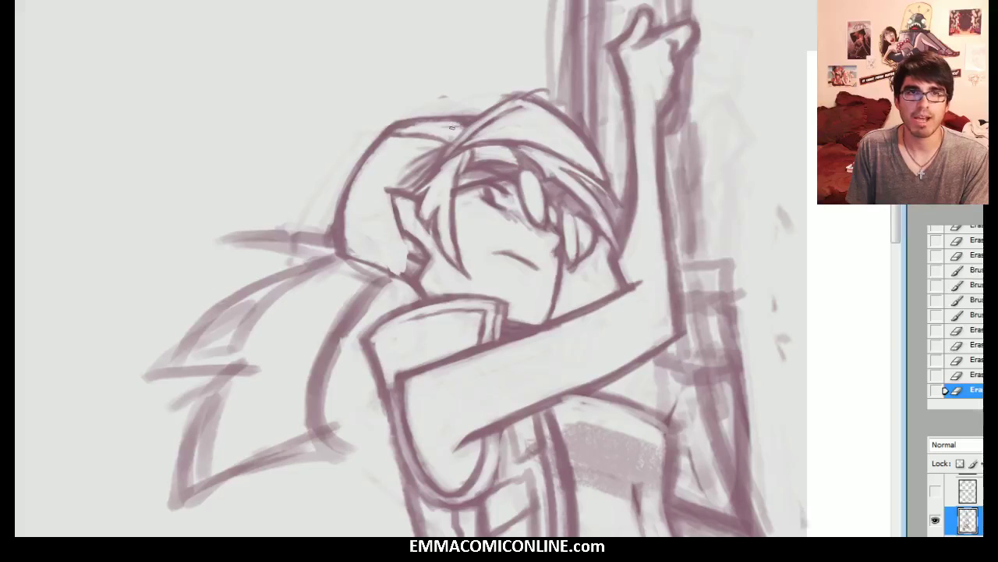
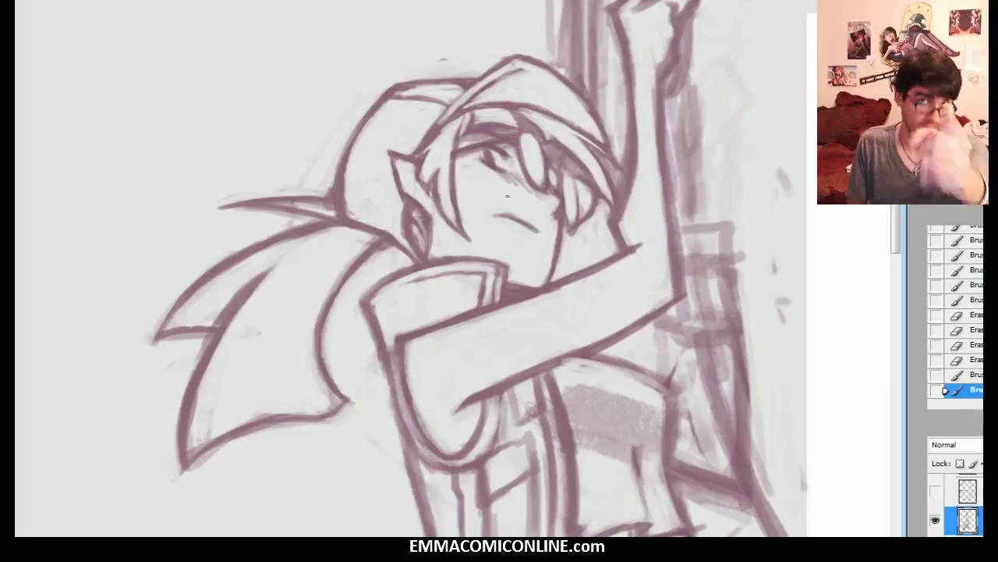
# Step: Erase small stray marks around the eye, the glasses and the hair strand beside the far cheek
pyautogui.press('e')
pyautogui.moveTo(507, 153)
pyautogui.mouseDown()
pyautogui.moveTo(468, 174)
pyautogui.moveTo(521, 179)
pyautogui.mouseUp()
pyautogui.click(477, 166)
pyautogui.click(551, 201)
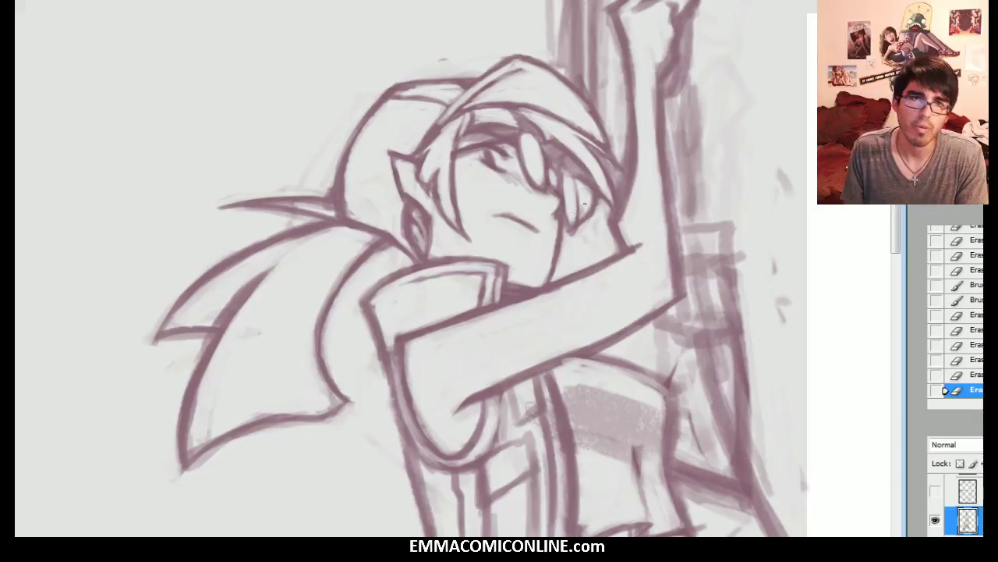
# Step: Flip the canvas horizontally back to its original orientation and review the whole figure beside the reference
pyautogui.scroll(2, 466, 268)
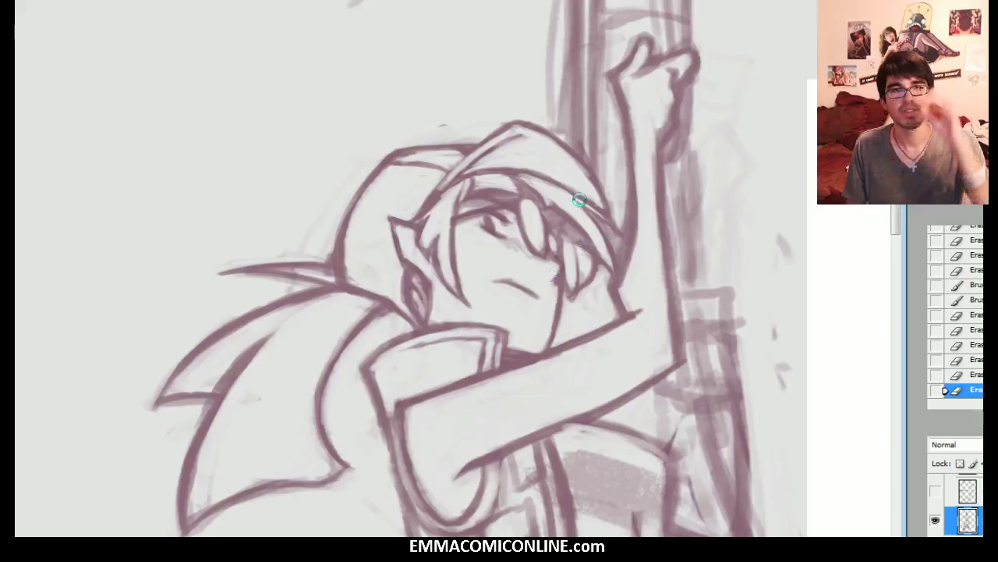
pyautogui.hotkey('ctrl', 'shift', 'h')
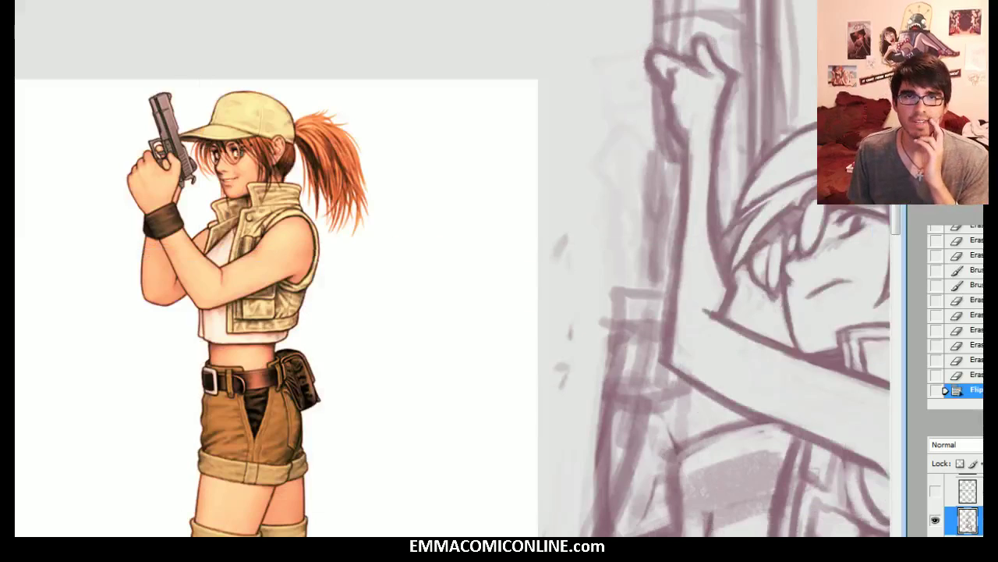
pyautogui.hscroll(3, 452, 269)
pyautogui.hscroll(2, 452, 268)
pyautogui.scroll(-1, 452, 268)
pyautogui.hscroll(-1, 452, 268)
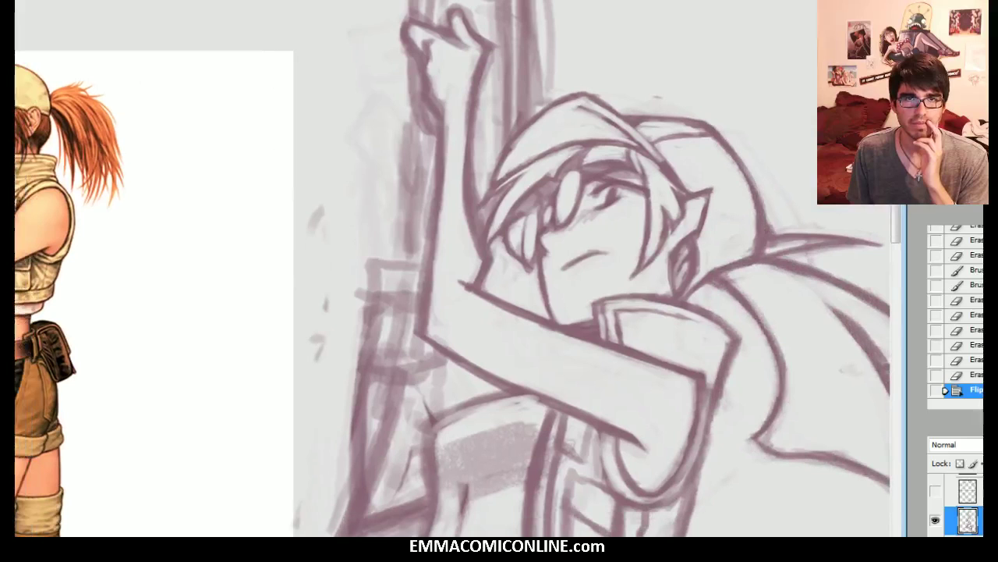
pyautogui.hotkey('ctrl', '-')
pyautogui.hotkey('ctrl', '-')
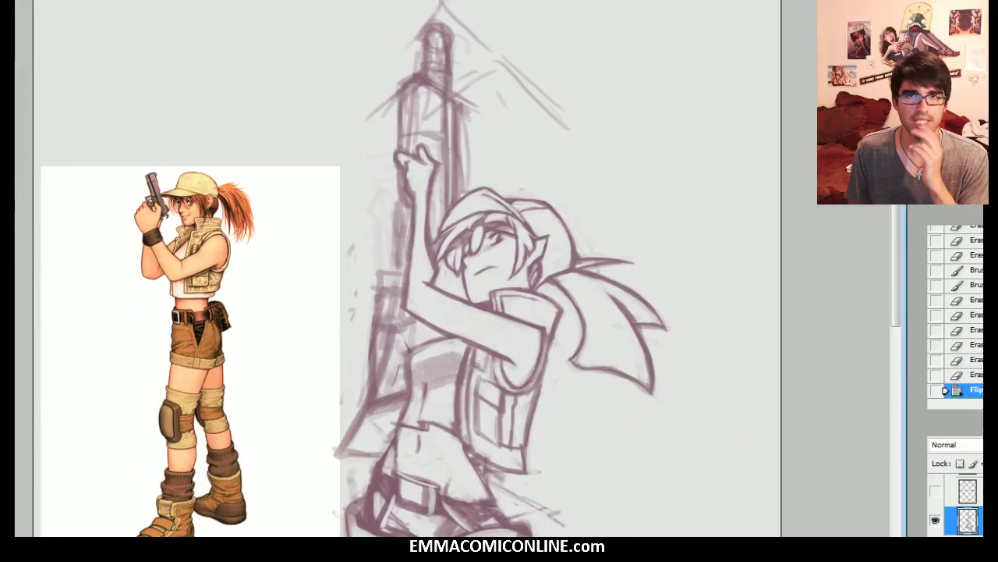
pyautogui.hotkey('ctrl', '+')
# Step: Shade the gap beneath the cap's brim beside the far cheek's hair strand and erase the excess around it
pyautogui.moveTo(452, 268)
pyautogui.mouseDown()
pyautogui.moveTo(523, 210)
pyautogui.moveTo(526, 274)
pyautogui.moveTo(517, 299)
pyautogui.mouseUp()
pyautogui.press('e')
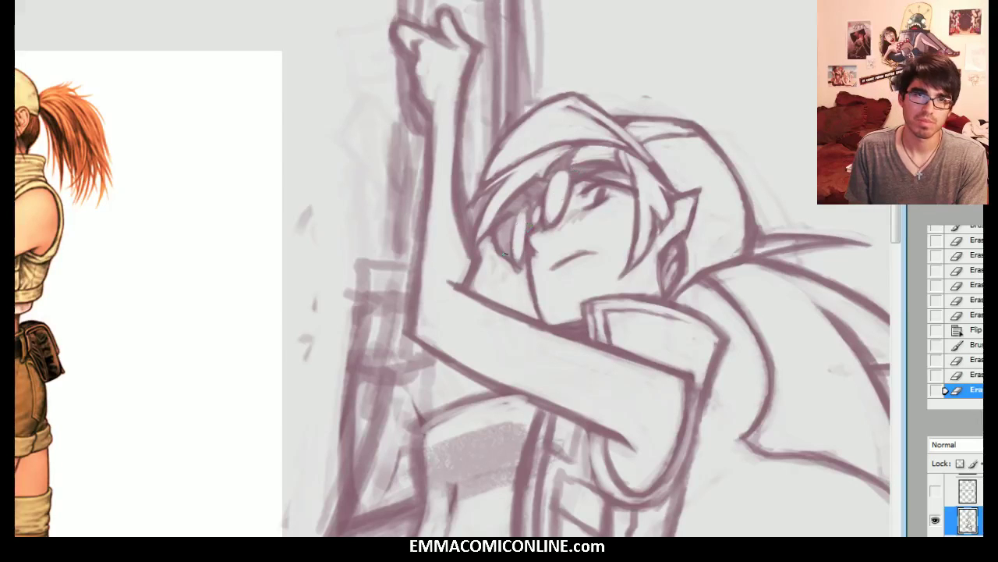
pyautogui.moveTo(510, 240); pyautogui.dragTo(534, 252)
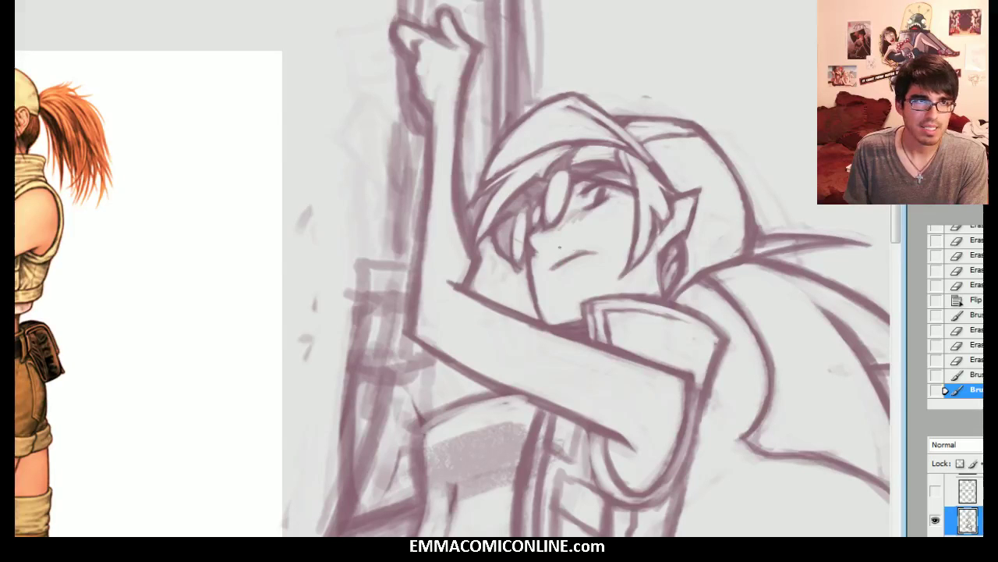
# Step: Lasso the mouth, clear it from the face, paste it back and reposition it slightly after checking the reference
pyautogui.moveTo(272, 123); pyautogui.dragTo(470, 132)
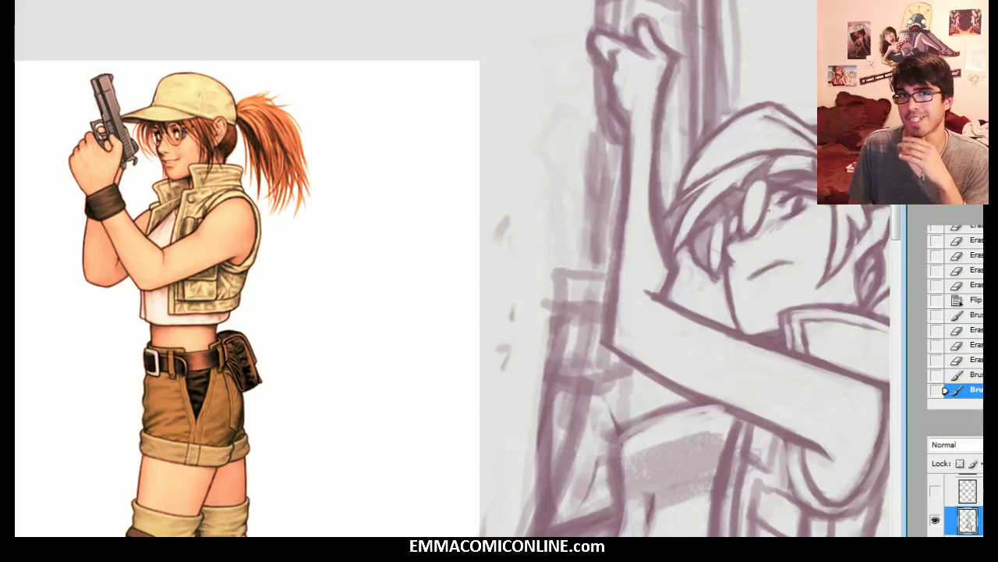
pyautogui.moveTo(624, 234)
pyautogui.mouseDown()
pyautogui.moveTo(540, 225)
pyautogui.moveTo(529, 205)
pyautogui.moveTo(493, 234)
pyautogui.mouseUp()
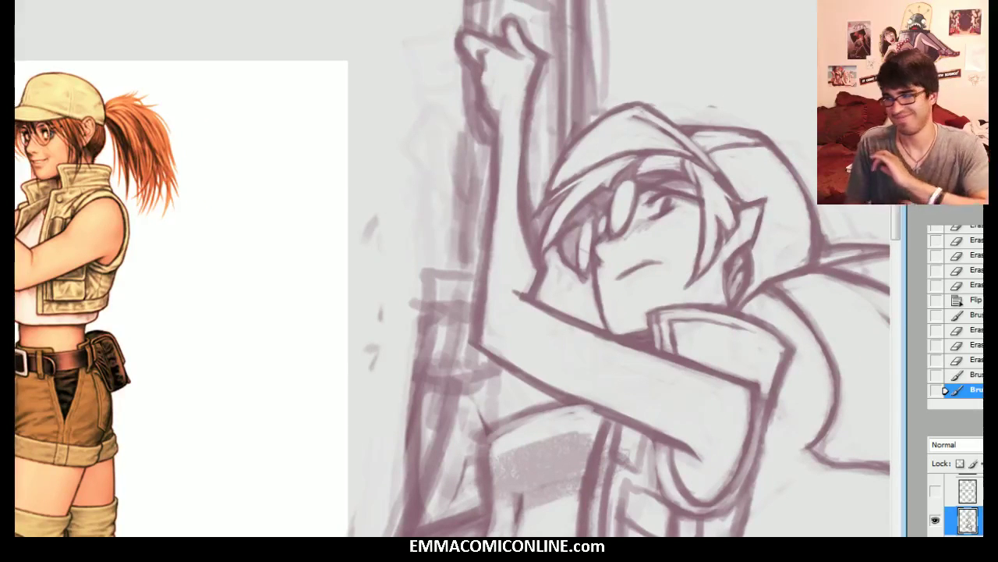
pyautogui.moveTo(611, 292)
pyautogui.mouseDown()
pyautogui.moveTo(652, 285)
pyautogui.moveTo(669, 241)
pyautogui.moveTo(611, 290)
pyautogui.mouseUp()
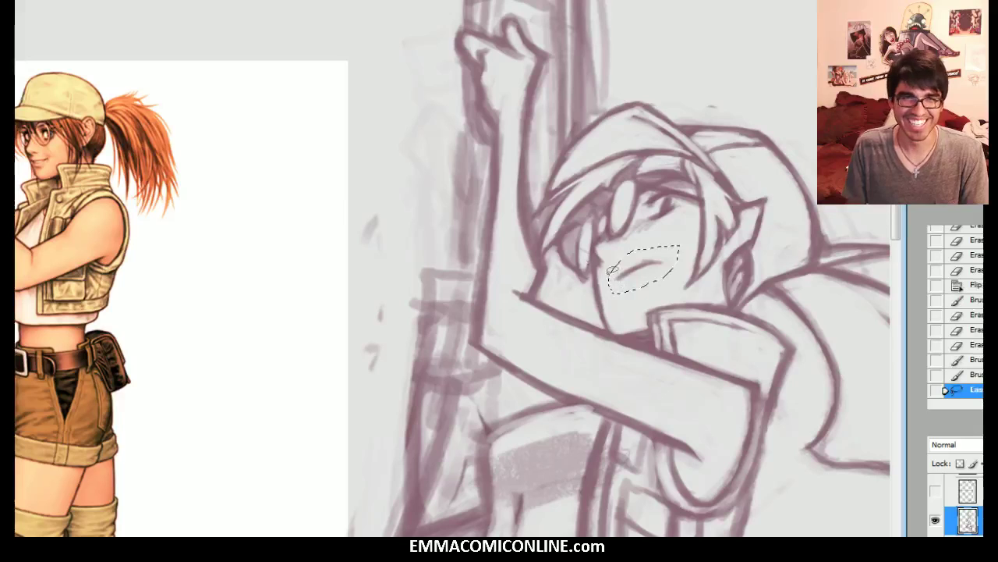
pyautogui.press('Delete')
pyautogui.hotkey('ctrl', 'v')
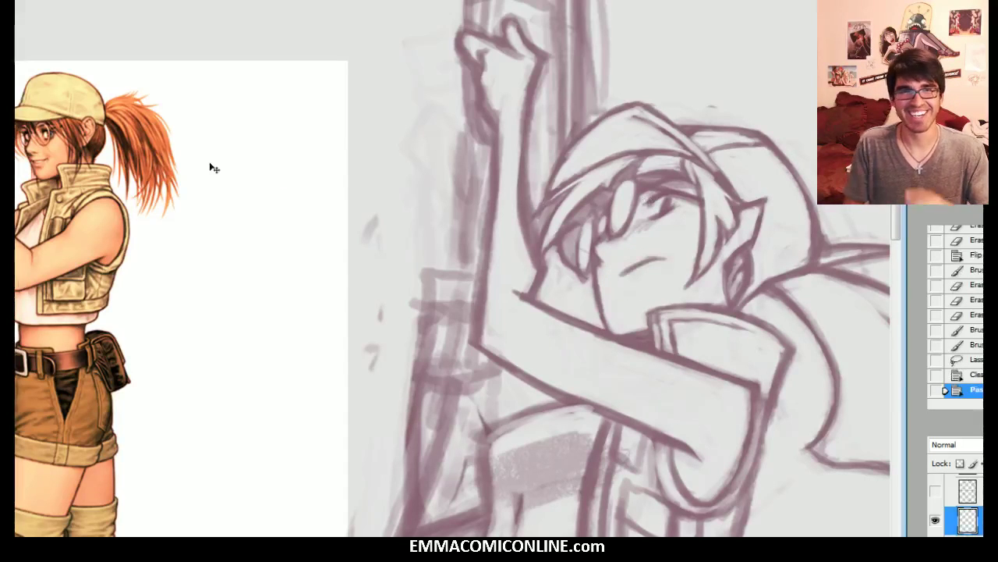
pyautogui.moveTo(652, 270); pyautogui.dragTo(647, 269)
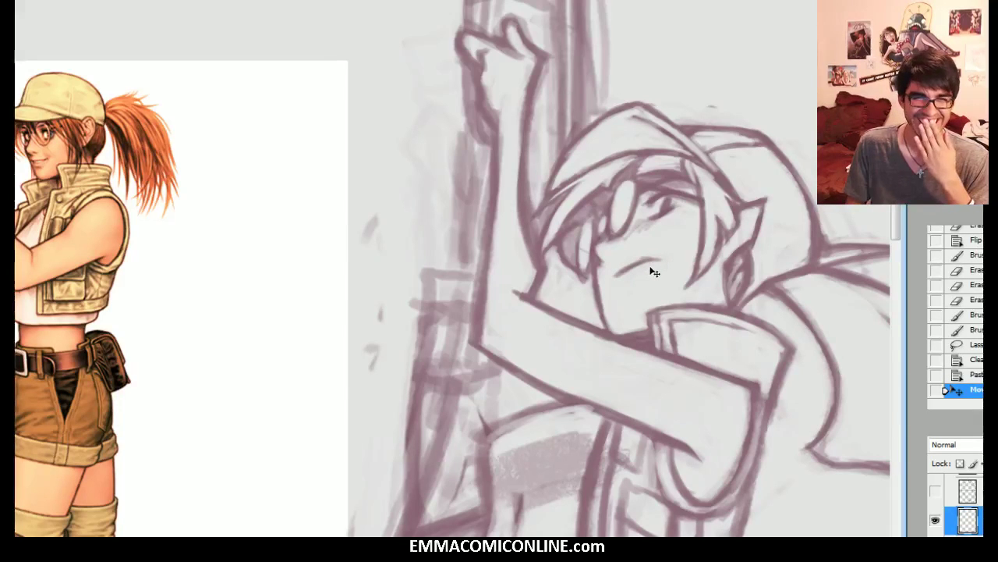
# Step: Revert the mouth's clearing, pasting and repositioning, then drop the selection around it
pyautogui.moveTo(597, 283); pyautogui.dragTo(550, 291)
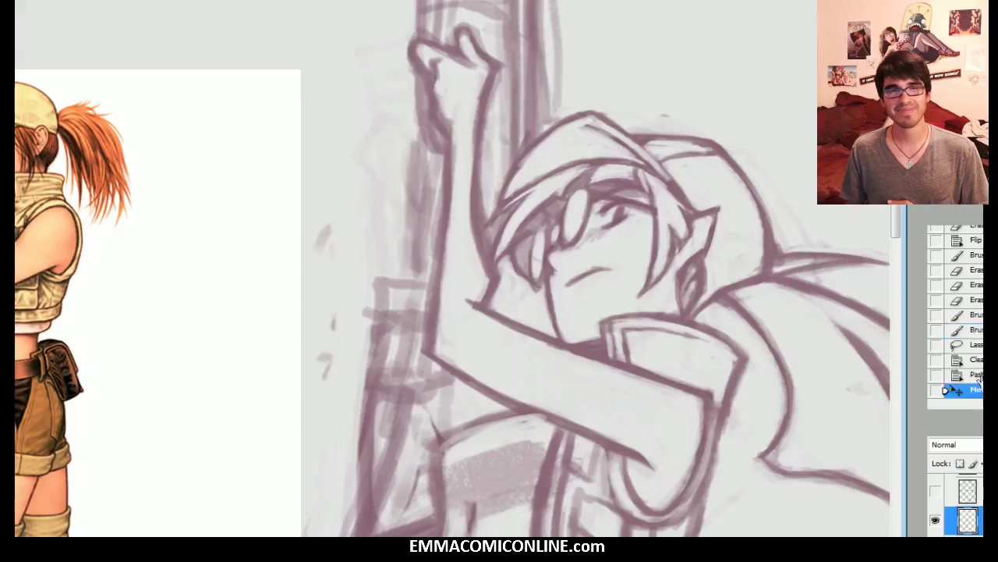
pyautogui.click(976, 345)
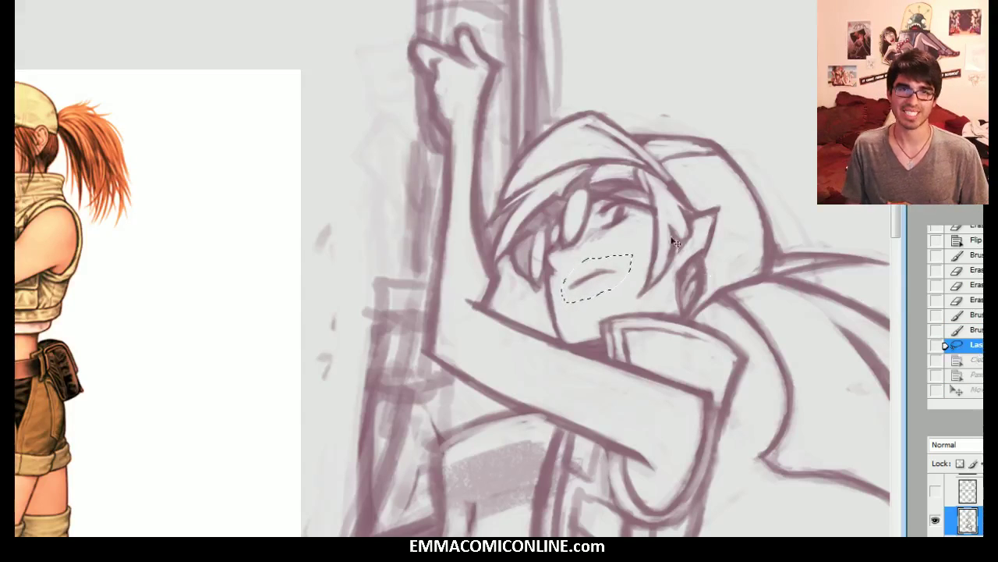
pyautogui.click(976, 360)
pyautogui.click(978, 345)
pyautogui.hotkey('ctrl', 'd')
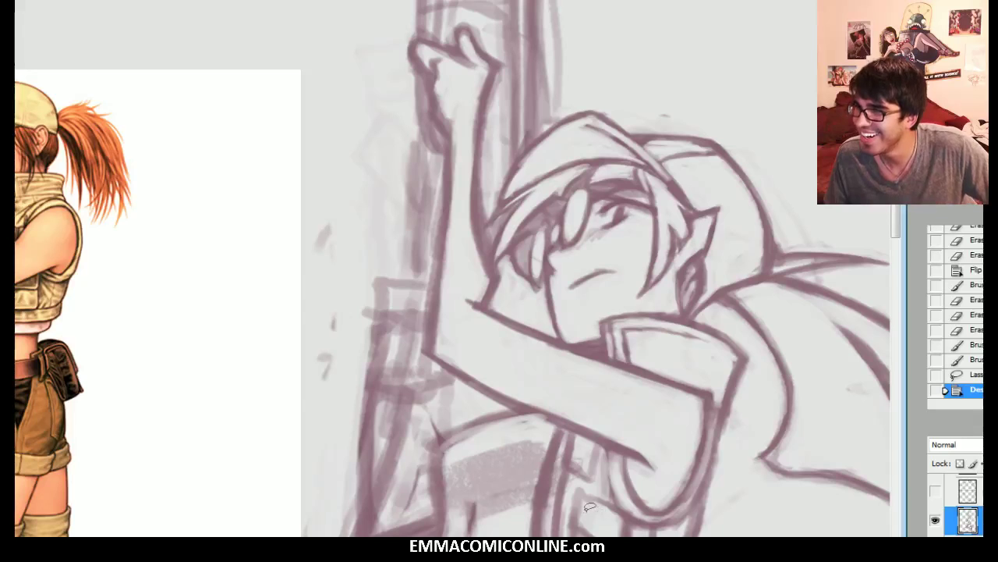
# Step: Lasso the frowning mouth, shift it slightly up the face and deselect it
pyautogui.moveTo(953, 125); pyautogui.dragTo(957, 127)
pyautogui.moveTo(850, 117); pyautogui.dragTo(897, 126)
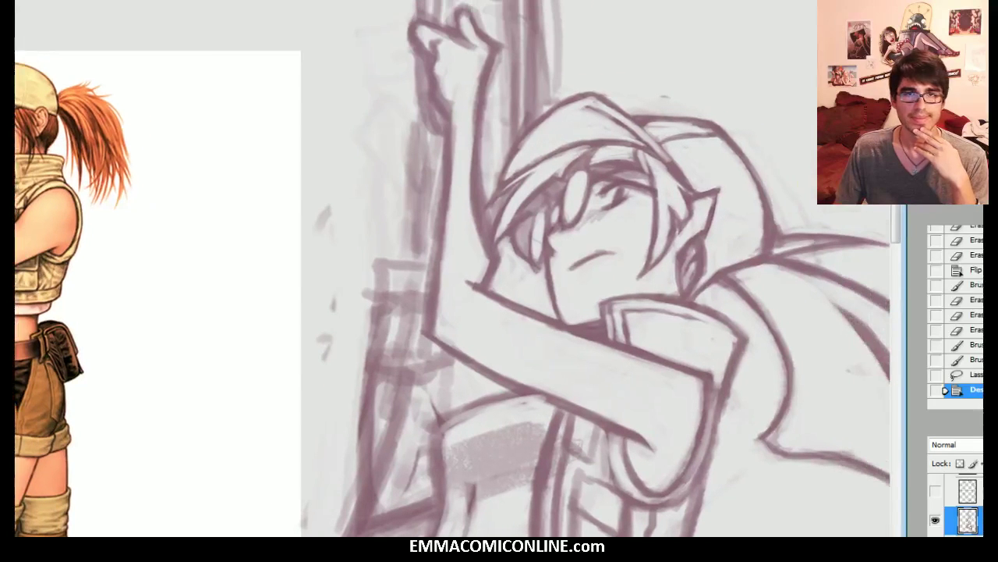
pyautogui.moveTo(578, 269); pyautogui.dragTo(603, 272)
pyautogui.hotkey('ctrl', 'd')
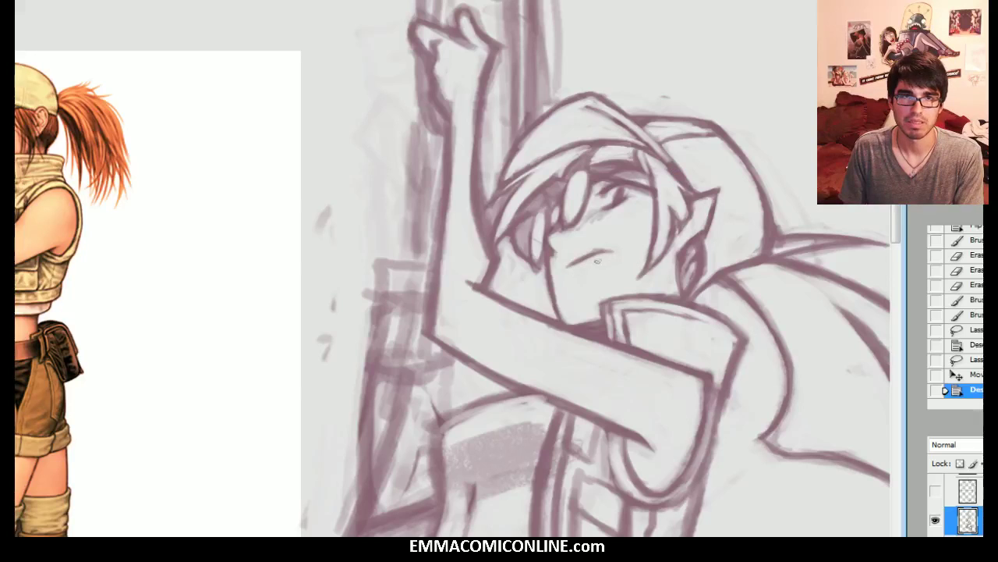
# Step: Retouch the frowning mouth's line with a few eraser and brush strokes
pyautogui.moveTo(569, 275)
pyautogui.mouseDown()
pyautogui.moveTo(603, 289)
pyautogui.moveTo(608, 252)
pyautogui.mouseUp()
pyautogui.press('b')
pyautogui.moveTo(574, 261); pyautogui.dragTo(612, 252)
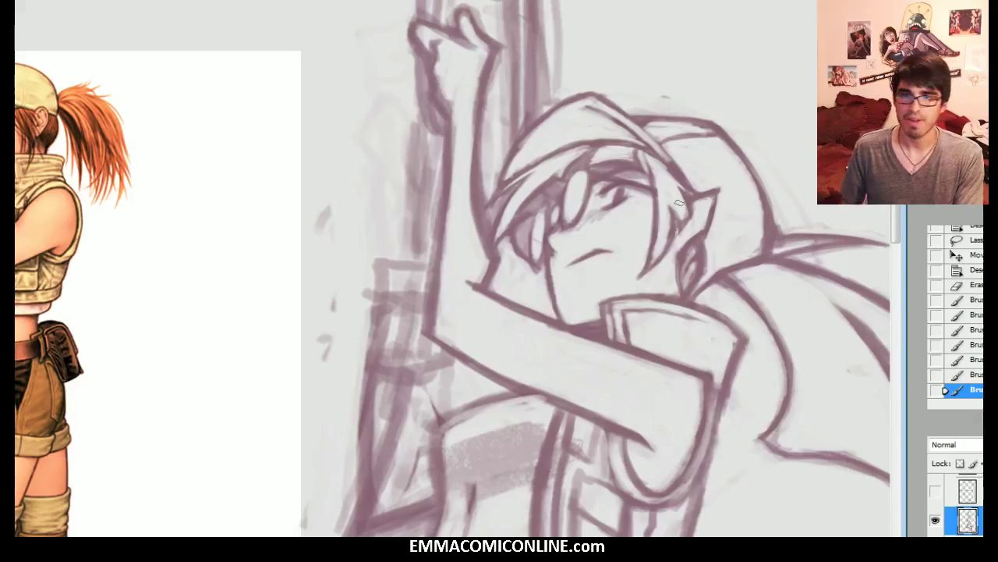
# Step: Delete the unneeded layer and duplicate the sketch layer to try another mouth
pyautogui.press('Delete')
pyautogui.press('Return')
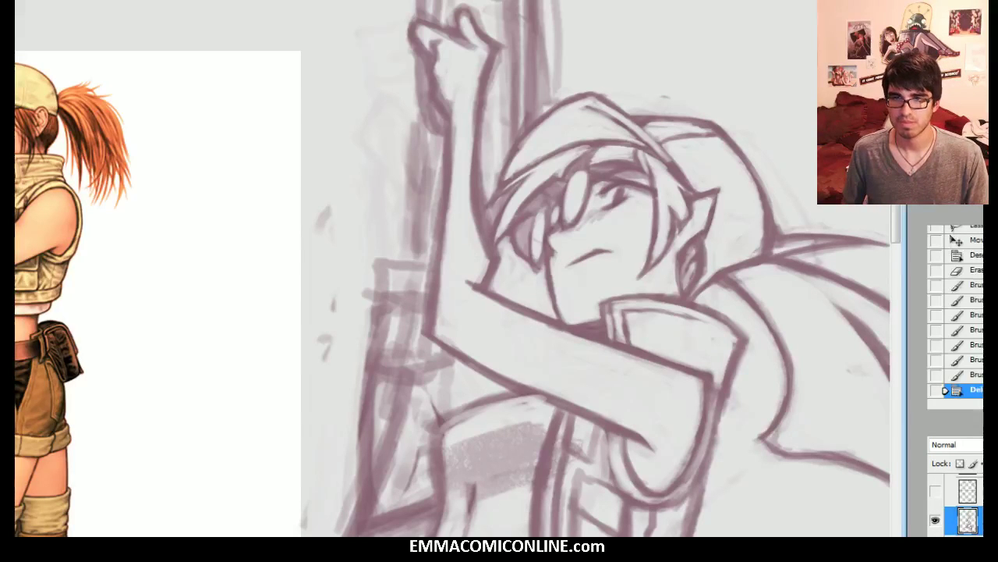
pyautogui.hotkey('ctrl', 'j')
pyautogui.press('Delete')
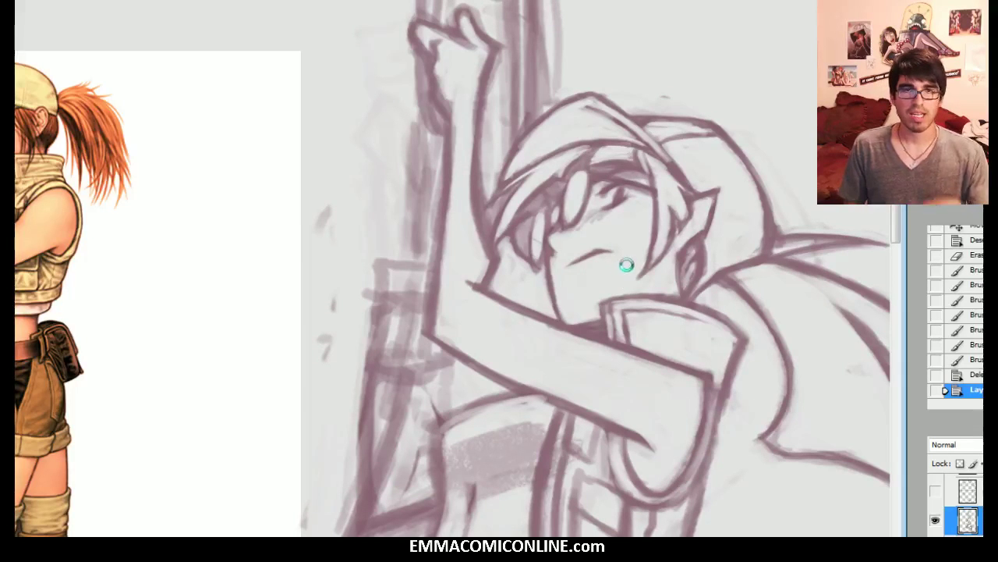
# Step: Flip the canvas horizontally and erase the frowning mouth from the duplicated layer
pyautogui.hotkey('ctrl', 'shift', 'h')
pyautogui.moveTo(698, 251)
pyautogui.mouseDown()
pyautogui.moveTo(845, 253)
pyautogui.moveTo(837, 242)
pyautogui.mouseUp()
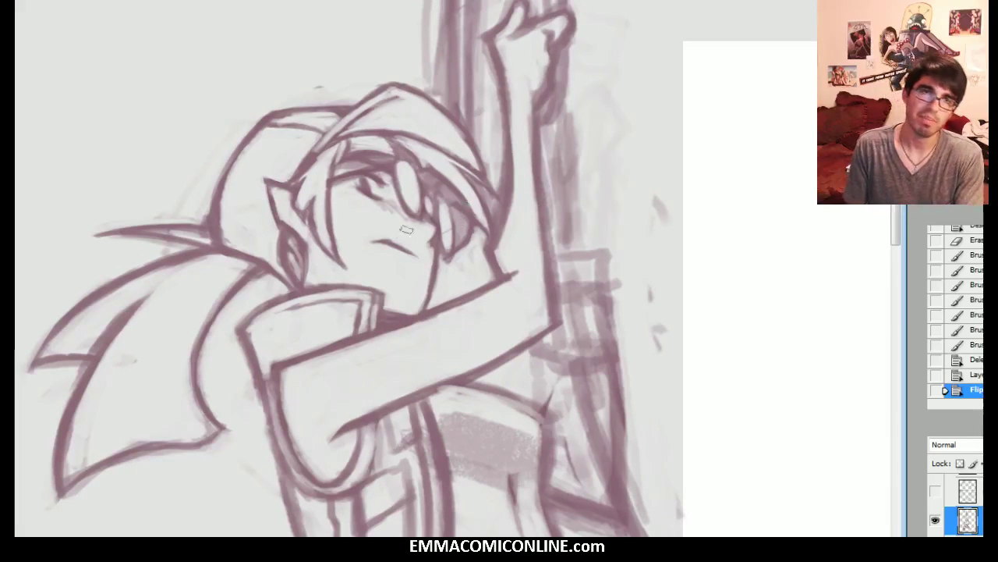
pyautogui.moveTo(390, 241)
pyautogui.mouseDown()
pyautogui.moveTo(369, 238)
pyautogui.moveTo(365, 255)
pyautogui.mouseUp()
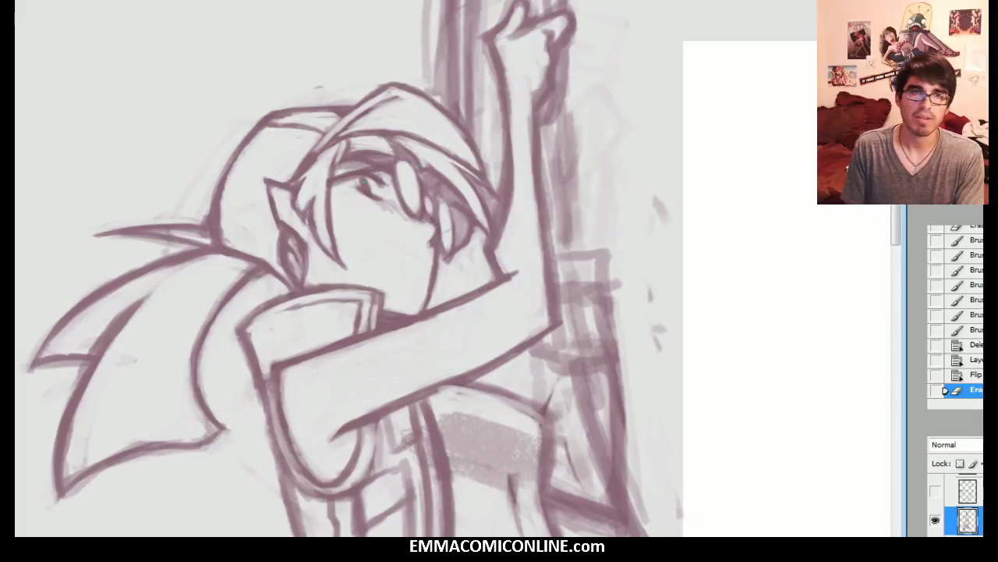
# Step: Redraw the mouth as a slanted smile, alternating brush strokes with eraser corrections
pyautogui.moveTo(499, 256); pyautogui.dragTo(377, 285)
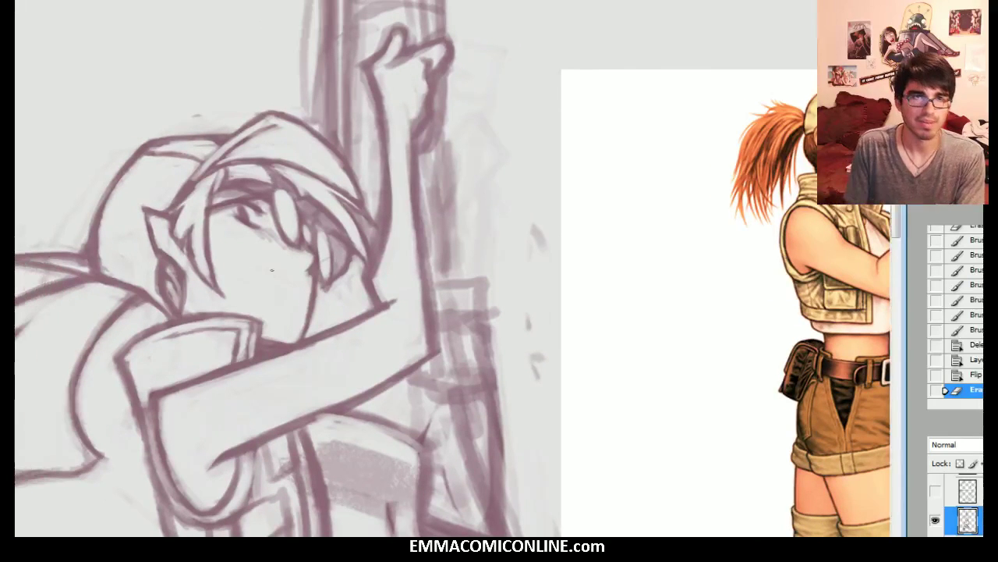
pyautogui.moveTo(256, 222); pyautogui.dragTo(276, 238)
pyautogui.moveTo(279, 248)
pyautogui.mouseDown()
pyautogui.moveTo(289, 256)
pyautogui.moveTo(273, 270)
pyautogui.mouseUp()
pyautogui.moveTo(292, 278)
pyautogui.mouseDown()
pyautogui.moveTo(254, 261)
pyautogui.moveTo(267, 267)
pyautogui.mouseUp()
pyautogui.moveTo(249, 257)
pyautogui.mouseDown()
pyautogui.moveTo(300, 274)
pyautogui.moveTo(251, 258)
pyautogui.mouseUp()
pyautogui.press('e')
pyautogui.moveTo(251, 258)
pyautogui.mouseDown()
pyautogui.moveTo(298, 274)
pyautogui.moveTo(279, 285)
pyautogui.moveTo(291, 276)
pyautogui.mouseUp()
pyautogui.moveTo(269, 273); pyautogui.dragTo(300, 279)
pyautogui.moveTo(289, 275); pyautogui.dragTo(300, 280)
pyautogui.moveTo(261, 270)
pyautogui.mouseDown()
pyautogui.moveTo(300, 281)
pyautogui.moveTo(264, 270)
pyautogui.moveTo(297, 280)
pyautogui.moveTo(272, 273)
pyautogui.mouseUp()
pyautogui.press('e')
pyautogui.press('b')
pyautogui.moveTo(258, 266); pyautogui.dragTo(297, 279)
pyautogui.moveTo(251, 264); pyautogui.dragTo(296, 279)
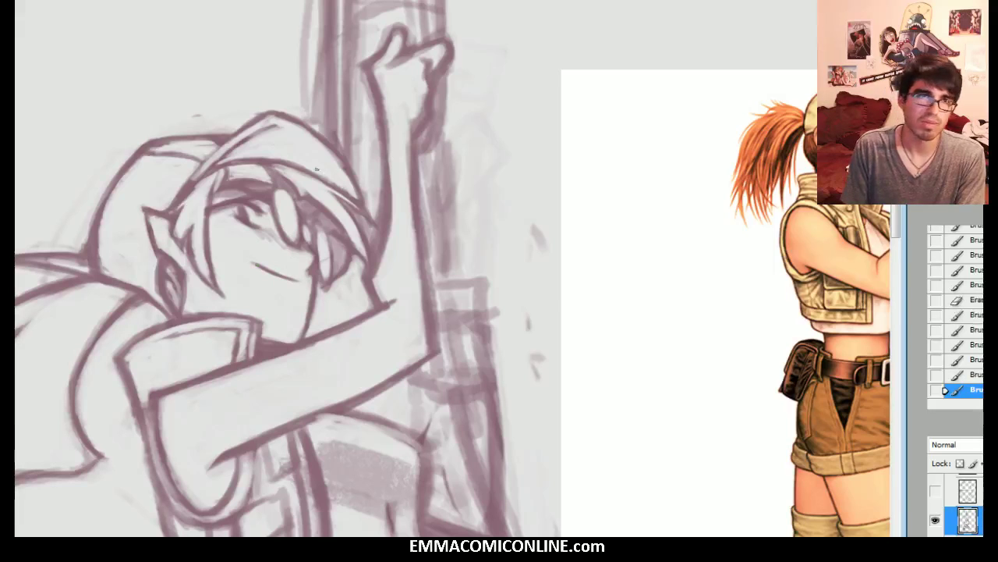
# Step: Compare the smile with its earlier strokes and with the frowning version on the layer below
pyautogui.hotkey('ctrl', 'alt', 'z')
pyautogui.hotkey('ctrl', 'alt', 'z')
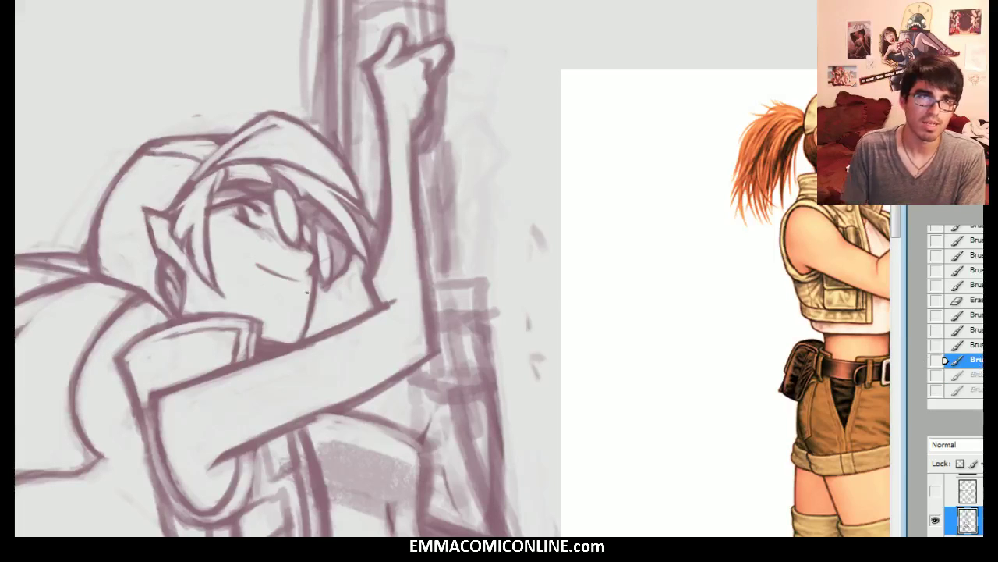
pyautogui.hotkey('ctrl', 'shift', 'z')
pyautogui.hotkey('ctrl', 'shift', 'z')
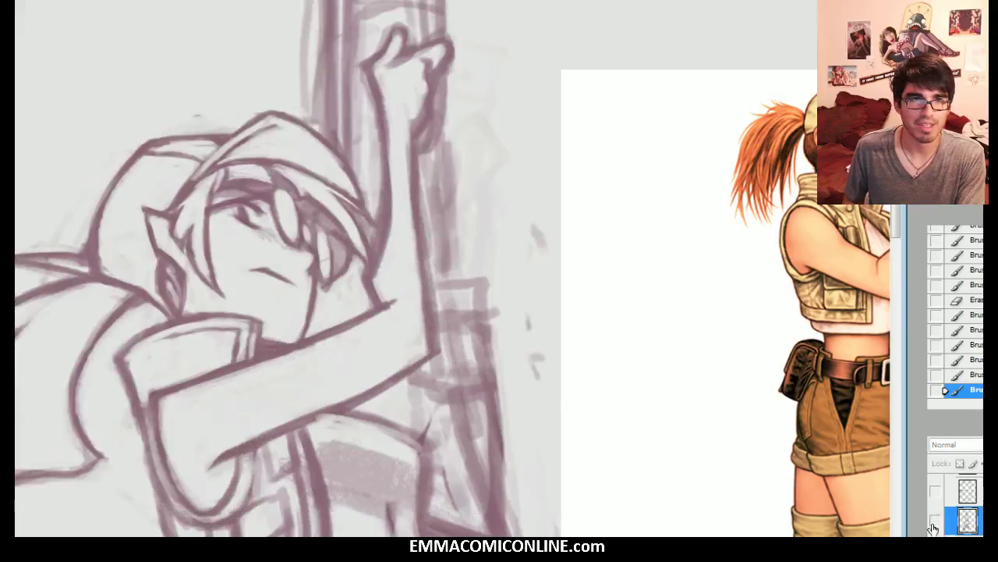
pyautogui.click(935, 521)
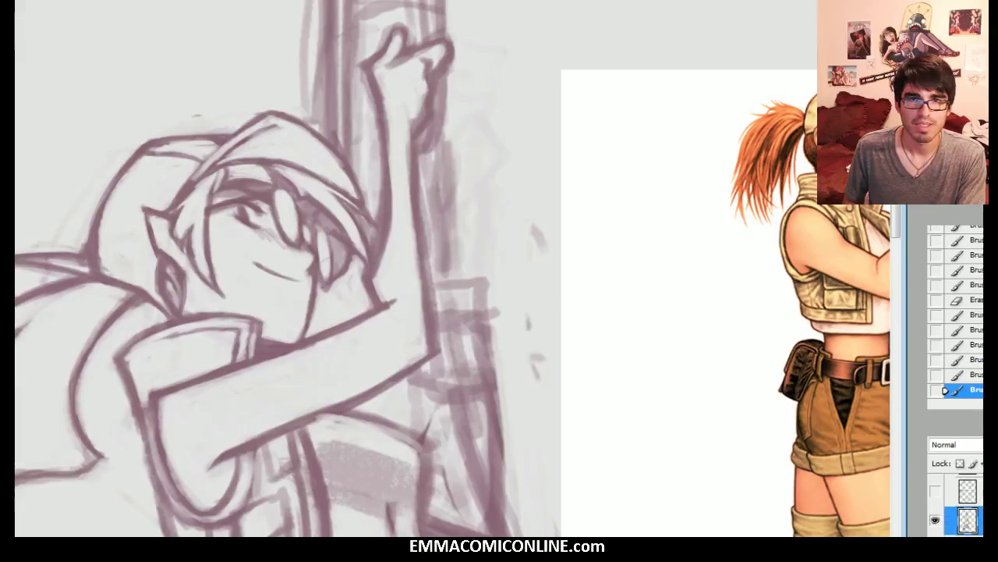
# Step: Strengthen the smile's line with additional brush strokes from the cheek toward the far side of the face
pyautogui.moveTo(254, 263); pyautogui.dragTo(274, 273)
pyautogui.moveTo(262, 268); pyautogui.dragTo(319, 279)
pyautogui.hotkey('ctrl', 'shift', 'z')
pyautogui.press('e')
pyautogui.hotkey('ctrl', 'alt', 'z')
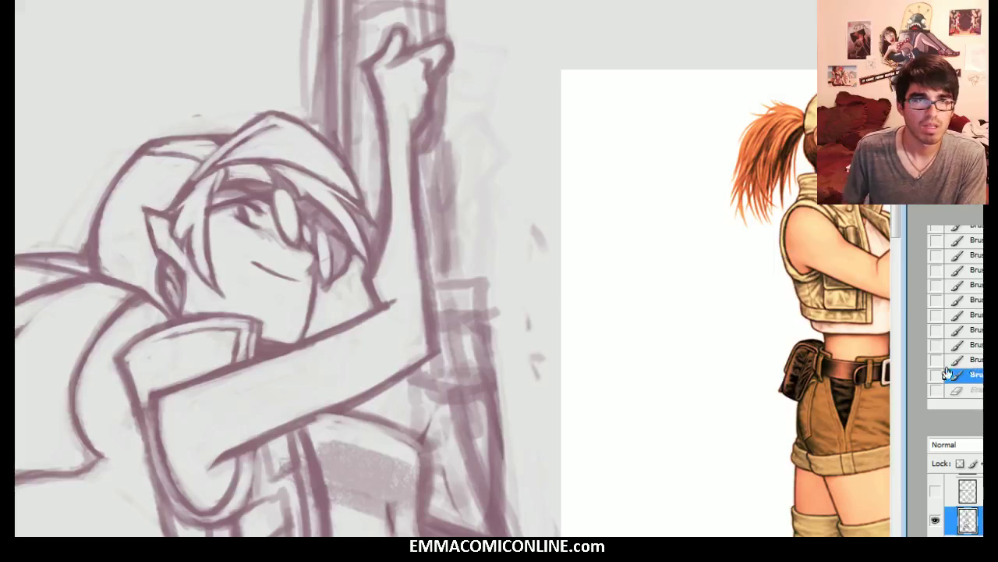
# Step: Erase rough edges along the far contour of the face and the tip of the cap's brim
pyautogui.hotkey('ctrl', 'shift', 'z')
pyautogui.hotkey('ctrl', 'shift', 'z')
pyautogui.hotkey('ctrl', 'shift', 'z')
pyautogui.hotkey('ctrl', 'shift', 'z')
pyautogui.hotkey('ctrl', 'shift', 'z')
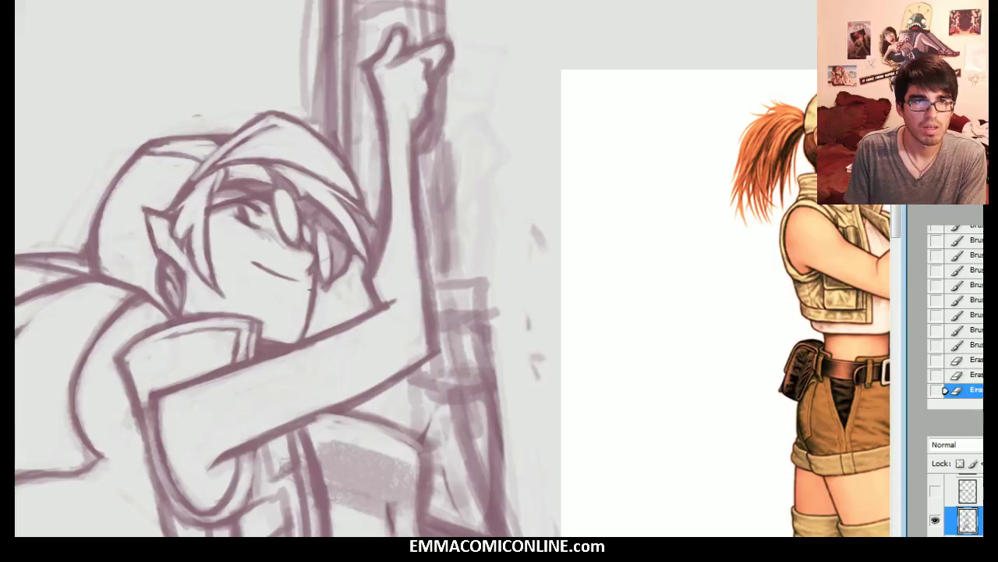
pyautogui.hotkey('ctrl', 'shift', 'z')
pyautogui.hotkey('ctrl', 'shift', 'z')
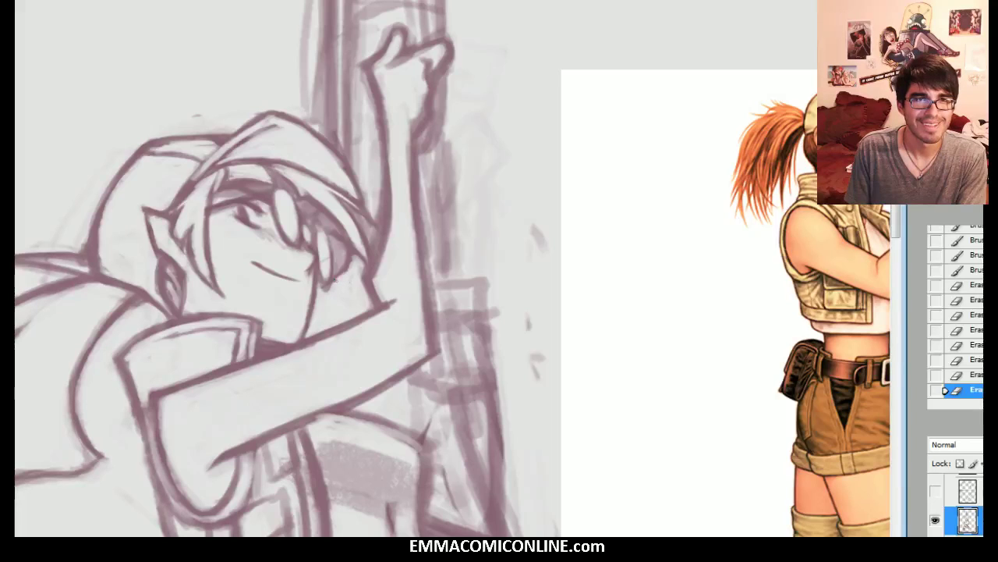
pyautogui.hotkey('ctrl', 'shift', 'z')
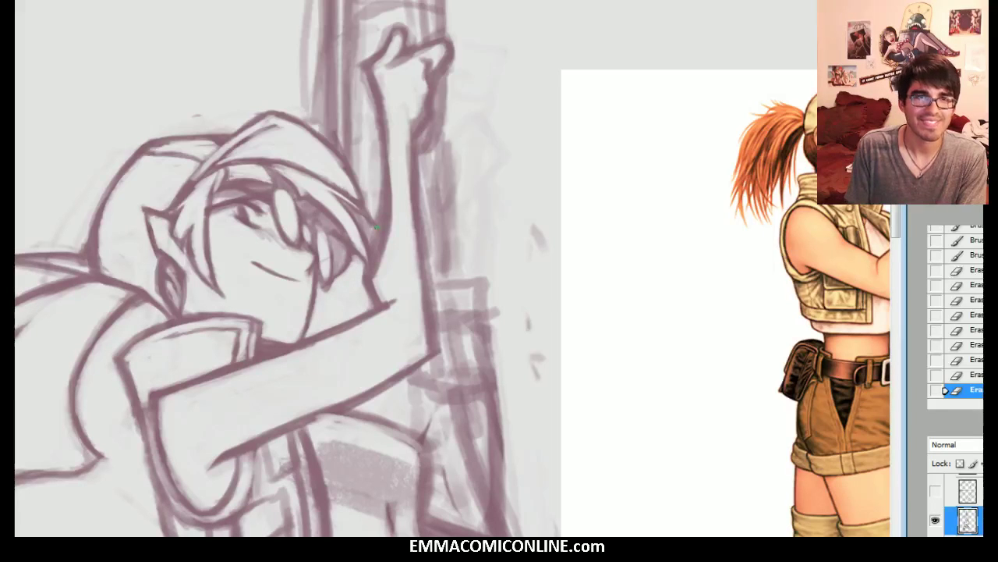
pyautogui.hotkey('ctrl', 'shift', 'z')
pyautogui.hotkey('ctrl', 'shift', 'z')
pyautogui.hotkey('ctrl', 'shift', 'z')
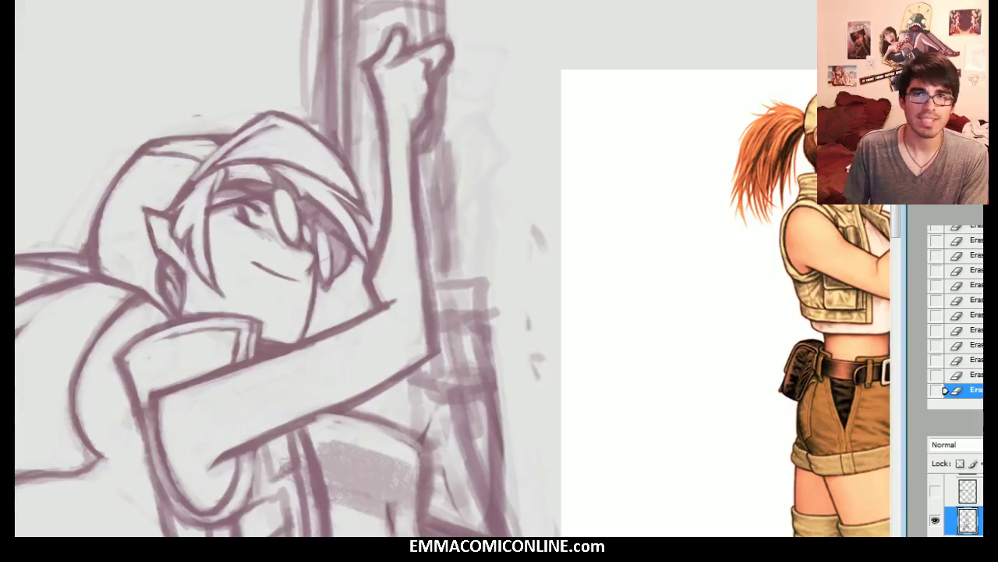
# Step: Redraw the edge of the cap's brim and darken the hair strand beside the far cheek
pyautogui.moveTo(375, 204); pyautogui.dragTo(442, 223)
pyautogui.press('b')
pyautogui.moveTo(334, 184); pyautogui.dragTo(414, 216)
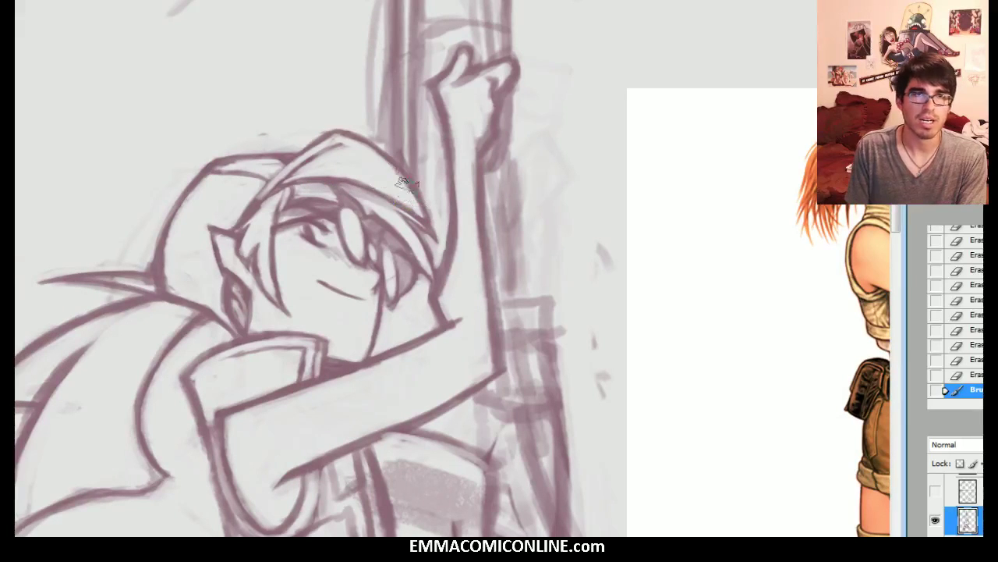
pyautogui.moveTo(390, 302); pyautogui.dragTo(392, 307)
pyautogui.moveTo(387, 286); pyautogui.dragTo(392, 303)
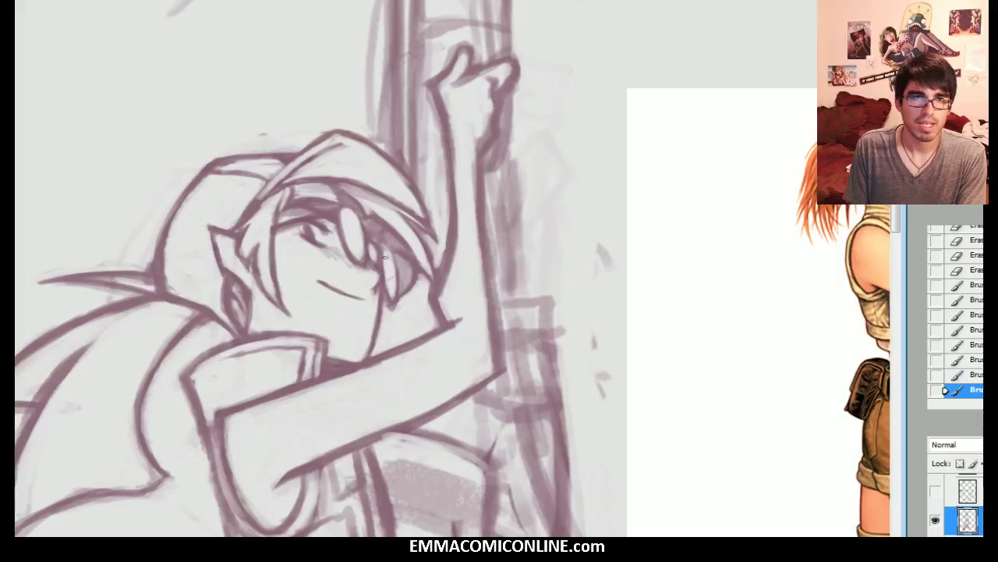
# Step: Erase excess marks around the glasses and the hair above the lens
pyautogui.press('e')
pyautogui.moveTo(385, 254); pyautogui.dragTo(374, 241)
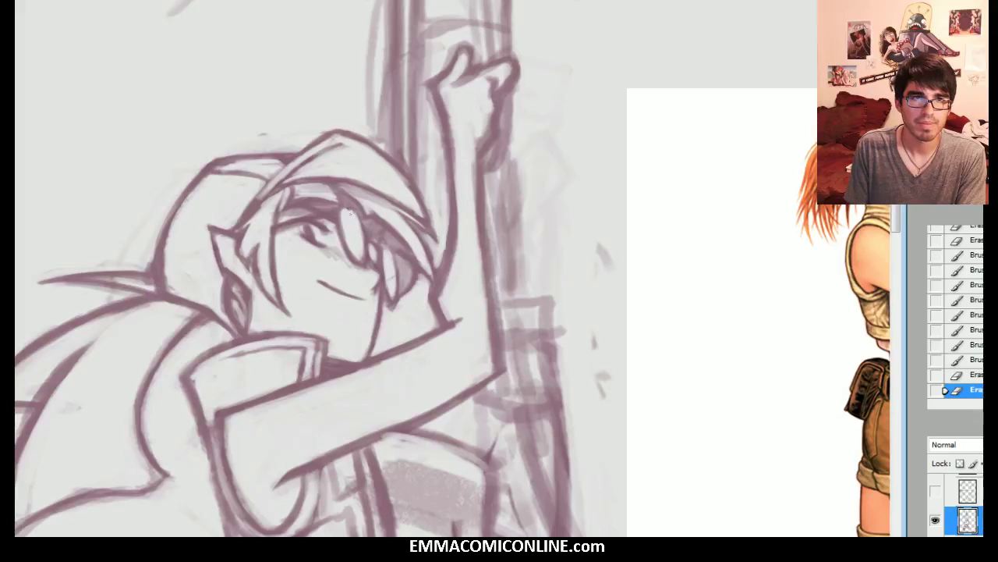
pyautogui.moveTo(348, 203); pyautogui.dragTo(343, 212)
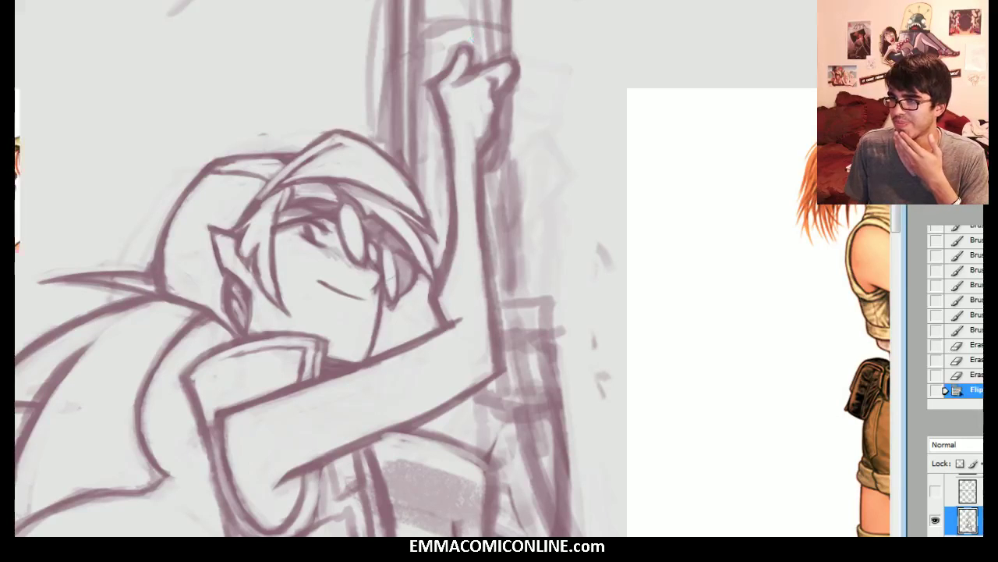
# Step: Flip the canvas back horizontally, lasso the smiling mouth, move it slightly and deselect it
pyautogui.hotkey('ctrl', 'shift', 'h')
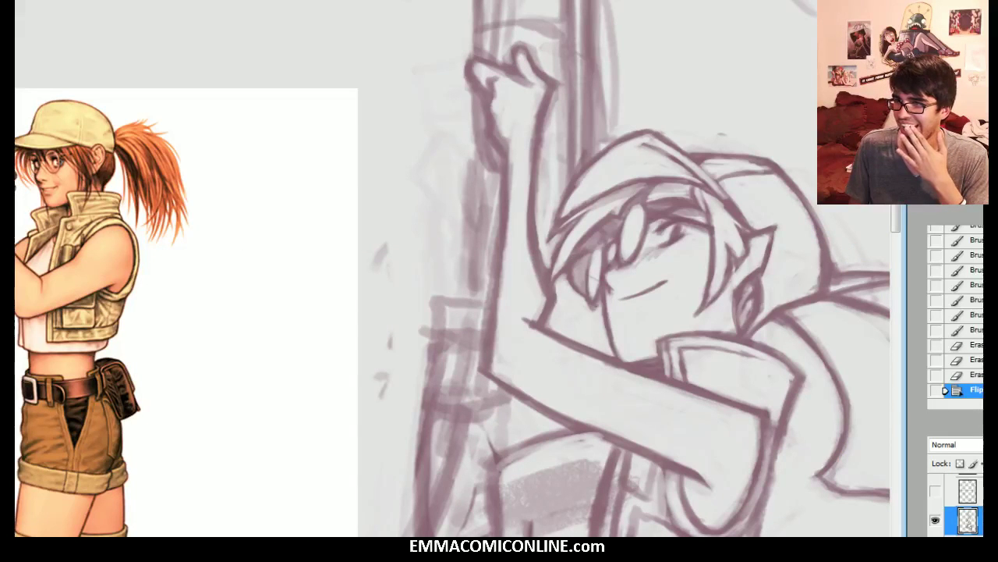
pyautogui.moveTo(592, 281); pyautogui.dragTo(563, 234)
pyautogui.moveTo(499, 312); pyautogui.dragTo(453, 312)
pyautogui.press('l')
pyautogui.moveTo(538, 248)
pyautogui.mouseDown()
pyautogui.moveTo(577, 259)
pyautogui.moveTo(539, 250)
pyautogui.moveTo(583, 248)
pyautogui.mouseUp()
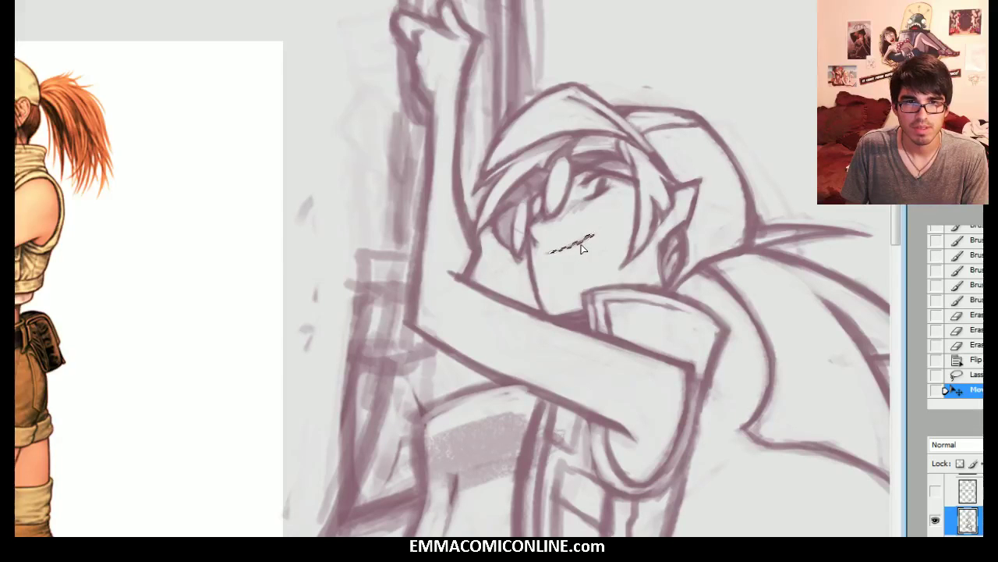
pyautogui.click(576, 228)
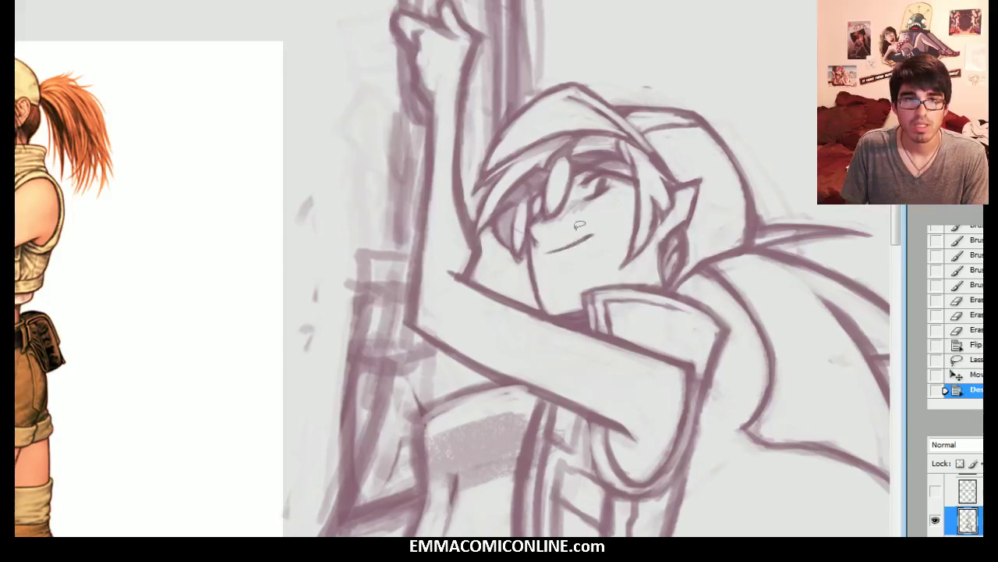
# Step: Refine the tip and underside of the nose with small brush and eraser strokes
pyautogui.press('b')
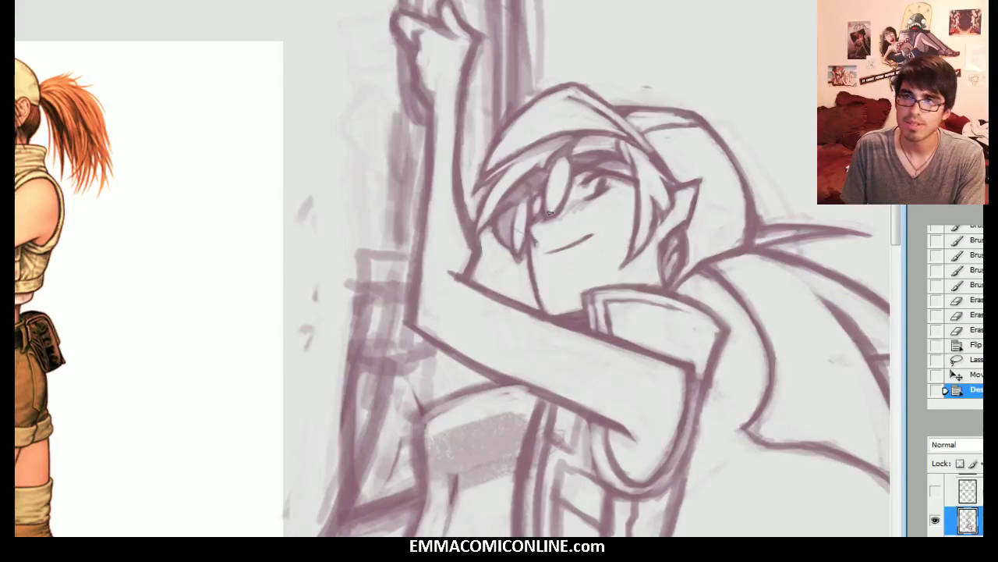
pyautogui.moveTo(535, 240); pyautogui.dragTo(537, 231)
pyautogui.press('e')
pyautogui.moveTo(538, 239)
pyautogui.mouseDown()
pyautogui.moveTo(539, 250)
pyautogui.moveTo(536, 240)
pyautogui.mouseUp()
pyautogui.press('b')
pyautogui.moveTo(532, 231)
pyautogui.mouseDown()
pyautogui.moveTo(537, 241)
pyautogui.moveTo(536, 227)
pyautogui.mouseUp()
pyautogui.moveTo(534, 231); pyautogui.dragTo(538, 225)
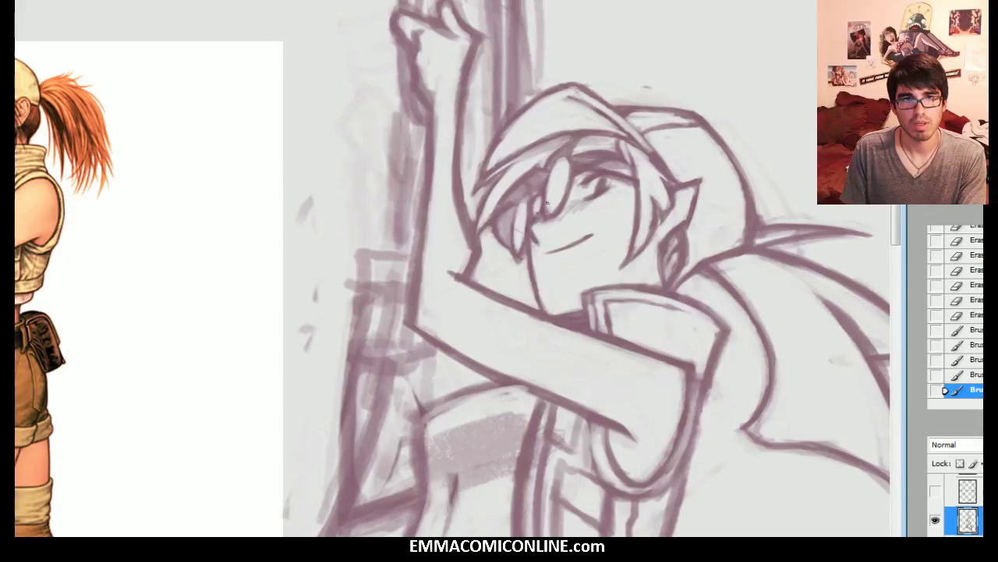
# Step: Toggle the top sketch layer's visibility to compare the smiling face with the frowning version
pyautogui.click(935, 519)
pyautogui.click(935, 549)
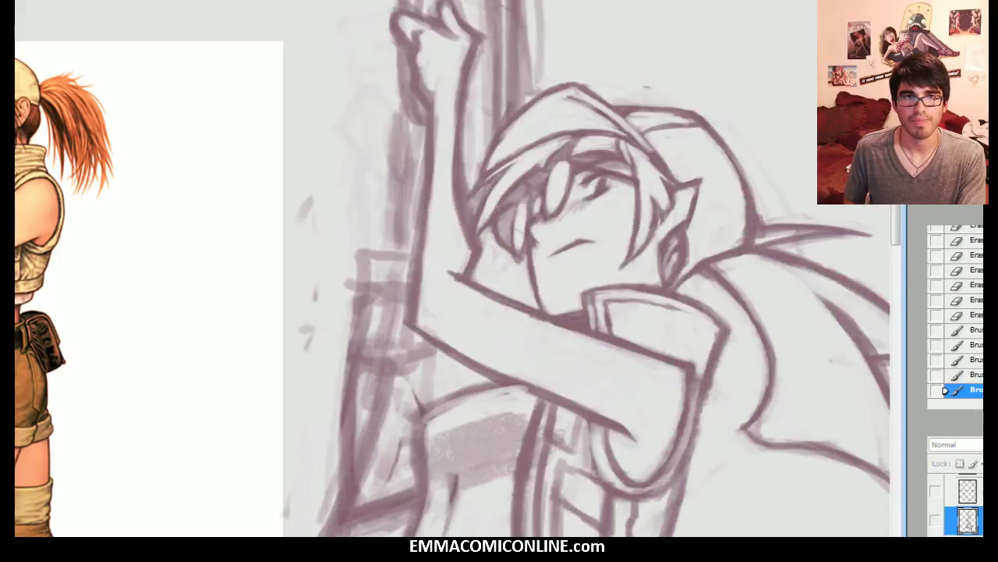
pyautogui.click(935, 518)
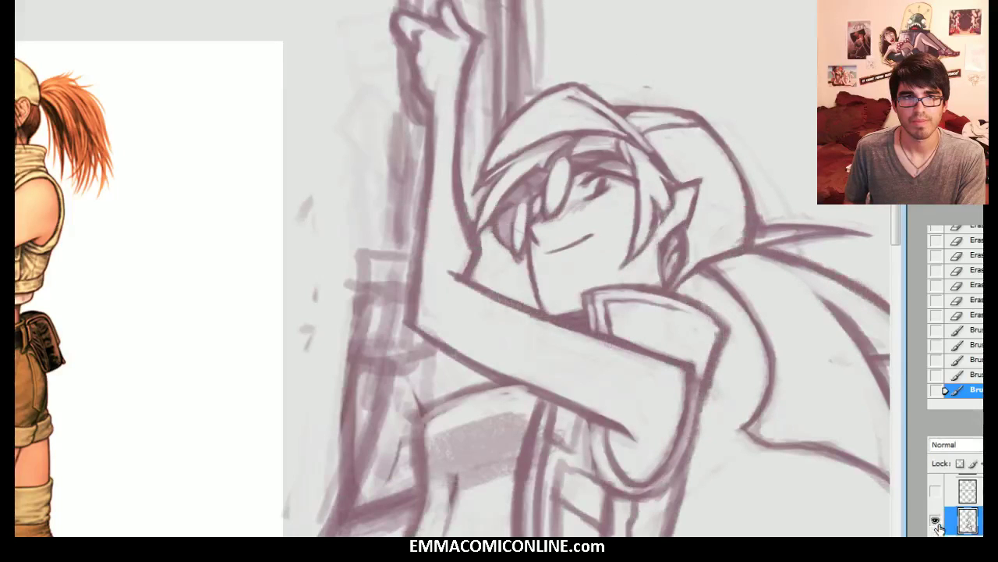
# Step: Clean up the nose tip and redraw the nose bridge up to the glasses
pyautogui.press('e')
pyautogui.moveTo(538, 235)
pyautogui.mouseDown()
pyautogui.moveTo(546, 257)
pyautogui.moveTo(534, 241)
pyautogui.mouseUp()
pyautogui.press('b')
pyautogui.moveTo(530, 231); pyautogui.dragTo(533, 238)
pyautogui.moveTo(535, 224)
pyautogui.mouseDown()
pyautogui.moveTo(531, 231)
pyautogui.moveTo(541, 201)
pyautogui.mouseUp()
pyautogui.moveTo(534, 238); pyautogui.dragTo(532, 233)
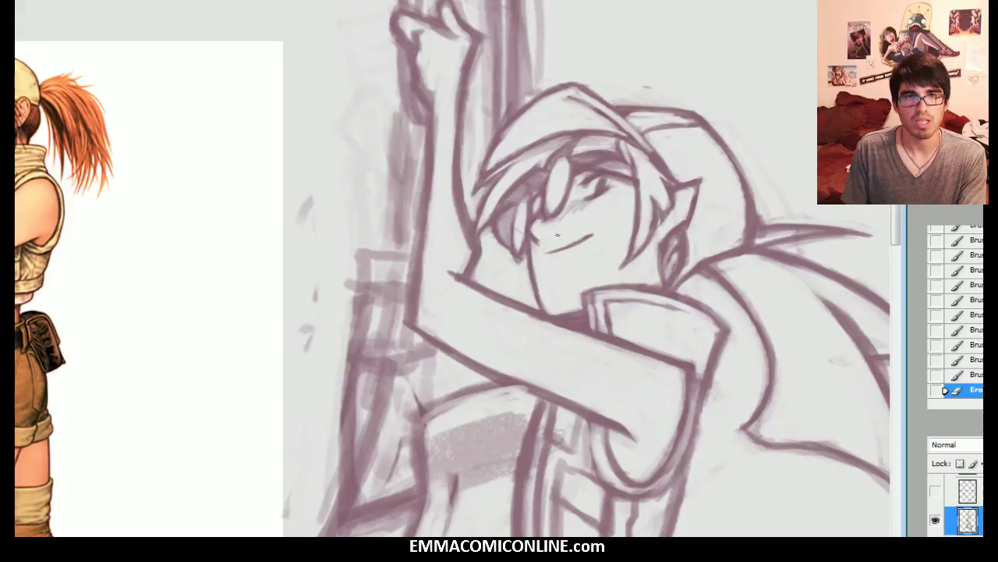
# Step: Hide and show the edited layer repeatedly to compare the revised nose and smile with the original face
pyautogui.click(935, 521)
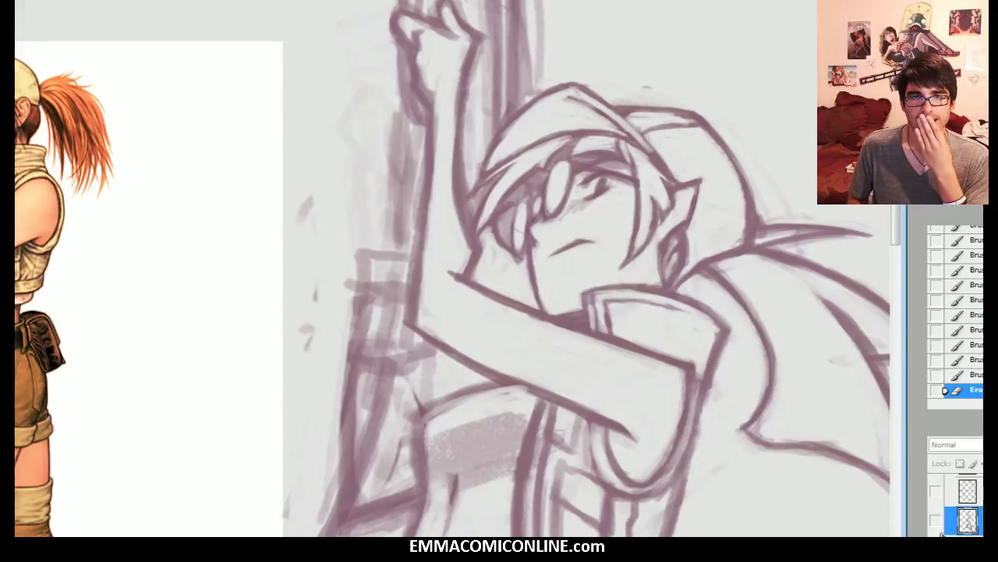
pyautogui.click(936, 520)
pyautogui.click(936, 521)
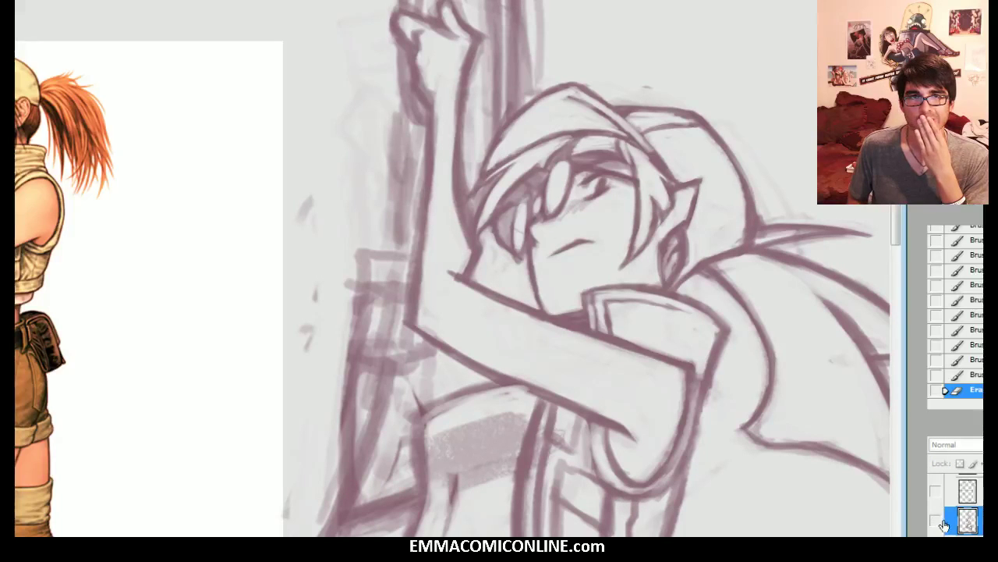
pyautogui.click(935, 519)
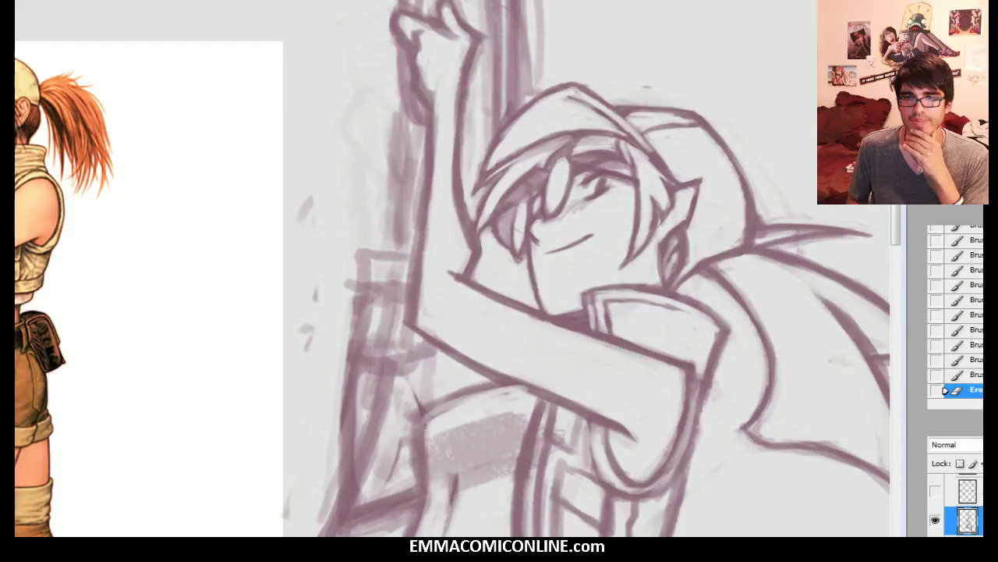
# Step: Delete the smiling-face layer and duplicate the remaining frowning sketch layer
pyautogui.press('Return')
pyautogui.click(935, 519)
pyautogui.moveTo(500, 281); pyautogui.dragTo(443, 290)
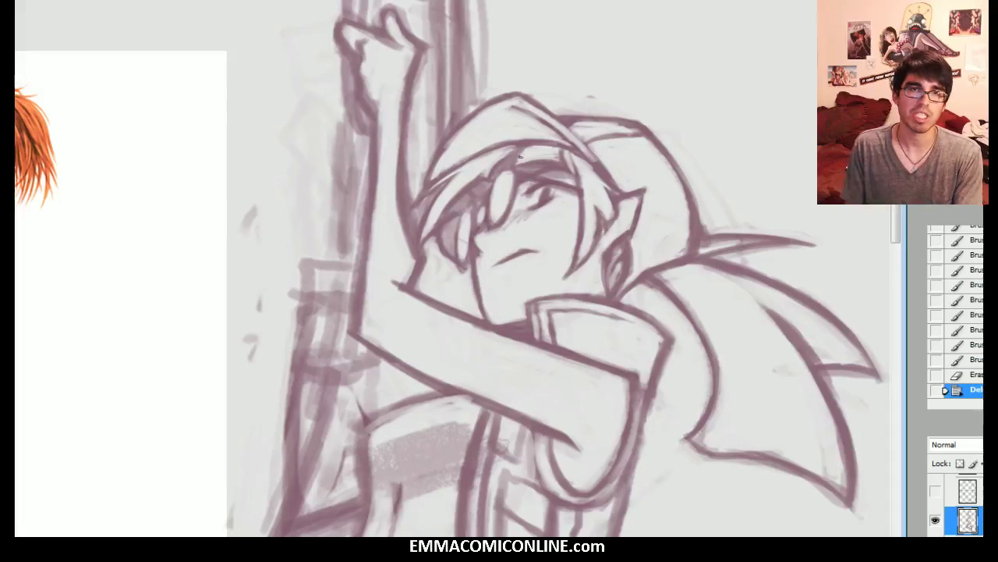
pyautogui.hotkey('ctrl', 'j')
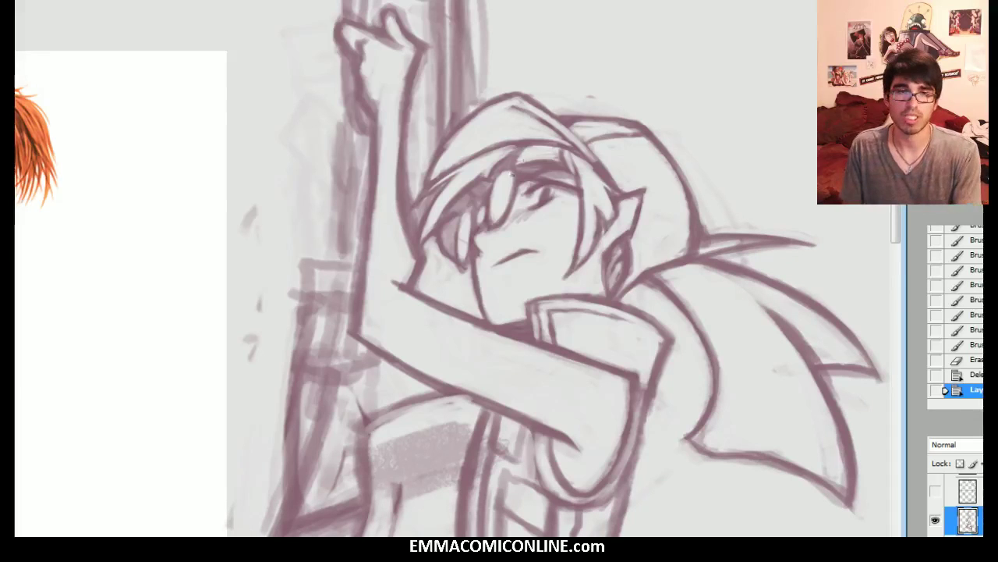
# Step: Refine the eye behind the glasses with small brush and eraser strokes, and darken the inside of the ear
pyautogui.click(530, 195)
pyautogui.click(530, 195)
pyautogui.click(530, 194)
pyautogui.click(530, 194)
pyautogui.click(524, 201)
pyautogui.click(530, 199)
pyautogui.click(530, 198)
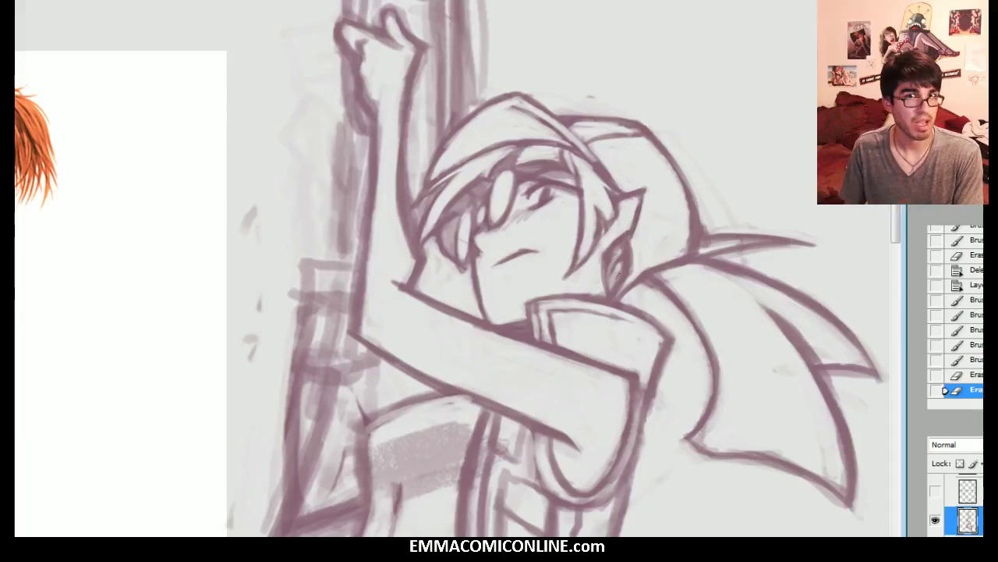
pyautogui.moveTo(536, 198); pyautogui.dragTo(527, 179)
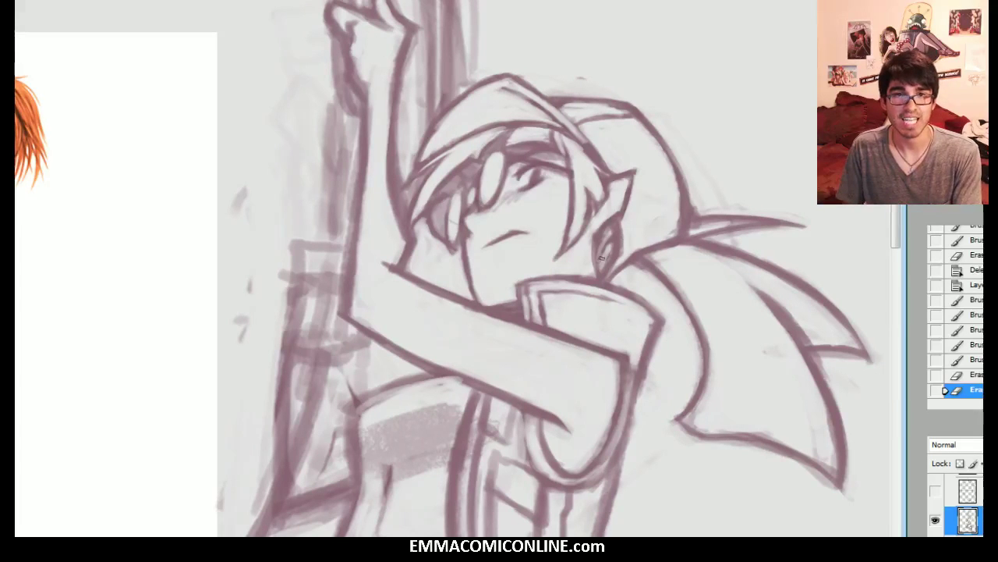
pyautogui.moveTo(601, 267); pyautogui.dragTo(607, 223)
# Step: Examine the figure from head to legs at different magnifications alongside the character reference
pyautogui.moveTo(616, 312)
pyautogui.mouseDown()
pyautogui.moveTo(618, 191)
pyautogui.moveTo(710, 142)
pyautogui.mouseUp()
pyautogui.hotkey('ctrl', '-')
pyautogui.moveTo(505, 234); pyautogui.dragTo(504, 355)
pyautogui.scroll(-10, 458, 268)
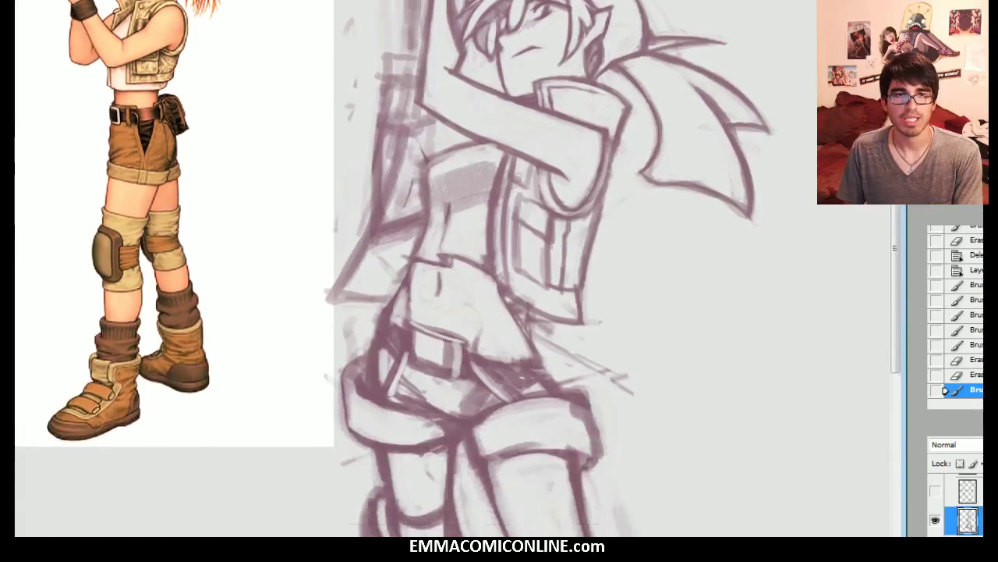
pyautogui.scroll(12, 458, 269)
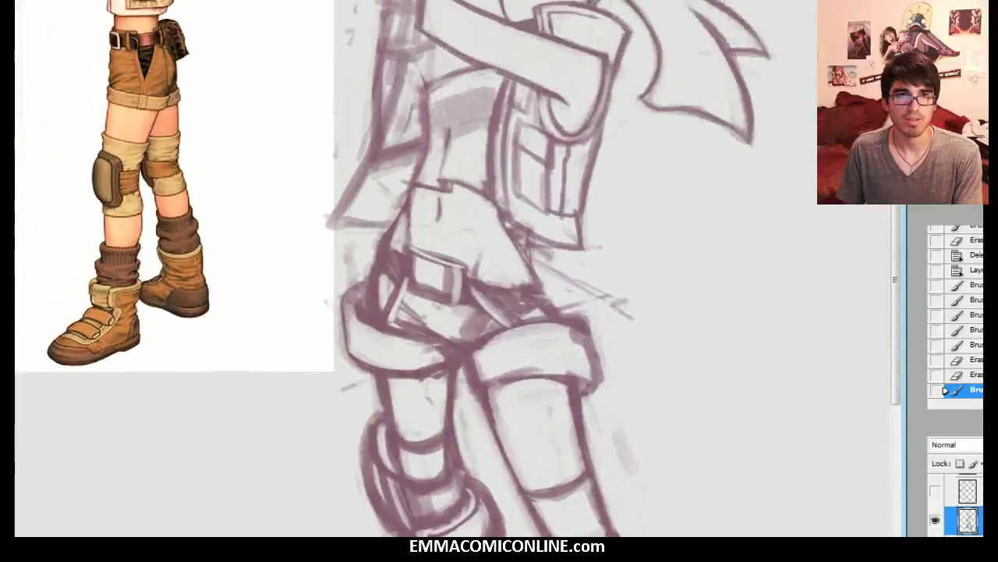
pyautogui.scroll(4, 458, 268)
pyautogui.scroll(-2, 458, 268)
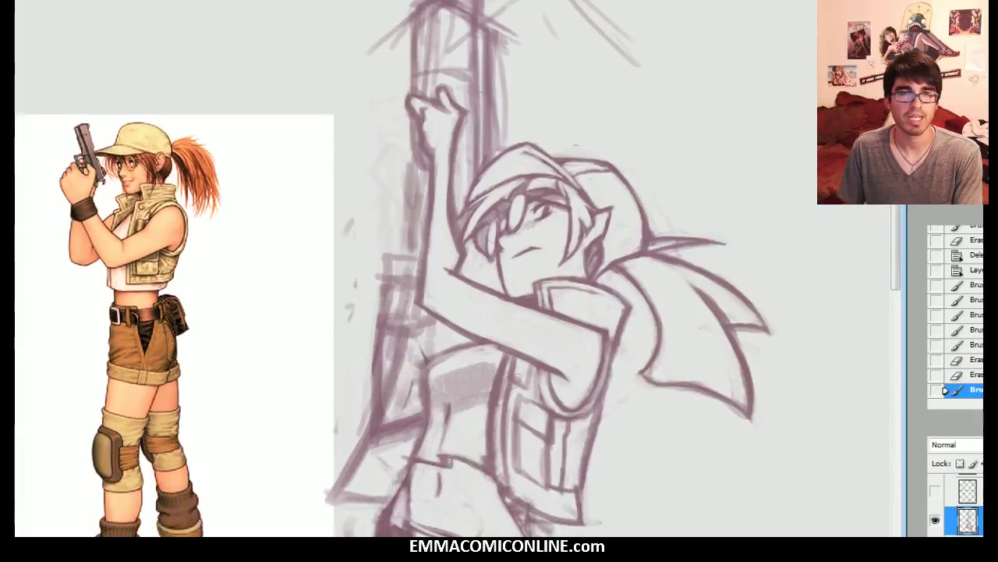
pyautogui.hotkey('ctrl', '+')
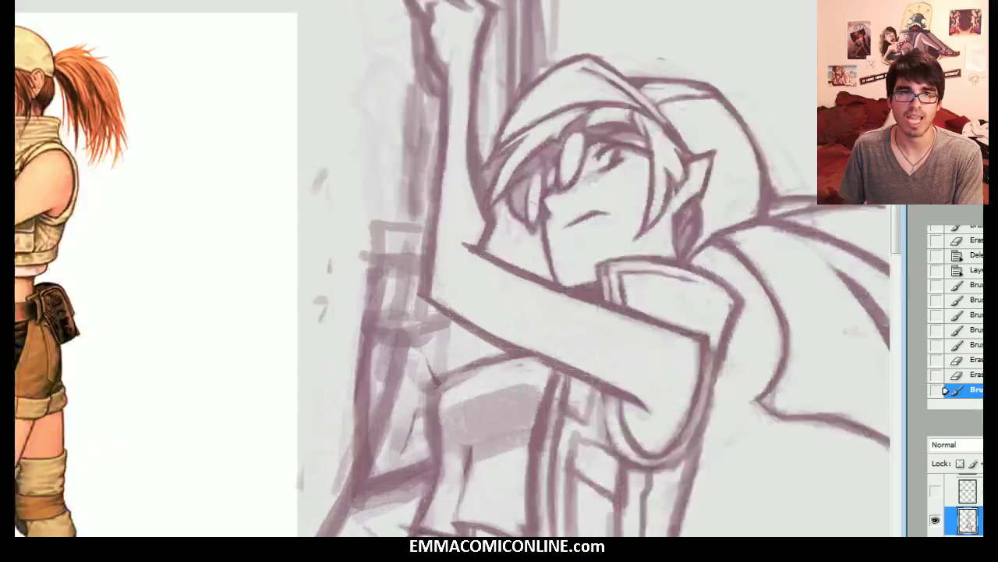
pyautogui.moveTo(468, 203); pyautogui.dragTo(458, 156)
pyautogui.scroll(-1, 458, 269)
pyautogui.scroll(3, 458, 268)
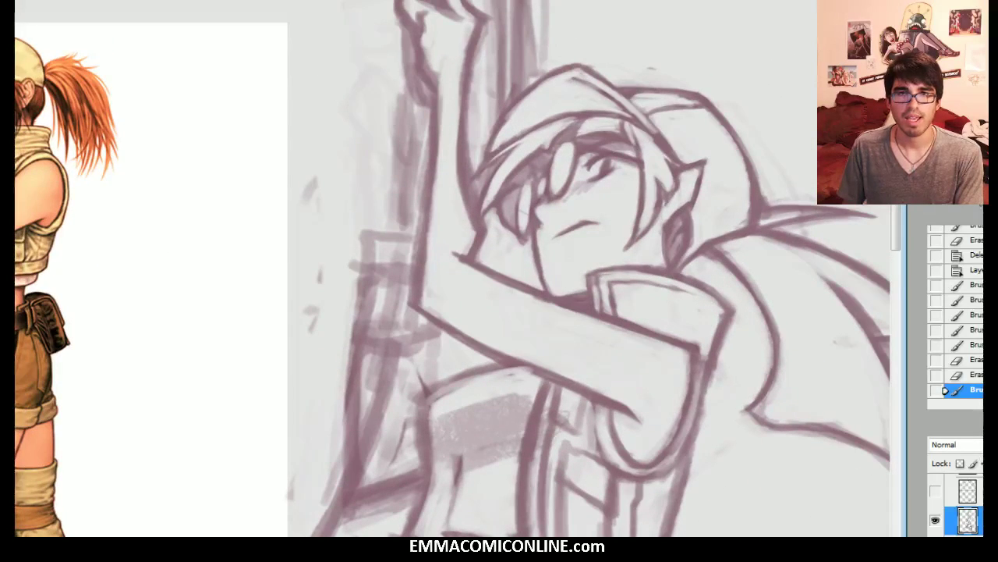
pyautogui.scroll(-3, 458, 268)
pyautogui.scroll(1, 458, 268)
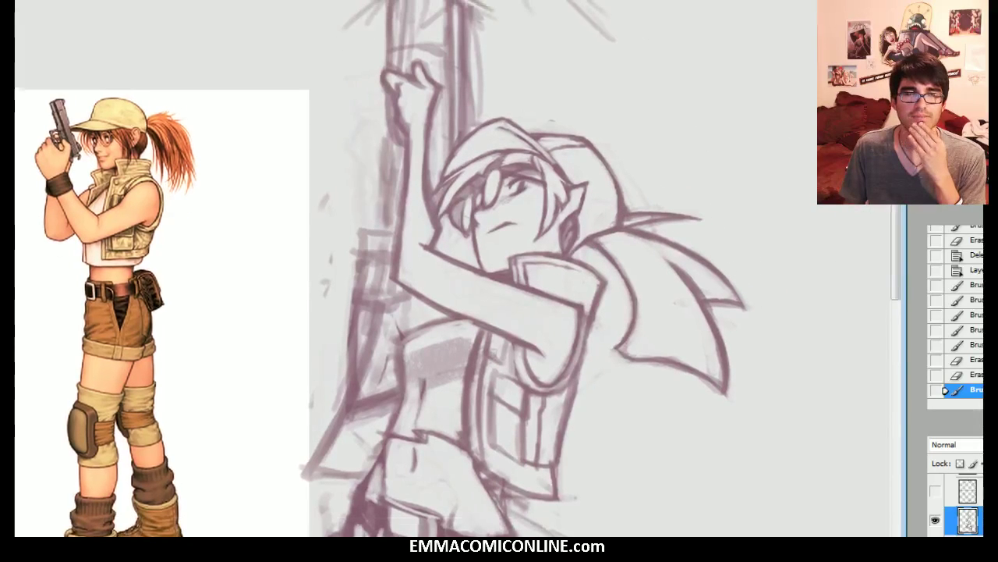
pyautogui.scroll(3, 458, 268)
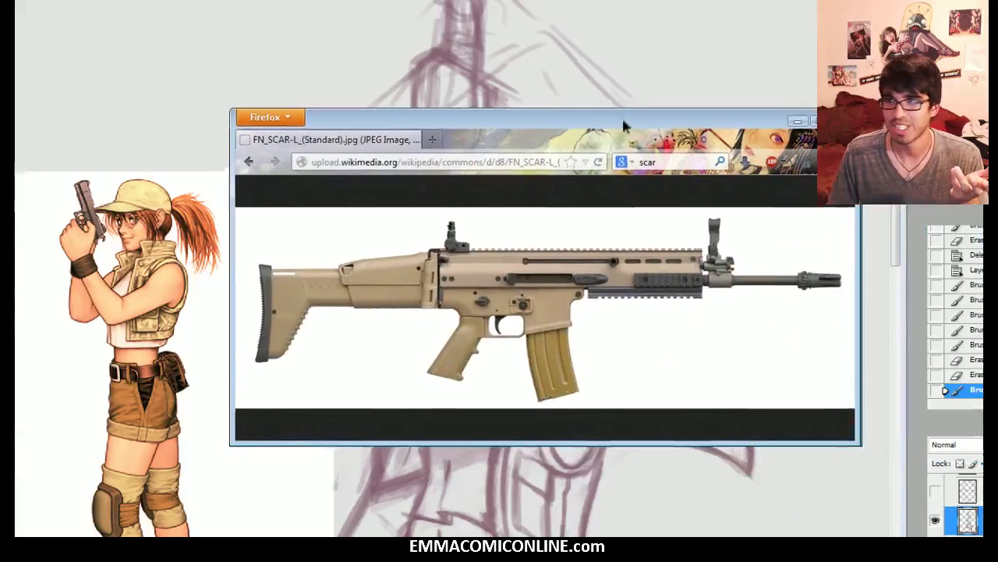
# Step: Bring the FN SCAR-L rifle photo from the browser into the drawing and scale it down
pyautogui.moveTo(624, 127); pyautogui.dragTo(571, 133)
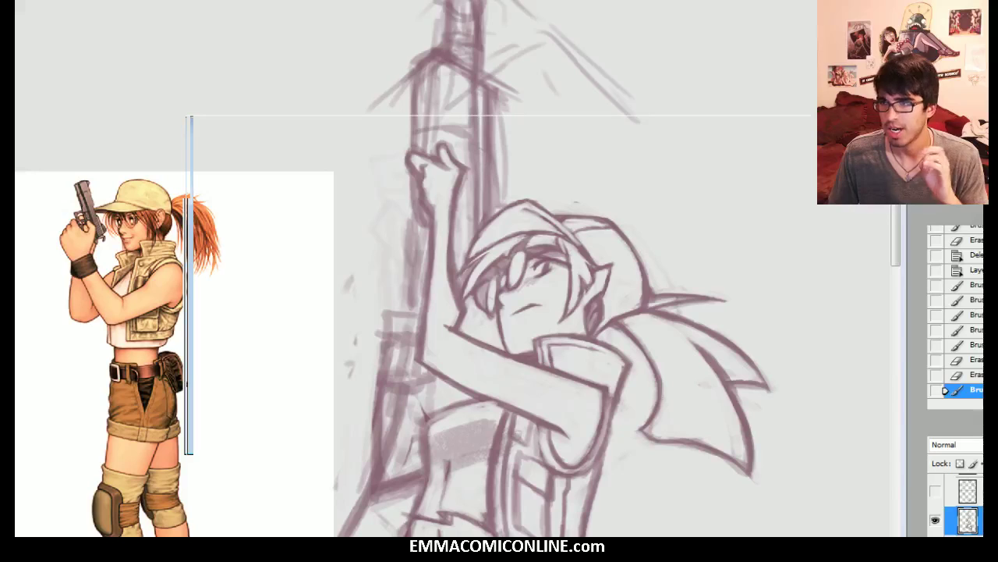
pyautogui.hotkey('ctrl', 'v')
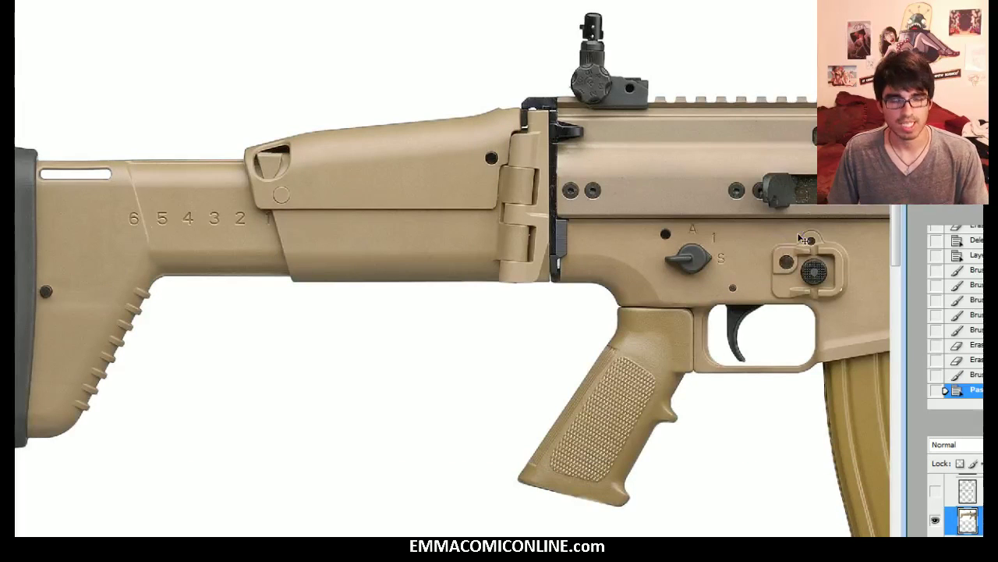
pyautogui.hotkey('ctrl', 't')
pyautogui.moveTo(494, 250); pyautogui.dragTo(491, 251)
pyautogui.moveTo(766, 237); pyautogui.dragTo(422, 265)
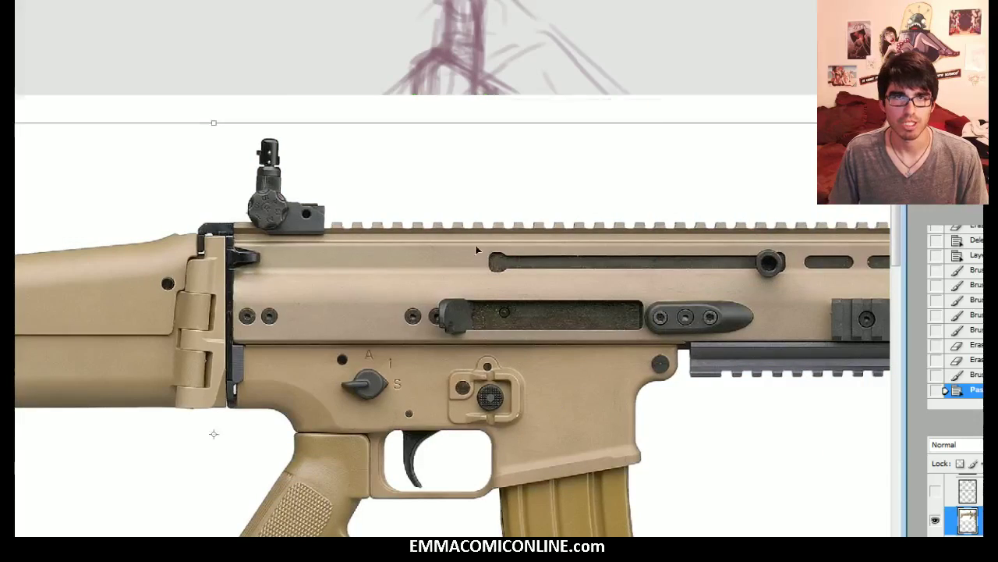
pyautogui.moveTo(705, 215); pyautogui.dragTo(577, 228)
pyautogui.moveTo(786, 175); pyautogui.dragTo(576, 183)
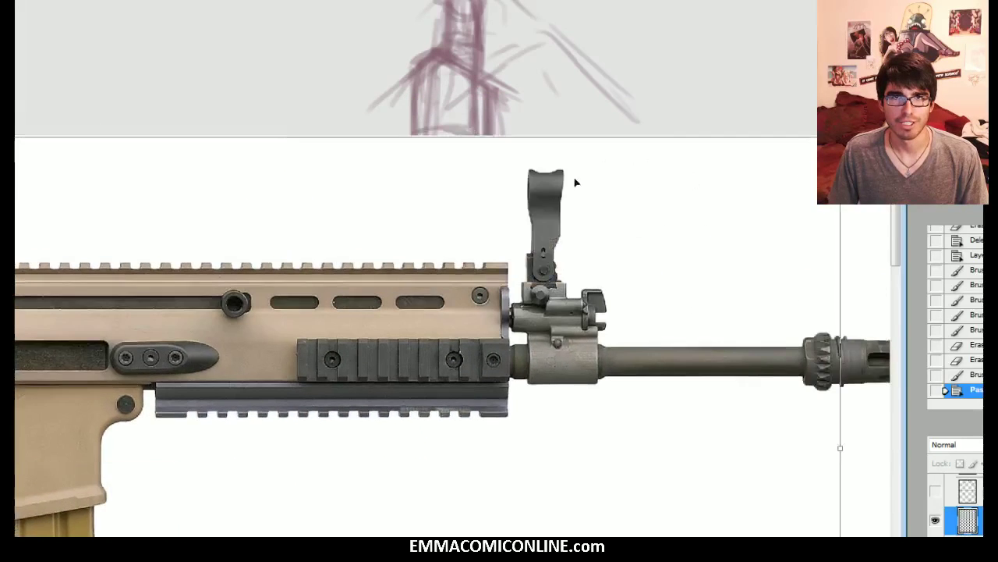
pyautogui.moveTo(689, 224)
pyautogui.mouseDown()
pyautogui.moveTo(539, 312)
pyautogui.moveTo(117, 478)
pyautogui.moveTo(51, 425)
pyautogui.moveTo(379, 353)
pyautogui.moveTo(315, 386)
pyautogui.mouseUp()
pyautogui.moveTo(145, 401)
pyautogui.mouseDown()
pyautogui.moveTo(403, 327)
pyautogui.moveTo(632, 240)
pyautogui.mouseUp()
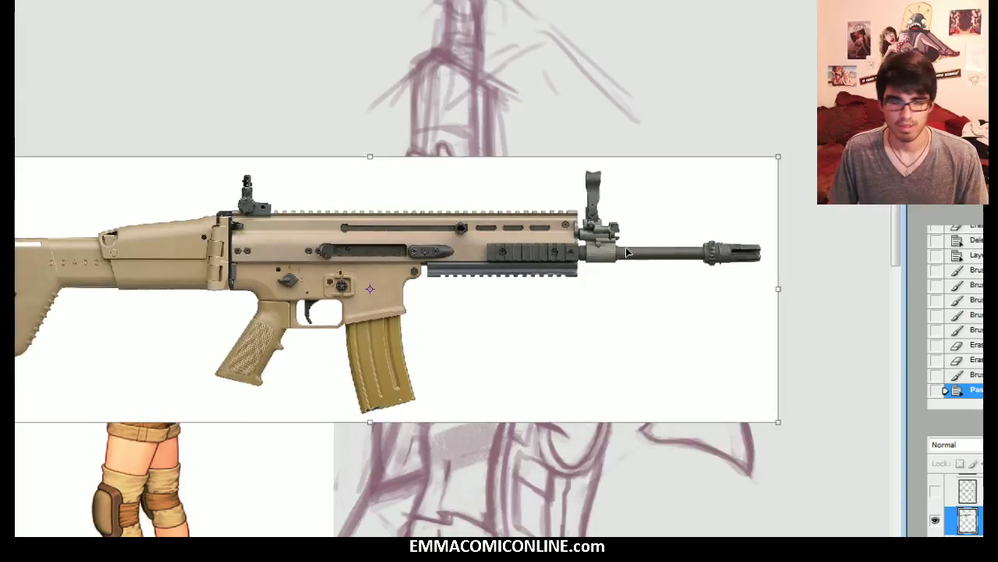
# Step: Mirror the rifle photo and rotate it nearly upright with the barrel pointing up and the magazine facing away from the figure
pyautogui.rightClick(604, 245)
pyautogui.click(673, 436)
pyautogui.press('Return')
pyautogui.hotkey('ctrl', 't')
pyautogui.moveTo(792, 221)
pyautogui.mouseDown()
pyautogui.moveTo(676, 401)
pyautogui.moveTo(316, 452)
pyautogui.moveTo(351, 425)
pyautogui.moveTo(373, 366)
pyautogui.mouseUp()
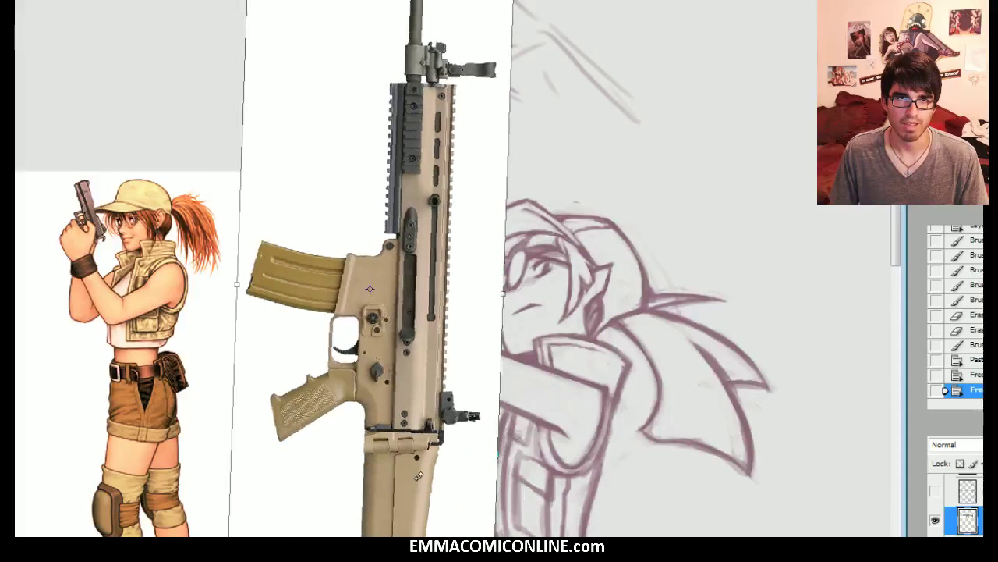
# Step: Shrink the rifle photo to fit beside the figure, place it over the character reference and apply the transform
pyautogui.moveTo(393, 293); pyautogui.dragTo(270, 238)
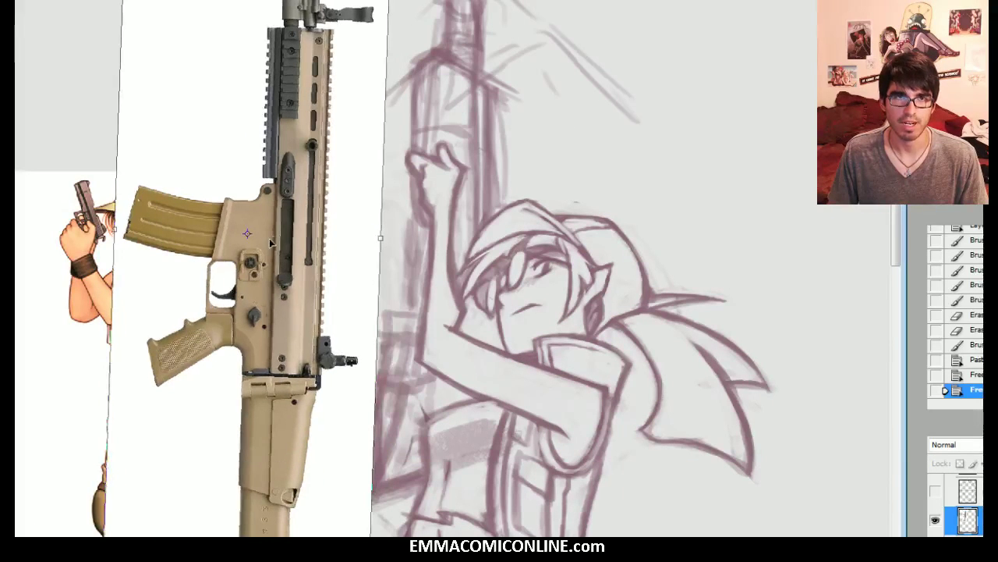
pyautogui.moveTo(265, 221); pyautogui.dragTo(234, 255)
pyautogui.hotkey('ctrl', '-')
pyautogui.moveTo(249, 177); pyautogui.dragTo(248, 244)
pyautogui.moveTo(363, 6); pyautogui.dragTo(280, 145)
pyautogui.moveTo(260, 208); pyautogui.dragTo(283, 131)
pyautogui.moveTo(322, 71); pyautogui.dragTo(357, 25)
pyautogui.moveTo(329, 117); pyautogui.dragTo(315, 105)
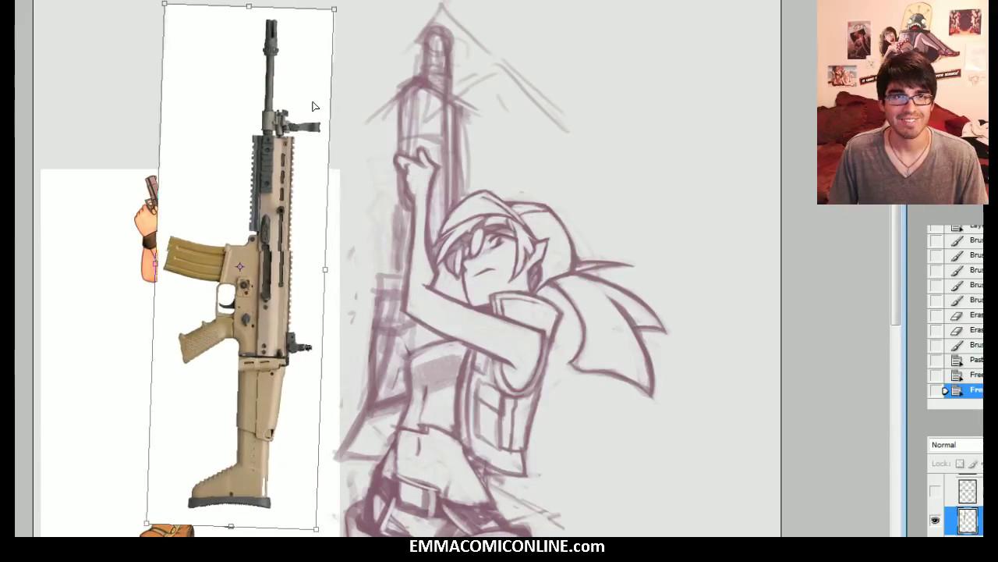
pyautogui.press('Return')
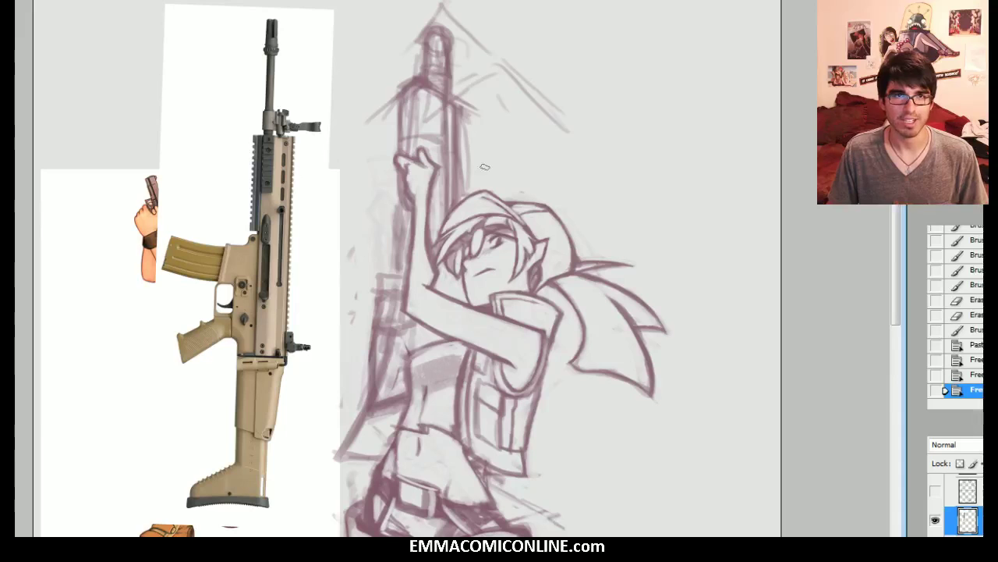
# Step: Move the rifle photo to the other side of the figure to uncover the character reference, and select the sketch layer
pyautogui.hotkey('ctrl', '+')
pyautogui.moveTo(468, 273); pyautogui.dragTo(453, 260)
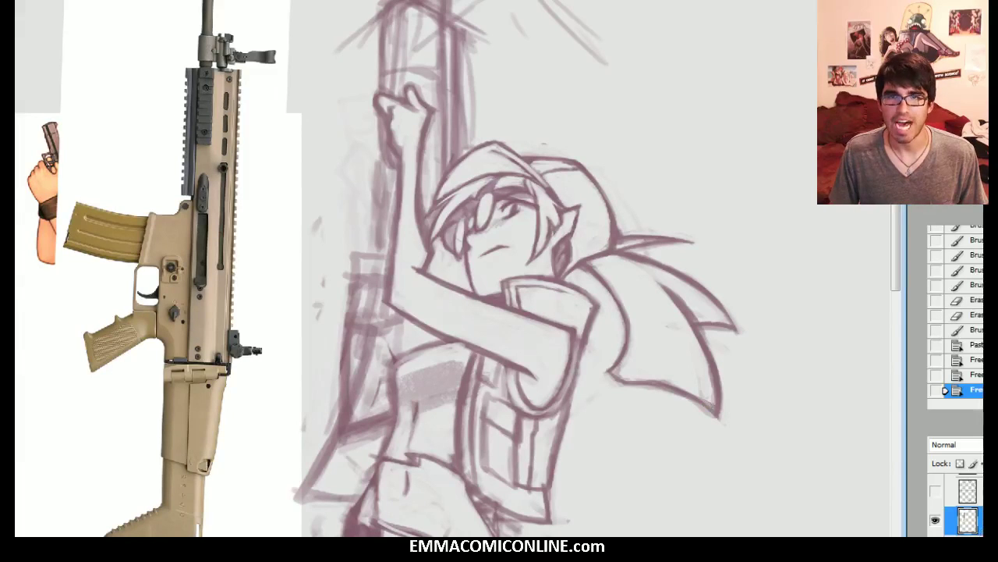
pyautogui.moveTo(256, 127)
pyautogui.mouseDown()
pyautogui.moveTo(21, 148)
pyautogui.moveTo(210, 142)
pyautogui.moveTo(75, 127)
pyautogui.moveTo(114, 126)
pyautogui.moveTo(722, 143)
pyautogui.mouseUp()
pyautogui.moveTo(680, 201); pyautogui.dragTo(896, 216)
pyautogui.click(969, 548)
pyautogui.click(935, 549)
pyautogui.click(935, 549)
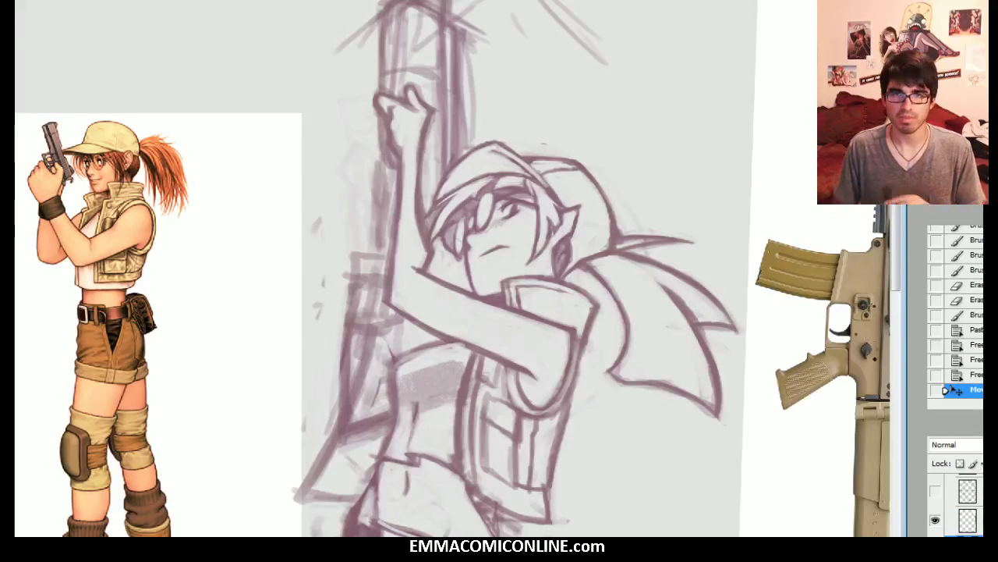
# Step: Duplicate the sketch layer, draw a shaded wristband below the raised hand and clean up the forearm with the eraser
pyautogui.hotkey('ctrl', 'j')
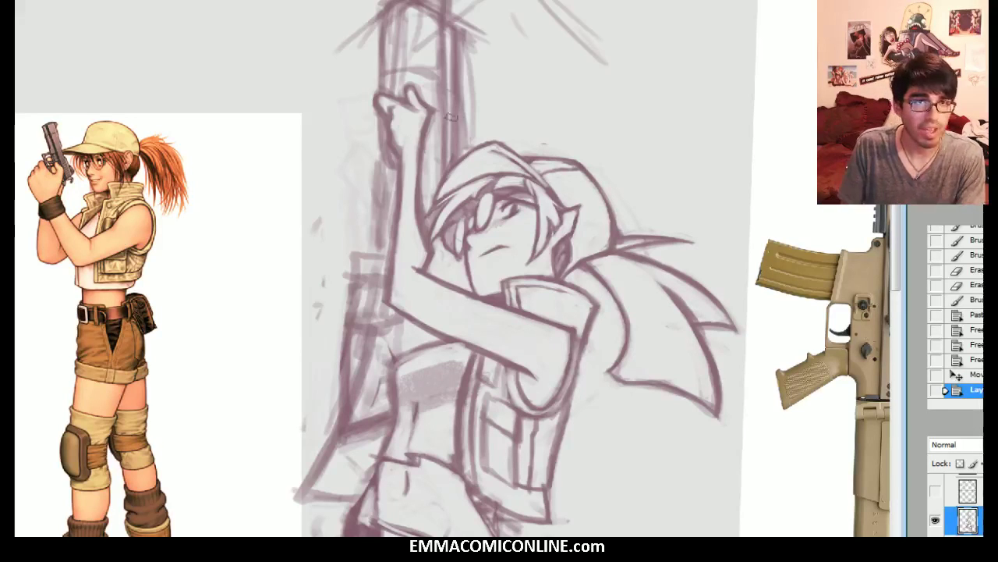
pyautogui.moveTo(404, 149); pyautogui.dragTo(419, 137)
pyautogui.moveTo(402, 183)
pyautogui.mouseDown()
pyautogui.moveTo(415, 175)
pyautogui.moveTo(399, 200)
pyautogui.moveTo(412, 148)
pyautogui.mouseUp()
pyautogui.moveTo(405, 167); pyautogui.dragTo(415, 139)
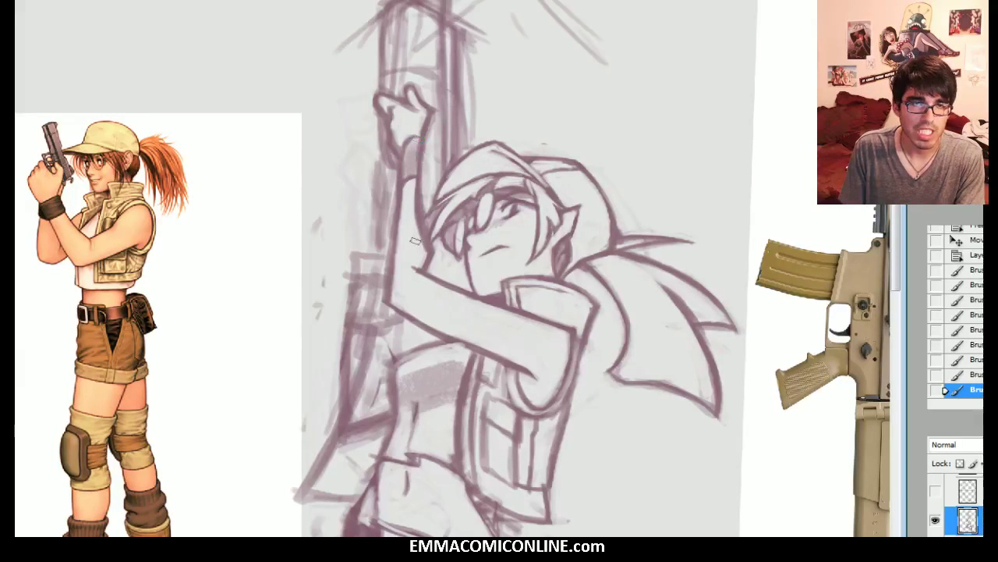
pyautogui.moveTo(404, 226); pyautogui.dragTo(407, 199)
pyautogui.moveTo(399, 243); pyautogui.dragTo(399, 212)
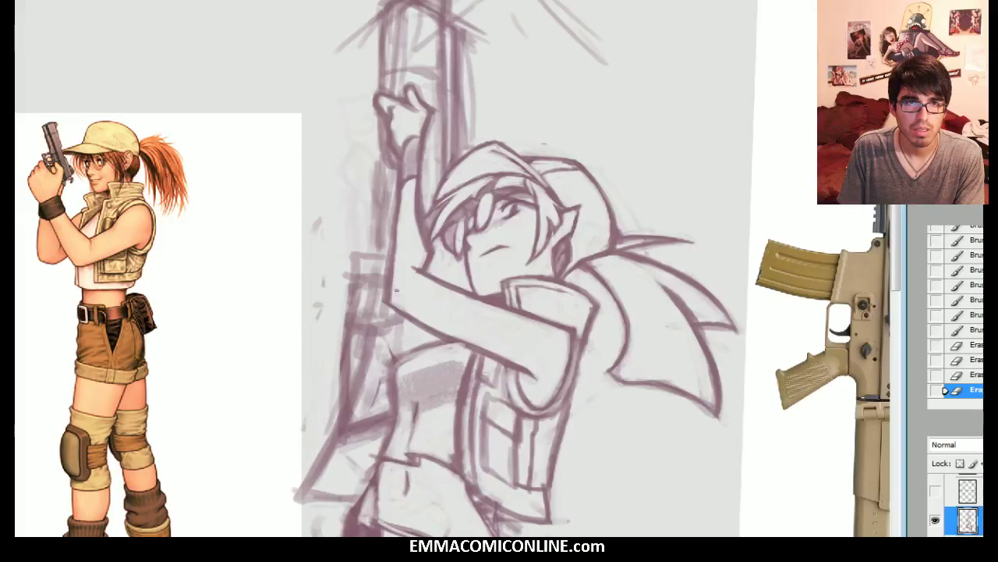
pyautogui.moveTo(396, 289); pyautogui.dragTo(440, 128)
pyautogui.moveTo(598, 155)
pyautogui.mouseDown()
pyautogui.moveTo(631, 136)
pyautogui.moveTo(598, 136)
pyautogui.mouseUp()
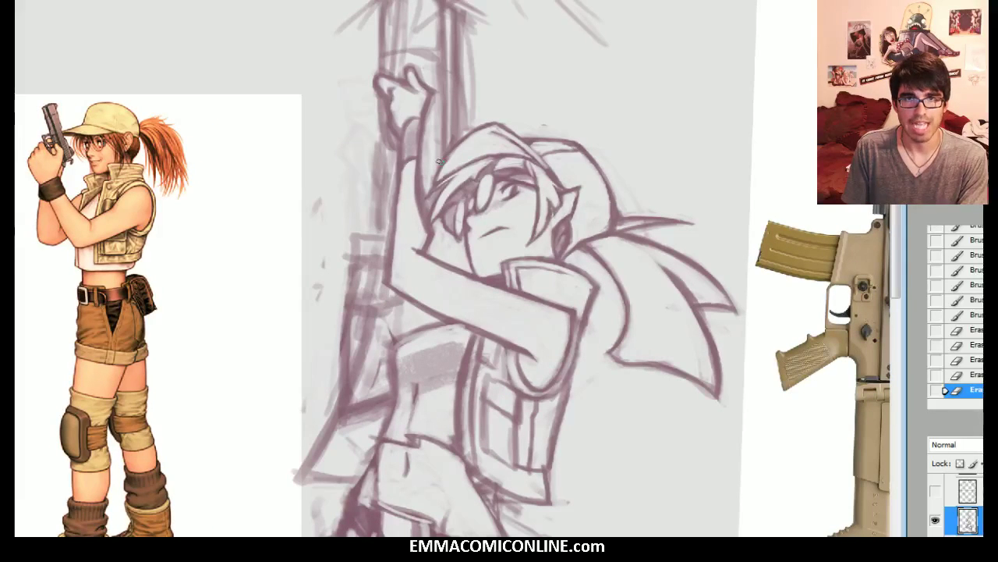
# Step: Move the rifle photo back over the character reference, close to the sketched weapon
pyautogui.scroll(2, 459, 269)
pyautogui.scroll(-2, 459, 268)
pyautogui.scroll(2, 458, 268)
pyautogui.scroll(-2, 458, 269)
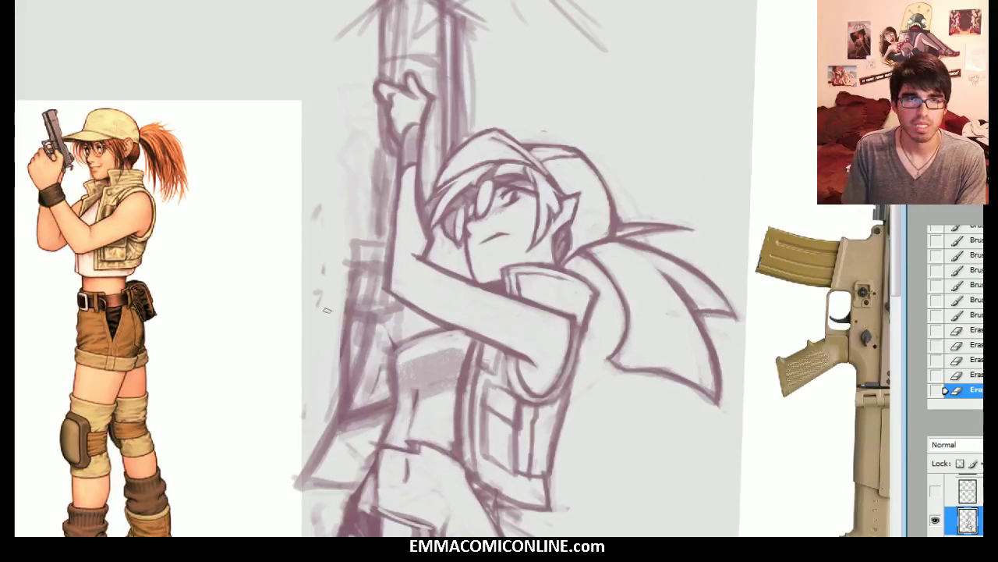
pyautogui.scroll(-2, 965, 511)
pyautogui.scroll(2, 966, 511)
pyautogui.click(967, 552)
pyautogui.moveTo(808, 224); pyautogui.dragTo(34, 237)
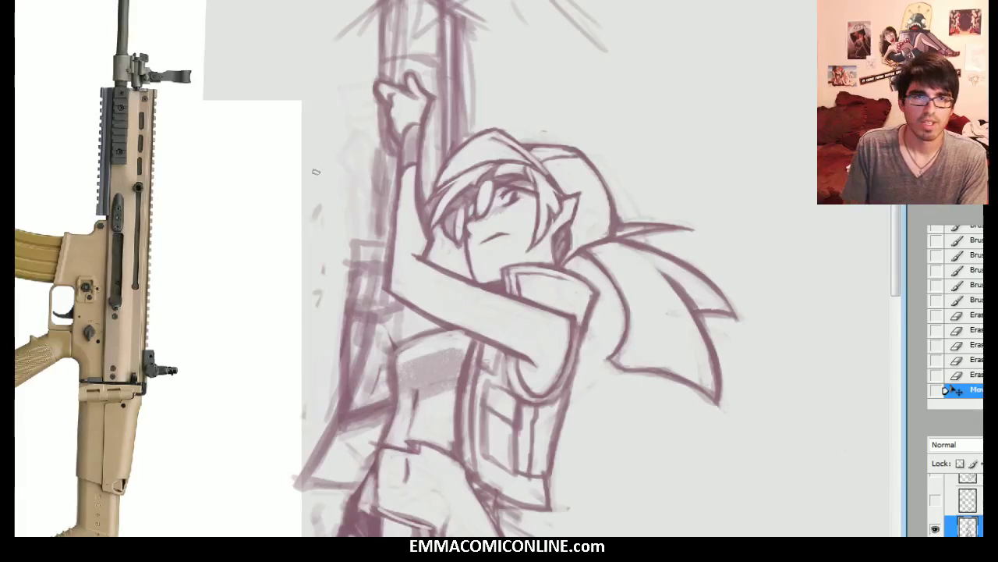
# Step: Sketch the rifle's boxy magazine projecting beside the bent arm and mark a short line beside the upper weapon
pyautogui.moveTo(393, 302); pyautogui.dragTo(375, 305)
pyautogui.moveTo(390, 298)
pyautogui.mouseDown()
pyautogui.moveTo(312, 329)
pyautogui.moveTo(315, 304)
pyautogui.mouseUp()
pyautogui.moveTo(313, 324); pyautogui.dragTo(322, 276)
pyautogui.moveTo(314, 318)
pyautogui.mouseDown()
pyautogui.moveTo(323, 275)
pyautogui.moveTo(362, 362)
pyautogui.mouseUp()
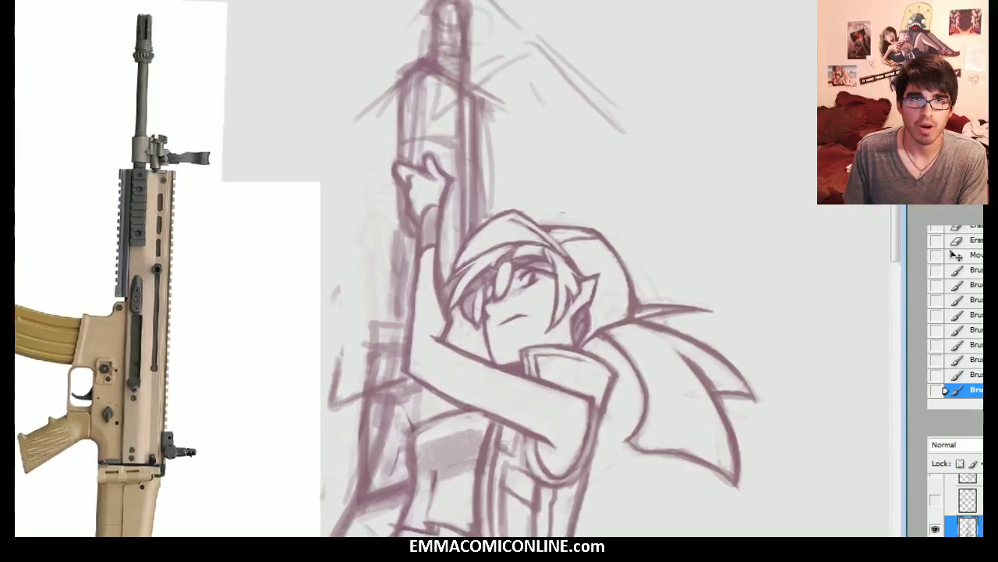
pyautogui.moveTo(402, 177); pyautogui.dragTo(408, 170)
pyautogui.moveTo(523, 107); pyautogui.dragTo(532, 160)
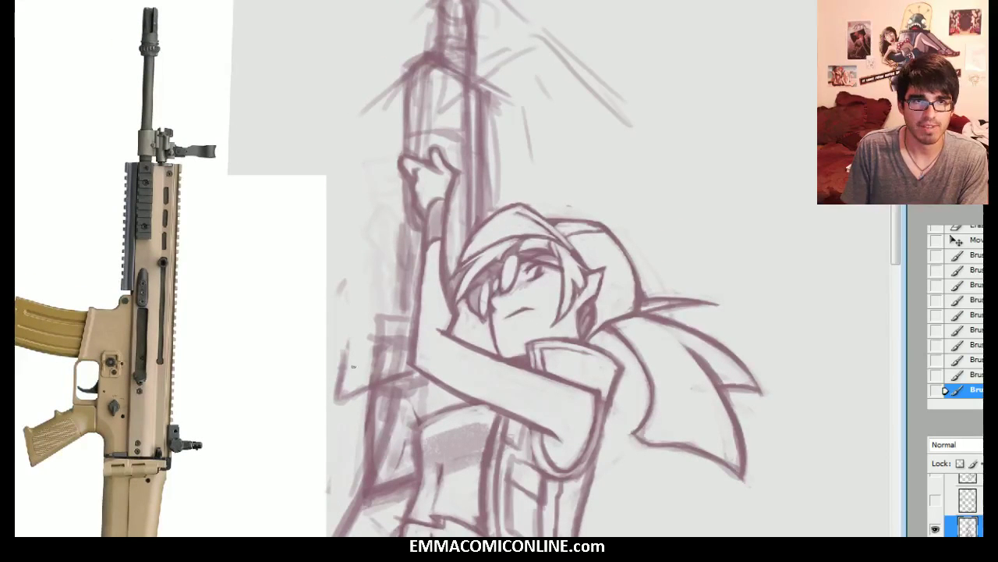
pyautogui.moveTo(429, 154); pyautogui.dragTo(420, 76)
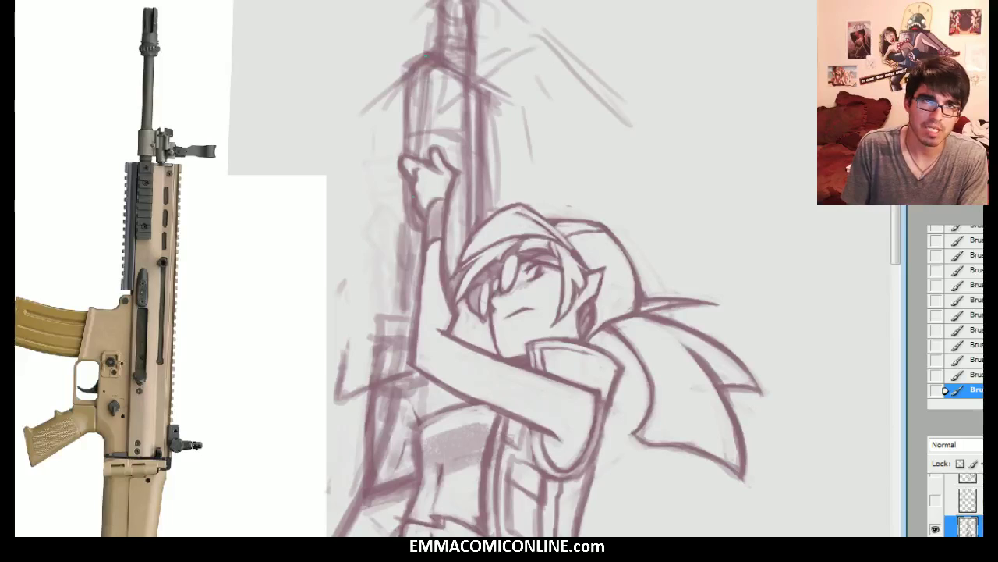
pyautogui.moveTo(351, 397)
pyautogui.mouseDown()
pyautogui.moveTo(344, 336)
pyautogui.moveTo(374, 338)
pyautogui.mouseUp()
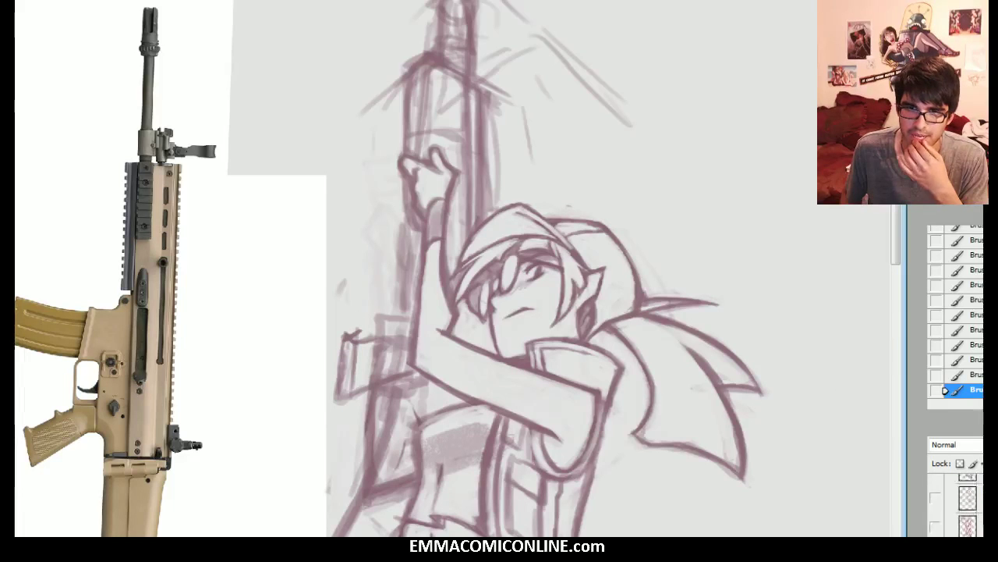
# Step: Show the blue perspective guide layer and check the legs and boots against it
pyautogui.click(934, 530)
pyautogui.click(934, 530)
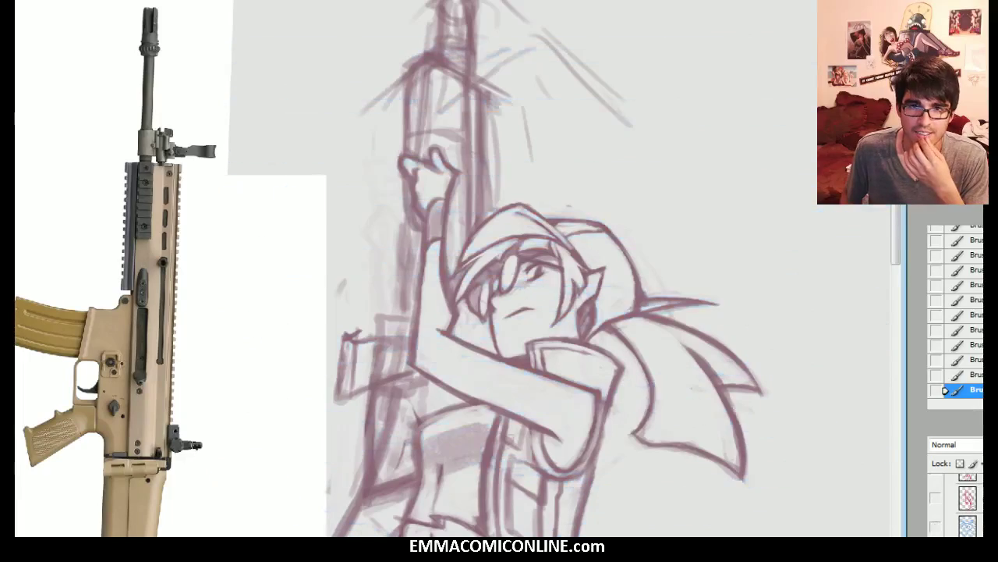
pyautogui.click(936, 552)
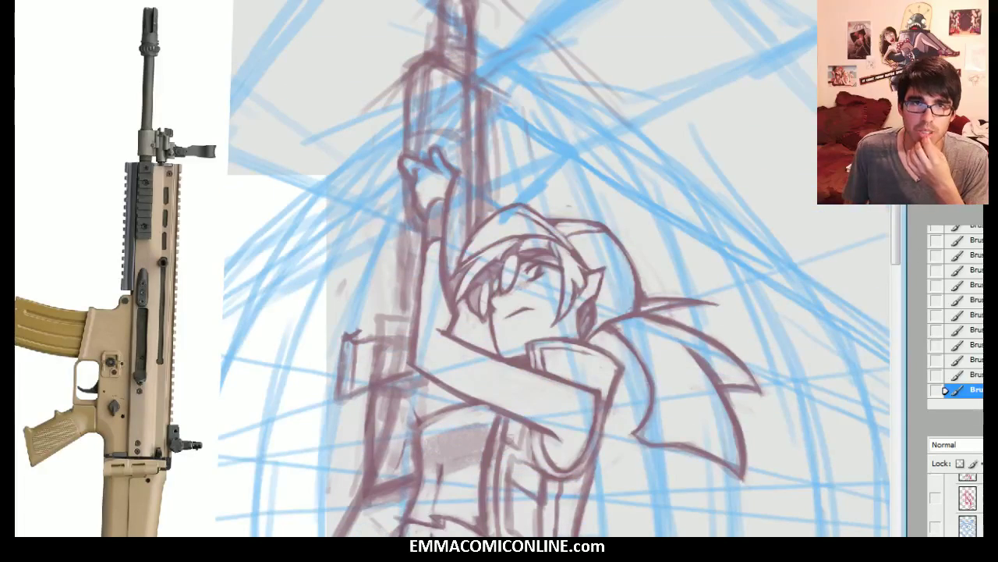
pyautogui.scroll(-10, 453, 269)
pyautogui.scroll(-3, 452, 269)
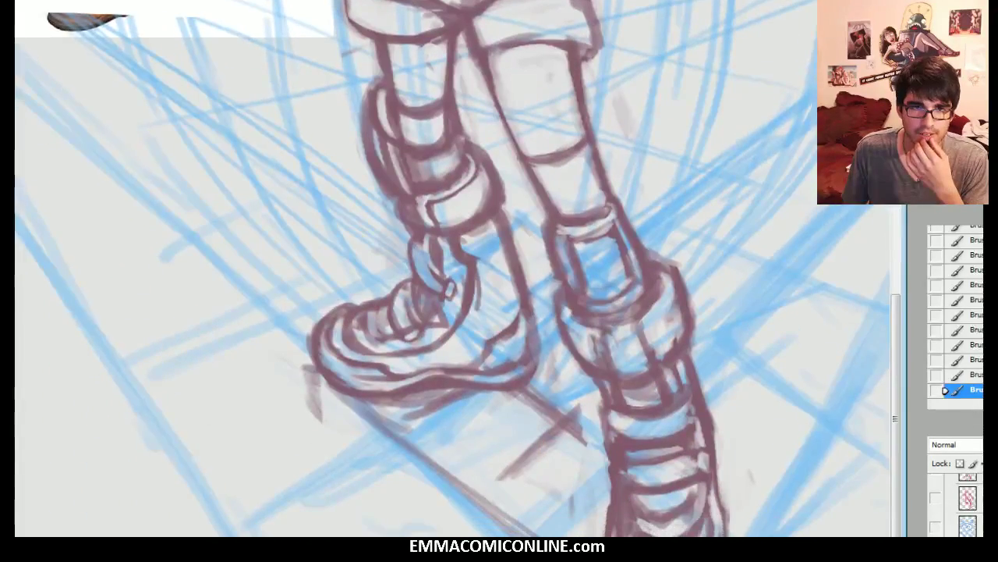
# Step: Examine the figure from the boots up to the rifle's muzzle against the blue perspective guides
pyautogui.scroll(5, 967, 506)
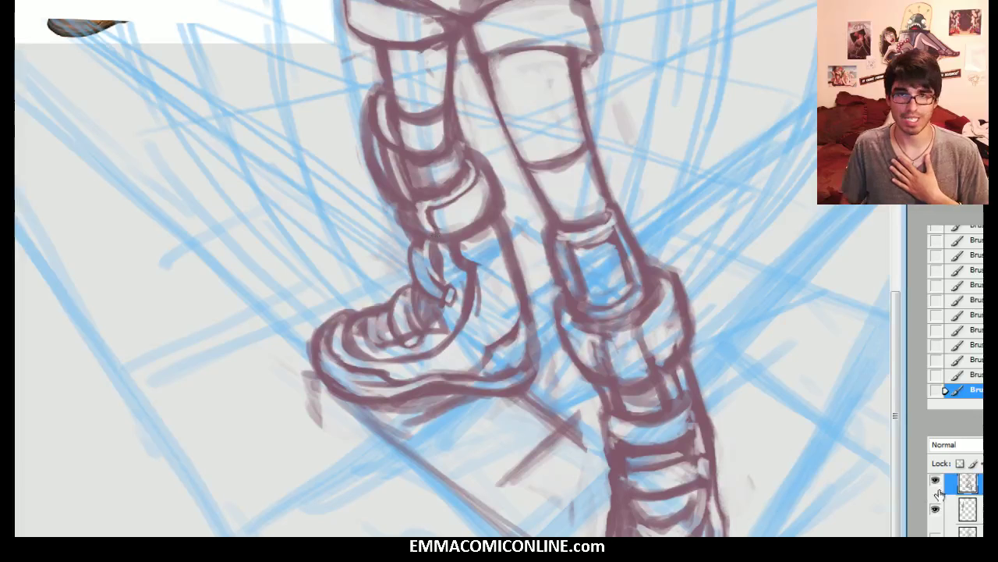
pyautogui.moveTo(675, 406); pyautogui.dragTo(681, 400)
pyautogui.scroll(10, 706, 397)
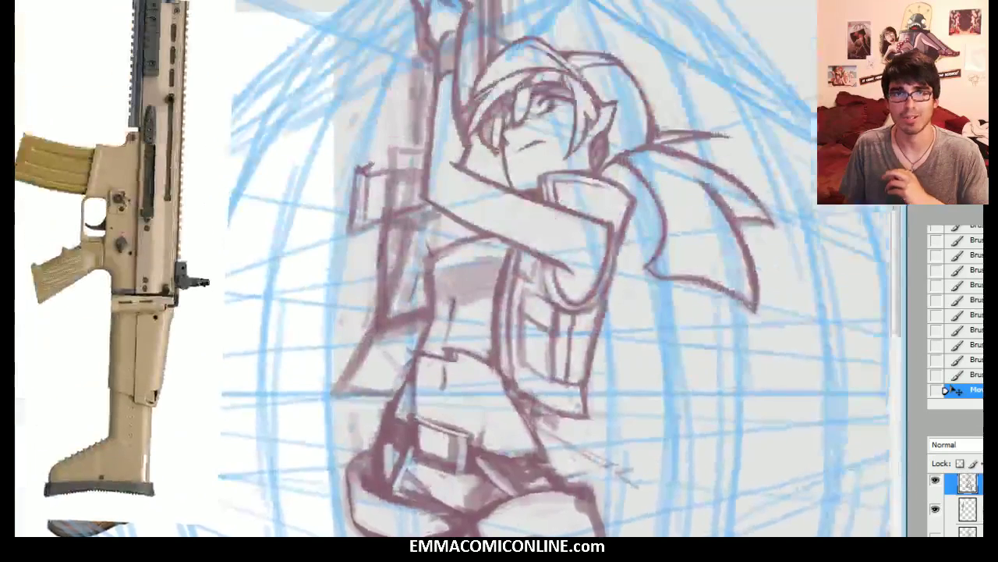
pyautogui.scroll(-3, 561, 268)
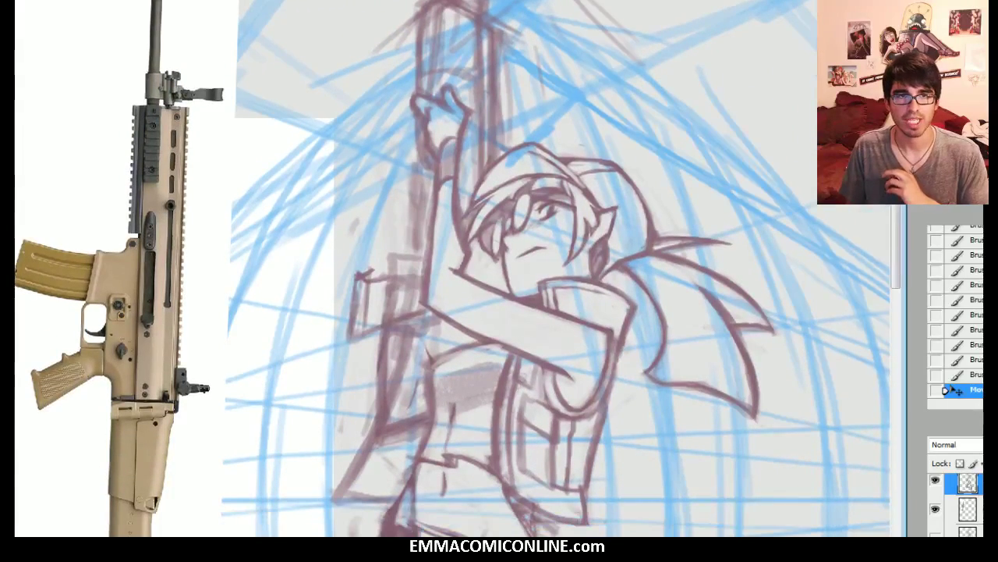
pyautogui.scroll(6, 562, 268)
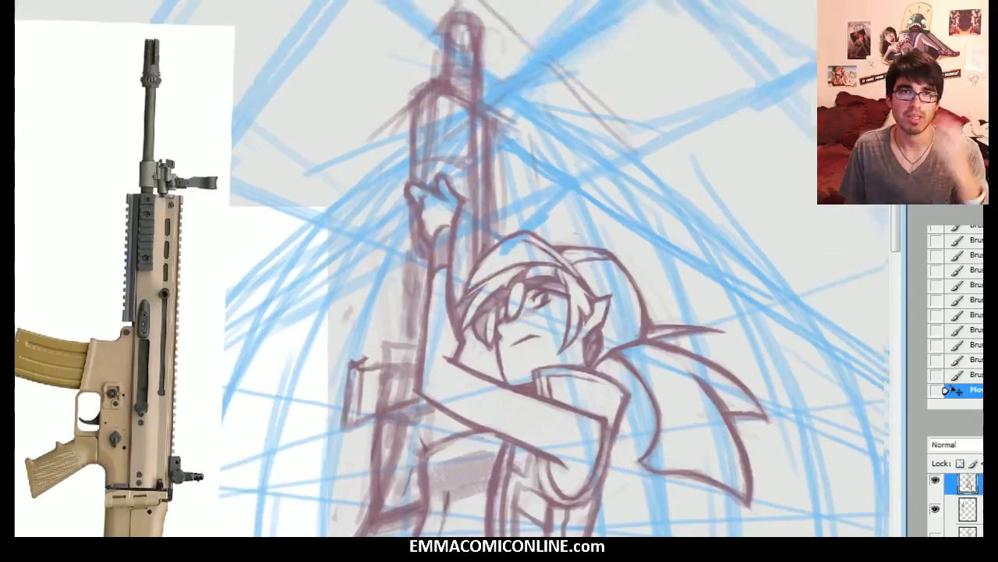
pyautogui.scroll(-5, 562, 268)
pyautogui.scroll(-3, 561, 268)
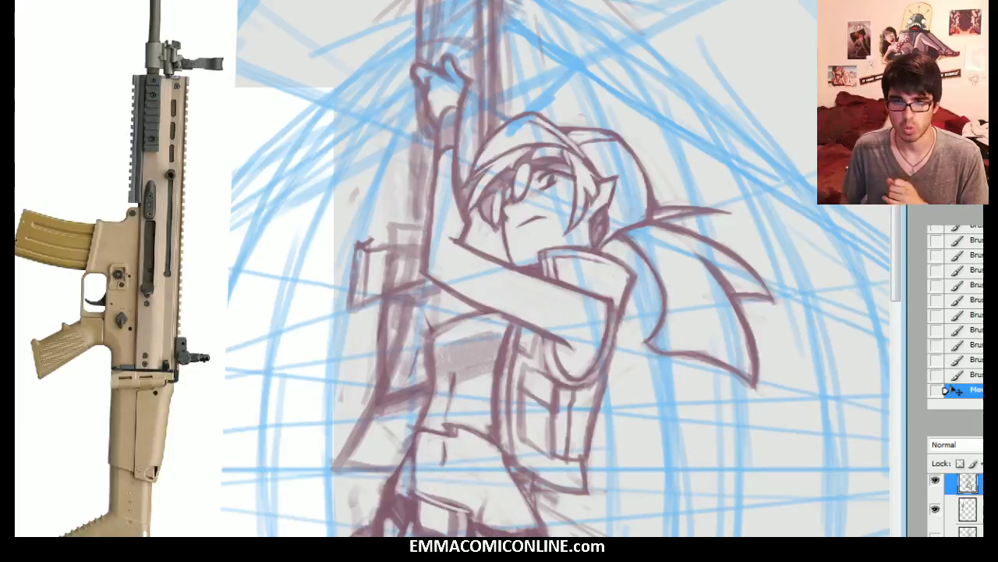
# Step: Lower the opacity of the blue perspective guide layer to 30%
pyautogui.scroll(-1, 967, 507)
pyautogui.click(968, 532)
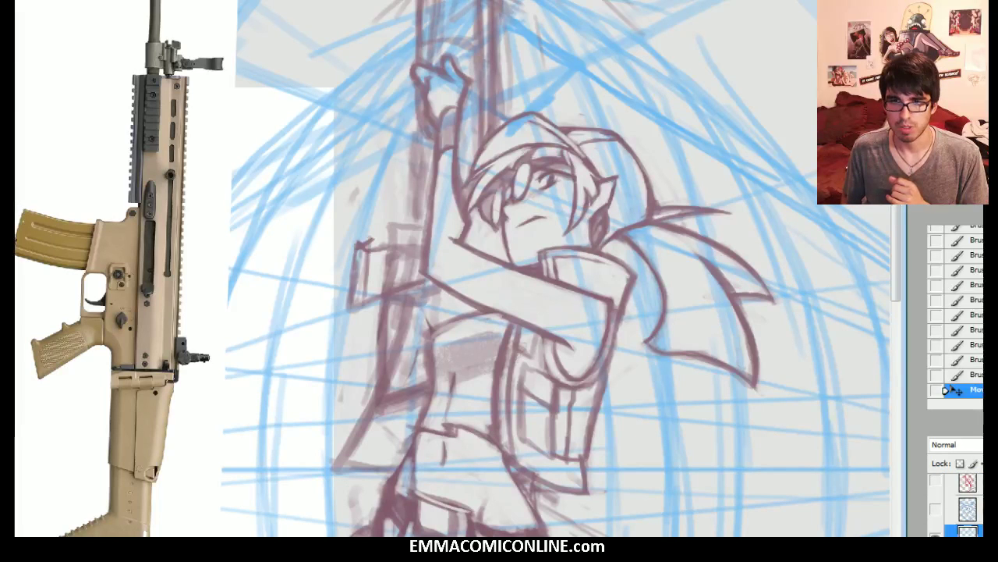
pyautogui.press('5')
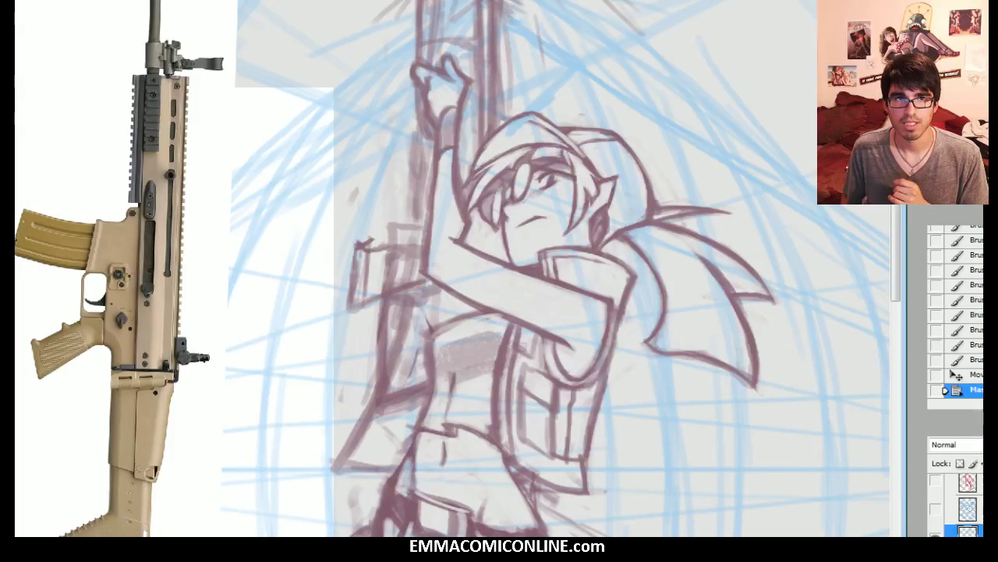
pyautogui.press('3')
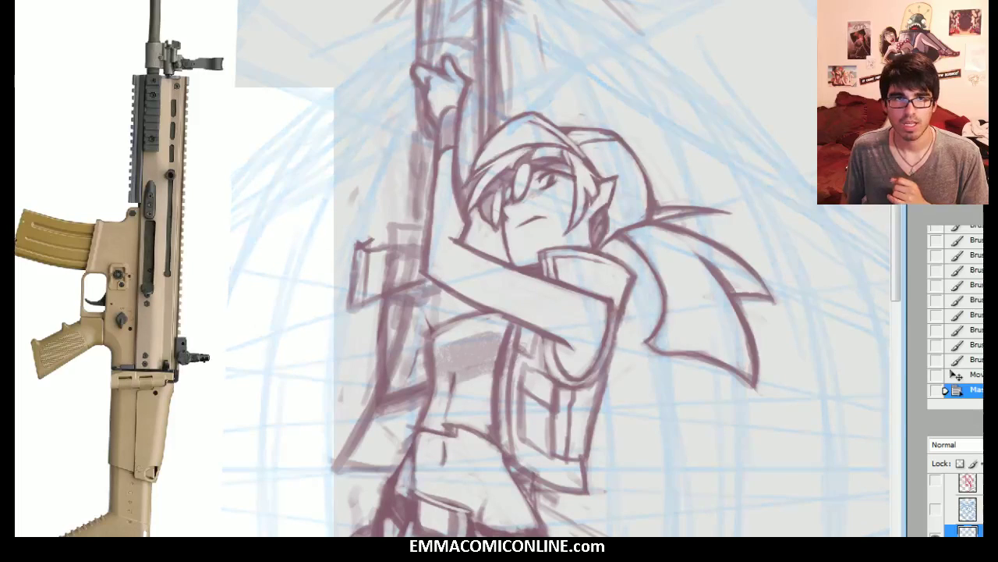
# Step: Identify the purple character sketch layer by toggling its visibility, and duplicate it
pyautogui.scroll(-4, 960, 518)
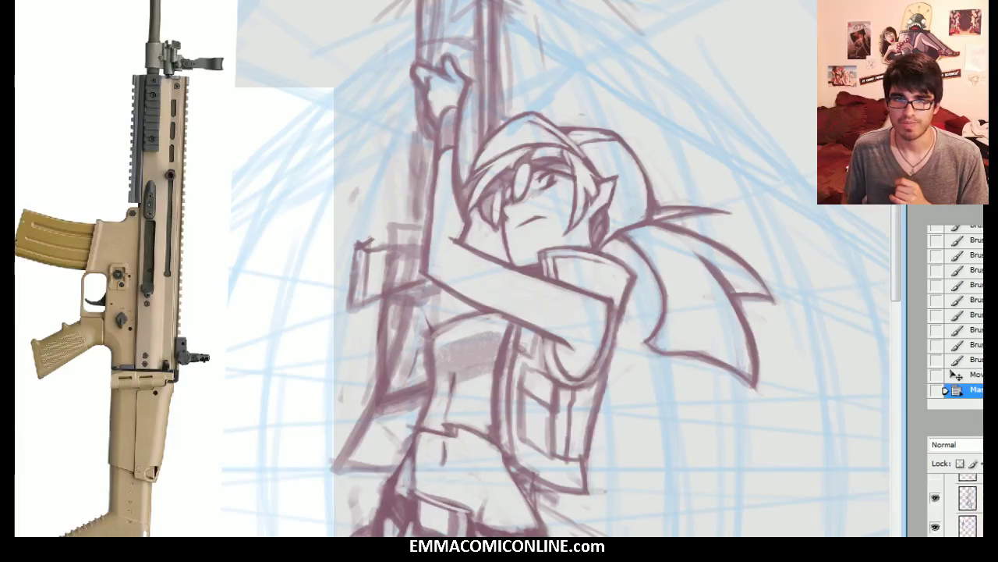
pyautogui.click(957, 520)
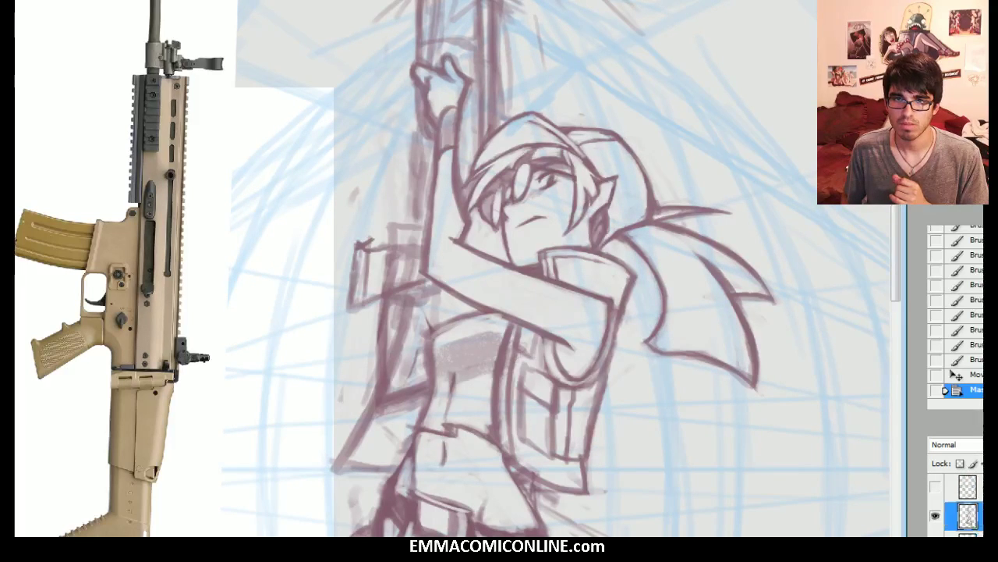
pyautogui.click(936, 515)
pyautogui.click(936, 516)
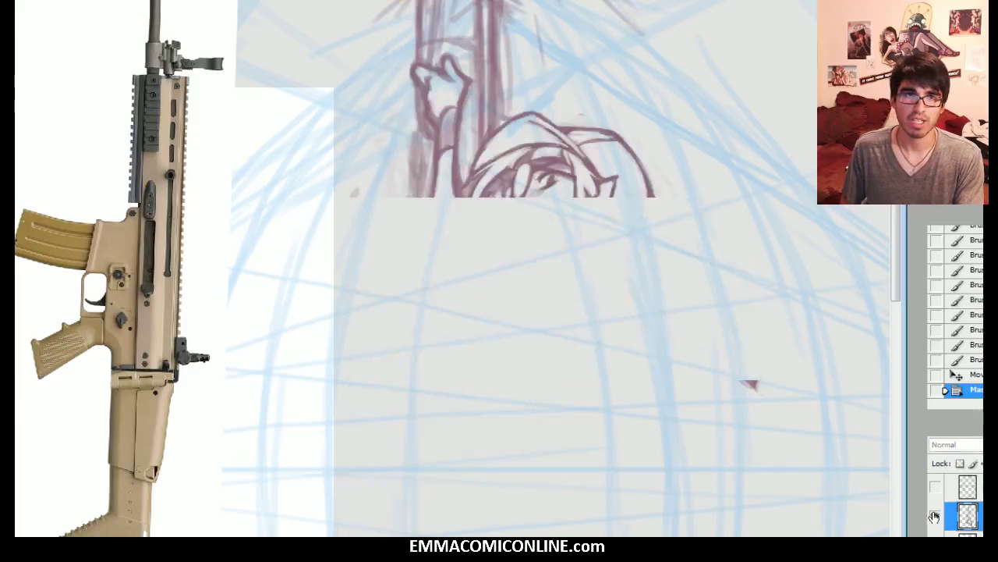
pyautogui.hotkey('ctrl', 'j')
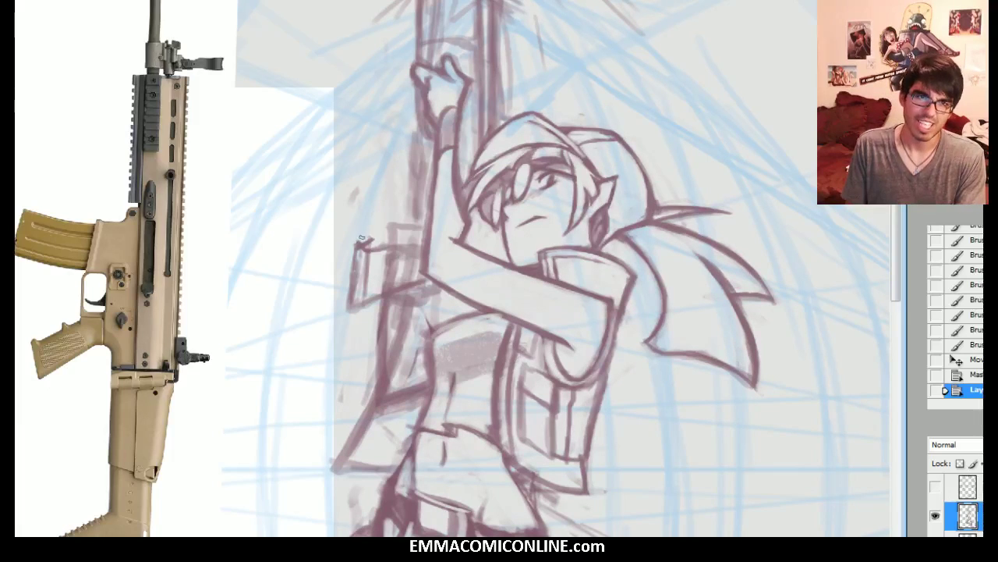
# Step: Sketch the lower hand's fingers wrapping around the rifle just above the boxy grip
pyautogui.moveTo(360, 241)
pyautogui.mouseDown()
pyautogui.moveTo(372, 236)
pyautogui.moveTo(374, 248)
pyautogui.mouseUp()
pyautogui.moveTo(370, 249)
pyautogui.mouseDown()
pyautogui.moveTo(398, 248)
pyautogui.moveTo(377, 248)
pyautogui.moveTo(386, 232)
pyautogui.moveTo(416, 223)
pyautogui.mouseUp()
pyautogui.moveTo(380, 258); pyautogui.dragTo(409, 258)
pyautogui.moveTo(400, 268)
pyautogui.mouseDown()
pyautogui.moveTo(418, 255)
pyautogui.moveTo(395, 248)
pyautogui.mouseUp()
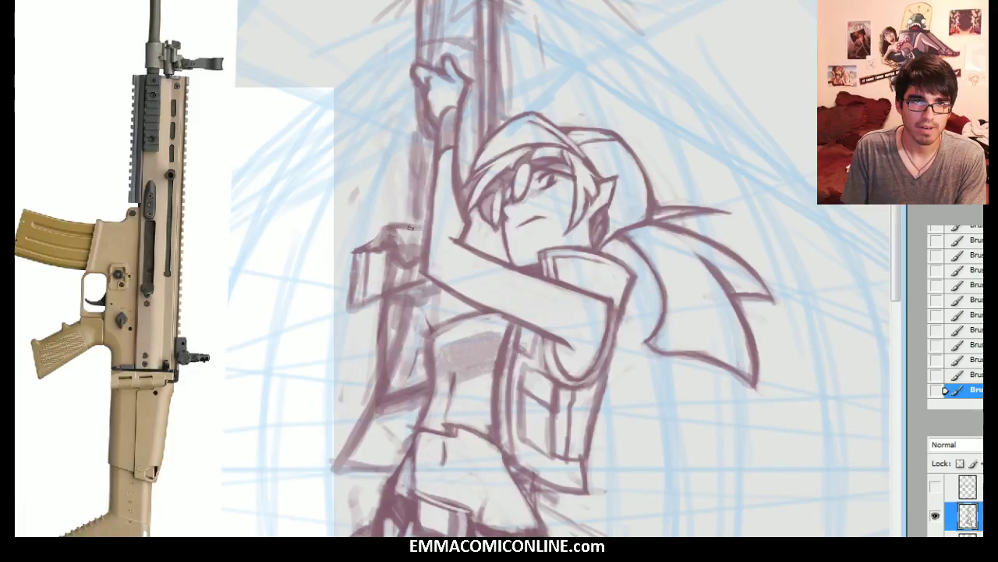
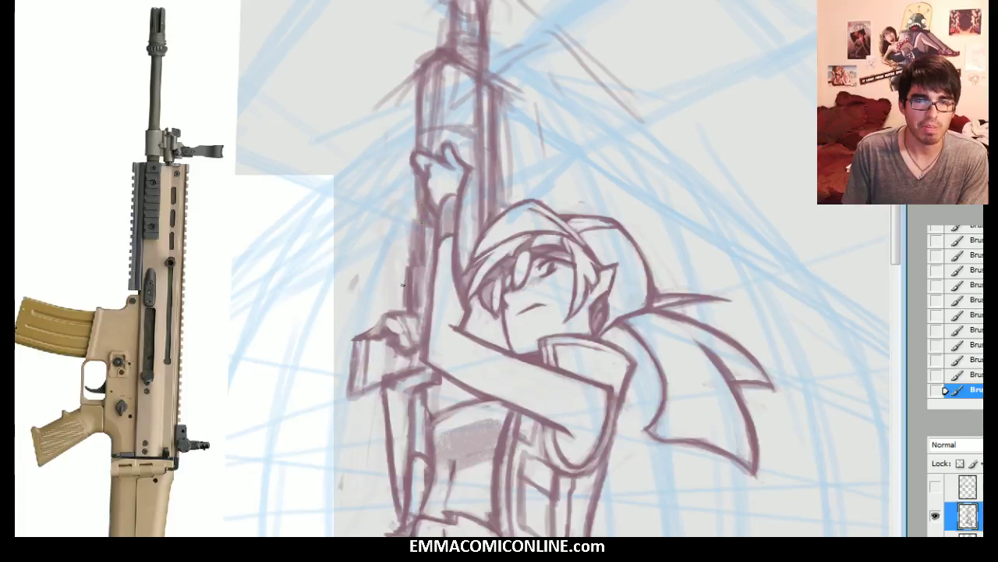
# Step: Erase the rough shading on the rifle body beside the raised forearm and redraw its stepped outline with crisp lines
pyautogui.moveTo(415, 251); pyautogui.dragTo(421, 215)
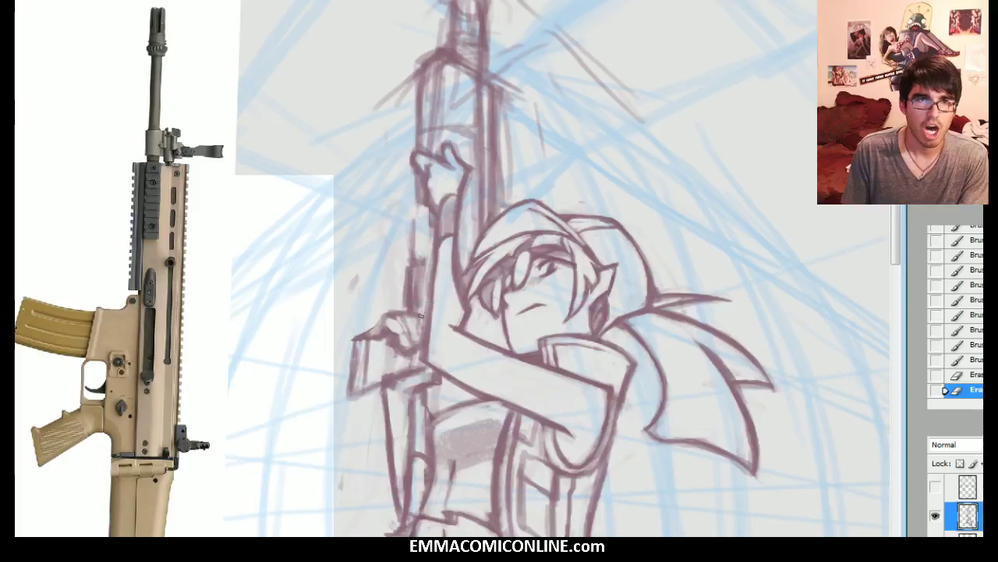
pyautogui.moveTo(415, 310)
pyautogui.mouseDown()
pyautogui.moveTo(380, 286)
pyautogui.moveTo(406, 309)
pyautogui.moveTo(409, 282)
pyautogui.moveTo(426, 271)
pyautogui.moveTo(413, 216)
pyautogui.mouseUp()
pyautogui.press('b')
pyautogui.moveTo(411, 252); pyautogui.dragTo(410, 263)
pyautogui.moveTo(412, 218)
pyautogui.mouseDown()
pyautogui.moveTo(410, 265)
pyautogui.moveTo(426, 273)
pyautogui.mouseUp()
pyautogui.moveTo(409, 272)
pyautogui.mouseDown()
pyautogui.moveTo(426, 275)
pyautogui.moveTo(413, 258)
pyautogui.moveTo(426, 227)
pyautogui.mouseUp()
pyautogui.moveTo(428, 236); pyautogui.dragTo(421, 218)
pyautogui.moveTo(413, 269); pyautogui.dragTo(427, 275)
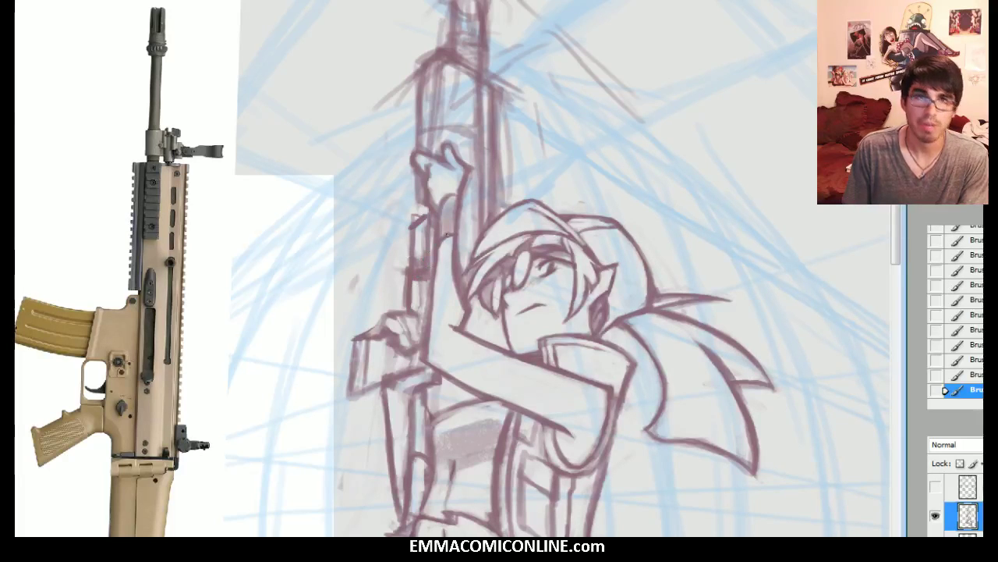
pyautogui.press('e')
pyautogui.moveTo(419, 263); pyautogui.dragTo(409, 219)
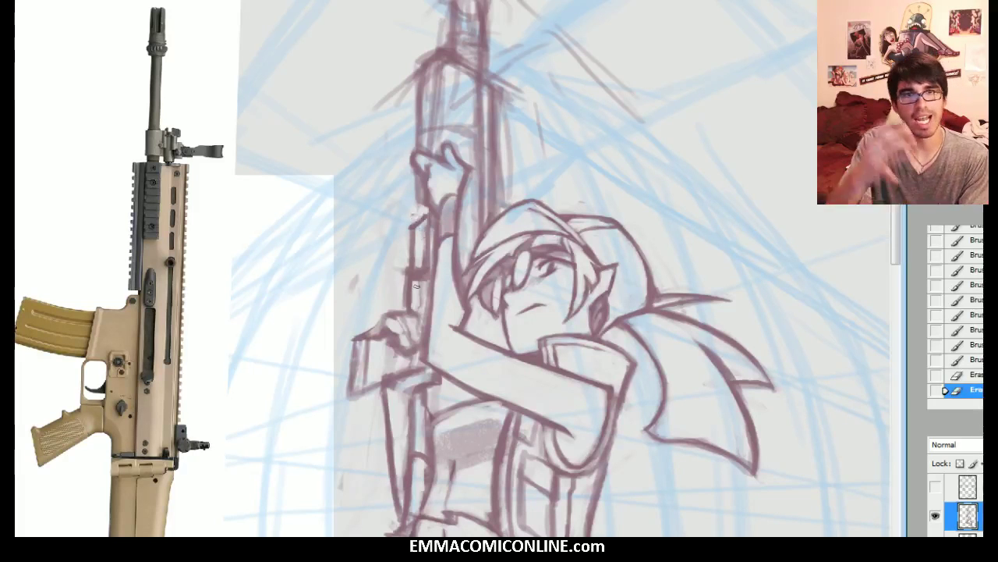
# Step: Draw the curved upper and lower edges of a magazine projecting outward from the rifle body below the raised hand
pyautogui.press('b')
pyautogui.moveTo(411, 228)
pyautogui.mouseDown()
pyautogui.moveTo(428, 216)
pyautogui.moveTo(440, 234)
pyautogui.mouseUp()
pyautogui.moveTo(455, 196); pyautogui.dragTo(453, 234)
pyautogui.moveTo(420, 273)
pyautogui.mouseDown()
pyautogui.moveTo(369, 264)
pyautogui.moveTo(413, 268)
pyautogui.moveTo(340, 247)
pyautogui.mouseUp()
pyautogui.moveTo(422, 216); pyautogui.dragTo(363, 190)
pyautogui.moveTo(422, 219); pyautogui.dragTo(366, 198)
pyautogui.moveTo(412, 214); pyautogui.dragTo(344, 183)
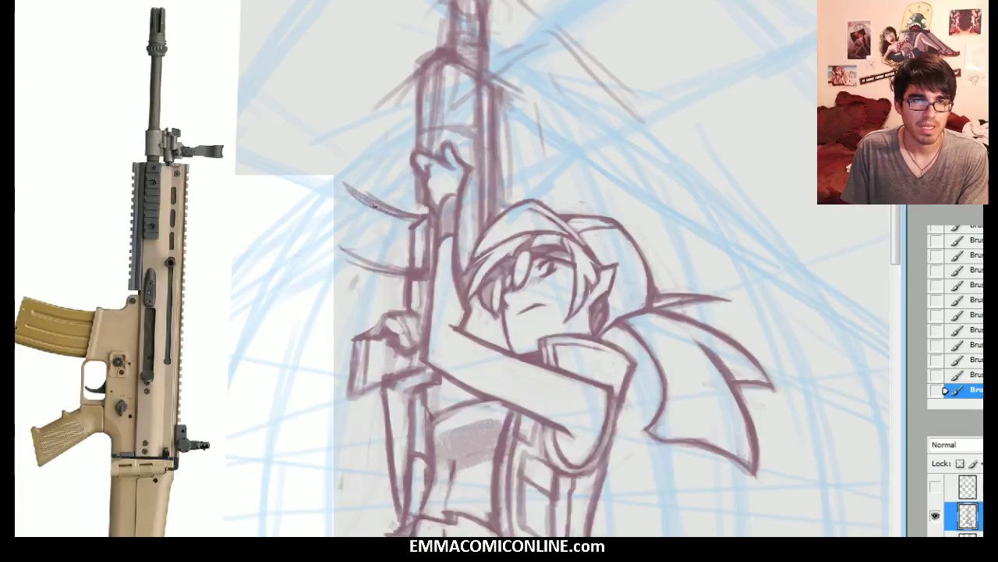
# Step: Close the magazine's outer end with slanted double lines forming a narrow end face
pyautogui.moveTo(353, 262)
pyautogui.mouseDown()
pyautogui.moveTo(320, 267)
pyautogui.moveTo(347, 231)
pyautogui.moveTo(348, 248)
pyautogui.moveTo(348, 189)
pyautogui.mouseUp()
pyautogui.moveTo(349, 226)
pyautogui.mouseDown()
pyautogui.moveTo(348, 203)
pyautogui.moveTo(334, 198)
pyautogui.mouseUp()
pyautogui.moveTo(327, 260)
pyautogui.mouseDown()
pyautogui.moveTo(341, 183)
pyautogui.moveTo(335, 196)
pyautogui.mouseUp()
pyautogui.moveTo(344, 256); pyautogui.dragTo(348, 192)
pyautogui.moveTo(345, 258)
pyautogui.mouseDown()
pyautogui.moveTo(356, 191)
pyautogui.moveTo(346, 288)
pyautogui.moveTo(382, 119)
pyautogui.moveTo(318, 227)
pyautogui.moveTo(340, 193)
pyautogui.moveTo(329, 306)
pyautogui.moveTo(336, 212)
pyautogui.moveTo(347, 200)
pyautogui.moveTo(346, 255)
pyautogui.mouseUp()
pyautogui.press('e')
pyautogui.press('b')
pyautogui.moveTo(347, 254); pyautogui.dragTo(334, 260)
pyautogui.moveTo(346, 256); pyautogui.dragTo(329, 262)
pyautogui.moveTo(344, 207)
pyautogui.mouseDown()
pyautogui.moveTo(328, 263)
pyautogui.moveTo(355, 186)
pyautogui.mouseUp()
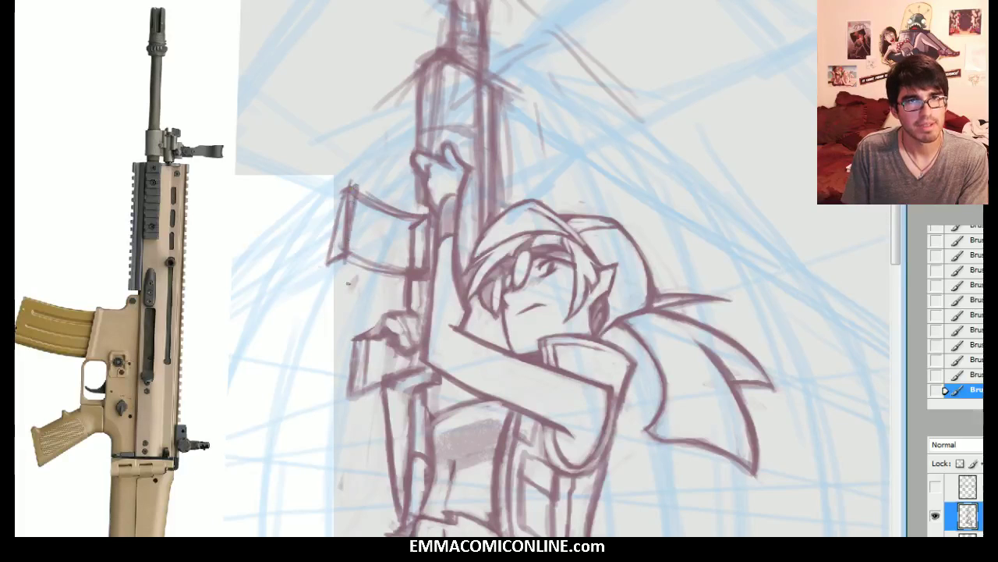
# Step: Clean up the magazine's outer end with the eraser and add fine ridge lines along its side
pyautogui.press('e')
pyautogui.moveTo(342, 242)
pyautogui.mouseDown()
pyautogui.moveTo(347, 181)
pyautogui.moveTo(334, 261)
pyautogui.mouseUp()
pyautogui.moveTo(341, 195); pyautogui.dragTo(324, 291)
pyautogui.moveTo(355, 188); pyautogui.dragTo(349, 195)
pyautogui.moveTo(347, 196); pyautogui.dragTo(328, 260)
pyautogui.moveTo(348, 244)
pyautogui.mouseDown()
pyautogui.moveTo(356, 196)
pyautogui.moveTo(381, 272)
pyautogui.moveTo(409, 274)
pyautogui.moveTo(404, 260)
pyautogui.mouseUp()
pyautogui.moveTo(370, 243); pyautogui.dragTo(404, 245)
pyautogui.moveTo(365, 228); pyautogui.dragTo(406, 229)
pyautogui.moveTo(411, 228)
pyautogui.mouseDown()
pyautogui.moveTo(419, 230)
pyautogui.moveTo(409, 230)
pyautogui.mouseUp()
# Step: Redraw the magazine's lower edge and erase the extra lines where it joins the rifle body
pyautogui.press('e')
pyautogui.moveTo(389, 267)
pyautogui.mouseDown()
pyautogui.moveTo(427, 270)
pyautogui.moveTo(351, 254)
pyautogui.mouseUp()
pyautogui.press('b')
pyautogui.moveTo(426, 266)
pyautogui.mouseDown()
pyautogui.moveTo(389, 270)
pyautogui.moveTo(355, 255)
pyautogui.mouseUp()
pyautogui.moveTo(419, 260); pyautogui.dragTo(370, 254)
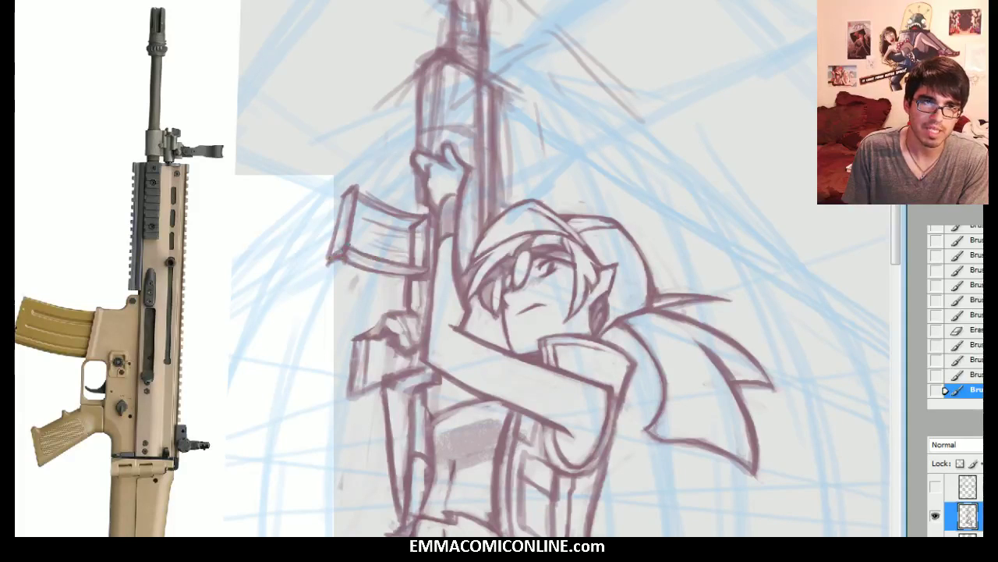
pyautogui.moveTo(343, 212)
pyautogui.mouseDown()
pyautogui.moveTo(330, 261)
pyautogui.moveTo(371, 269)
pyautogui.mouseUp()
pyautogui.moveTo(351, 266)
pyautogui.mouseDown()
pyautogui.moveTo(406, 275)
pyautogui.moveTo(352, 259)
pyautogui.mouseUp()
pyautogui.press('e')
pyautogui.moveTo(406, 235)
pyautogui.mouseDown()
pyautogui.moveTo(414, 225)
pyautogui.moveTo(415, 253)
pyautogui.moveTo(412, 242)
pyautogui.mouseUp()
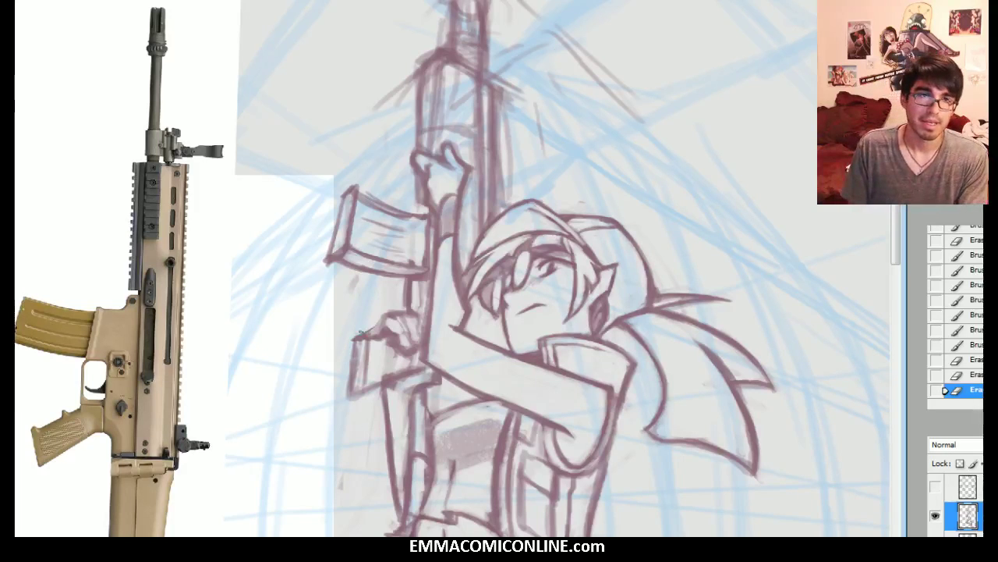
# Step: Redraw the rifle's boxy grip with a cleaner end face and erase the stray lines around it
pyautogui.moveTo(355, 337); pyautogui.dragTo(365, 387)
pyautogui.moveTo(365, 360)
pyautogui.mouseDown()
pyautogui.moveTo(364, 389)
pyautogui.moveTo(356, 343)
pyautogui.moveTo(366, 389)
pyautogui.mouseUp()
pyautogui.press('e')
pyautogui.press('b')
pyautogui.moveTo(363, 341); pyautogui.dragTo(366, 388)
pyautogui.moveTo(367, 335); pyautogui.dragTo(351, 341)
pyautogui.moveTo(357, 390); pyautogui.dragTo(370, 388)
pyautogui.moveTo(353, 346)
pyautogui.mouseDown()
pyautogui.moveTo(353, 394)
pyautogui.moveTo(351, 340)
pyautogui.moveTo(362, 381)
pyautogui.mouseUp()
pyautogui.press('e')
pyautogui.moveTo(372, 345); pyautogui.dragTo(374, 361)
pyautogui.moveTo(370, 342); pyautogui.dragTo(372, 367)
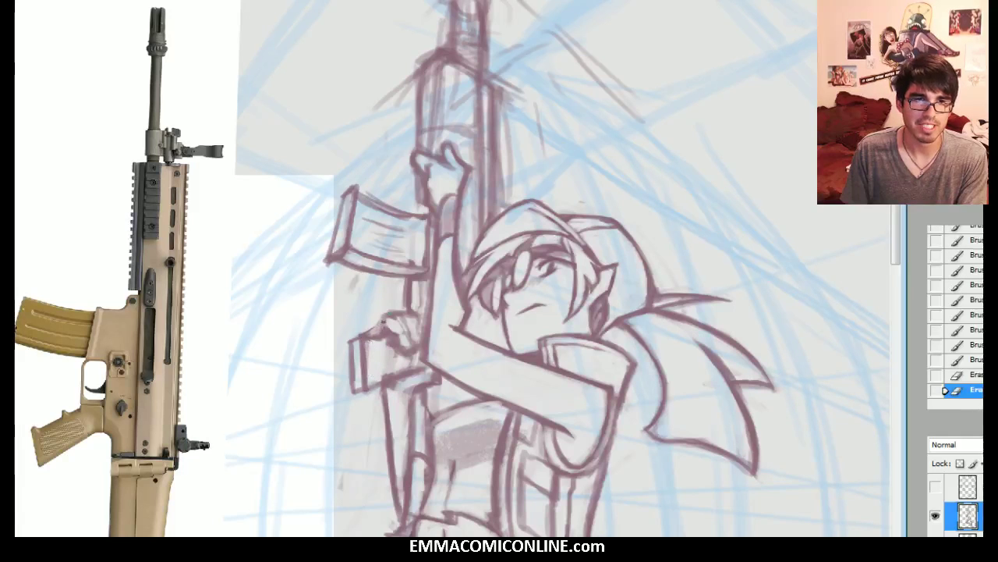
# Step: Redraw the rounded finger shapes of the lower hand above the grip
pyautogui.press('b')
pyautogui.moveTo(394, 333); pyautogui.dragTo(401, 344)
pyautogui.moveTo(392, 319)
pyautogui.mouseDown()
pyautogui.moveTo(405, 333)
pyautogui.moveTo(382, 329)
pyautogui.mouseUp()
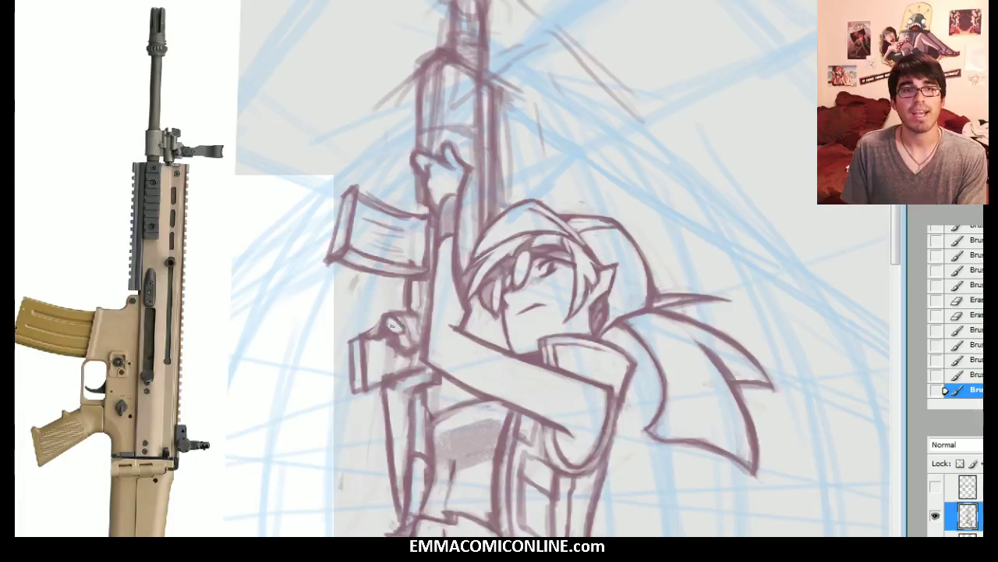
pyautogui.moveTo(367, 198); pyautogui.dragTo(399, 212)
pyautogui.moveTo(368, 199)
pyautogui.mouseDown()
pyautogui.moveTo(420, 217)
pyautogui.moveTo(391, 206)
pyautogui.mouseUp()
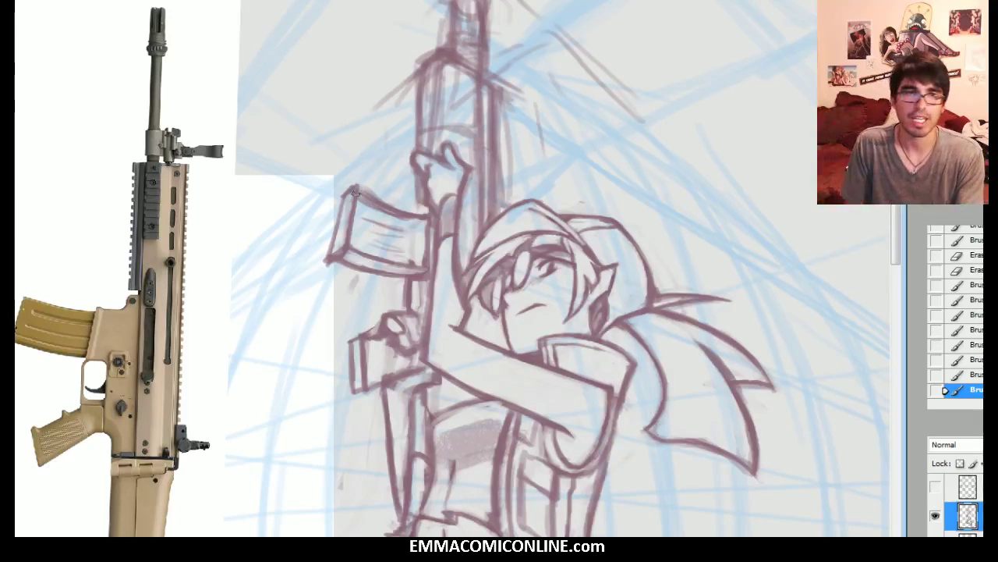
pyautogui.moveTo(395, 139)
pyautogui.mouseDown()
pyautogui.moveTo(346, 106)
pyautogui.moveTo(326, 76)
pyautogui.moveTo(306, 131)
pyautogui.moveTo(390, 167)
pyautogui.moveTo(393, 134)
pyautogui.mouseUp()
pyautogui.hotkey('ctrl', 'alt', 'z')
pyautogui.hotkey('ctrl', 'alt', 'z')
pyautogui.hotkey('ctrl', 'alt', 'z')
pyautogui.hotkey('ctrl', 'alt', 'z')
pyautogui.hotkey('ctrl', 'alt', 'z')
pyautogui.hotkey('ctrl', 'alt', 'z')
pyautogui.hotkey('ctrl', 'alt', 'z')
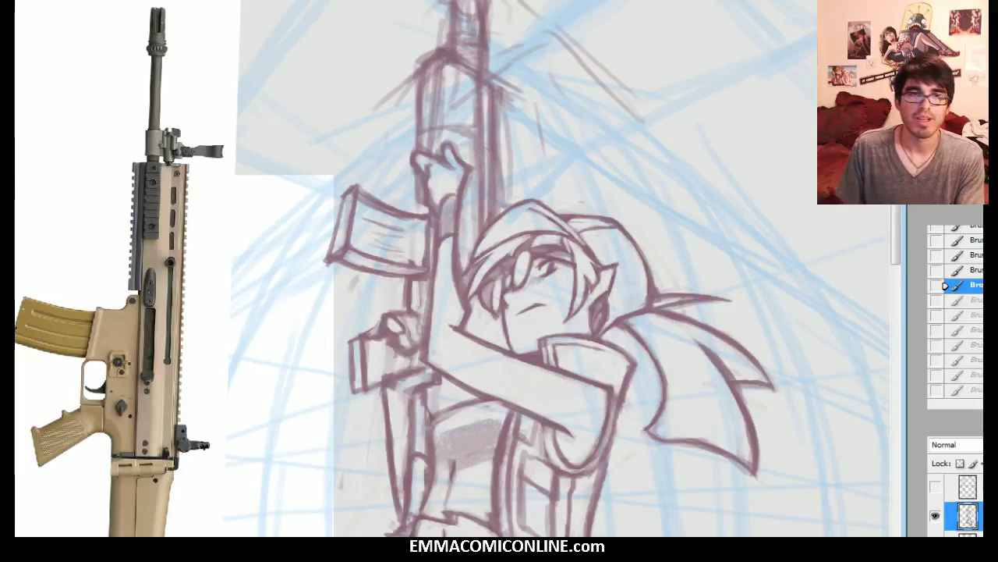
# Step: Trim and redraw the magazine's outer end, then strengthen its upper edge up to the small block below the raised hand
pyautogui.press('e')
pyautogui.moveTo(328, 263)
pyautogui.mouseDown()
pyautogui.moveTo(331, 230)
pyautogui.moveTo(334, 254)
pyautogui.mouseUp()
pyautogui.press('b')
pyautogui.moveTo(344, 192); pyautogui.dragTo(332, 256)
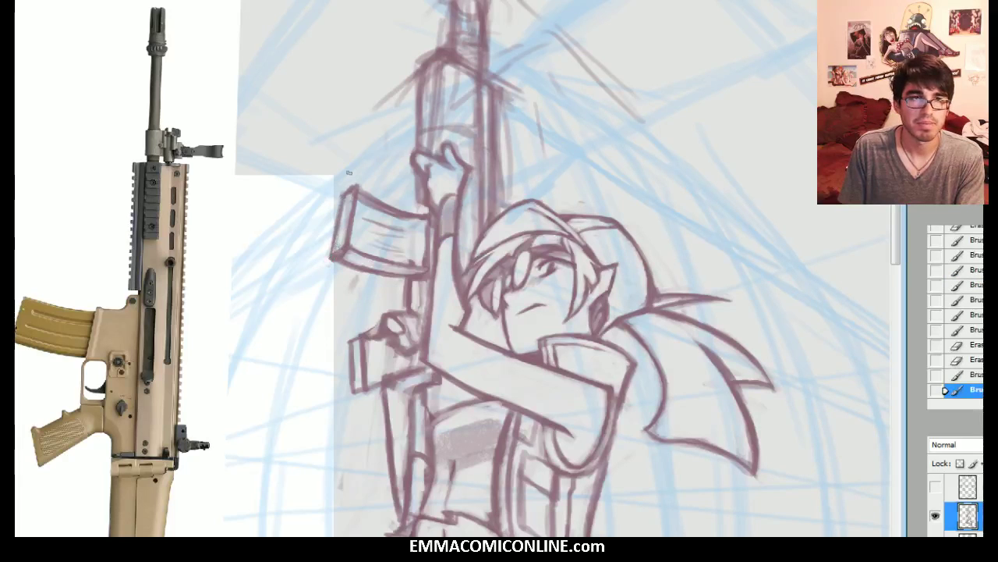
pyautogui.moveTo(357, 188)
pyautogui.mouseDown()
pyautogui.moveTo(392, 207)
pyautogui.moveTo(428, 205)
pyautogui.mouseUp()
pyautogui.moveTo(425, 187)
pyautogui.mouseDown()
pyautogui.moveTo(428, 202)
pyautogui.moveTo(418, 201)
pyautogui.mouseUp()
# Step: Erase the handguard's outer edge above the raised hand and replace it with a row of notched rail teeth
pyautogui.press('e')
pyautogui.moveTo(419, 145); pyautogui.dragTo(424, 59)
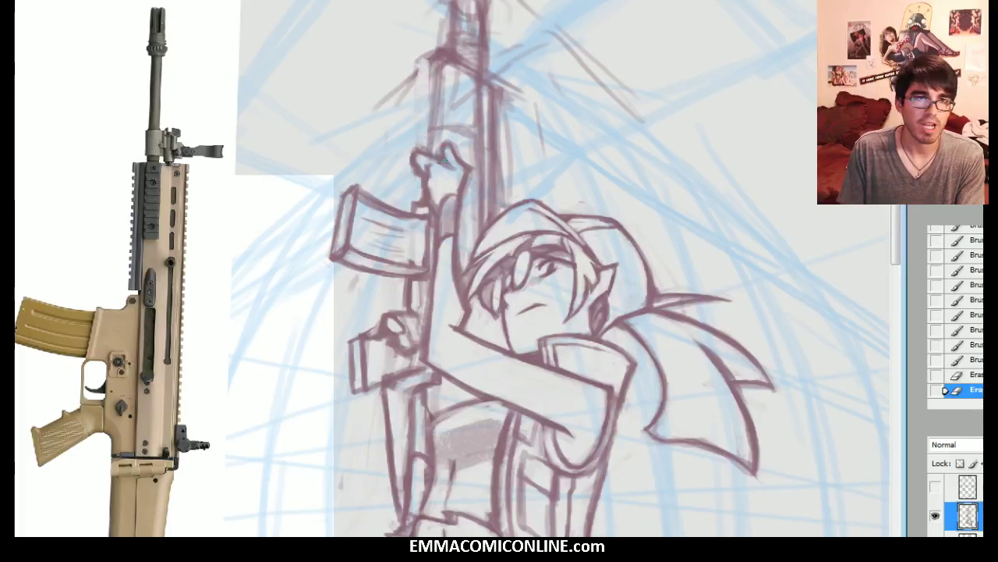
pyautogui.moveTo(450, 144)
pyautogui.mouseDown()
pyautogui.moveTo(449, 64)
pyautogui.moveTo(427, 104)
pyautogui.moveTo(436, 135)
pyautogui.mouseUp()
pyautogui.moveTo(427, 146)
pyautogui.mouseDown()
pyautogui.moveTo(445, 132)
pyautogui.moveTo(449, 116)
pyautogui.moveTo(434, 103)
pyautogui.moveTo(446, 64)
pyautogui.mouseUp()
pyautogui.moveTo(431, 123)
pyautogui.mouseDown()
pyautogui.moveTo(434, 60)
pyautogui.moveTo(443, 109)
pyautogui.mouseUp()
pyautogui.moveTo(440, 110); pyautogui.dragTo(452, 123)
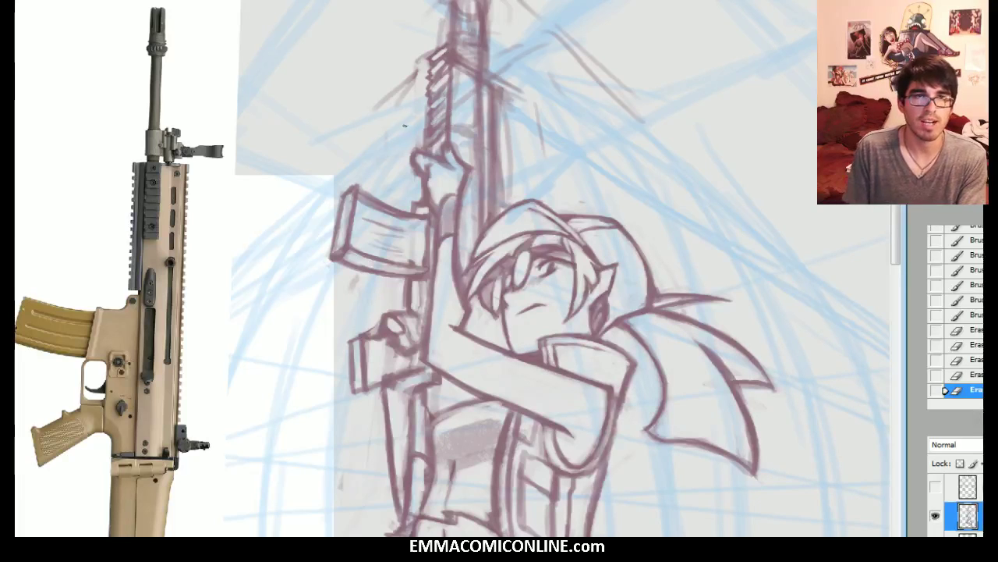
pyautogui.press('b')
pyautogui.moveTo(305, 209); pyautogui.dragTo(429, 111)
pyautogui.moveTo(278, 246); pyautogui.dragTo(410, 156)
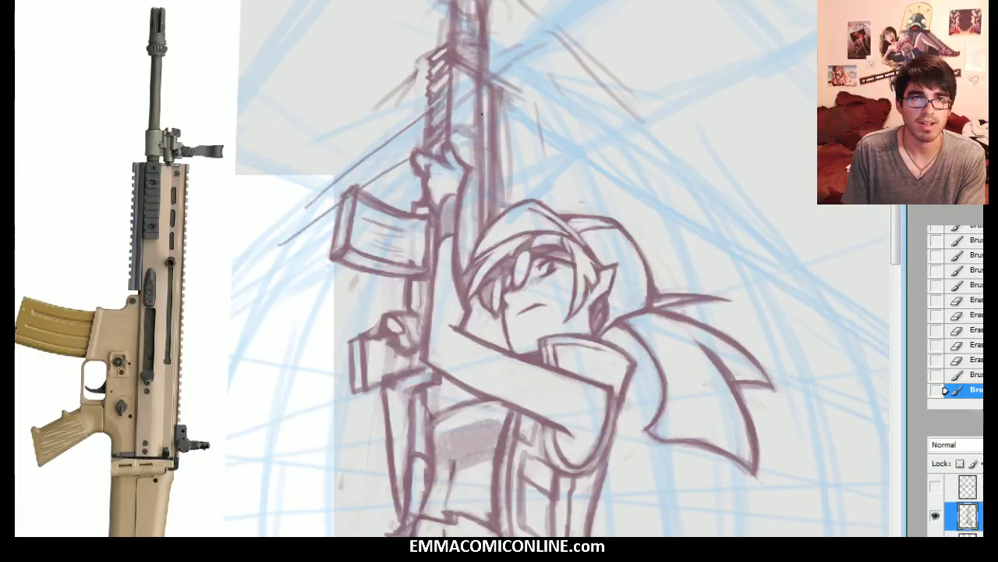
pyautogui.moveTo(233, 321); pyautogui.dragTo(425, 228)
pyautogui.moveTo(238, 453); pyautogui.dragTo(386, 399)
pyautogui.moveTo(246, 511); pyautogui.dragTo(392, 483)
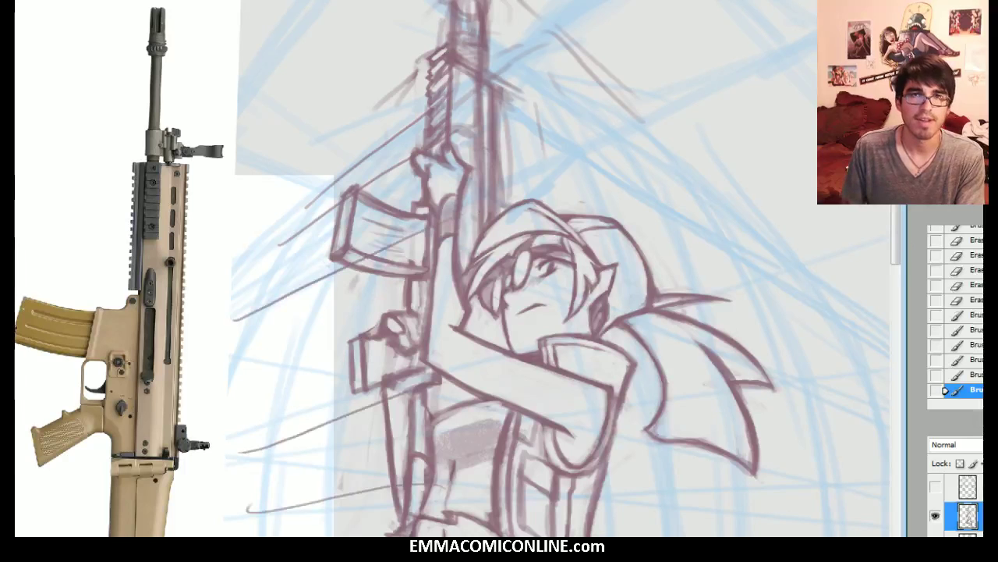
pyautogui.scroll(-6, 458, 269)
pyautogui.scroll(8, 457, 269)
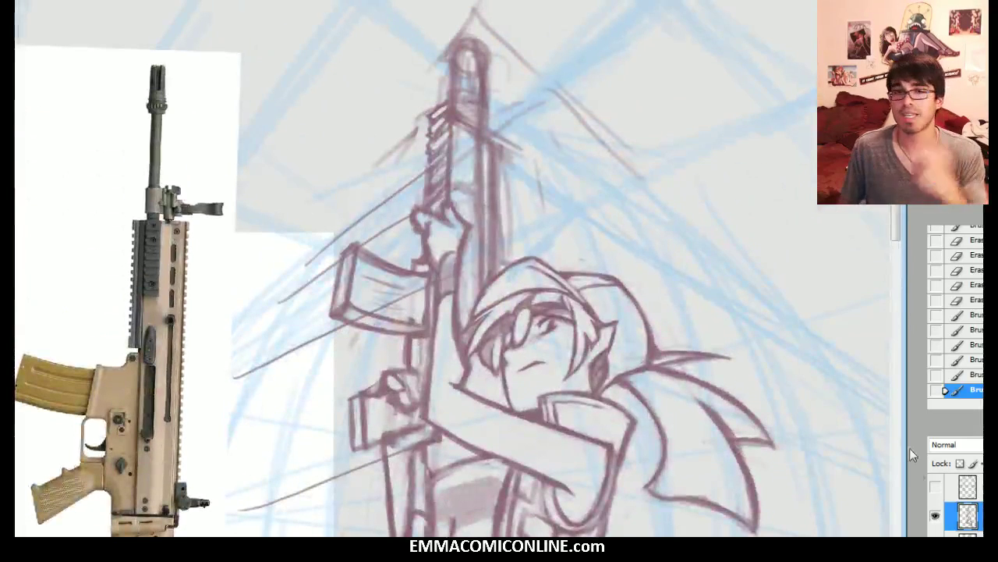
pyautogui.click(971, 329)
pyautogui.hotkey('ctrl', 'alt', 'z')
pyautogui.hotkey('ctrl', 'alt', 'z')
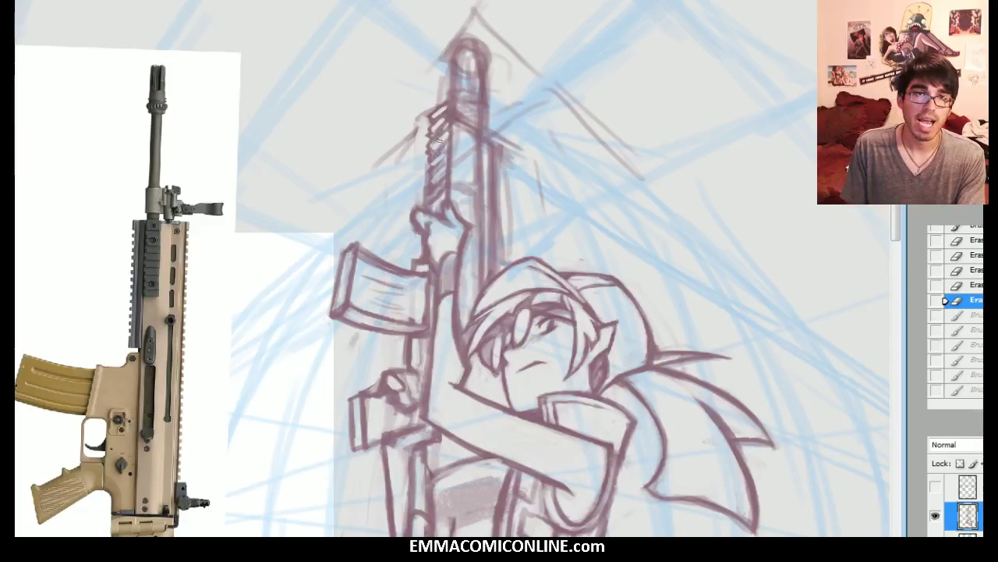
# Step: Rework the uppermost rail teeth and redraw the slanted front edge of the handguard
pyautogui.moveTo(431, 127); pyautogui.dragTo(446, 116)
pyautogui.moveTo(432, 132); pyautogui.dragTo(446, 120)
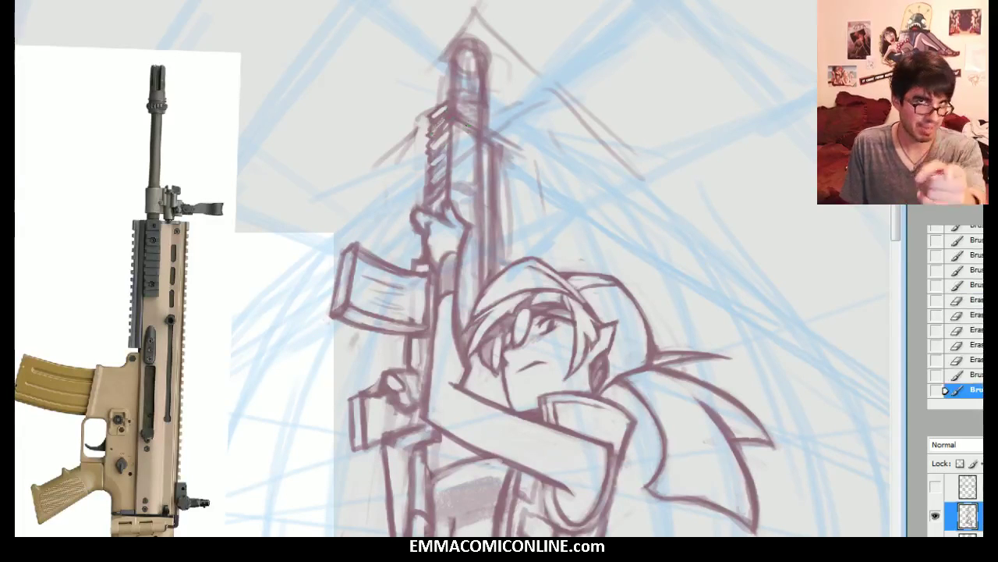
pyautogui.press('e')
pyautogui.moveTo(429, 117); pyautogui.dragTo(443, 104)
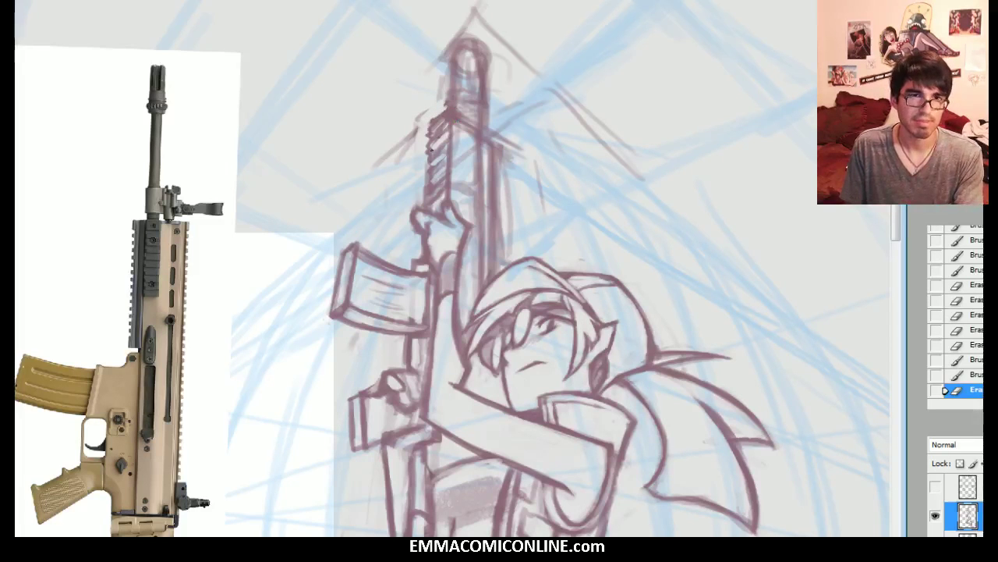
pyautogui.press('b')
pyautogui.moveTo(431, 122)
pyautogui.mouseDown()
pyautogui.moveTo(447, 109)
pyautogui.moveTo(481, 135)
pyautogui.mouseUp()
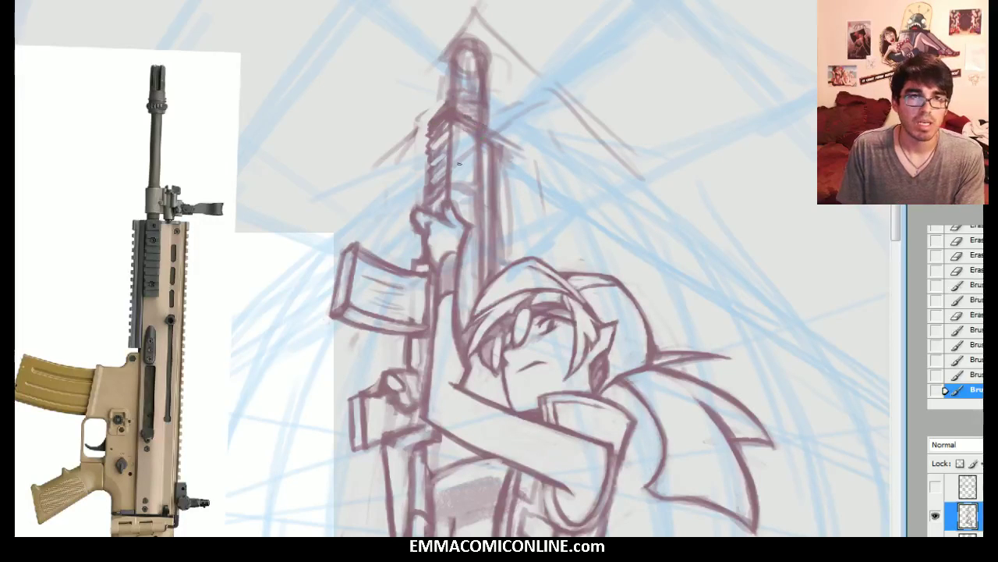
# Step: Draw slanted slots along the handguard's inner face above the raised hand and sharpen its front edge
pyautogui.moveTo(454, 207)
pyautogui.mouseDown()
pyautogui.moveTo(472, 223)
pyautogui.moveTo(475, 193)
pyautogui.mouseUp()
pyautogui.moveTo(475, 215)
pyautogui.mouseDown()
pyautogui.moveTo(477, 127)
pyautogui.moveTo(477, 219)
pyautogui.moveTo(461, 222)
pyautogui.moveTo(455, 139)
pyautogui.mouseUp()
pyautogui.moveTo(455, 193); pyautogui.dragTo(454, 123)
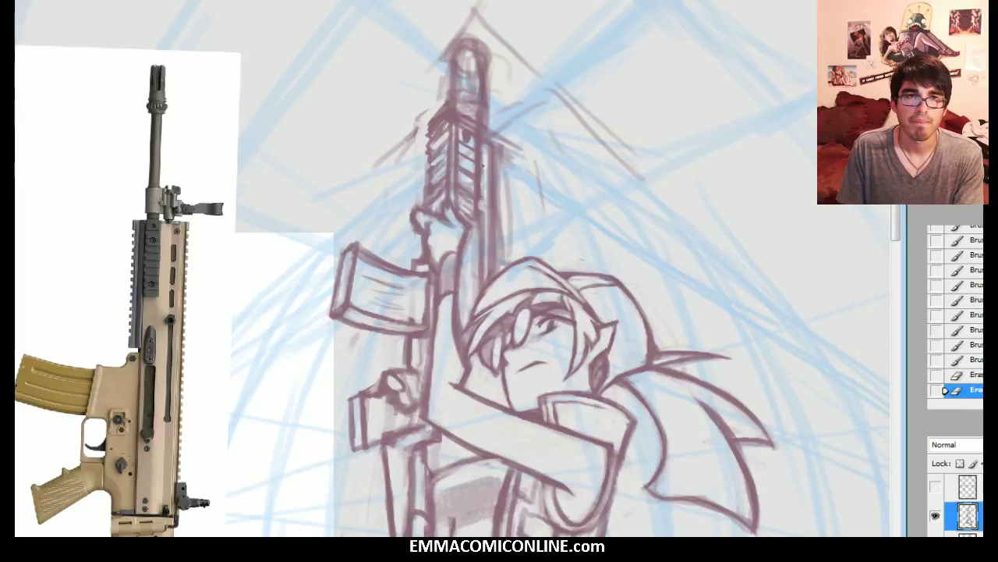
pyautogui.moveTo(483, 144)
pyautogui.mouseDown()
pyautogui.moveTo(483, 161)
pyautogui.moveTo(458, 108)
pyautogui.moveTo(429, 116)
pyautogui.mouseUp()
pyautogui.moveTo(431, 114)
pyautogui.mouseDown()
pyautogui.moveTo(422, 128)
pyautogui.moveTo(434, 120)
pyautogui.mouseUp()
# Step: Redraw the receiver edge above the cap and add a small cylindrical peg projecting beside the handguard
pyautogui.moveTo(507, 253); pyautogui.dragTo(504, 215)
pyautogui.moveTo(505, 248)
pyautogui.mouseDown()
pyautogui.moveTo(501, 195)
pyautogui.moveTo(496, 220)
pyautogui.mouseUp()
pyautogui.moveTo(498, 160)
pyautogui.mouseDown()
pyautogui.moveTo(497, 195)
pyautogui.moveTo(498, 183)
pyautogui.mouseUp()
pyautogui.moveTo(508, 184)
pyautogui.mouseDown()
pyautogui.moveTo(507, 215)
pyautogui.moveTo(504, 186)
pyautogui.mouseUp()
pyautogui.moveTo(499, 188)
pyautogui.mouseDown()
pyautogui.moveTo(508, 175)
pyautogui.moveTo(484, 191)
pyautogui.mouseUp()
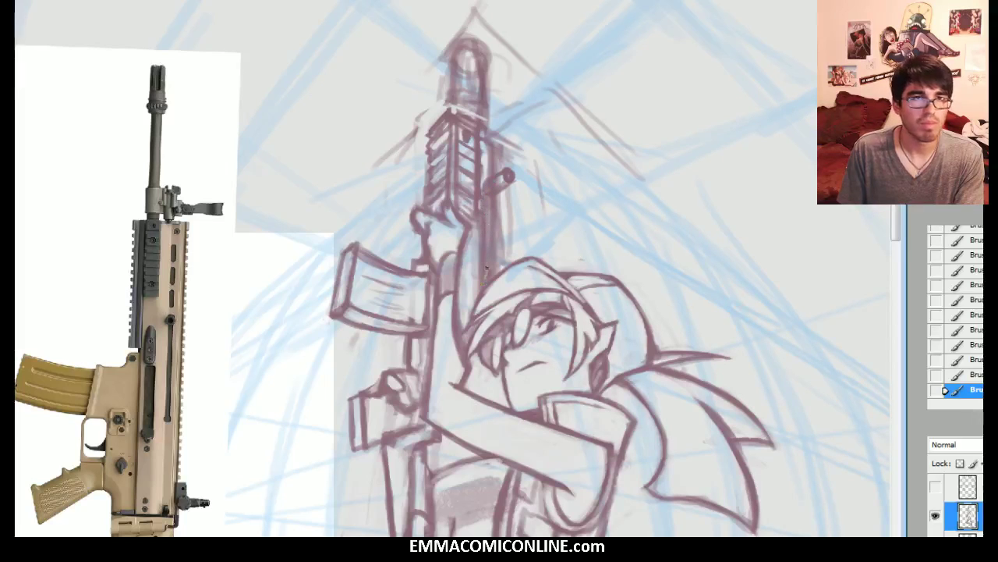
# Step: Erase the rough shading along the receiver between the hand and cap, and clear the inside of the small peg
pyautogui.press('e')
pyautogui.moveTo(491, 222); pyautogui.dragTo(489, 269)
pyautogui.moveTo(491, 214)
pyautogui.mouseDown()
pyautogui.moveTo(490, 276)
pyautogui.moveTo(490, 213)
pyautogui.moveTo(477, 279)
pyautogui.mouseUp()
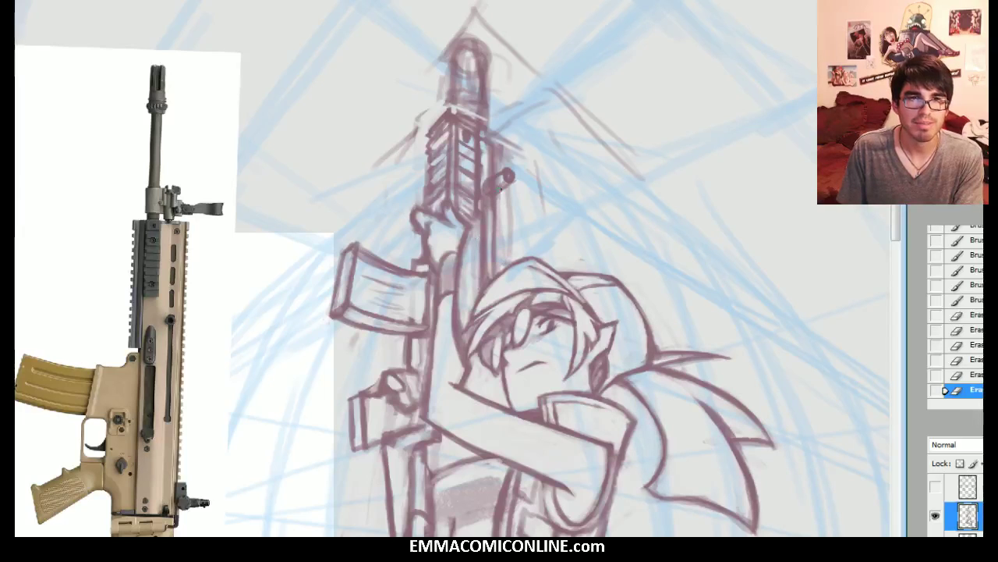
pyautogui.click(495, 182)
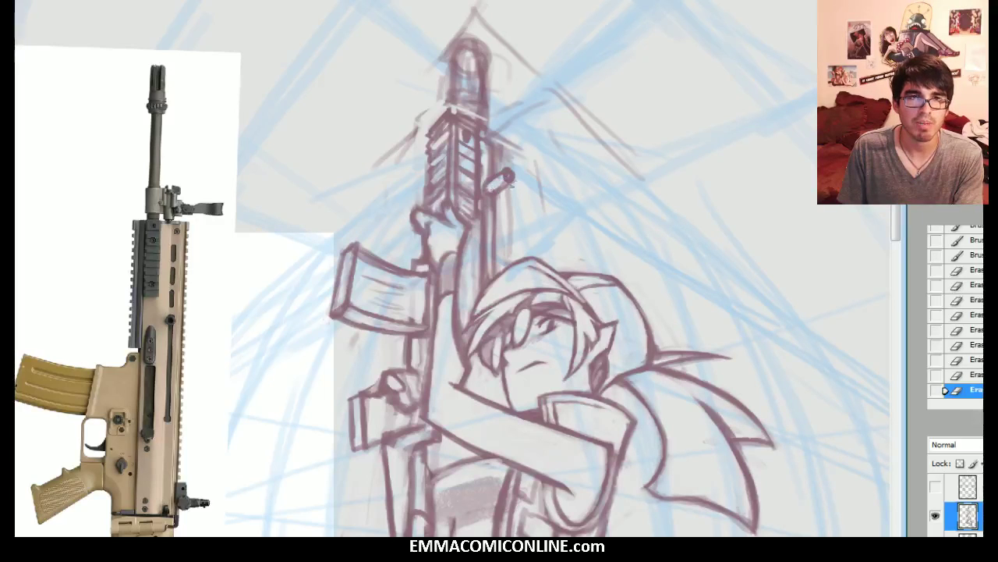
pyautogui.click(494, 176)
# Step: Draw the front sight's arm with a rounded end, projecting outward from the handguard's upper end
pyautogui.press('b')
pyautogui.moveTo(489, 182)
pyautogui.mouseDown()
pyautogui.moveTo(508, 163)
pyautogui.moveTo(497, 167)
pyautogui.moveTo(502, 149)
pyautogui.moveTo(477, 106)
pyautogui.mouseUp()
pyautogui.moveTo(477, 115); pyautogui.dragTo(469, 100)
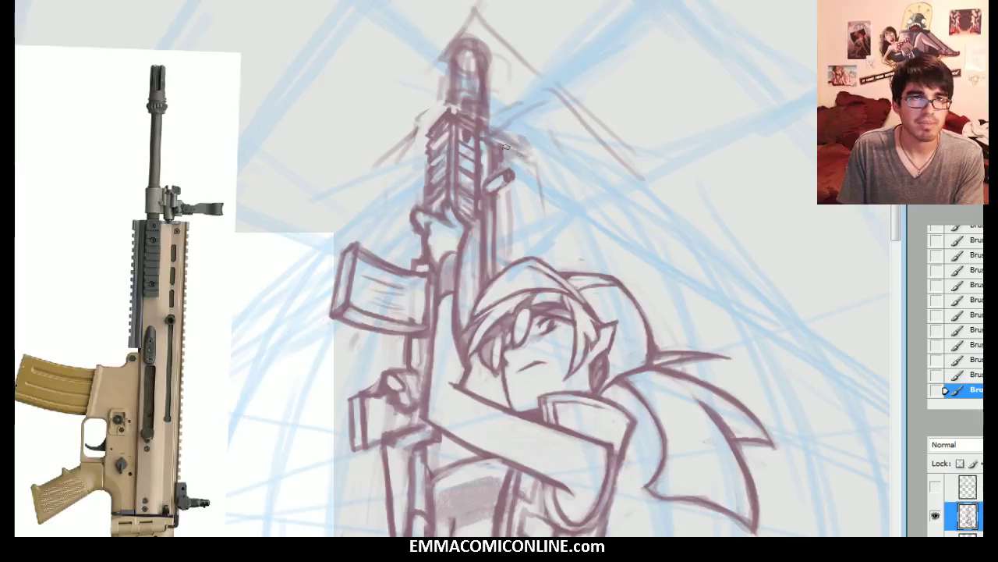
pyautogui.moveTo(529, 160); pyautogui.dragTo(537, 146)
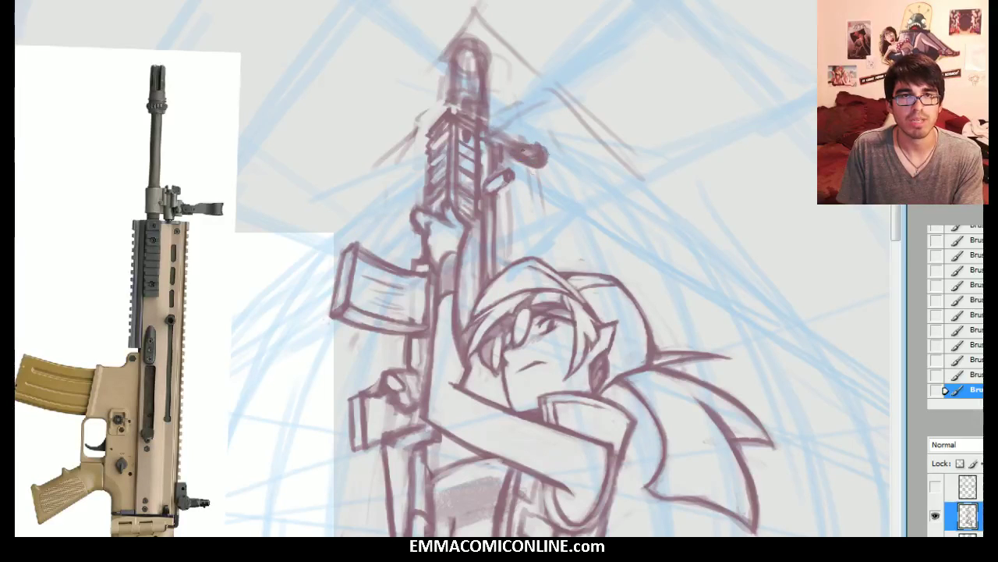
pyautogui.moveTo(522, 154)
pyautogui.mouseDown()
pyautogui.moveTo(549, 159)
pyautogui.moveTo(540, 188)
pyautogui.moveTo(525, 158)
pyautogui.mouseUp()
pyautogui.moveTo(518, 156)
pyautogui.mouseDown()
pyautogui.moveTo(517, 109)
pyautogui.moveTo(523, 167)
pyautogui.moveTo(522, 153)
pyautogui.moveTo(538, 159)
pyautogui.moveTo(537, 143)
pyautogui.moveTo(511, 141)
pyautogui.moveTo(523, 138)
pyautogui.moveTo(509, 156)
pyautogui.moveTo(517, 143)
pyautogui.moveTo(493, 140)
pyautogui.moveTo(525, 144)
pyautogui.moveTo(512, 135)
pyautogui.moveTo(522, 146)
pyautogui.moveTo(501, 144)
pyautogui.moveTo(550, 152)
pyautogui.moveTo(522, 147)
pyautogui.moveTo(546, 157)
pyautogui.mouseUp()
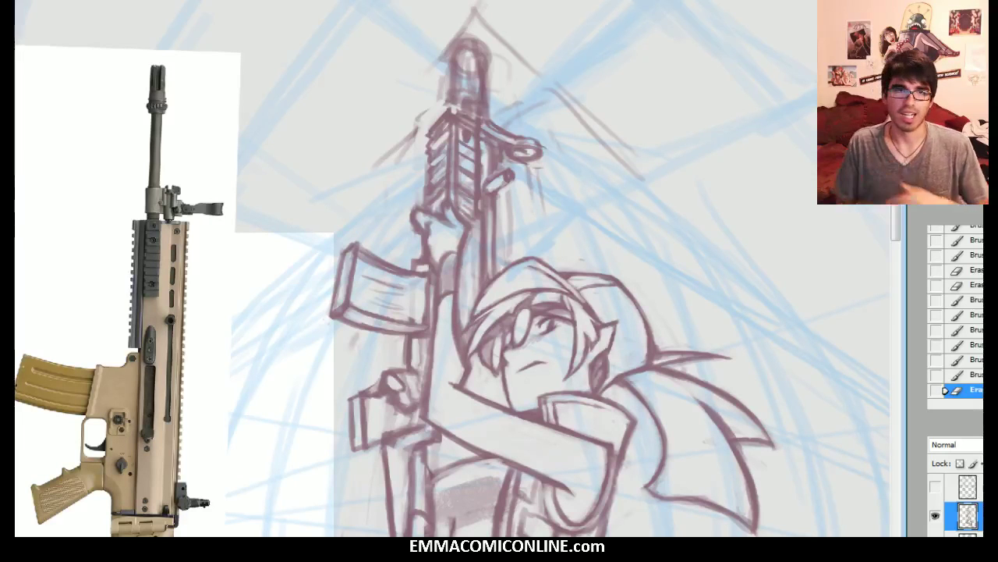
# Step: Flip the canvas horizontally and bring the torso and rifle stock into view
pyautogui.moveTo(484, 327); pyautogui.dragTo(471, 228)
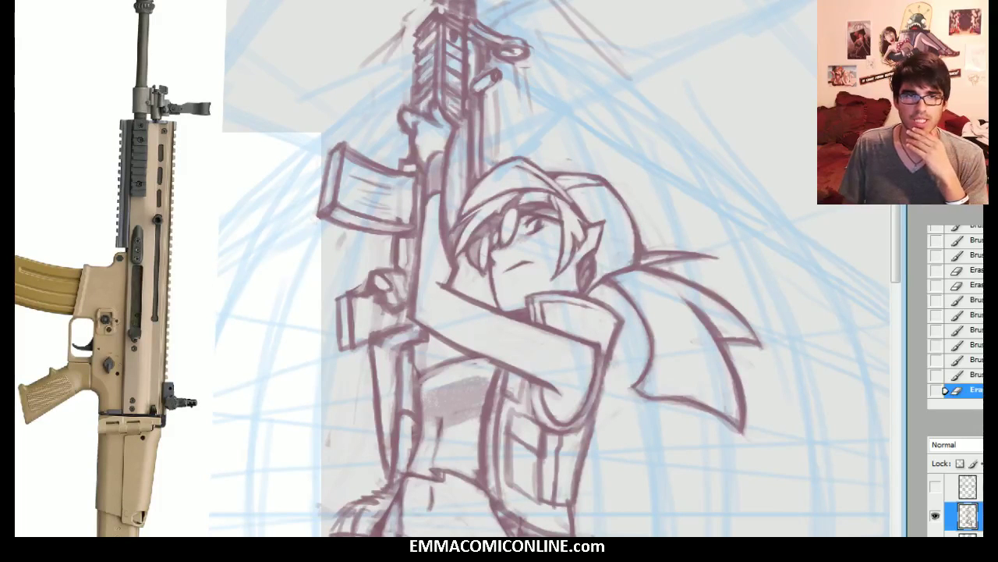
pyautogui.hotkey('ctrl', 'shift', 'h')
pyautogui.moveTo(484, 234)
pyautogui.mouseDown()
pyautogui.moveTo(475, 233)
pyautogui.moveTo(495, 310)
pyautogui.moveTo(493, 354)
pyautogui.mouseUp()
pyautogui.scroll(-5, 499, 268)
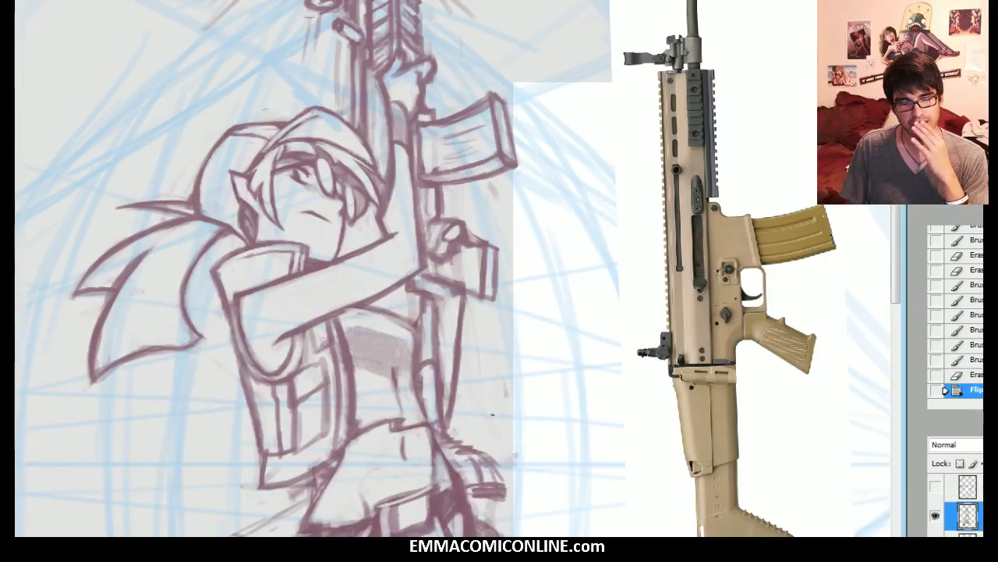
pyautogui.scroll(3, 474, 365)
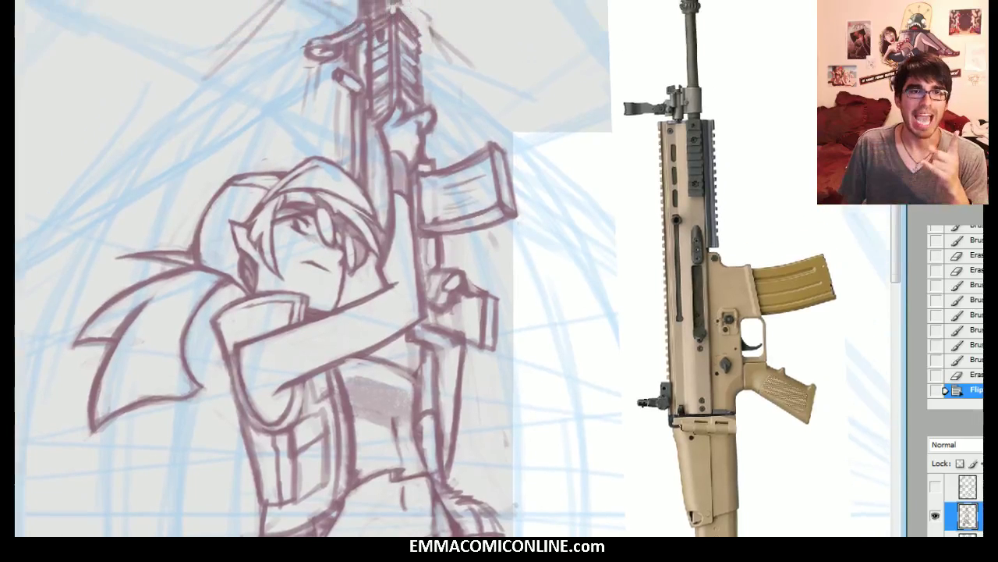
pyautogui.scroll(-4, 458, 269)
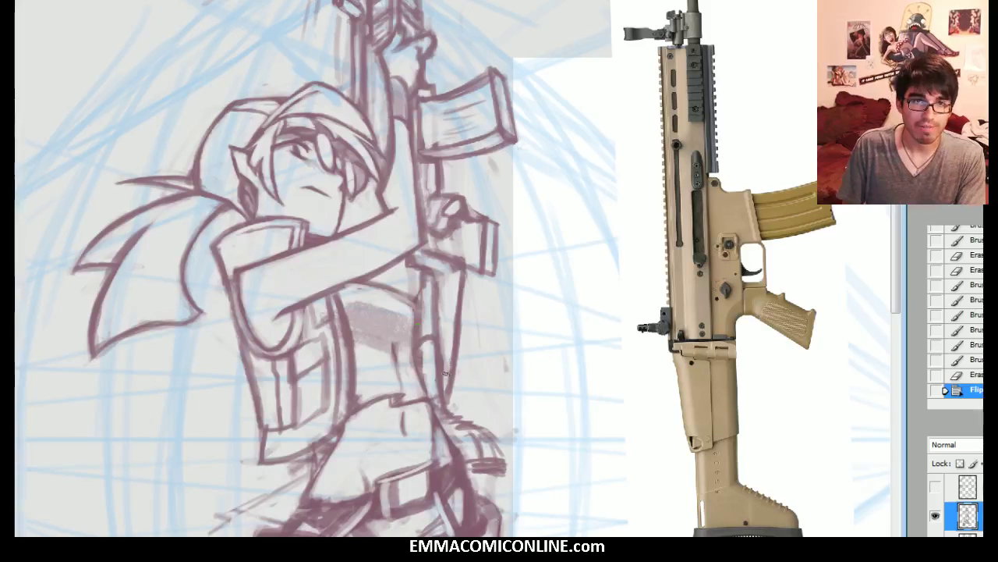
# Step: Erase stray strokes around the stock's lower tip and the boot, then touch up the lines there and below the forearm
pyautogui.moveTo(443, 371)
pyautogui.mouseDown()
pyautogui.moveTo(439, 349)
pyautogui.moveTo(445, 387)
pyautogui.moveTo(443, 324)
pyautogui.moveTo(447, 402)
pyautogui.mouseUp()
pyautogui.moveTo(499, 429); pyautogui.dragTo(484, 446)
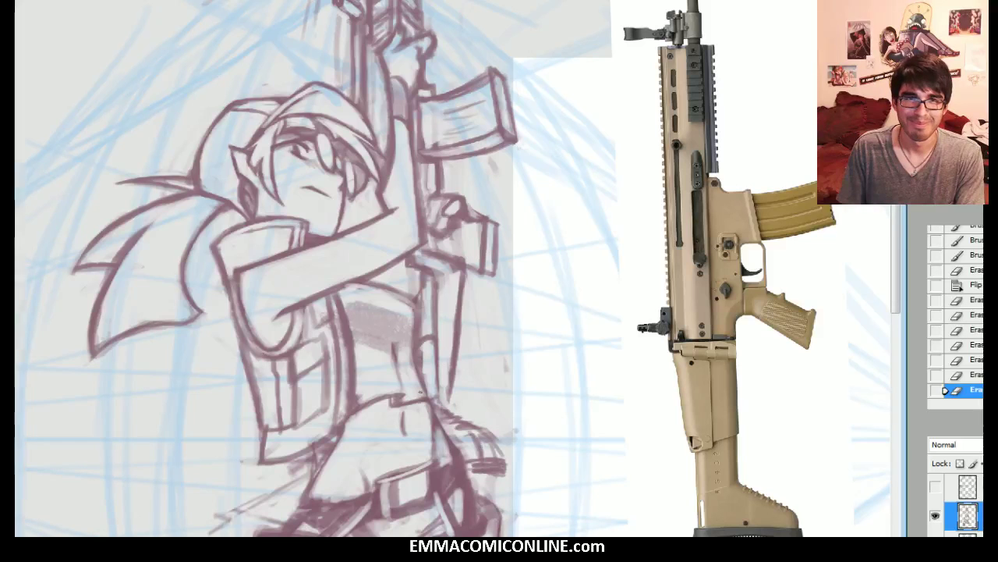
pyautogui.press('b')
pyautogui.moveTo(434, 390); pyautogui.dragTo(447, 405)
pyautogui.moveTo(425, 234); pyautogui.dragTo(409, 239)
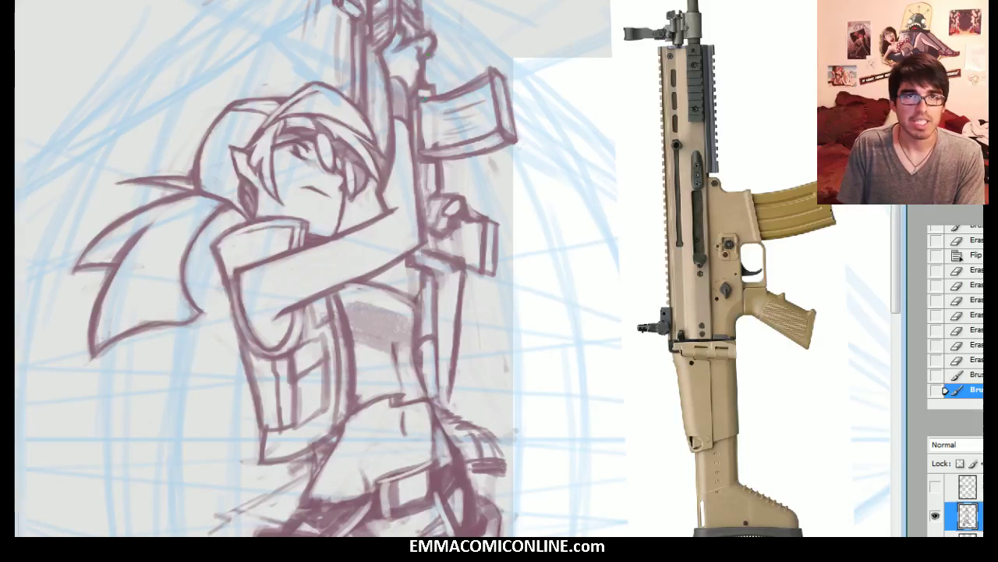
# Step: Strengthen the stock's inner edge beside the waist, from the forearm down to the hip
pyautogui.moveTo(430, 353); pyautogui.dragTo(425, 378)
pyautogui.moveTo(419, 298); pyautogui.dragTo(419, 336)
pyautogui.moveTo(425, 244); pyautogui.dragTo(415, 252)
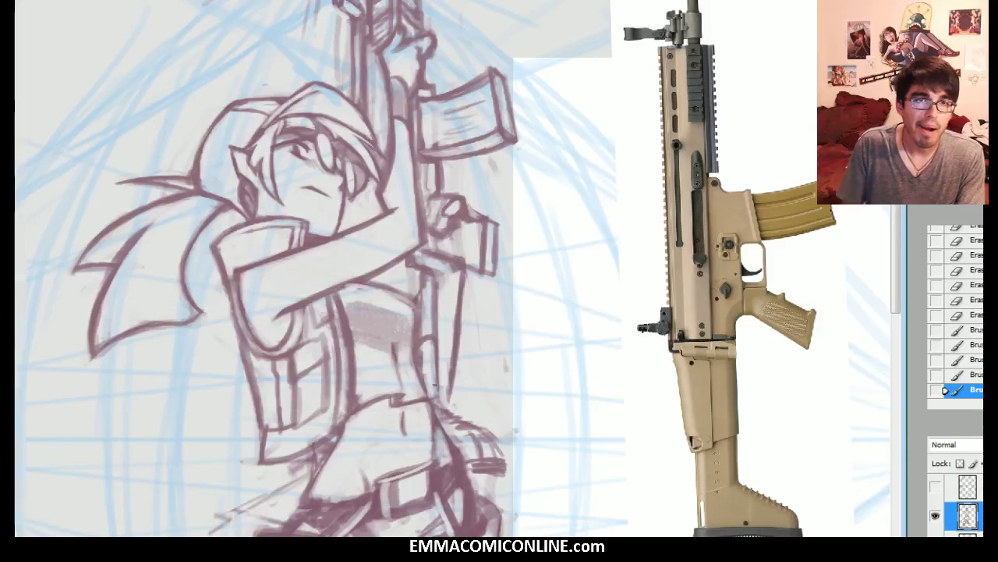
pyautogui.moveTo(442, 405); pyautogui.dragTo(433, 379)
pyautogui.moveTo(435, 394)
pyautogui.mouseDown()
pyautogui.moveTo(438, 423)
pyautogui.moveTo(434, 389)
pyautogui.mouseUp()
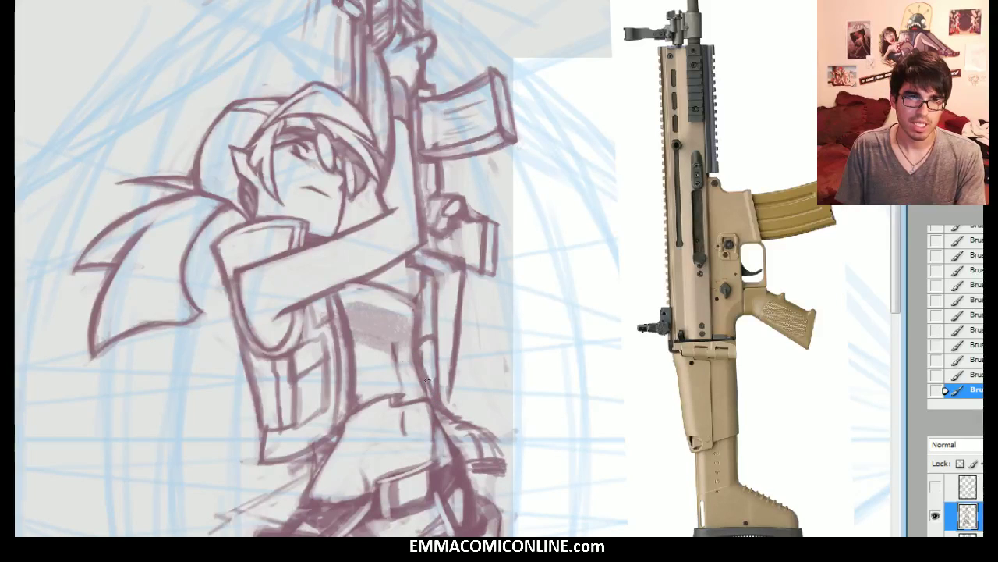
# Step: Erase the overlapping strokes inside the lower stock and redraw its long vertical line below the grip
pyautogui.moveTo(413, 362); pyautogui.dragTo(444, 393)
pyautogui.moveTo(438, 340); pyautogui.dragTo(443, 379)
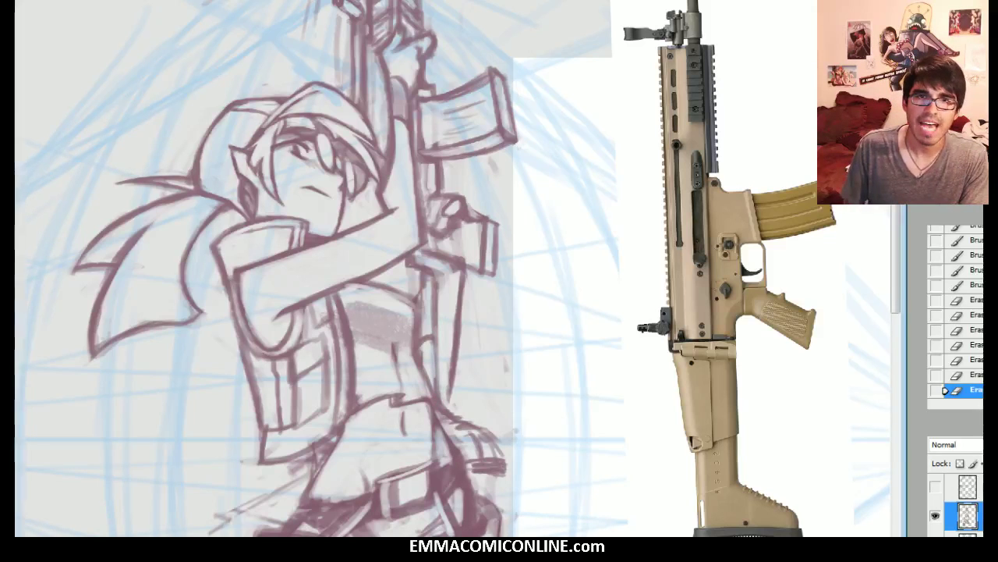
pyautogui.moveTo(443, 343); pyautogui.dragTo(431, 387)
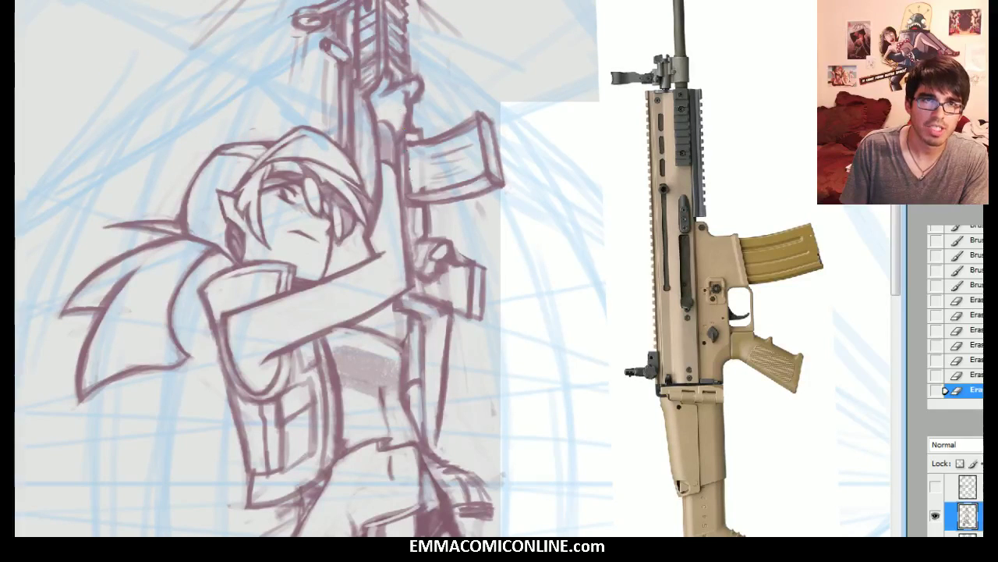
pyautogui.moveTo(417, 321); pyautogui.dragTo(419, 356)
pyautogui.moveTo(418, 321); pyautogui.dragTo(420, 378)
pyautogui.moveTo(421, 384)
pyautogui.mouseDown()
pyautogui.moveTo(427, 436)
pyautogui.moveTo(422, 405)
pyautogui.mouseUp()
pyautogui.moveTo(415, 322); pyautogui.dragTo(418, 367)
pyautogui.moveTo(415, 319); pyautogui.dragTo(417, 343)
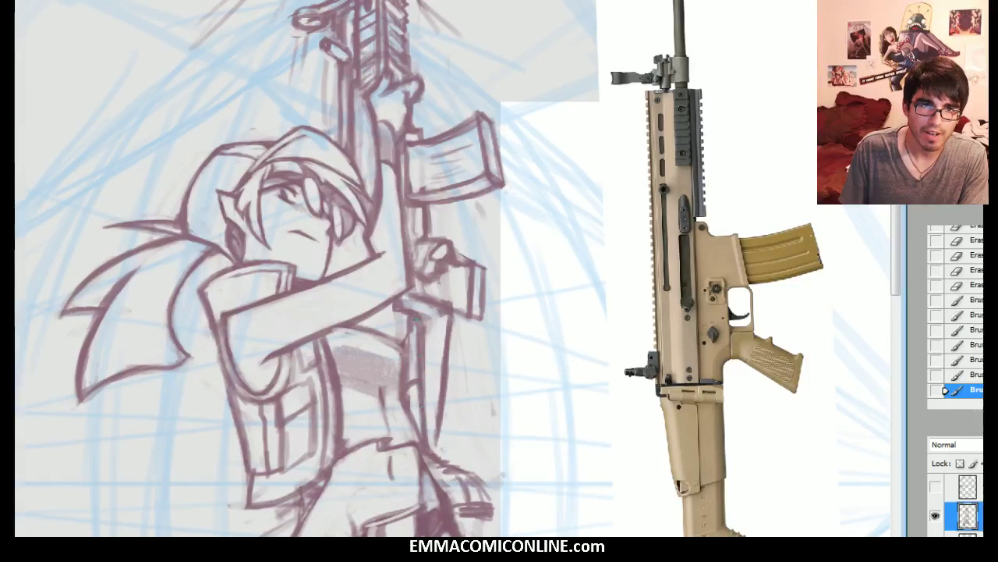
# Step: Trim the stock's vertical lines and redraw its upper section with a stepped outline beside the waist
pyautogui.press('e')
pyautogui.moveTo(428, 400); pyautogui.dragTo(428, 434)
pyautogui.moveTo(420, 381); pyautogui.dragTo(421, 323)
pyautogui.press('b')
pyautogui.moveTo(426, 384); pyautogui.dragTo(426, 349)
pyautogui.moveTo(427, 382)
pyautogui.mouseDown()
pyautogui.moveTo(431, 429)
pyautogui.moveTo(372, 334)
pyautogui.moveTo(417, 357)
pyautogui.mouseUp()
pyautogui.press('e')
pyautogui.moveTo(417, 370); pyautogui.dragTo(416, 356)
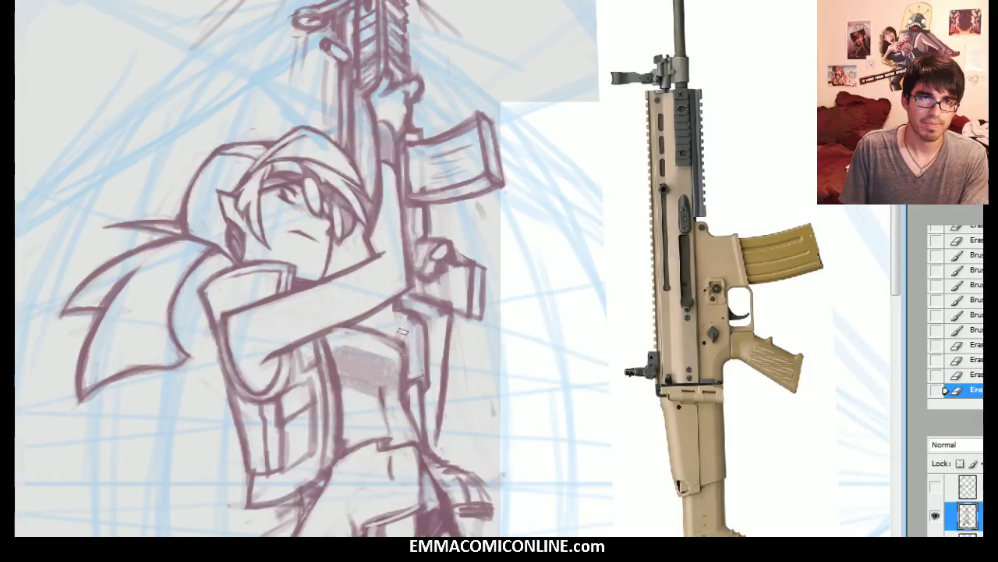
pyautogui.moveTo(415, 349)
pyautogui.mouseDown()
pyautogui.moveTo(404, 387)
pyautogui.moveTo(422, 448)
pyautogui.moveTo(408, 378)
pyautogui.mouseUp()
pyautogui.press('b')
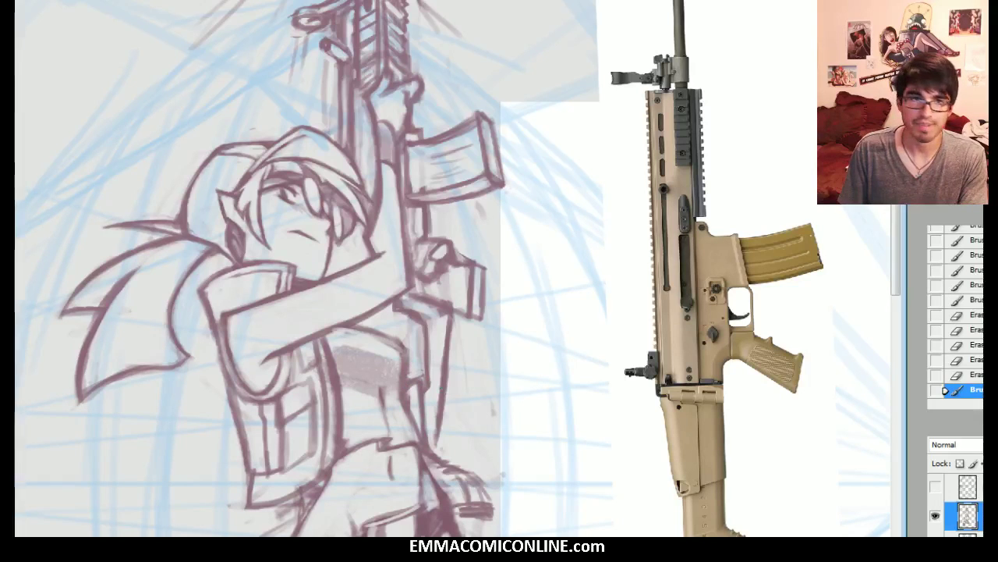
# Step: Hide the rifle photo so the female soldier reference shows beside the sketch, keeping the sketch layer active
pyautogui.moveTo(468, 312); pyautogui.dragTo(448, 305)
pyautogui.scroll(1, 964, 503)
pyautogui.scroll(5, 964, 503)
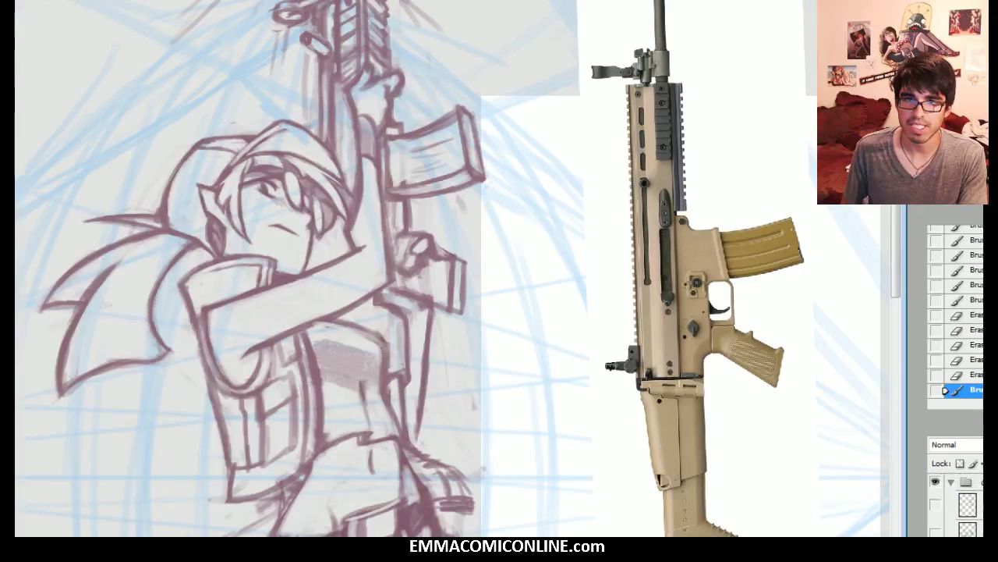
pyautogui.scroll(1, 964, 504)
pyautogui.click(936, 517)
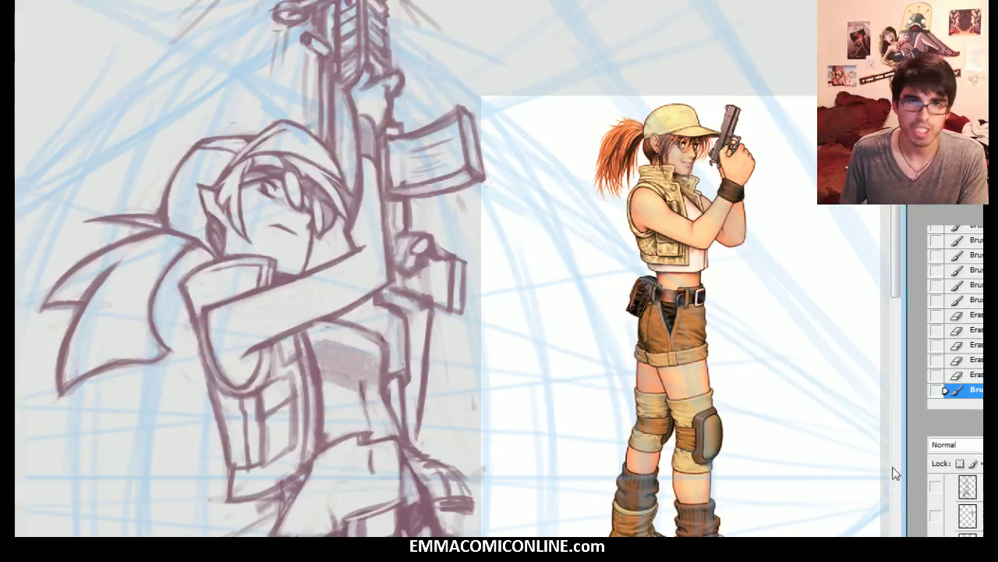
pyautogui.scroll(3, 966, 507)
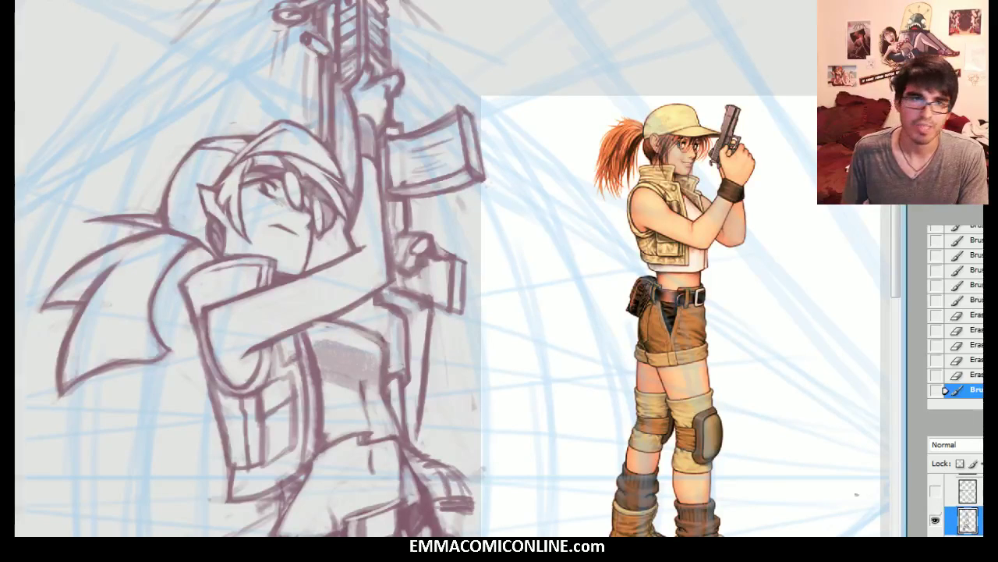
# Step: Refine the shirt's upper contour beneath the forearm and erase excess strokes where it meets the stock
pyautogui.moveTo(361, 323)
pyautogui.mouseDown()
pyautogui.moveTo(375, 332)
pyautogui.moveTo(359, 320)
pyautogui.mouseUp()
pyautogui.moveTo(349, 313); pyautogui.dragTo(343, 317)
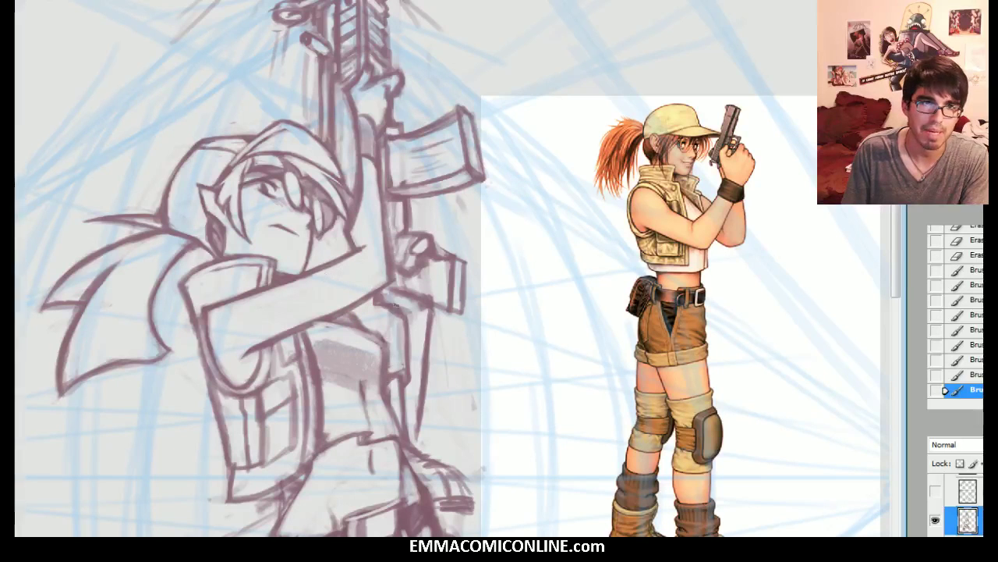
pyautogui.moveTo(384, 342); pyautogui.dragTo(386, 350)
pyautogui.moveTo(373, 333)
pyautogui.mouseDown()
pyautogui.moveTo(385, 344)
pyautogui.moveTo(361, 338)
pyautogui.moveTo(386, 325)
pyautogui.mouseUp()
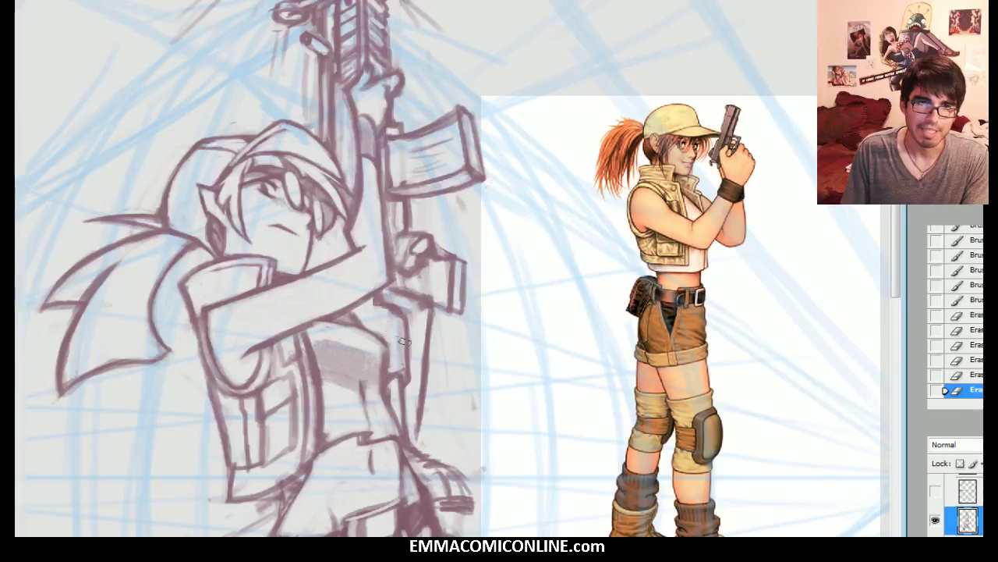
# Step: Show the rifle photo again in place of the soldier reference and make the sketch layer active
pyautogui.scroll(3, 966, 505)
pyautogui.scroll(-3, 965, 506)
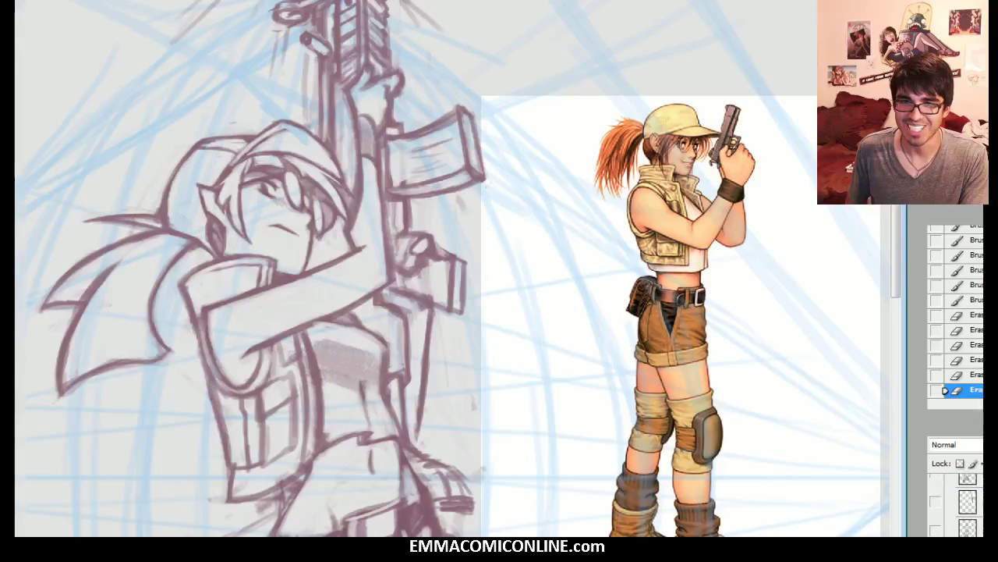
pyautogui.click(937, 511)
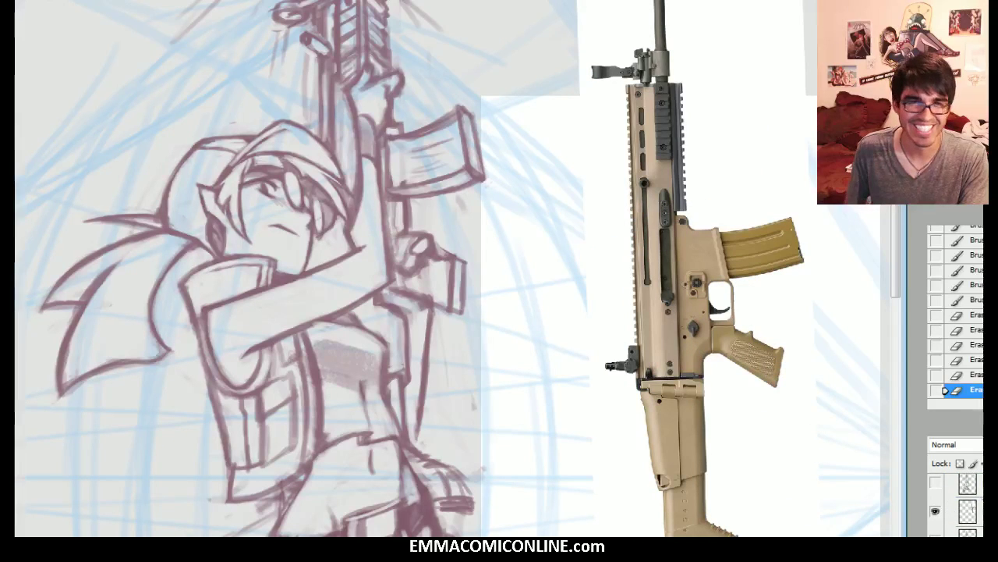
pyautogui.click(975, 487)
pyautogui.scroll(3, 965, 499)
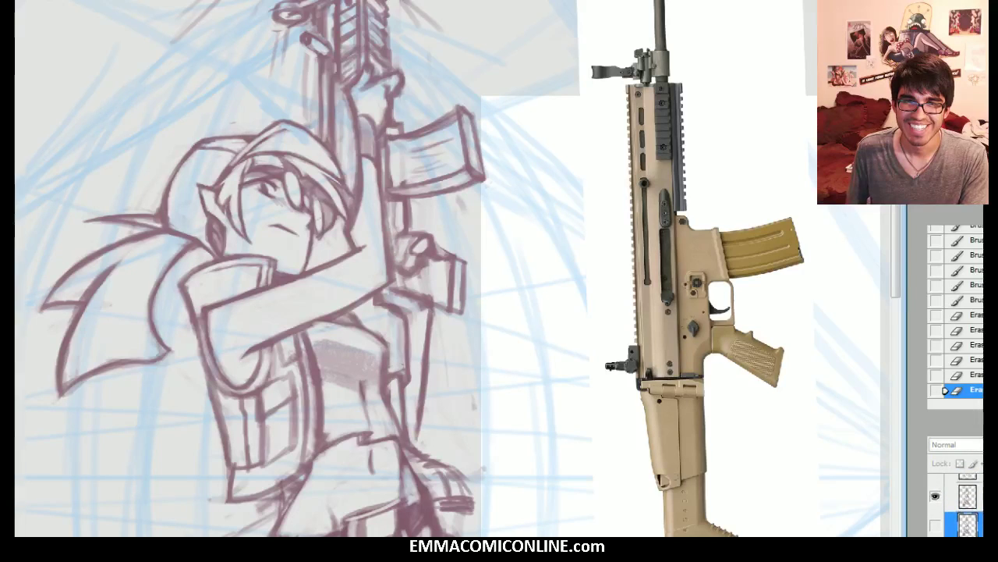
pyautogui.click(967, 496)
pyautogui.click(936, 496)
pyautogui.click(936, 496)
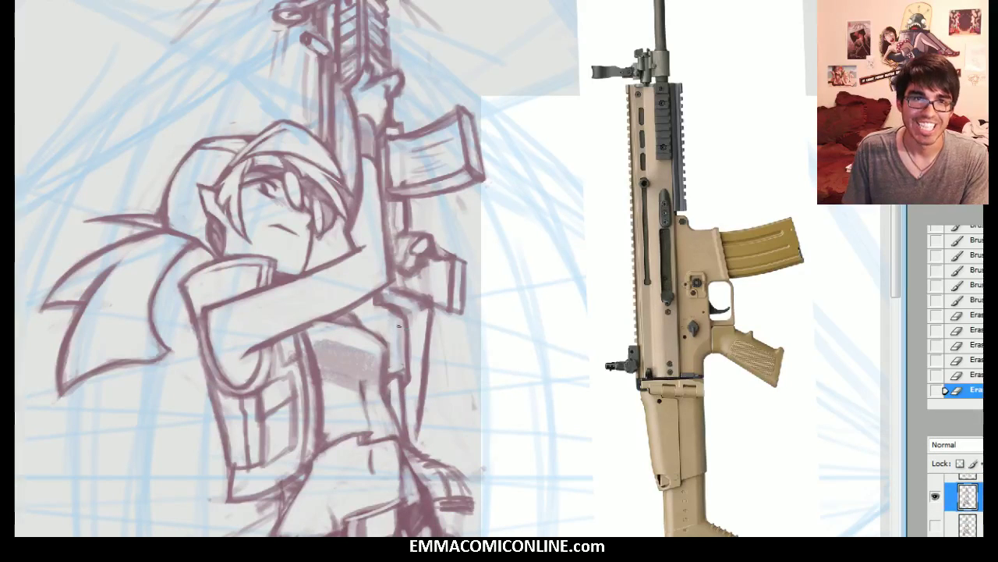
# Step: Strengthen the short lines where the stock's upper end meets the forearm
pyautogui.moveTo(378, 312)
pyautogui.mouseDown()
pyautogui.moveTo(368, 316)
pyautogui.moveTo(376, 312)
pyautogui.mouseUp()
pyautogui.moveTo(378, 312)
pyautogui.mouseDown()
pyautogui.moveTo(367, 316)
pyautogui.moveTo(378, 312)
pyautogui.mouseUp()
pyautogui.moveTo(377, 312)
pyautogui.mouseDown()
pyautogui.moveTo(369, 315)
pyautogui.moveTo(377, 312)
pyautogui.mouseUp()
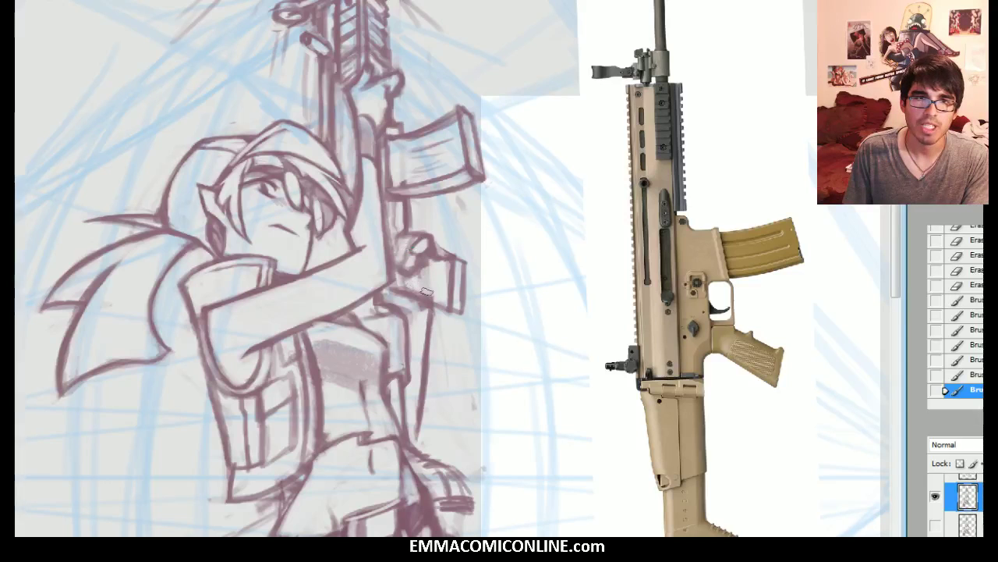
# Step: Erase the rough strokes inside the pistol grip and clean up its inner edge below the lower hand
pyautogui.press('e')
pyautogui.moveTo(429, 279); pyautogui.dragTo(461, 323)
pyautogui.moveTo(437, 304)
pyautogui.mouseDown()
pyautogui.moveTo(421, 297)
pyautogui.moveTo(446, 305)
pyautogui.moveTo(431, 301)
pyautogui.moveTo(446, 305)
pyautogui.moveTo(443, 292)
pyautogui.mouseUp()
pyautogui.moveTo(426, 287); pyautogui.dragTo(438, 292)
pyautogui.moveTo(427, 288)
pyautogui.mouseDown()
pyautogui.moveTo(442, 293)
pyautogui.moveTo(440, 266)
pyautogui.moveTo(429, 271)
pyautogui.mouseUp()
pyautogui.moveTo(426, 287); pyautogui.dragTo(409, 280)
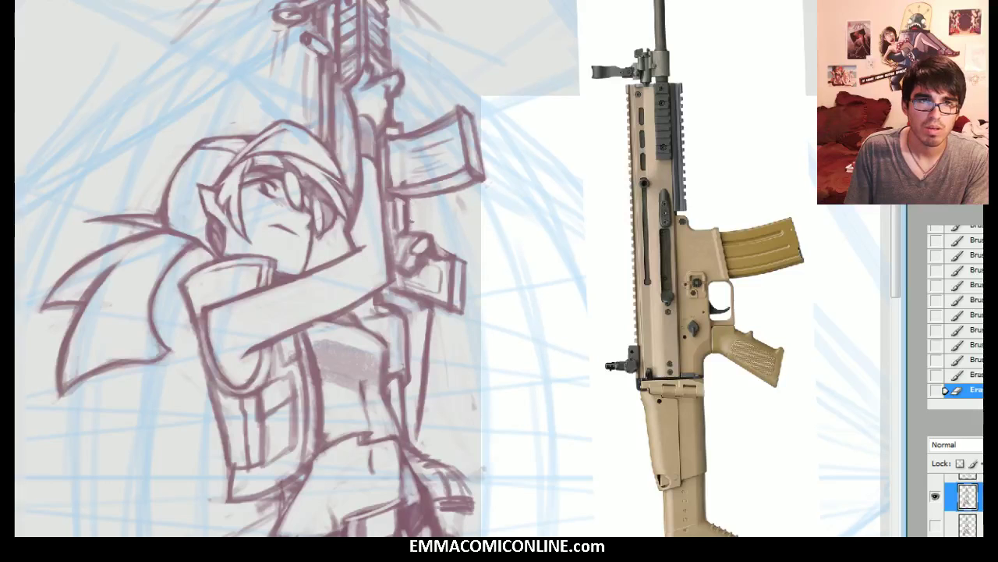
# Step: Erase rough strokes at the base of the barrel and lighten the slanted guide line beside the front sight
pyautogui.moveTo(549, 133)
pyautogui.mouseDown()
pyautogui.moveTo(561, 139)
pyautogui.moveTo(573, 270)
pyautogui.mouseUp()
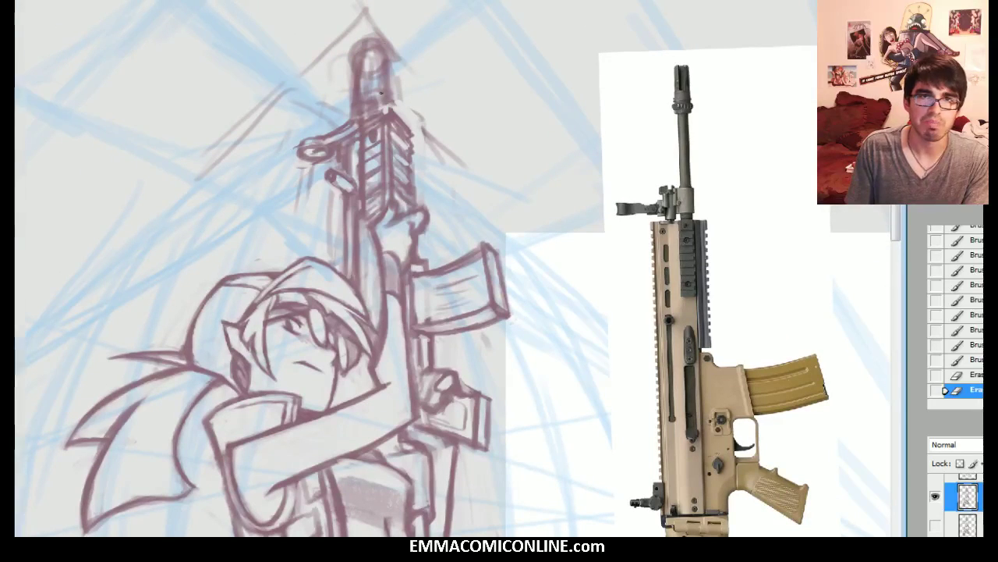
pyautogui.moveTo(390, 107)
pyautogui.mouseDown()
pyautogui.moveTo(362, 92)
pyautogui.moveTo(359, 100)
pyautogui.mouseUp()
pyautogui.moveTo(283, 107); pyautogui.dragTo(223, 166)
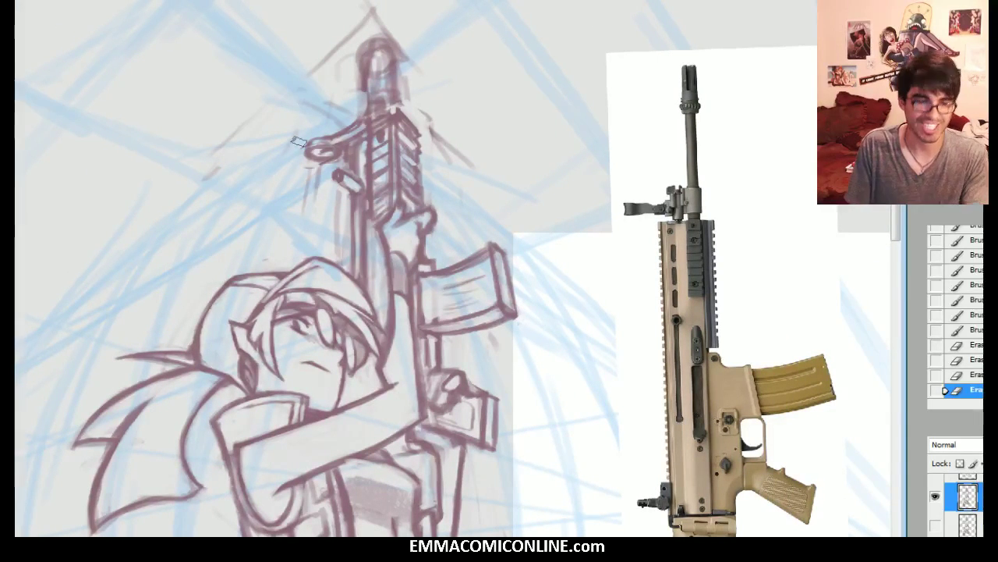
# Step: Flip the canvas horizontally back to its original orientation and recentre the figure
pyautogui.press('h')
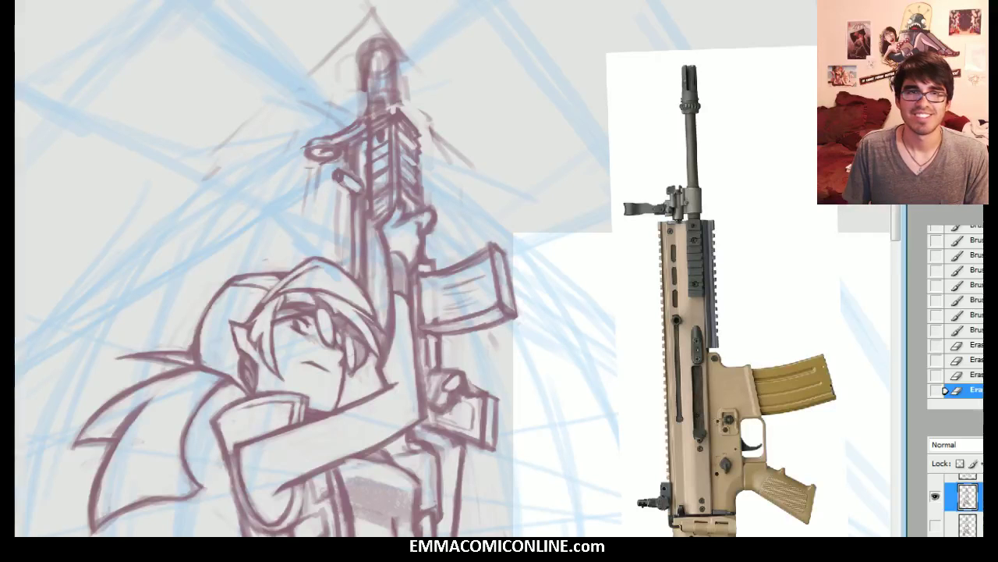
pyautogui.hotkey('ctrl', 'z')
pyautogui.moveTo(468, 273); pyautogui.dragTo(437, 273)
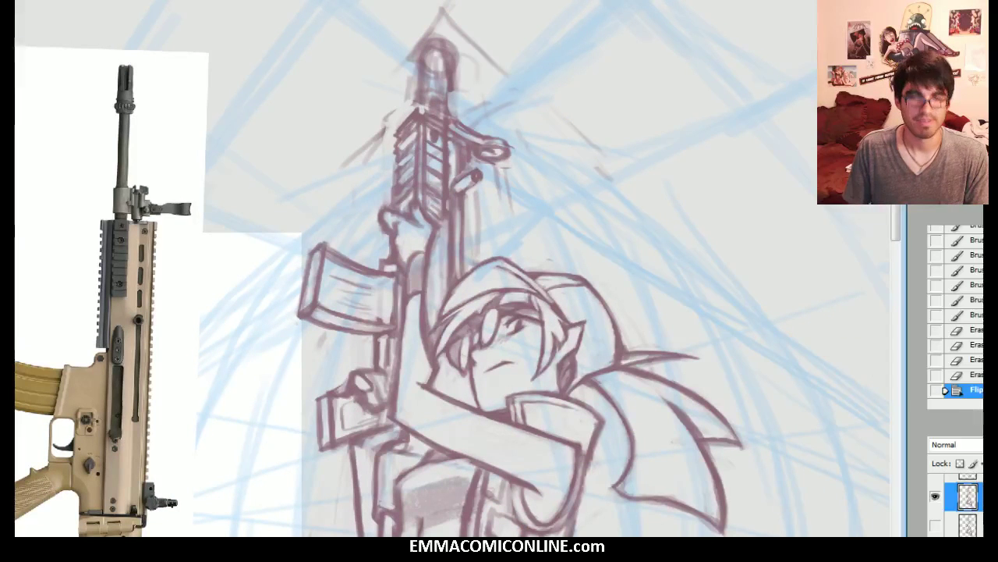
# Step: Redraw the top edge of the handguard and outline the small collar at the barrel's base, erasing the rough strokes around it
pyautogui.moveTo(420, 112); pyautogui.dragTo(403, 128)
pyautogui.moveTo(418, 111)
pyautogui.mouseDown()
pyautogui.moveTo(409, 120)
pyautogui.moveTo(425, 98)
pyautogui.moveTo(426, 108)
pyautogui.mouseUp()
pyautogui.moveTo(426, 96); pyautogui.dragTo(427, 107)
pyautogui.moveTo(443, 96)
pyautogui.mouseDown()
pyautogui.moveTo(445, 111)
pyautogui.moveTo(444, 94)
pyautogui.moveTo(426, 106)
pyautogui.moveTo(443, 108)
pyautogui.moveTo(443, 94)
pyautogui.moveTo(426, 109)
pyautogui.mouseUp()
pyautogui.press('e')
pyautogui.moveTo(444, 95); pyautogui.dragTo(446, 110)
pyautogui.moveTo(448, 117); pyautogui.dragTo(449, 138)
pyautogui.moveTo(428, 92)
pyautogui.mouseDown()
pyautogui.moveTo(444, 90)
pyautogui.moveTo(426, 107)
pyautogui.mouseUp()
pyautogui.moveTo(445, 93); pyautogui.dragTo(443, 103)
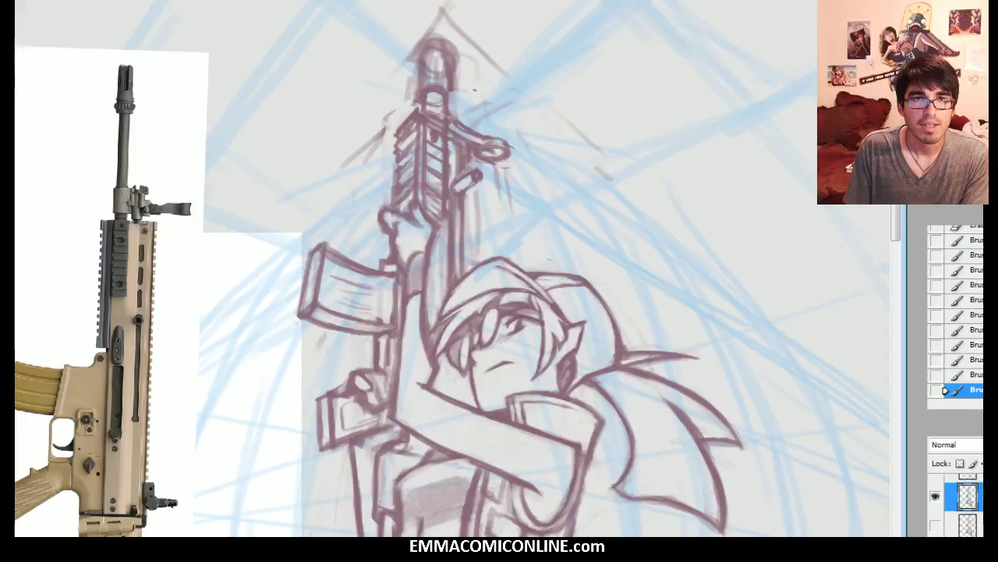
# Step: Redefine the ring and arm of the front sight beside the handguard, clearing the rough lines around them
pyautogui.moveTo(499, 148)
pyautogui.mouseDown()
pyautogui.moveTo(512, 168)
pyautogui.moveTo(511, 196)
pyautogui.moveTo(496, 145)
pyautogui.moveTo(483, 145)
pyautogui.moveTo(502, 143)
pyautogui.moveTo(481, 153)
pyautogui.moveTo(510, 148)
pyautogui.mouseUp()
pyautogui.moveTo(484, 140)
pyautogui.mouseDown()
pyautogui.moveTo(510, 143)
pyautogui.moveTo(488, 134)
pyautogui.moveTo(502, 146)
pyautogui.moveTo(499, 166)
pyautogui.moveTo(494, 146)
pyautogui.mouseUp()
pyautogui.press('e')
pyautogui.press('b')
pyautogui.moveTo(486, 145); pyautogui.dragTo(511, 165)
pyautogui.press('e')
pyautogui.press('b')
# Step: Redraw the collar at the barrel's base and draw a narrower barrel inside the wide rough outline
pyautogui.moveTo(429, 93)
pyautogui.mouseDown()
pyautogui.moveTo(443, 91)
pyautogui.moveTo(442, 104)
pyautogui.mouseUp()
pyautogui.moveTo(447, 103)
pyautogui.mouseDown()
pyautogui.moveTo(429, 72)
pyautogui.moveTo(426, 146)
pyautogui.moveTo(432, 81)
pyautogui.moveTo(412, 103)
pyautogui.moveTo(411, 82)
pyautogui.moveTo(435, 75)
pyautogui.moveTo(445, 116)
pyautogui.moveTo(440, 60)
pyautogui.moveTo(431, 83)
pyautogui.mouseUp()
pyautogui.press('e')
pyautogui.press('b')
pyautogui.moveTo(439, 56); pyautogui.dragTo(443, 84)
pyautogui.moveTo(446, 56)
pyautogui.mouseDown()
pyautogui.moveTo(447, 84)
pyautogui.moveTo(429, 84)
pyautogui.mouseUp()
pyautogui.moveTo(428, 51)
pyautogui.mouseDown()
pyautogui.moveTo(426, 86)
pyautogui.moveTo(443, 72)
pyautogui.moveTo(447, 116)
pyautogui.mouseUp()
# Step: Erase the wide rough barrel outline and the pointed guide lines around the muzzle
pyautogui.press('e')
pyautogui.moveTo(454, 63); pyautogui.dragTo(451, 90)
pyautogui.moveTo(419, 46)
pyautogui.mouseDown()
pyautogui.moveTo(415, 75)
pyautogui.moveTo(421, 43)
pyautogui.mouseUp()
pyautogui.moveTo(426, 43)
pyautogui.mouseDown()
pyautogui.moveTo(460, 69)
pyautogui.moveTo(409, 76)
pyautogui.moveTo(408, 96)
pyautogui.moveTo(443, 11)
pyautogui.mouseUp()
pyautogui.moveTo(469, 40)
pyautogui.mouseDown()
pyautogui.moveTo(445, 8)
pyautogui.moveTo(498, 66)
pyautogui.mouseUp()
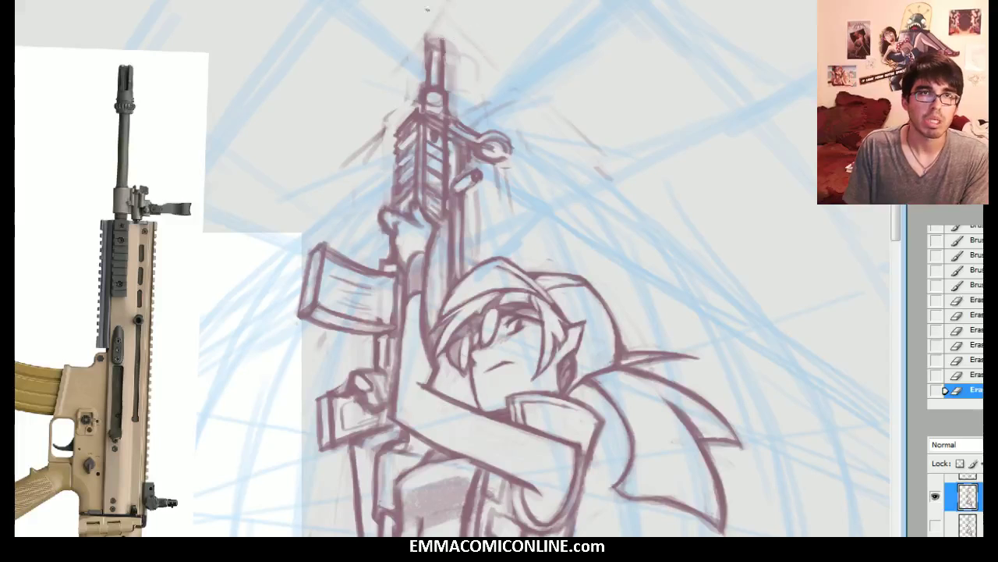
# Step: Extend the narrow barrel upward to a rounded tip and add a line along its inside
pyautogui.press('b')
pyautogui.moveTo(425, 84)
pyautogui.mouseDown()
pyautogui.moveTo(425, 32)
pyautogui.moveTo(442, 23)
pyautogui.mouseUp()
pyautogui.moveTo(442, 31)
pyautogui.mouseDown()
pyautogui.moveTo(444, 56)
pyautogui.moveTo(434, 24)
pyautogui.mouseUp()
pyautogui.moveTo(435, 25); pyautogui.dragTo(436, 65)
pyautogui.moveTo(428, 51); pyautogui.dragTo(428, 73)
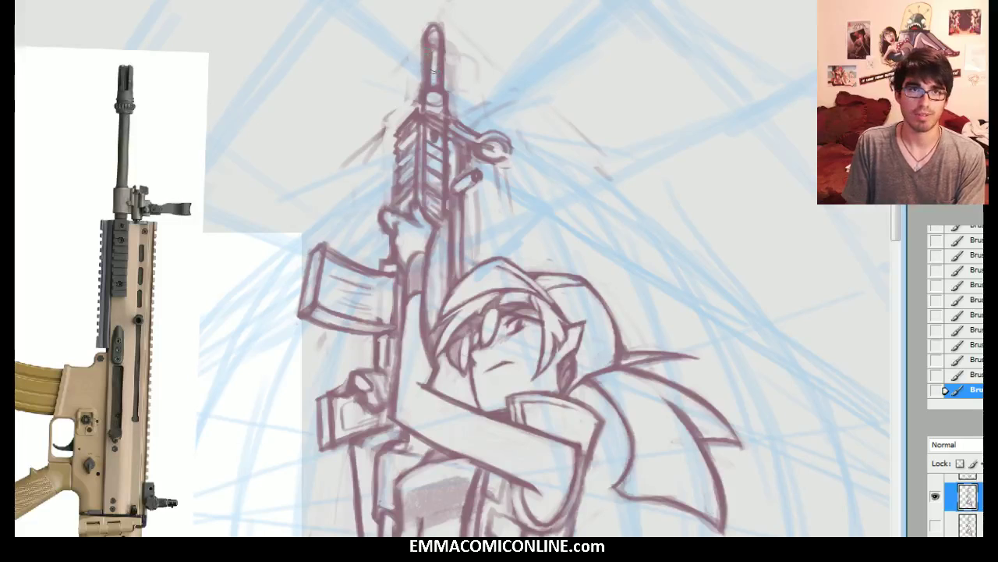
# Step: Erase the excess strokes inside and along the edges of the extended barrel to thin its outline
pyautogui.moveTo(432, 39); pyautogui.dragTo(433, 78)
pyautogui.moveTo(419, 82); pyautogui.dragTo(416, 31)
pyautogui.moveTo(421, 83); pyautogui.dragTo(438, 54)
pyautogui.moveTo(442, 49)
pyautogui.mouseDown()
pyautogui.moveTo(446, 70)
pyautogui.moveTo(434, 73)
pyautogui.moveTo(422, 29)
pyautogui.mouseUp()
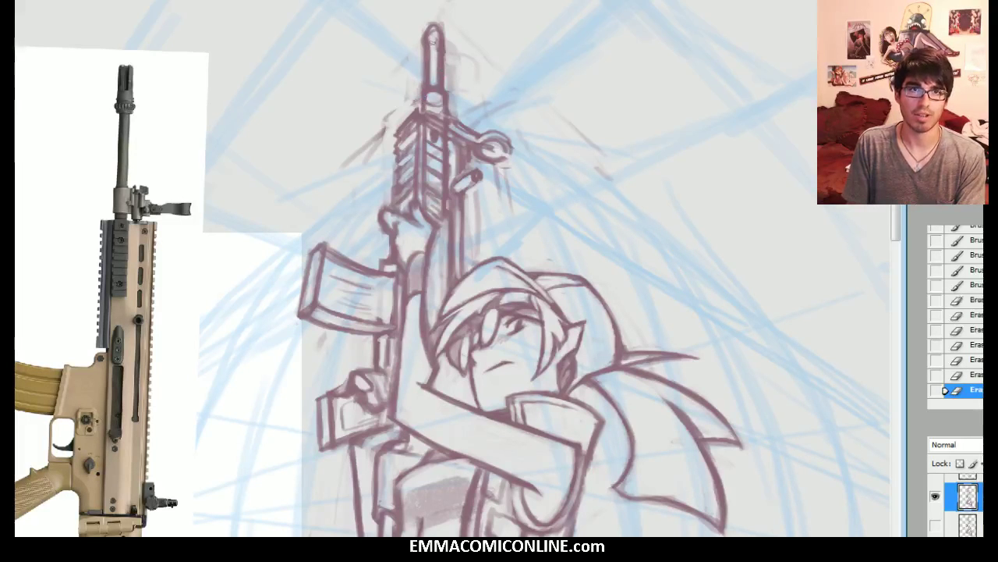
pyautogui.moveTo(423, 59); pyautogui.dragTo(425, 23)
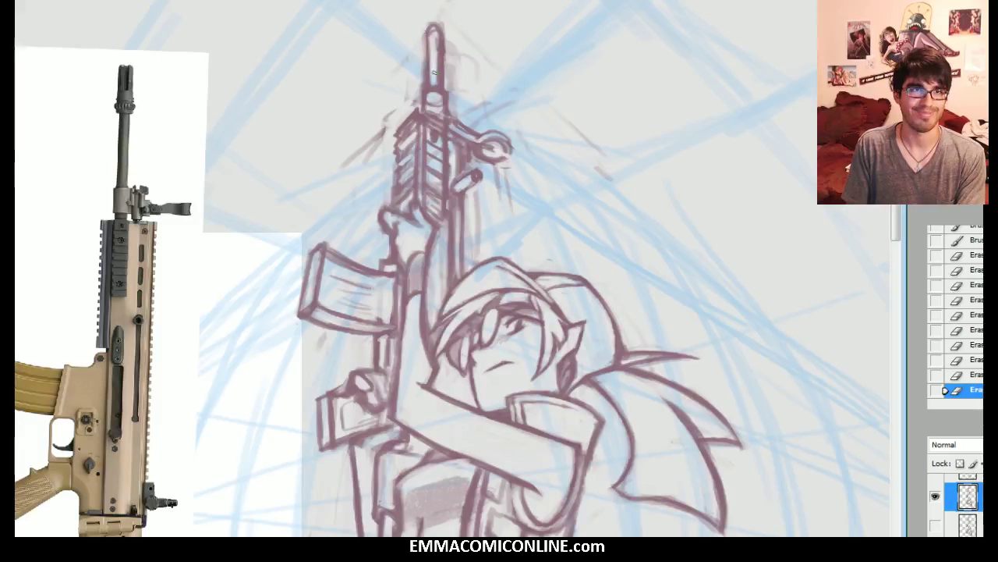
# Step: Strengthen the barrel's outline and draw a wider muzzle device at its upper end
pyautogui.press('b')
pyautogui.moveTo(430, 28)
pyautogui.mouseDown()
pyautogui.moveTo(427, 51)
pyautogui.moveTo(443, 29)
pyautogui.mouseUp()
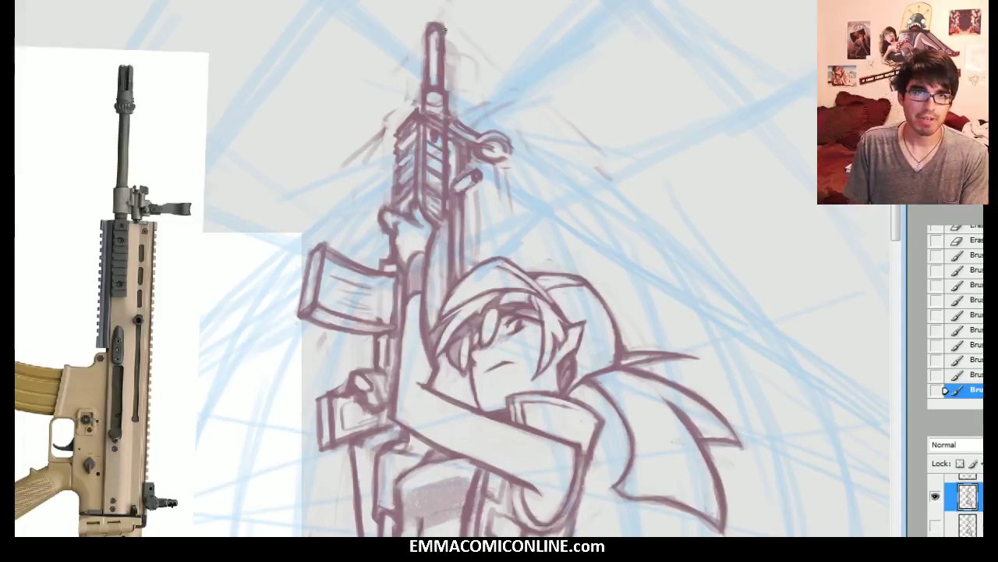
pyautogui.moveTo(425, 55); pyautogui.dragTo(423, 87)
pyautogui.moveTo(433, 24)
pyautogui.mouseDown()
pyautogui.moveTo(449, 24)
pyautogui.moveTo(426, 22)
pyautogui.mouseUp()
pyautogui.moveTo(426, 6)
pyautogui.mouseDown()
pyautogui.moveTo(439, 2)
pyautogui.moveTo(449, 18)
pyautogui.moveTo(425, 2)
pyautogui.moveTo(434, 37)
pyautogui.moveTo(446, 16)
pyautogui.moveTo(450, 33)
pyautogui.mouseUp()
pyautogui.press('e')
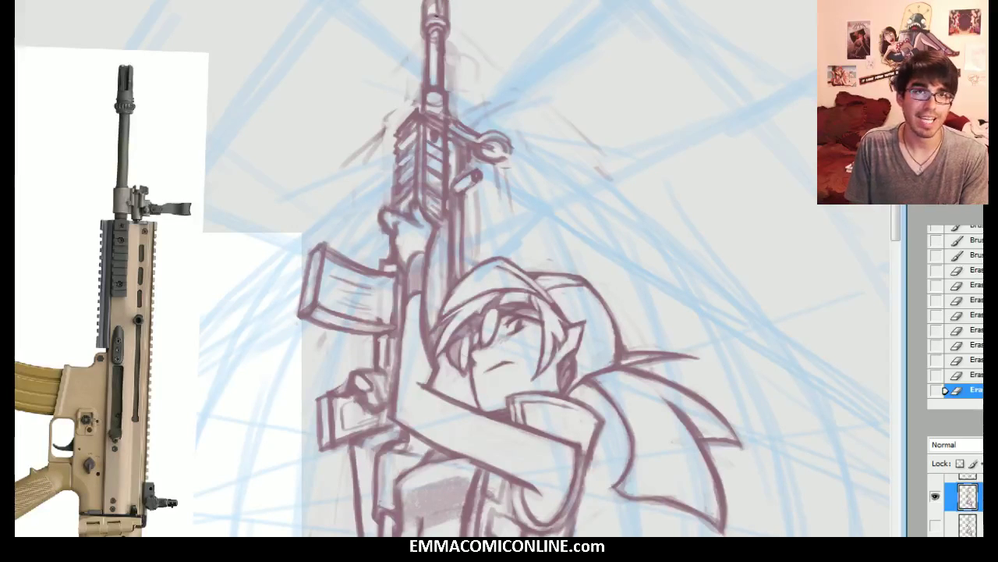
# Step: Clean up the barrel's lower section and redraw the collar where it meets the handguard
pyautogui.moveTo(439, 81); pyautogui.dragTo(440, 46)
pyautogui.moveTo(437, 99)
pyautogui.mouseDown()
pyautogui.moveTo(424, 108)
pyautogui.moveTo(441, 91)
pyautogui.moveTo(446, 107)
pyautogui.mouseUp()
pyautogui.press('b')
pyautogui.moveTo(427, 107)
pyautogui.mouseDown()
pyautogui.moveTo(443, 110)
pyautogui.moveTo(431, 86)
pyautogui.mouseUp()
pyautogui.moveTo(431, 86)
pyautogui.mouseDown()
pyautogui.moveTo(433, 76)
pyautogui.moveTo(422, 91)
pyautogui.moveTo(448, 81)
pyautogui.moveTo(448, 63)
pyautogui.moveTo(442, 108)
pyautogui.mouseUp()
pyautogui.press('e')
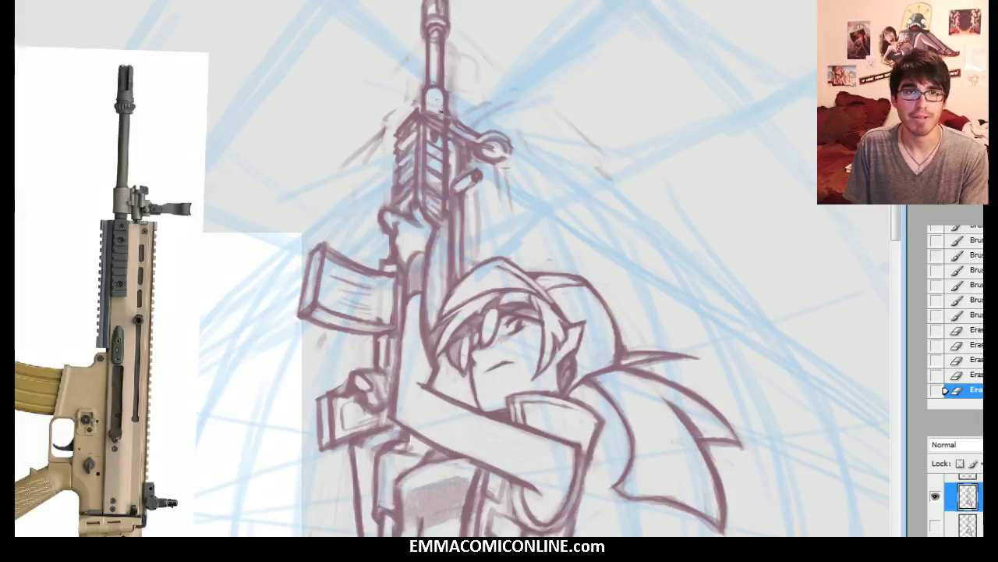
# Step: Add the gas block details around the collar, including the small block on the front sight side
pyautogui.moveTo(449, 69); pyautogui.dragTo(442, 91)
pyautogui.press('b')
pyautogui.moveTo(426, 94)
pyautogui.mouseDown()
pyautogui.moveTo(427, 105)
pyautogui.moveTo(442, 95)
pyautogui.moveTo(445, 104)
pyautogui.mouseUp()
pyautogui.moveTo(428, 98); pyautogui.dragTo(457, 117)
pyautogui.moveTo(449, 100)
pyautogui.mouseDown()
pyautogui.moveTo(460, 117)
pyautogui.moveTo(448, 104)
pyautogui.mouseUp()
pyautogui.moveTo(424, 92)
pyautogui.mouseDown()
pyautogui.moveTo(438, 91)
pyautogui.moveTo(422, 88)
pyautogui.mouseUp()
pyautogui.press('e')
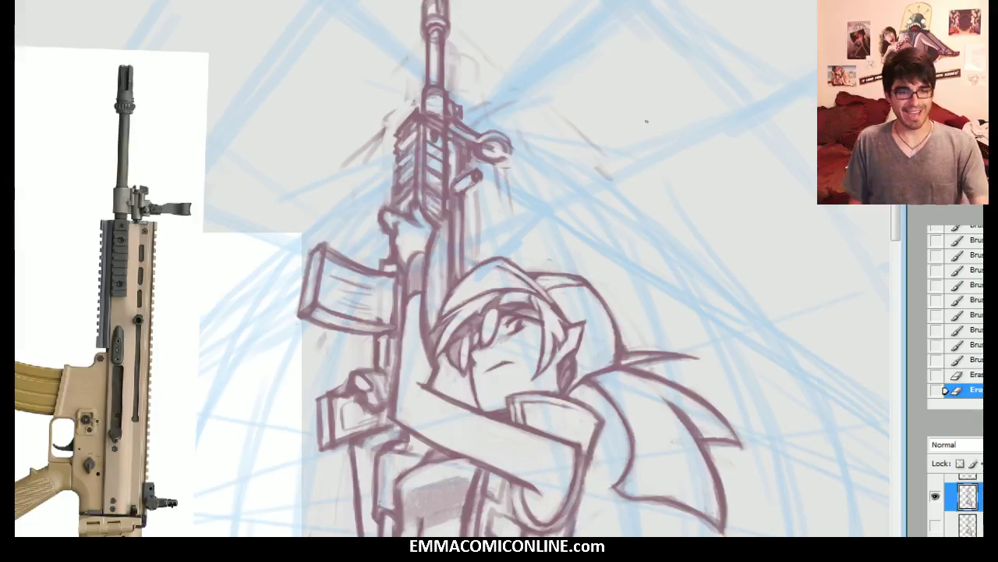
# Step: Undo the last canvas flip and hide the blue perspective guide layers
pyautogui.hotkey('ctrl', 'z')
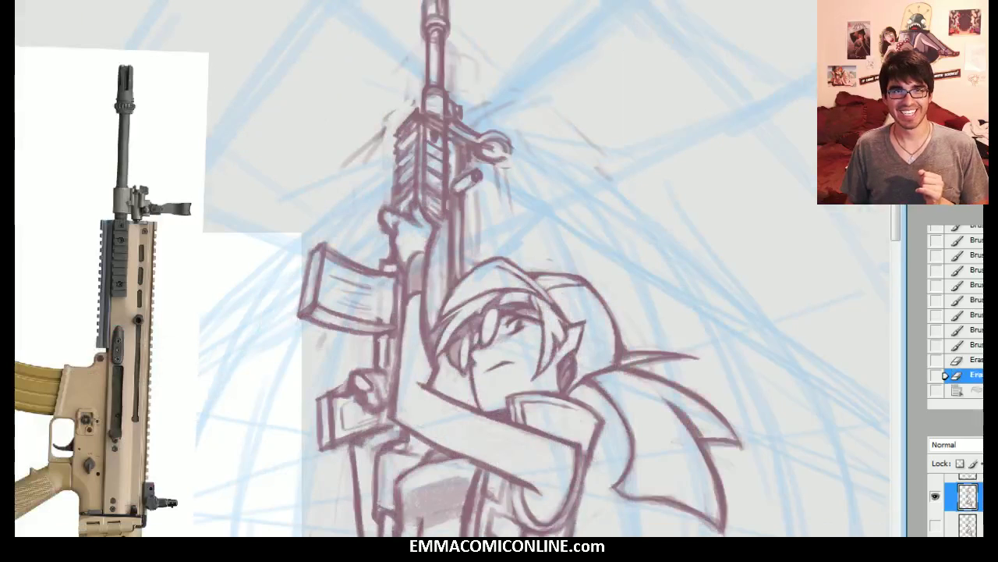
pyautogui.scroll(-5, 964, 503)
pyautogui.scroll(-5, 967, 504)
pyautogui.click(937, 523)
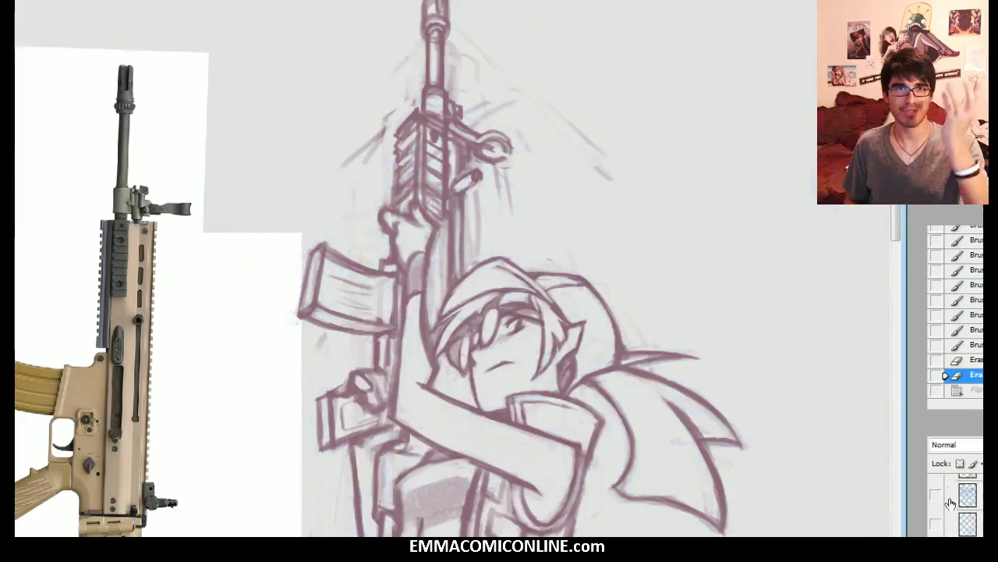
# Step: Examine the whole figure and the redrawn rifle without the perspective guides, from the muzzle down to the boots
pyautogui.hotkey('ctrl', '-')
pyautogui.scroll(-2, 452, 268)
pyautogui.scroll(2, 452, 268)
pyautogui.scroll(-2, 452, 268)
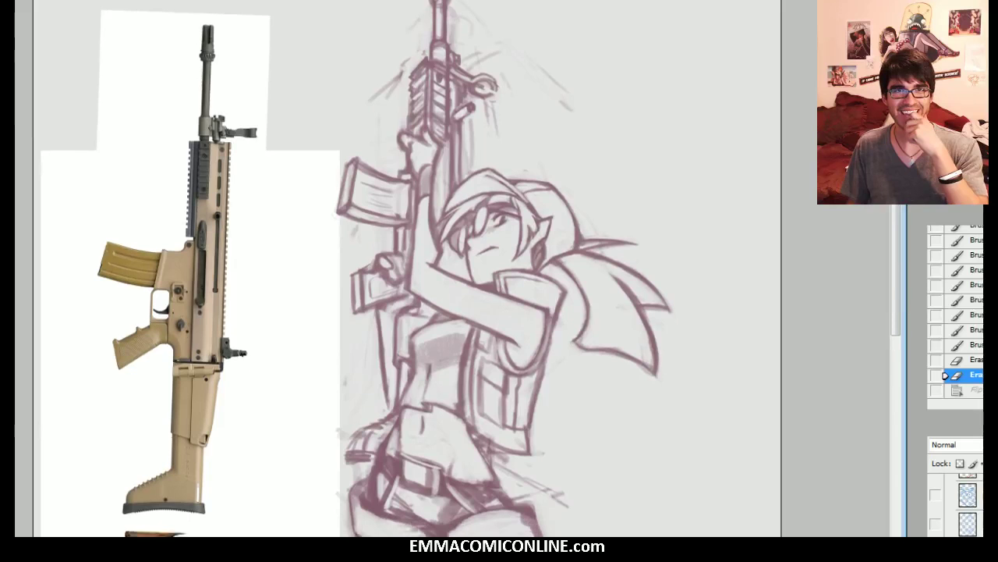
pyautogui.scroll(2, 453, 268)
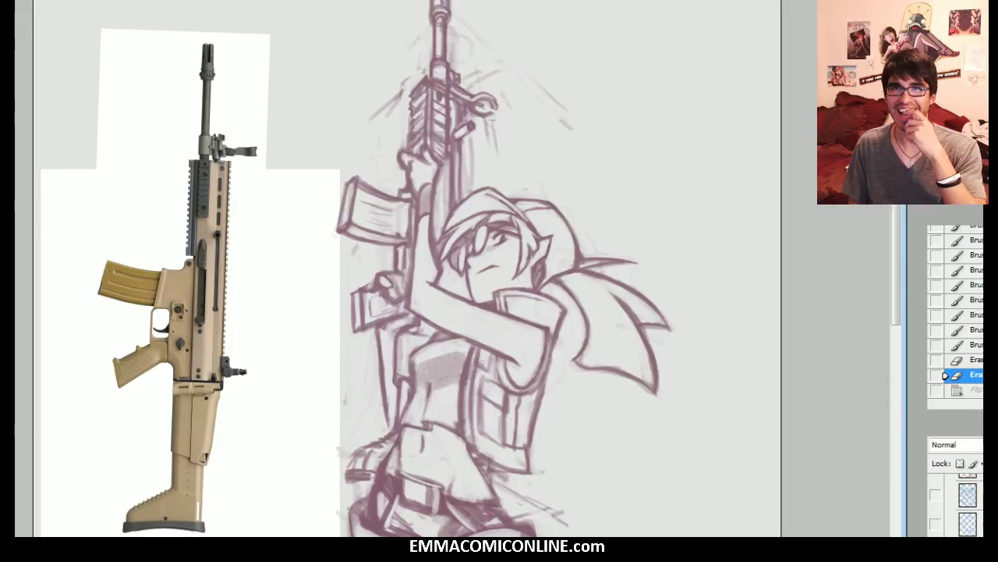
pyautogui.scroll(-5, 398, 268)
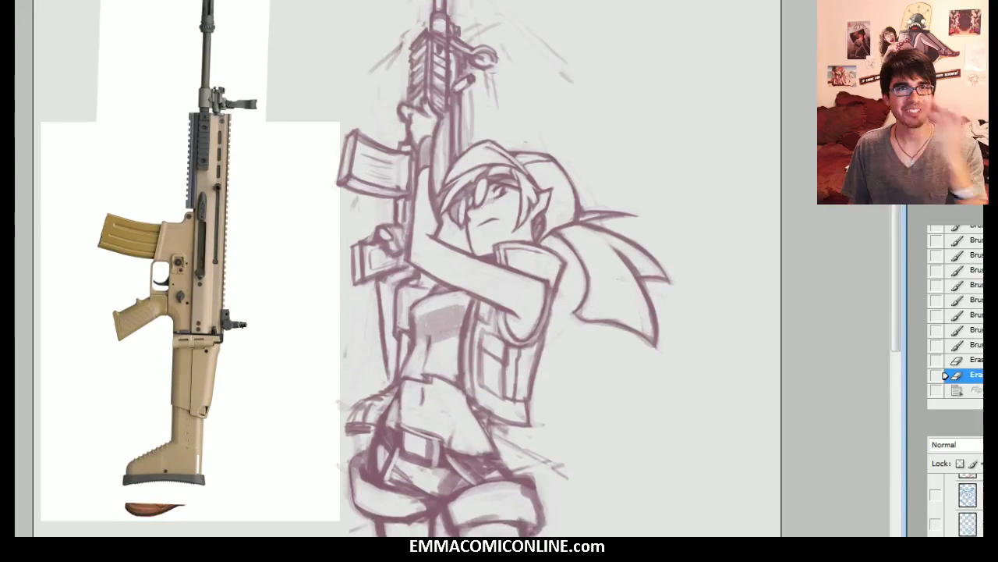
pyautogui.scroll(-3, 398, 269)
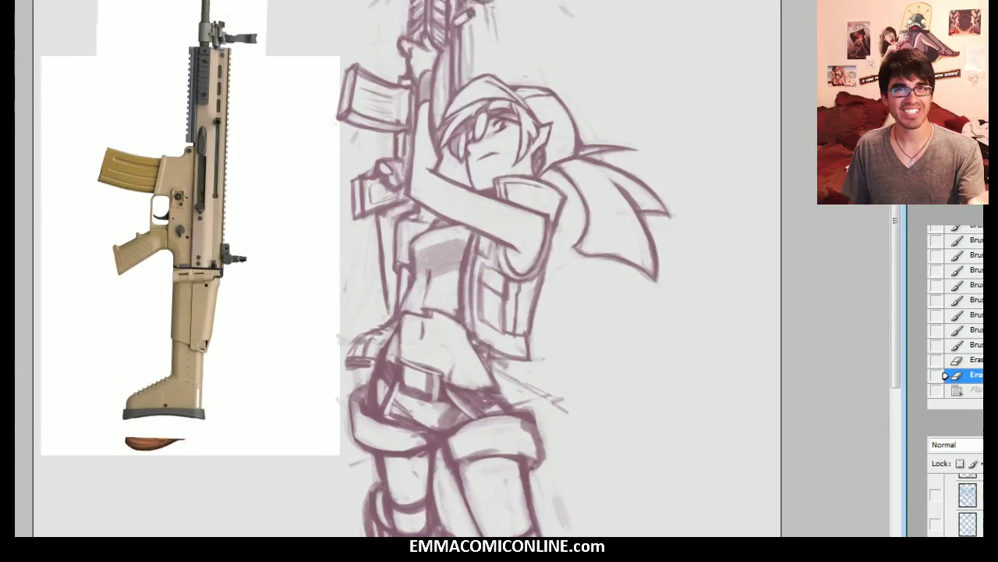
pyautogui.hotkey('ctrl', '-')
pyautogui.scroll(-1, 407, 268)
pyautogui.scroll(1, 407, 269)
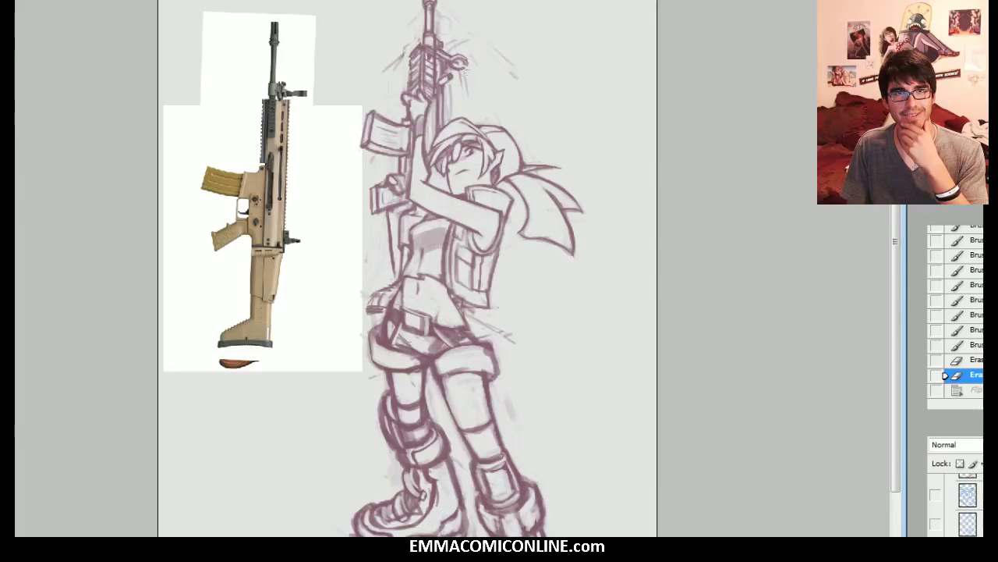
# Step: Compare the refined sketch with the earlier rough version by switching the visibility of the two sketch layers
pyautogui.scroll(-5, 964, 503)
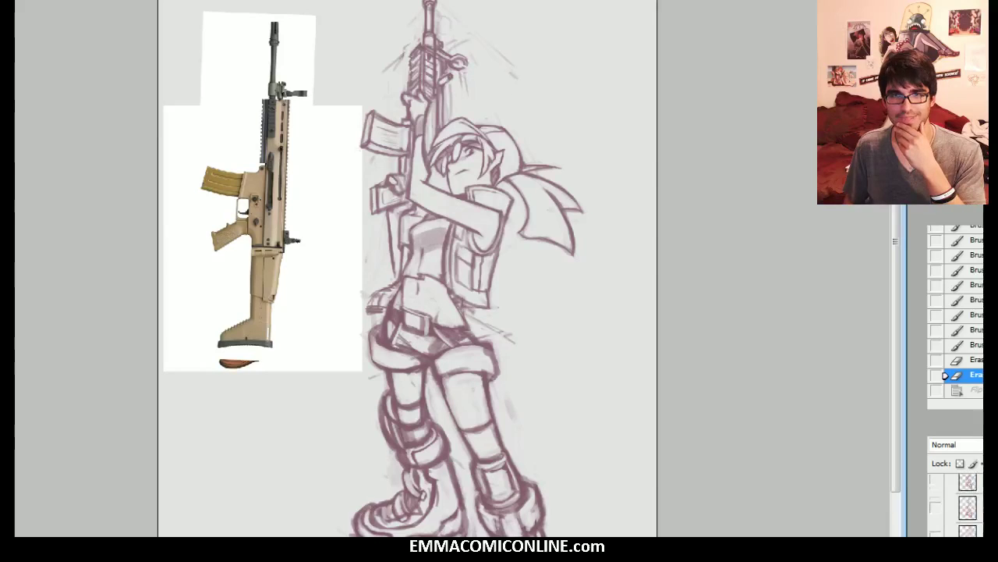
pyautogui.moveTo(936, 497); pyautogui.dragTo(936, 526)
pyautogui.click(936, 524)
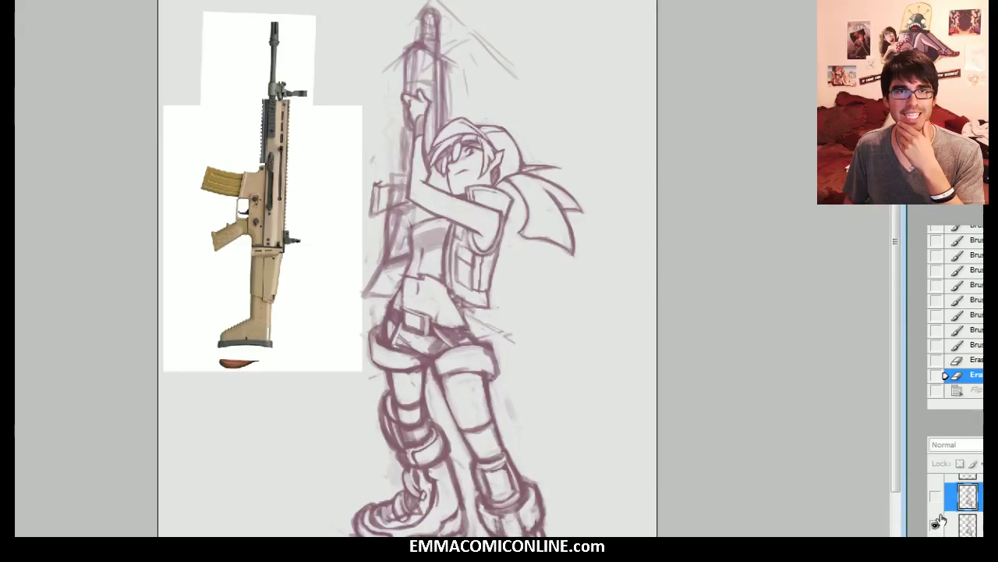
pyautogui.click(936, 524)
pyautogui.click(936, 496)
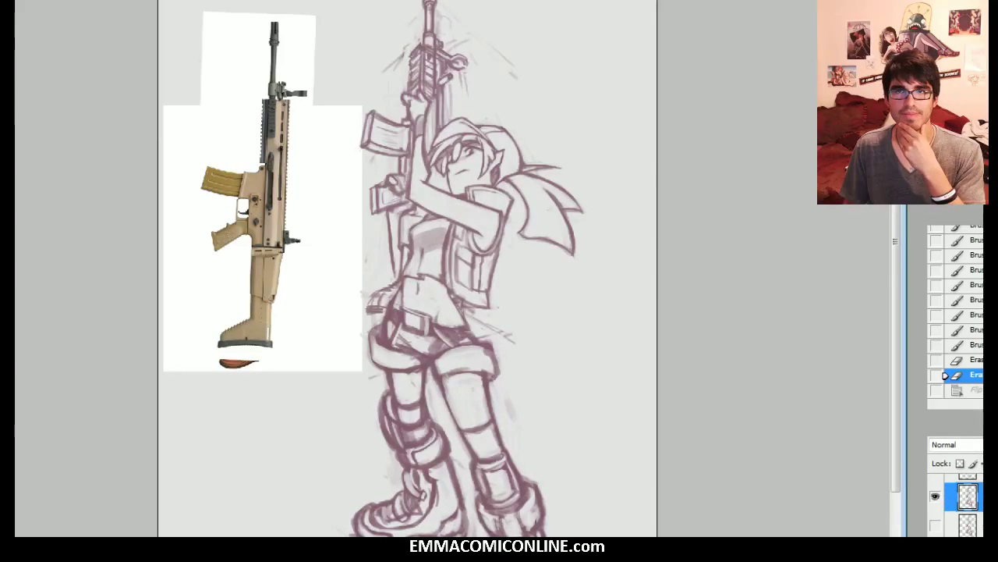
# Step: Redraw the front sight's ring as a cleaner, flatter oval with a thicker rim
pyautogui.hotkey('ctrl', '+')
pyautogui.hotkey('ctrl', '+')
pyautogui.moveTo(499, 180); pyautogui.dragTo(488, 460)
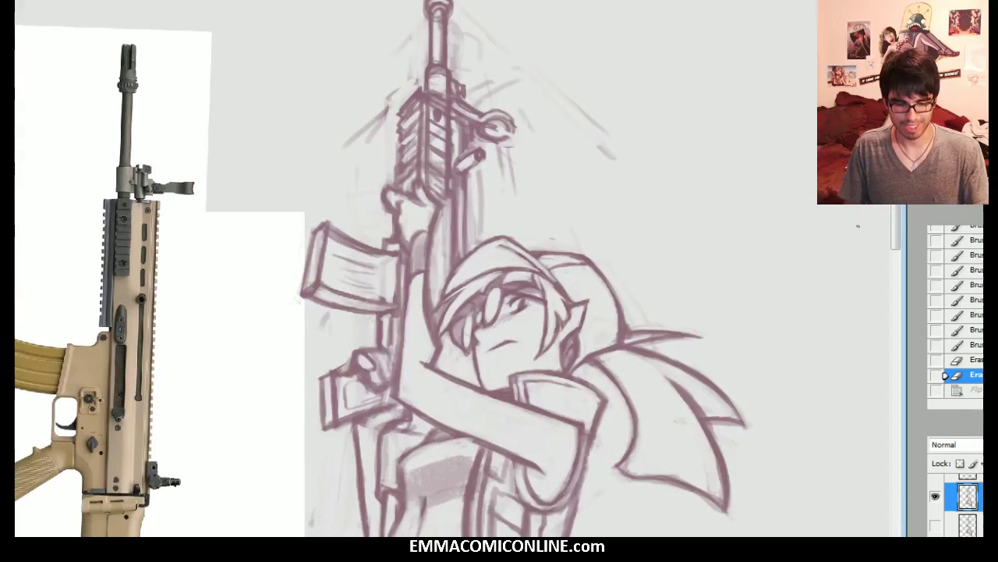
pyautogui.moveTo(496, 128); pyautogui.dragTo(507, 131)
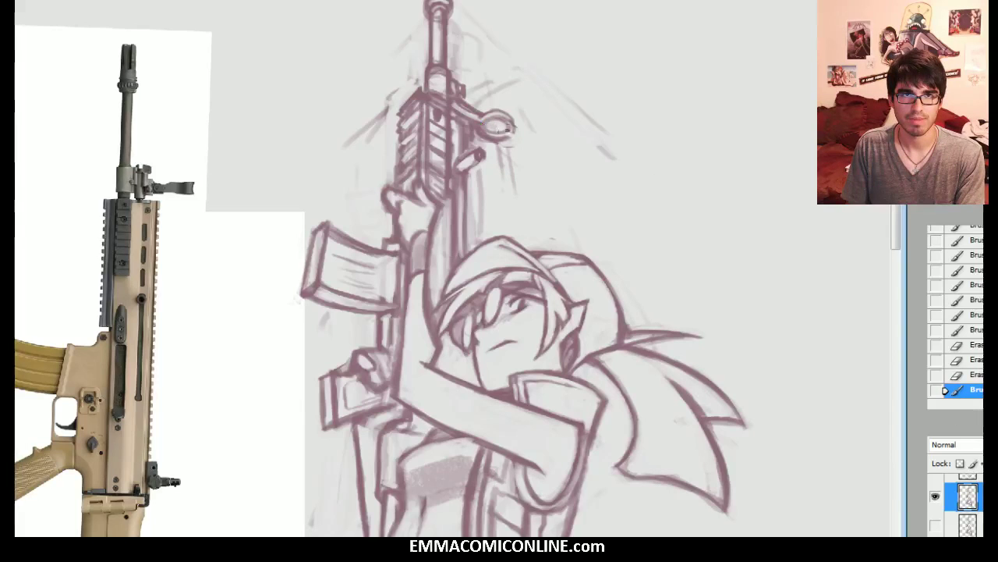
pyautogui.moveTo(508, 124)
pyautogui.mouseDown()
pyautogui.moveTo(499, 117)
pyautogui.moveTo(515, 114)
pyautogui.moveTo(521, 136)
pyautogui.moveTo(496, 129)
pyautogui.moveTo(503, 138)
pyautogui.moveTo(512, 117)
pyautogui.mouseUp()
pyautogui.press('e')
pyautogui.press('b')
pyautogui.moveTo(491, 128)
pyautogui.mouseDown()
pyautogui.moveTo(513, 121)
pyautogui.moveTo(487, 124)
pyautogui.moveTo(503, 119)
pyautogui.mouseUp()
pyautogui.moveTo(493, 118)
pyautogui.mouseDown()
pyautogui.moveTo(513, 135)
pyautogui.moveTo(470, 101)
pyautogui.moveTo(501, 126)
pyautogui.mouseUp()
pyautogui.press('e')
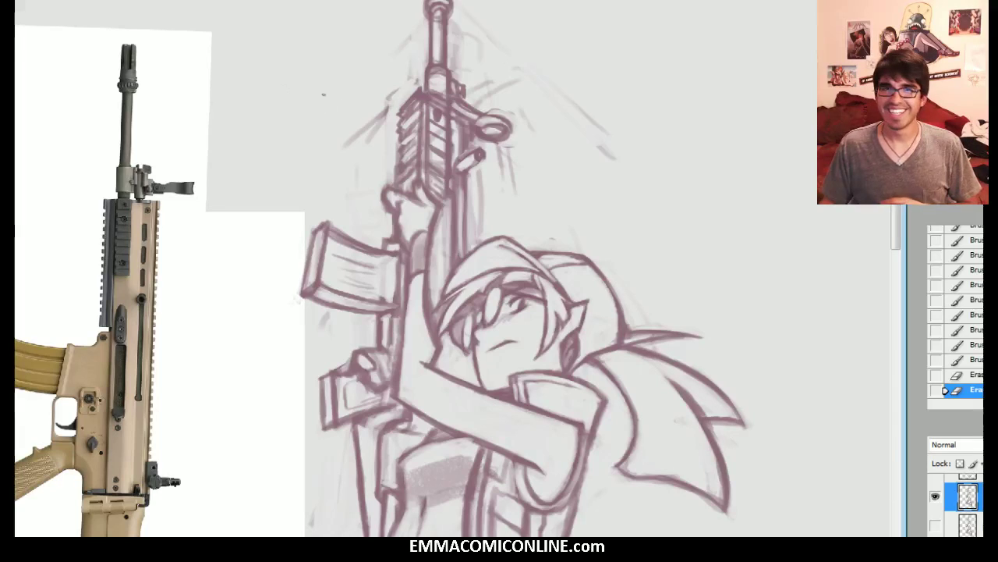
# Step: Hide the rifle reference photo to reveal the coloured character reference beside the sketch
pyautogui.hotkey('ctrl', '-')
pyautogui.hotkey('ctrl', '-')
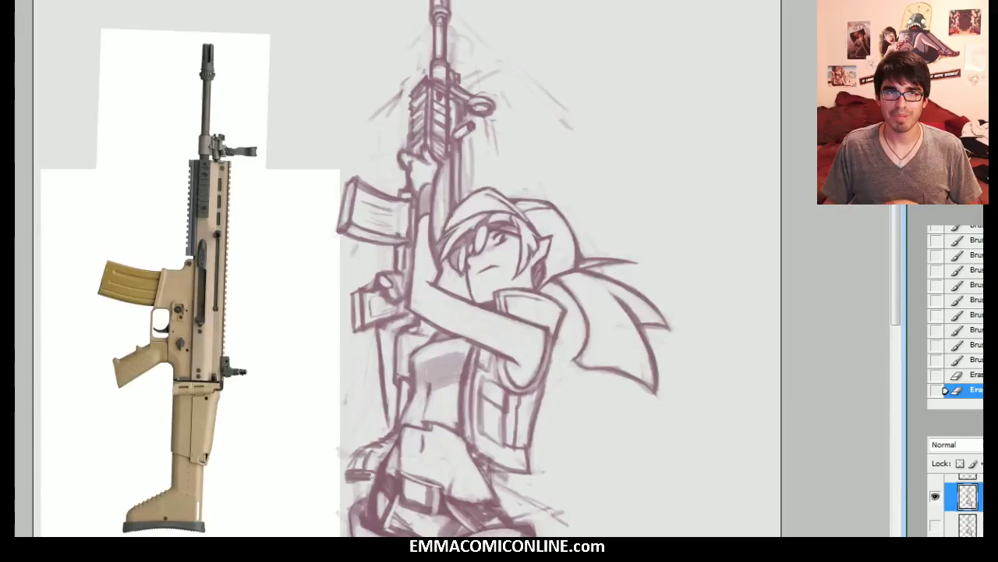
pyautogui.scroll(-2, 423, 402)
pyautogui.scroll(3, 421, 273)
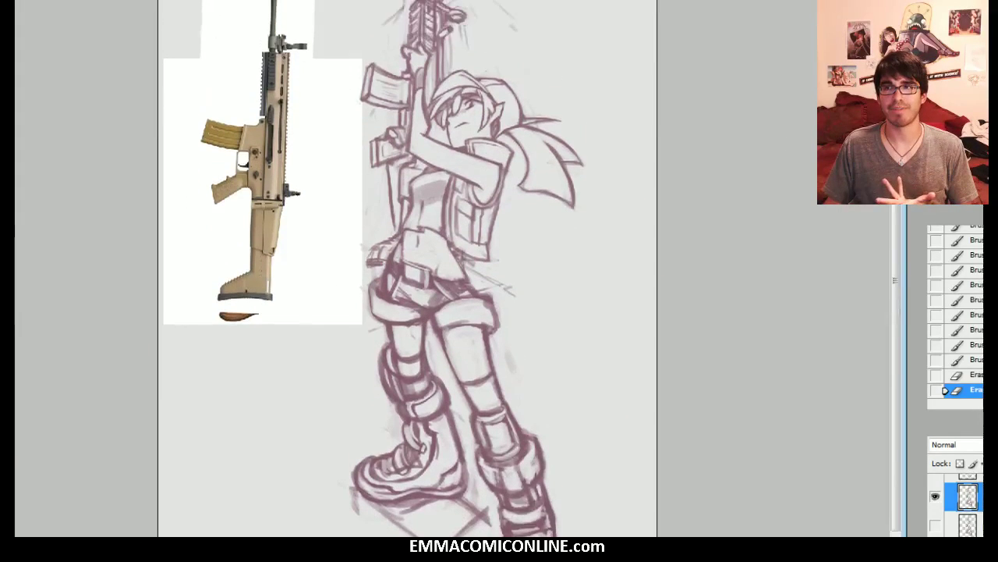
pyautogui.scroll(3, 961, 526)
pyautogui.scroll(-4, 961, 526)
pyautogui.scroll(-1, 961, 527)
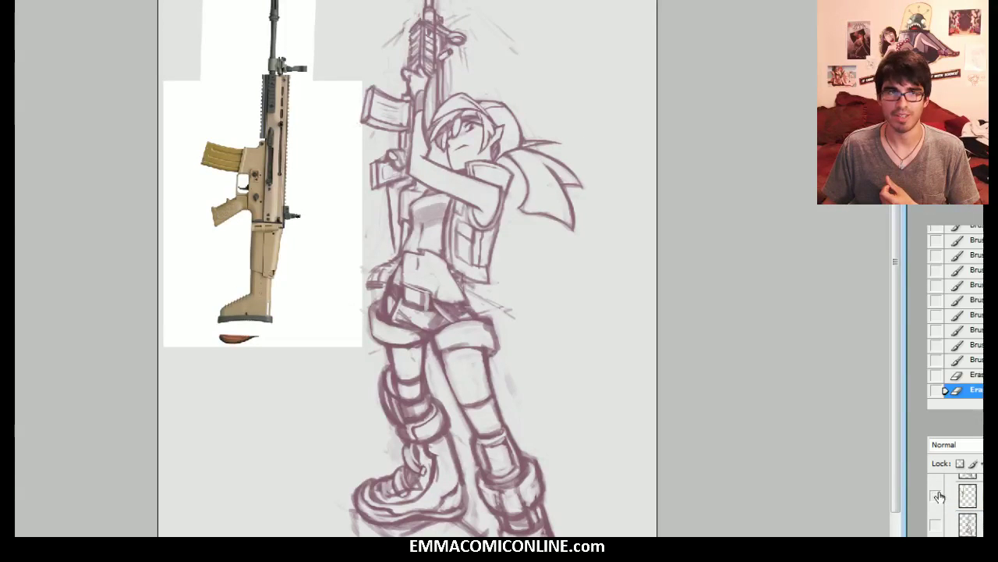
pyautogui.click(937, 497)
# Step: Examine the figure's outfit, legs and boots against the coloured character reference
pyautogui.hotkey('ctrl', '+')
pyautogui.scroll(-5, 454, 269)
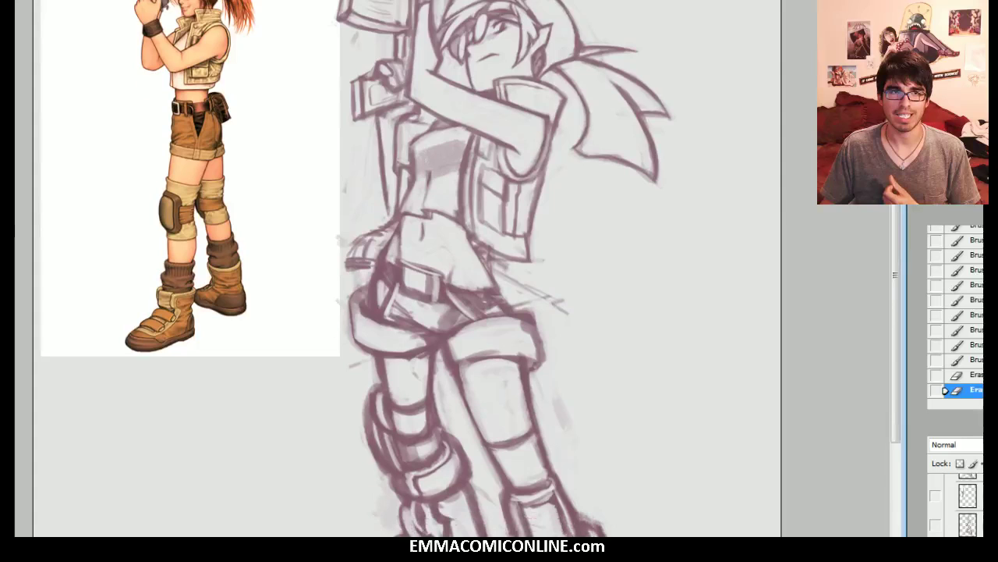
pyautogui.scroll(-3, 406, 269)
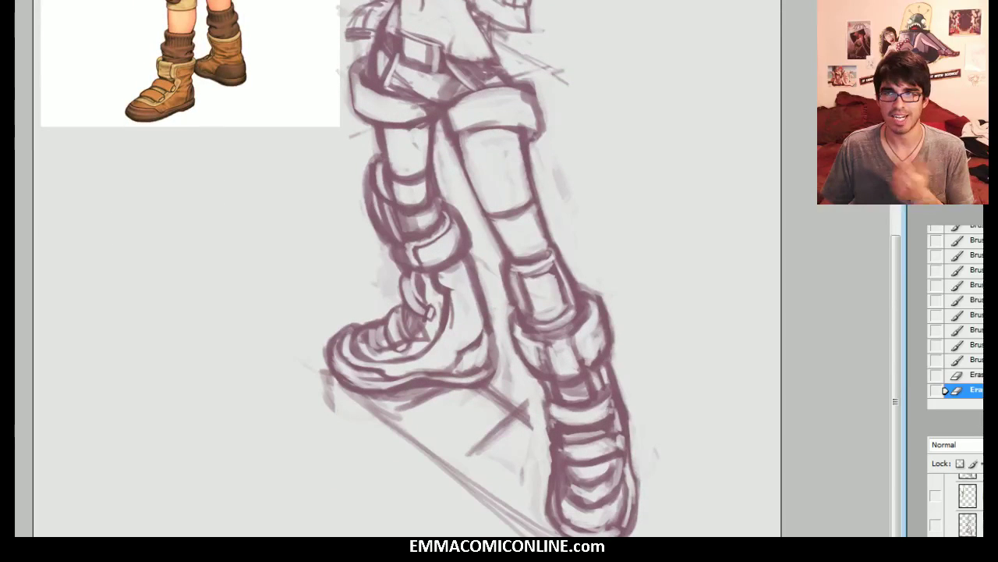
pyautogui.scroll(4, 406, 268)
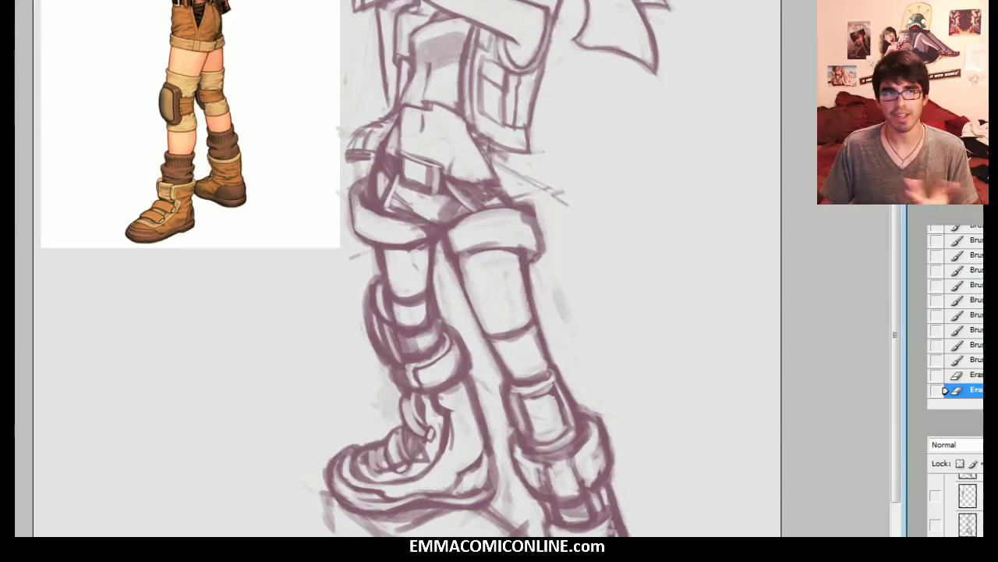
pyautogui.scroll(8, 406, 268)
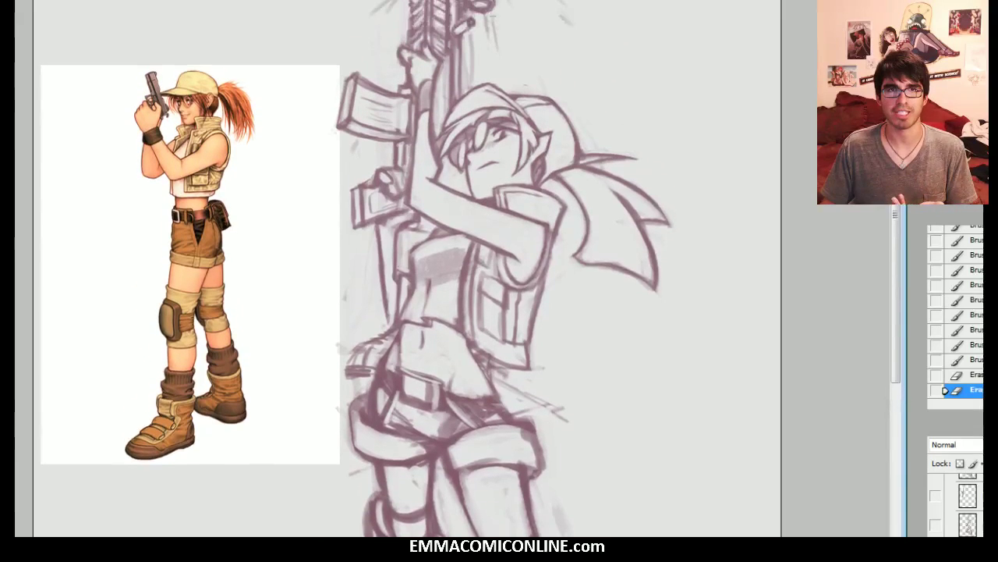
pyautogui.scroll(1, 405, 268)
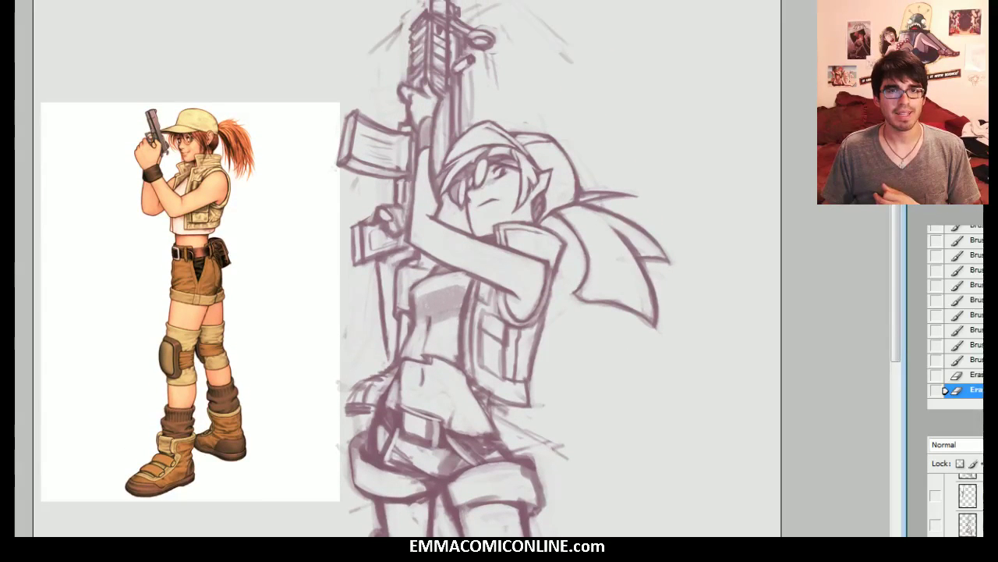